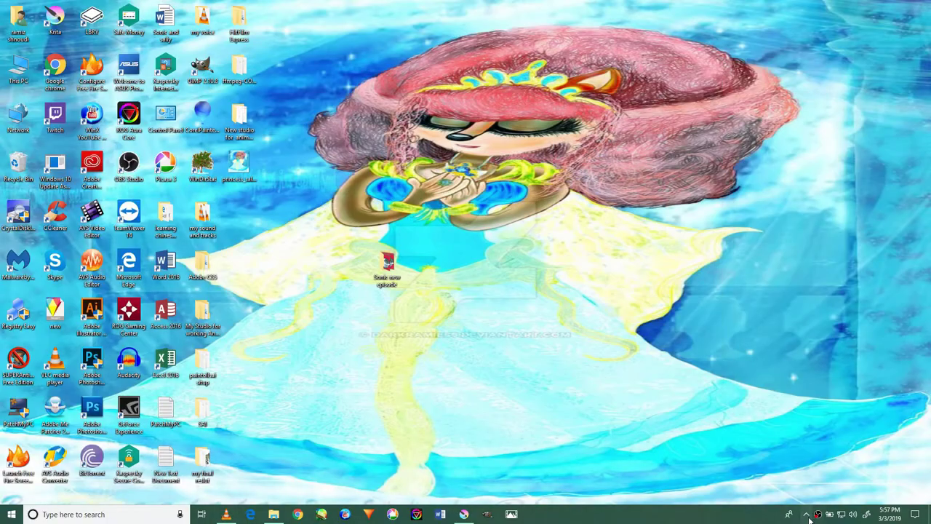
Leave OBS recording and bring the Krita line-art drawing Sal night ABroom AC002.jpg forward.
{"action": "left_click", "coordinate": [805, 514]}
{"action": "left_click", "coordinate": [799, 494]}
{"action": "right_click", "coordinate": [806, 514]}
{"action": "left_click", "coordinate": [805, 514]}
{"action": "left_click", "coordinate": [802, 486]}
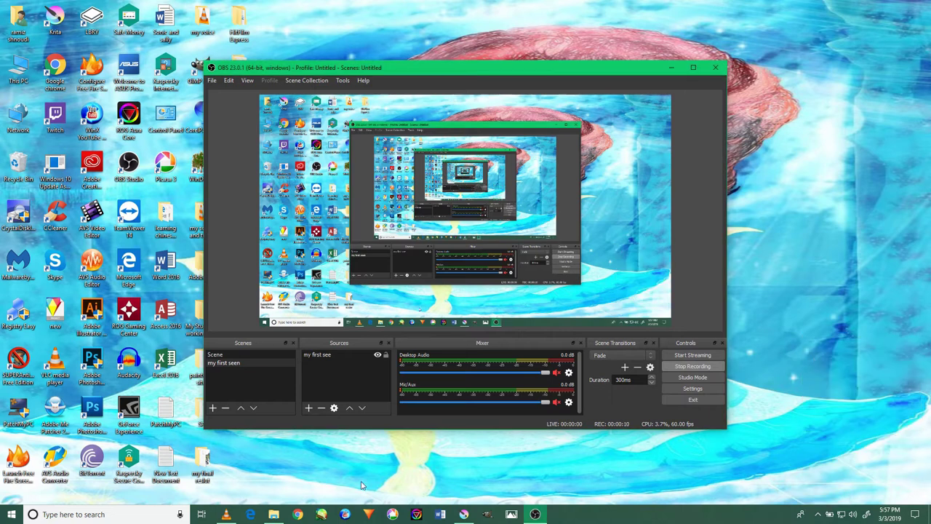
{"action": "left_click", "coordinate": [464, 514]}
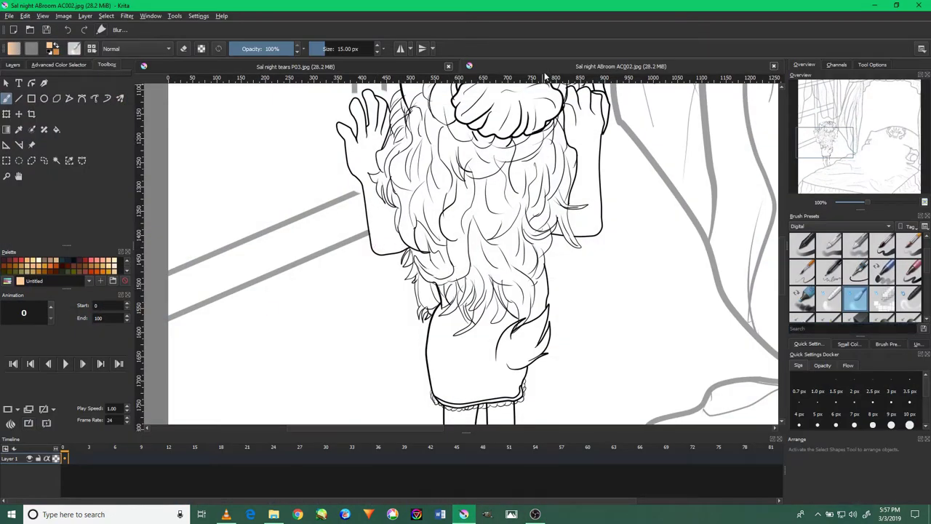
Sample the pink hair colour from the tears P03 drawing as the brush colour.
{"action": "left_click", "coordinate": [294, 66]}
{"action": "scroll", "coordinate": [422, 213], "scroll_direction": "down", "scroll_amount": 3}
{"action": "scroll", "coordinate": [422, 213], "scroll_direction": "up", "scroll_amount": 5}
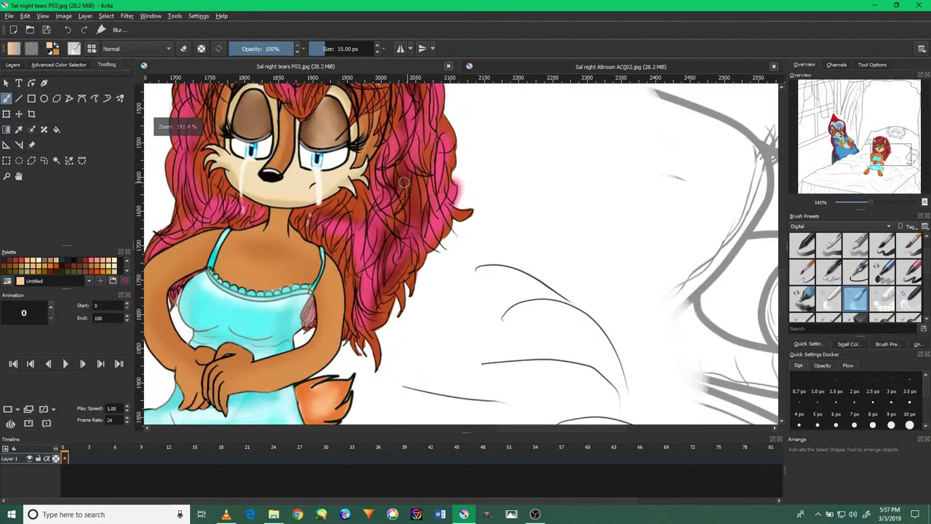
{"action": "scroll", "coordinate": [422, 213], "scroll_direction": "up", "scroll_amount": 2}
{"action": "left_click", "coordinate": [251, 329], "text": "ctrl"}
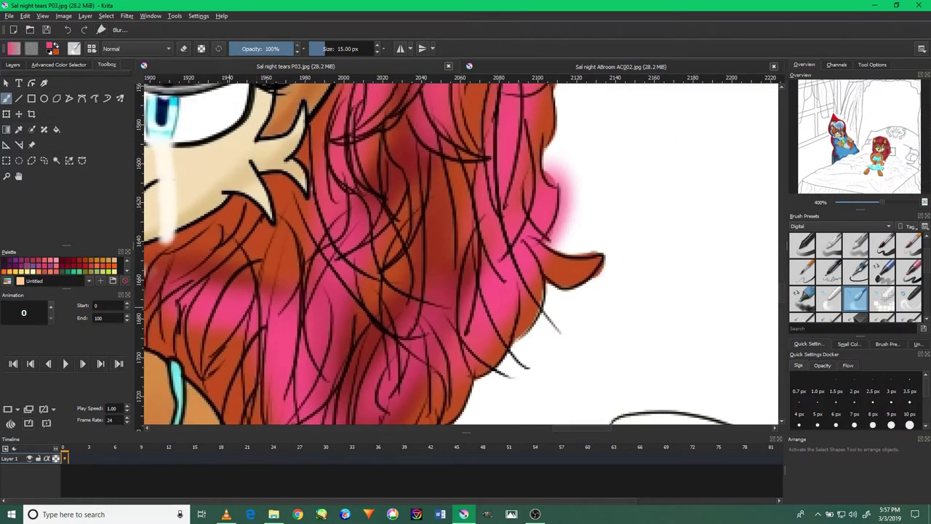
Back in ABroom, test and undo a larger pink stroke, then show the Layers docker.
{"action": "left_click", "coordinate": [509, 68]}
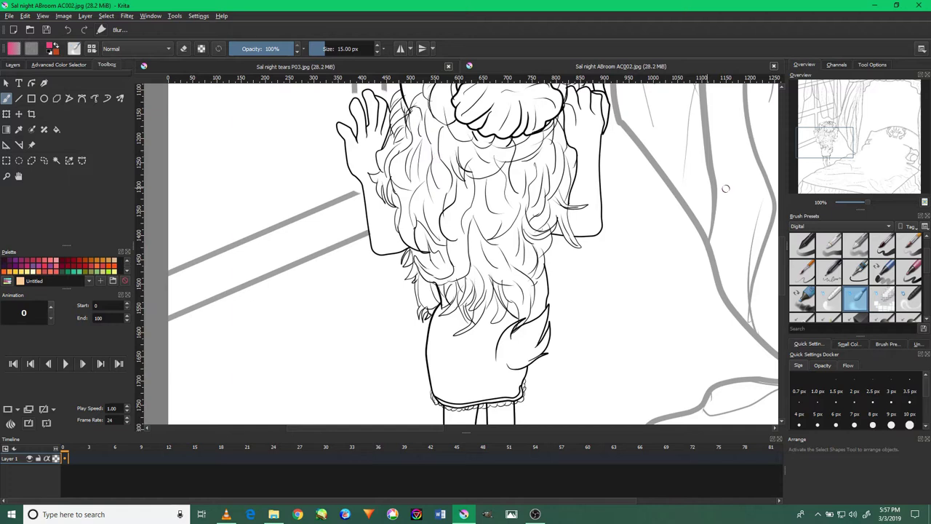
{"action": "scroll", "coordinate": [855, 276], "scroll_direction": "up", "scroll_amount": 2}
{"action": "left_click", "coordinate": [909, 248]}
{"action": "left_click_drag", "start_coordinate": [480, 160], "coordinate": [477, 200]}
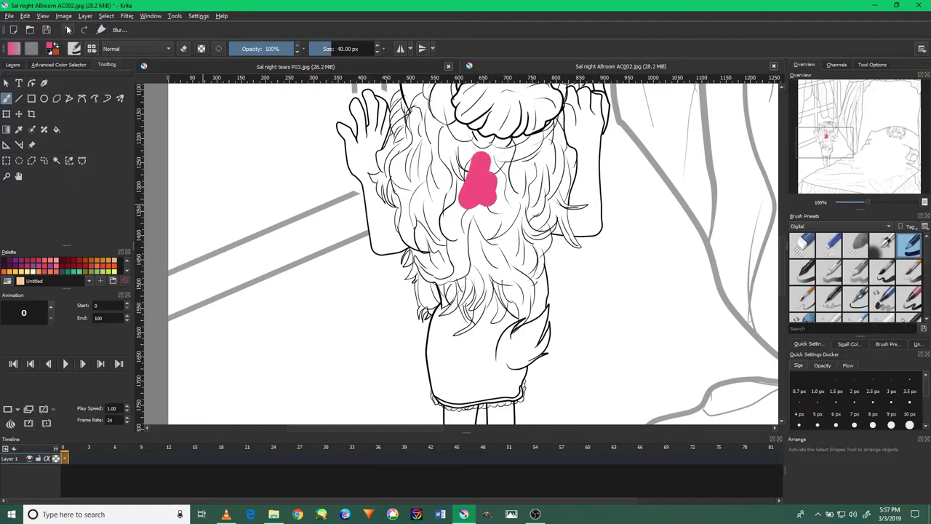
{"action": "left_click", "coordinate": [67, 30]}
{"action": "left_click", "coordinate": [22, 65]}
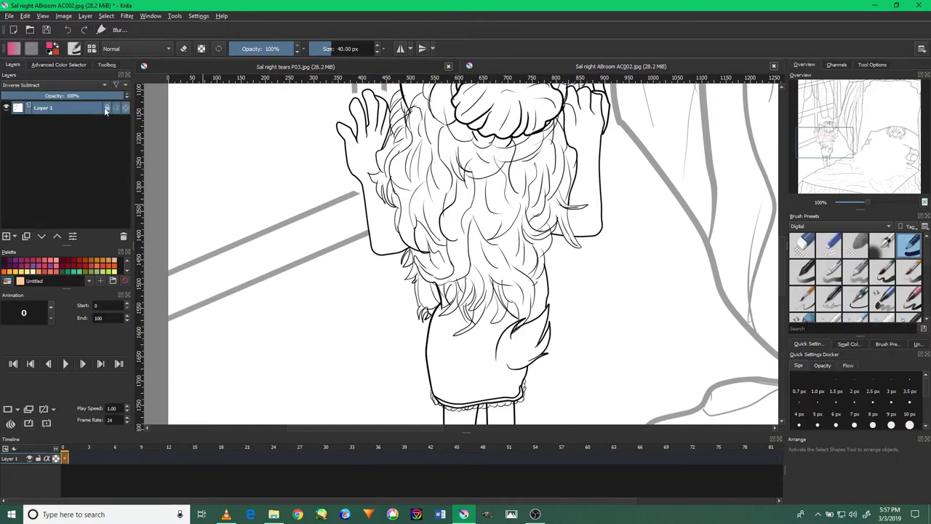
{"action": "left_click", "coordinate": [54, 85]}
Add Layer 2 above the line art, paint first orange strokes, and set it to Multiply.
{"action": "left_click", "coordinate": [29, 48]}
{"action": "left_click", "coordinate": [7, 236]}
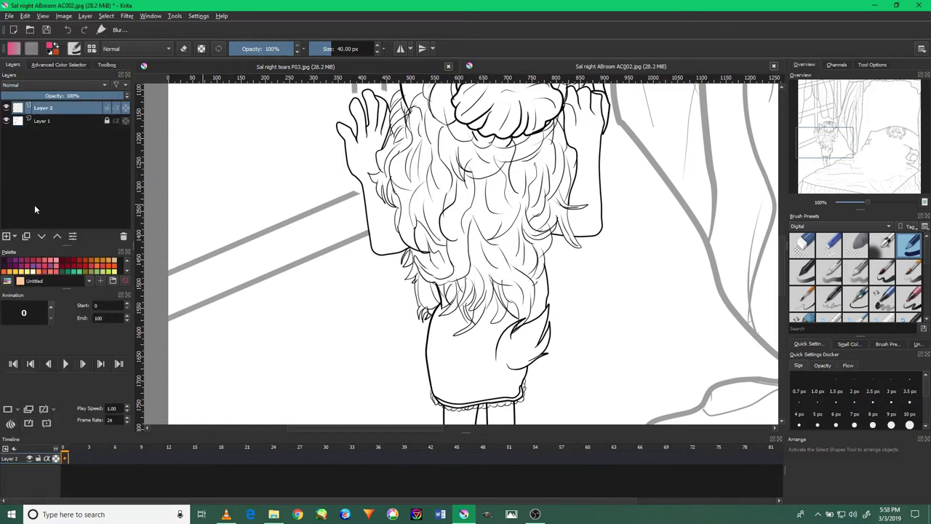
{"action": "left_click_drag", "start_coordinate": [462, 179], "coordinate": [461, 269]}
{"action": "left_click_drag", "start_coordinate": [442, 204], "coordinate": [443, 265]}
{"action": "left_click", "coordinate": [55, 85]}
{"action": "left_click", "coordinate": [45, 39]}
Paint orange across the middle, right side, upper hair and upper bun.
{"action": "key", "text": "plus"}
{"action": "key", "text": "plus"}
{"action": "mouse_move", "coordinate": [458, 182]}
{"action": "left_mouse_down"}
{"action": "mouse_move", "coordinate": [354, 318]}
{"action": "mouse_move", "coordinate": [477, 253]}
{"action": "mouse_move", "coordinate": [375, 146]}
{"action": "mouse_move", "coordinate": [335, 226]}
{"action": "left_mouse_up"}
{"action": "key", "text": "minus"}
{"action": "mouse_move", "coordinate": [462, 309]}
{"action": "left_mouse_down"}
{"action": "mouse_move", "coordinate": [517, 247]}
{"action": "mouse_move", "coordinate": [490, 206]}
{"action": "mouse_move", "coordinate": [503, 258]}
{"action": "left_mouse_up"}
{"action": "mouse_move", "coordinate": [436, 269]}
{"action": "left_mouse_down"}
{"action": "mouse_move", "coordinate": [407, 167]}
{"action": "mouse_move", "coordinate": [393, 190]}
{"action": "left_mouse_up"}
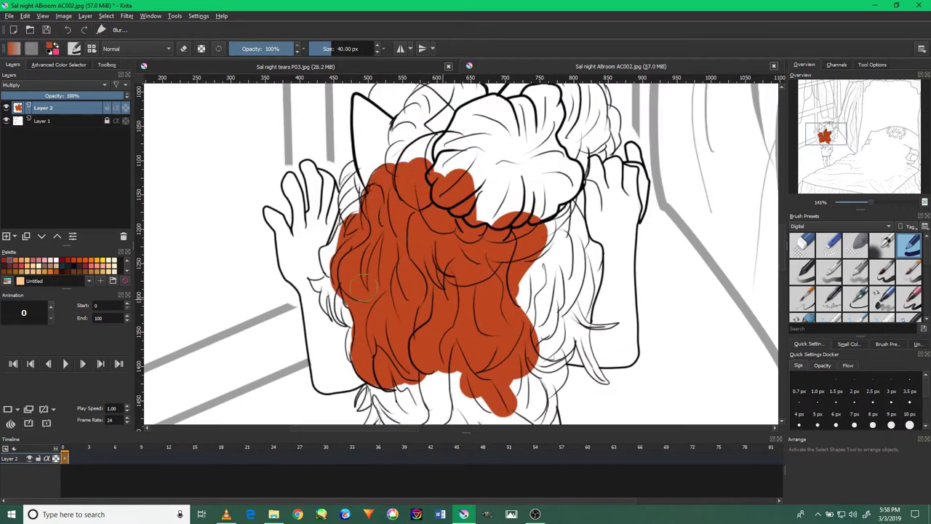
{"action": "left_click_drag", "start_coordinate": [480, 218], "coordinate": [527, 160]}
{"action": "left_click_drag", "start_coordinate": [538, 211], "coordinate": [545, 309]}
{"action": "mouse_move", "coordinate": [458, 228]}
{"action": "left_mouse_down"}
{"action": "mouse_move", "coordinate": [420, 276]}
{"action": "mouse_move", "coordinate": [378, 175]}
{"action": "mouse_move", "coordinate": [349, 232]}
{"action": "mouse_move", "coordinate": [444, 160]}
{"action": "left_mouse_up"}
{"action": "left_click_drag", "start_coordinate": [414, 189], "coordinate": [529, 207]}
{"action": "mouse_move", "coordinate": [458, 200]}
{"action": "left_mouse_down"}
{"action": "mouse_move", "coordinate": [542, 178]}
{"action": "mouse_move", "coordinate": [426, 157]}
{"action": "left_mouse_up"}
Fill the upper-left hair and its lower-left edge with orange.
{"action": "scroll", "coordinate": [370, 189], "scroll_direction": "up", "scroll_amount": 1}
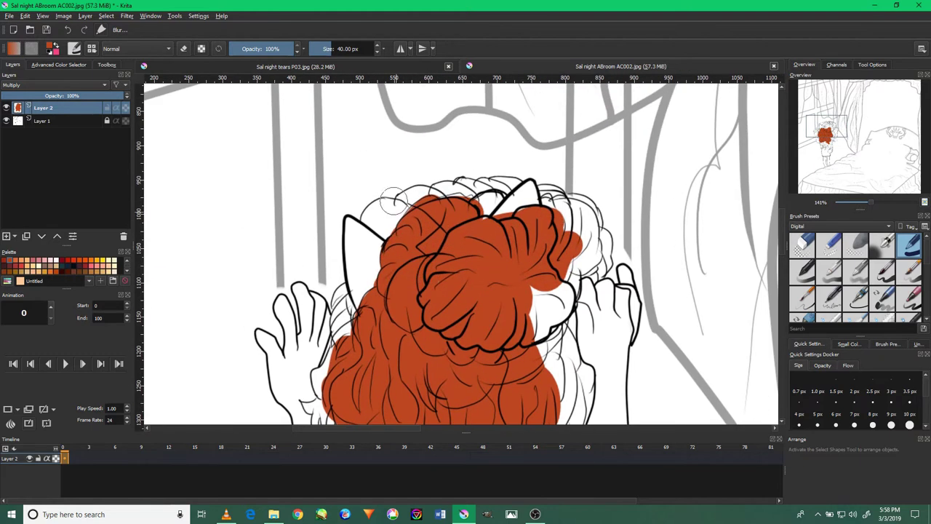
{"action": "scroll", "coordinate": [378, 174], "scroll_direction": "up", "scroll_amount": 4}
{"action": "left_click", "coordinate": [320, 240]}
{"action": "left_click_drag", "start_coordinate": [320, 240], "coordinate": [269, 288]}
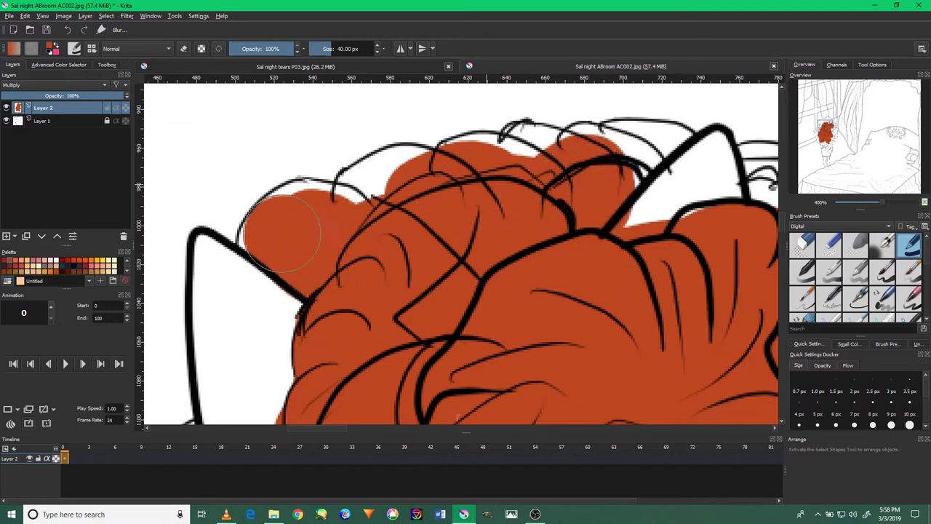
{"action": "left_click_drag", "start_coordinate": [251, 218], "coordinate": [370, 182]}
{"action": "mouse_move", "coordinate": [248, 247]}
{"action": "left_mouse_down"}
{"action": "mouse_move", "coordinate": [393, 197]}
{"action": "mouse_move", "coordinate": [378, 193]}
{"action": "left_mouse_up"}
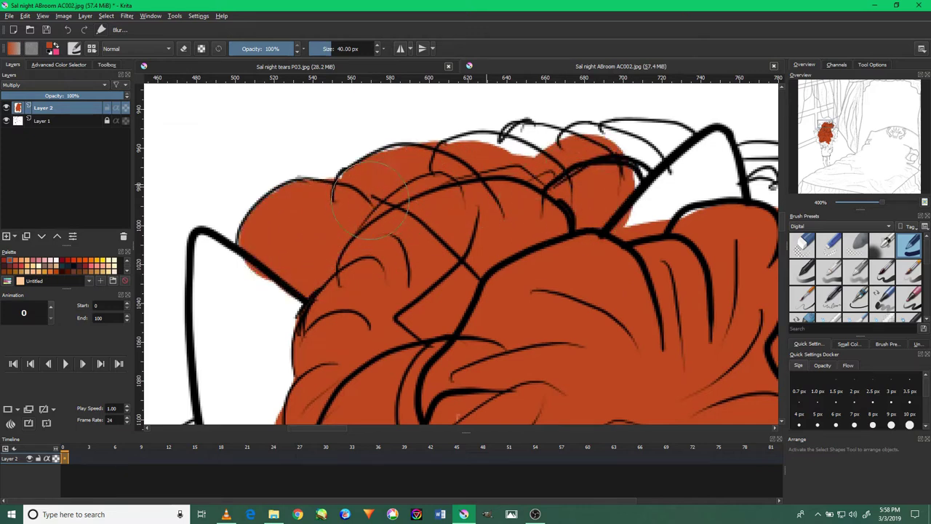
{"action": "left_click_drag", "start_coordinate": [299, 218], "coordinate": [273, 269]}
Fill white gaps along the upper hair edge and the white area at the left.
{"action": "scroll", "coordinate": [469, 157], "scroll_direction": "down", "scroll_amount": 1}
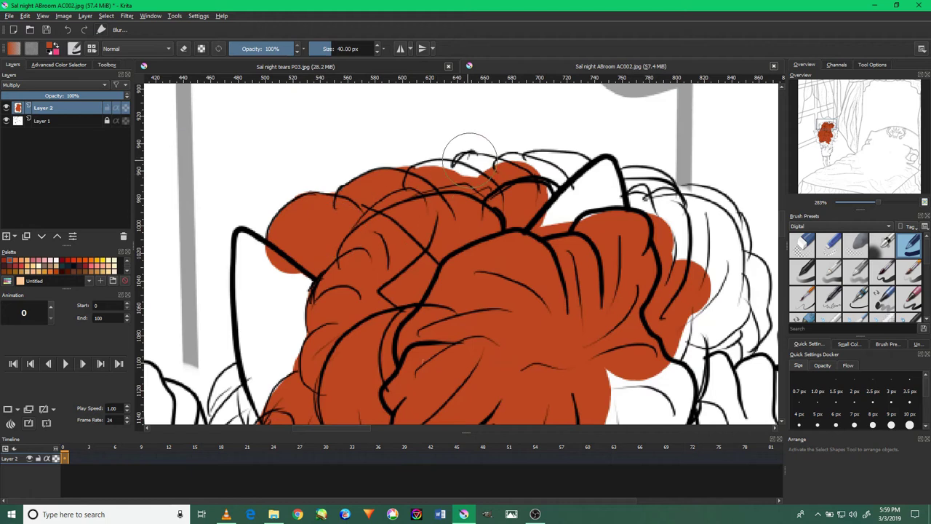
{"action": "scroll", "coordinate": [477, 188], "scroll_direction": "up", "scroll_amount": 2}
{"action": "scroll", "coordinate": [469, 185], "scroll_direction": "down", "scroll_amount": 1}
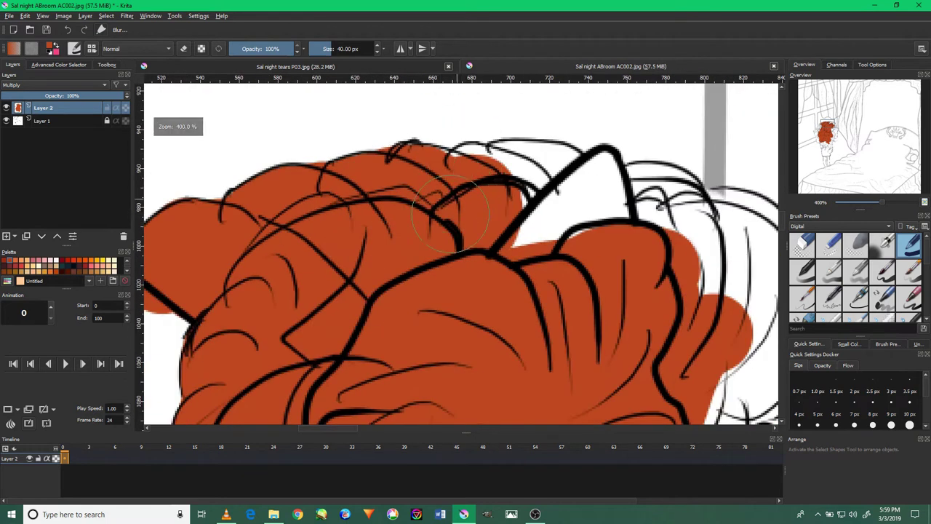
{"action": "scroll", "coordinate": [519, 160], "scroll_direction": "up", "scroll_amount": 3}
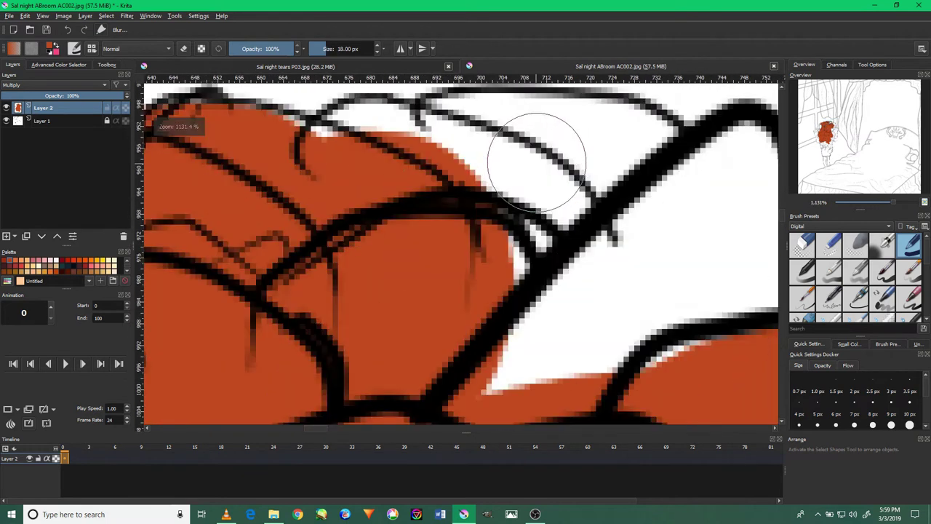
{"action": "left_click_drag", "start_coordinate": [530, 155], "coordinate": [373, 211]}
{"action": "scroll", "coordinate": [372, 211], "scroll_direction": "down", "scroll_amount": 1}
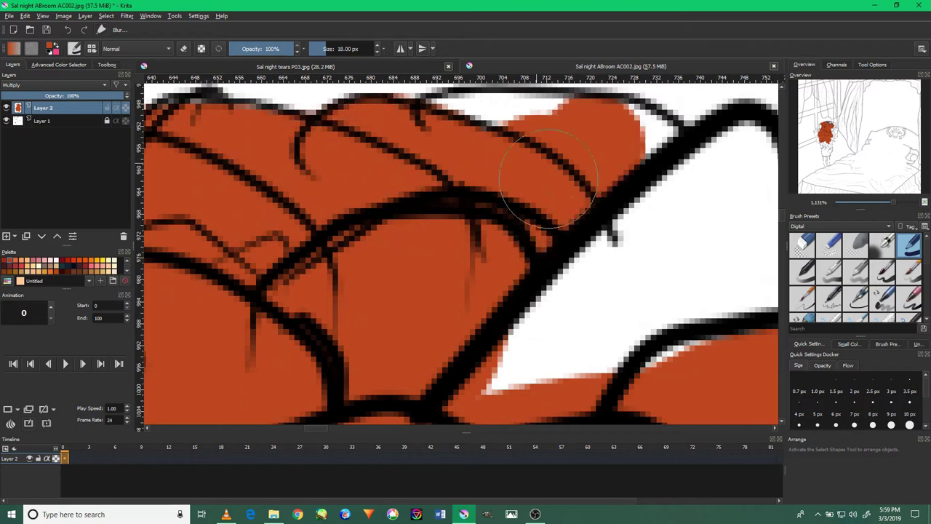
{"action": "scroll", "coordinate": [489, 194], "scroll_direction": "down", "scroll_amount": 2}
{"action": "scroll", "coordinate": [489, 194], "scroll_direction": "down", "scroll_amount": 2}
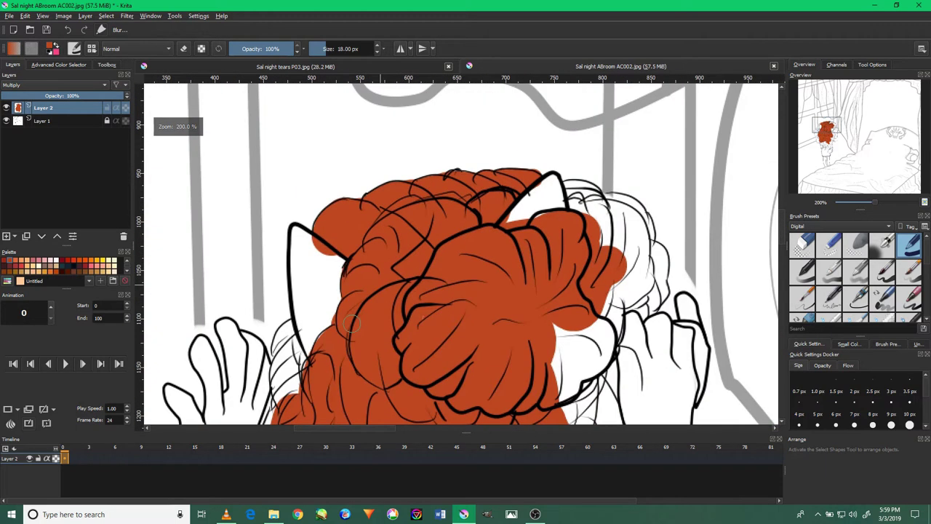
{"action": "scroll", "coordinate": [277, 327], "scroll_direction": "up", "scroll_amount": 2}
{"action": "left_click_drag", "start_coordinate": [266, 320], "coordinate": [255, 360]}
{"action": "left_click_drag", "start_coordinate": [298, 333], "coordinate": [229, 395]}
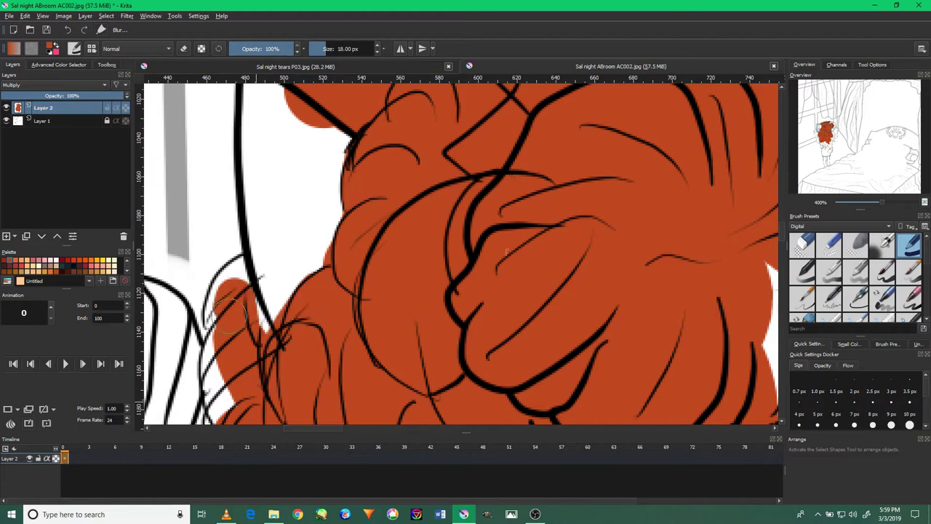
{"action": "left_click_drag", "start_coordinate": [216, 352], "coordinate": [250, 351]}
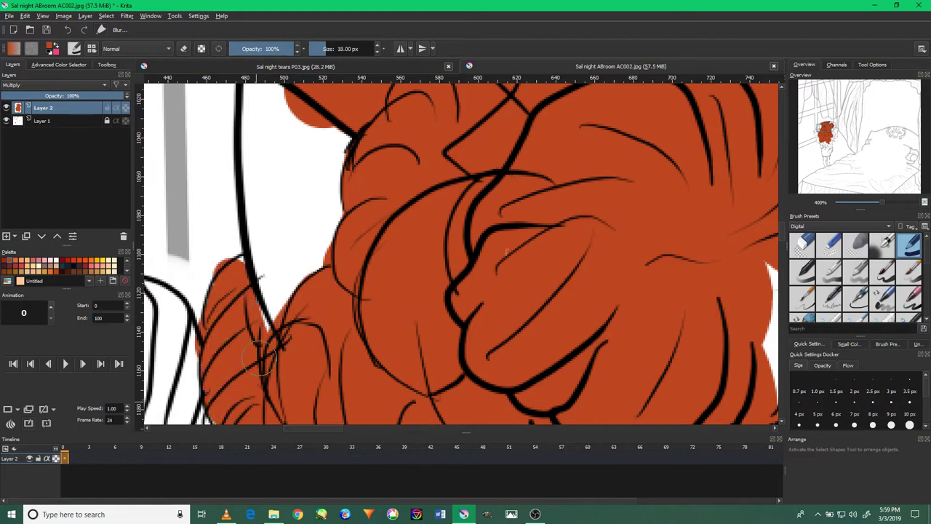
Extend the orange up the right and fill gaps near the top of the hair.
{"action": "scroll", "coordinate": [463, 256], "scroll_direction": "down", "scroll_amount": 3}
{"action": "scroll", "coordinate": [544, 261], "scroll_direction": "up", "scroll_amount": 4}
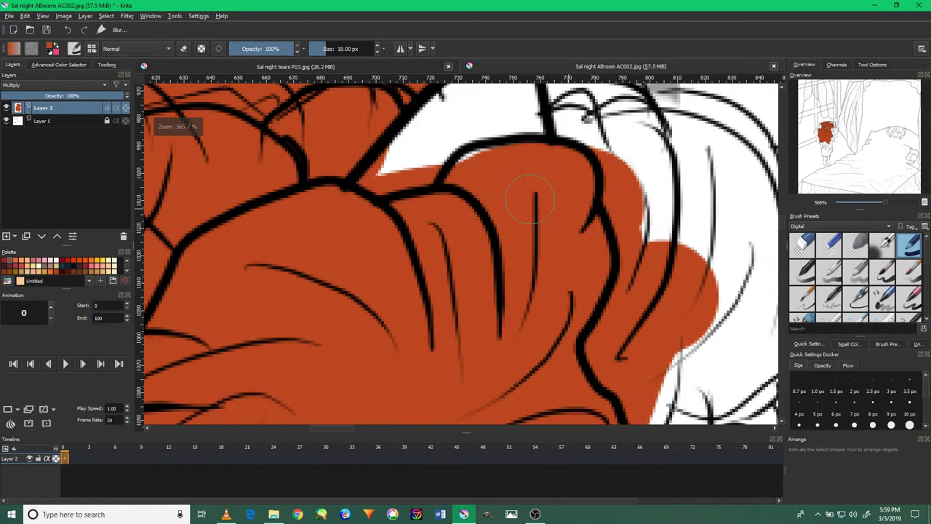
{"action": "left_click_drag", "start_coordinate": [543, 262], "coordinate": [549, 168]}
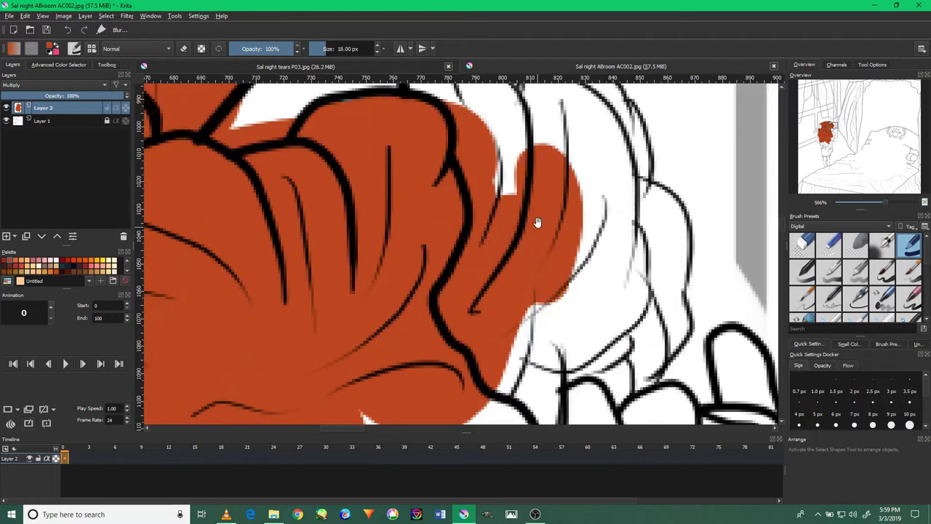
{"action": "left_click_drag", "start_coordinate": [551, 211], "coordinate": [563, 397]}
{"action": "mouse_move", "coordinate": [509, 306]}
{"action": "left_mouse_down"}
{"action": "mouse_move", "coordinate": [436, 152]}
{"action": "mouse_move", "coordinate": [567, 262]}
{"action": "left_mouse_up"}
{"action": "mouse_move", "coordinate": [552, 218]}
{"action": "left_mouse_down"}
{"action": "mouse_move", "coordinate": [459, 153]}
{"action": "mouse_move", "coordinate": [618, 291]}
{"action": "left_mouse_up"}
{"action": "left_click_drag", "start_coordinate": [567, 189], "coordinate": [639, 291]}
{"action": "left_click_drag", "start_coordinate": [611, 240], "coordinate": [654, 328]}
{"action": "mouse_move", "coordinate": [640, 218]}
{"action": "left_mouse_down"}
{"action": "mouse_move", "coordinate": [585, 320]}
{"action": "mouse_move", "coordinate": [575, 117]}
{"action": "left_mouse_up"}
Fill the remaining white gaps along the hair's right side.
{"action": "left_click_drag", "start_coordinate": [654, 247], "coordinate": [669, 385]}
{"action": "mouse_move", "coordinate": [690, 204]}
{"action": "left_mouse_down"}
{"action": "mouse_move", "coordinate": [640, 284]}
{"action": "mouse_move", "coordinate": [676, 378]}
{"action": "left_mouse_up"}
{"action": "left_click_drag", "start_coordinate": [654, 233], "coordinate": [582, 306]}
{"action": "left_click_drag", "start_coordinate": [662, 160], "coordinate": [720, 305]}
{"action": "left_click_drag", "start_coordinate": [655, 87], "coordinate": [582, 291]}
{"action": "mouse_move", "coordinate": [553, 393]}
{"action": "left_mouse_down"}
{"action": "mouse_move", "coordinate": [607, 280]}
{"action": "mouse_move", "coordinate": [552, 349]}
{"action": "left_mouse_up"}
{"action": "left_click", "coordinate": [605, 280]}
{"action": "mouse_move", "coordinate": [524, 240]}
{"action": "left_mouse_down"}
{"action": "mouse_move", "coordinate": [494, 320]}
{"action": "mouse_move", "coordinate": [523, 207]}
{"action": "mouse_move", "coordinate": [476, 290]}
{"action": "left_mouse_up"}
{"action": "scroll", "coordinate": [542, 318], "scroll_direction": "down", "scroll_amount": 4}
Zoom in and fill white gaps at the lower hair and along its lower edge.
{"action": "scroll", "coordinate": [542, 317], "scroll_direction": "down", "scroll_amount": 3}
{"action": "scroll", "coordinate": [542, 317], "scroll_direction": "up", "scroll_amount": 4}
{"action": "scroll", "coordinate": [480, 309], "scroll_direction": "down", "scroll_amount": 3}
{"action": "mouse_move", "coordinate": [451, 225]}
{"action": "left_mouse_down"}
{"action": "mouse_move", "coordinate": [480, 313]}
{"action": "mouse_move", "coordinate": [477, 257]}
{"action": "left_mouse_up"}
{"action": "scroll", "coordinate": [458, 310], "scroll_direction": "up", "scroll_amount": 2}
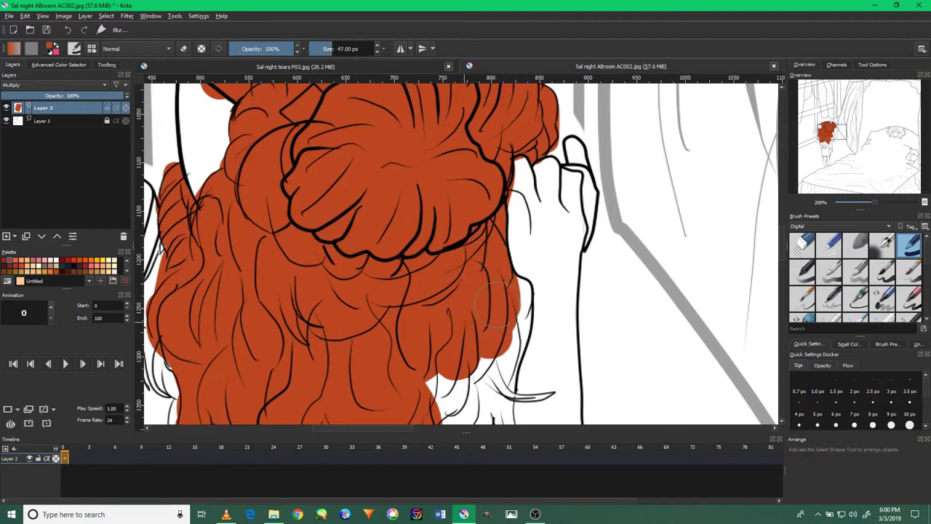
{"action": "mouse_move", "coordinate": [515, 297]}
{"action": "left_mouse_down"}
{"action": "mouse_move", "coordinate": [465, 386]}
{"action": "mouse_move", "coordinate": [428, 225]}
{"action": "left_mouse_up"}
{"action": "left_click_drag", "start_coordinate": [480, 254], "coordinate": [429, 342]}
{"action": "left_click_drag", "start_coordinate": [378, 327], "coordinate": [320, 393]}
{"action": "mouse_move", "coordinate": [343, 311]}
{"action": "left_mouse_down"}
{"action": "mouse_move", "coordinate": [345, 224]}
{"action": "mouse_move", "coordinate": [254, 327]}
{"action": "left_mouse_up"}
{"action": "left_click_drag", "start_coordinate": [276, 255], "coordinate": [211, 341]}
{"action": "left_click_drag", "start_coordinate": [436, 255], "coordinate": [364, 335]}
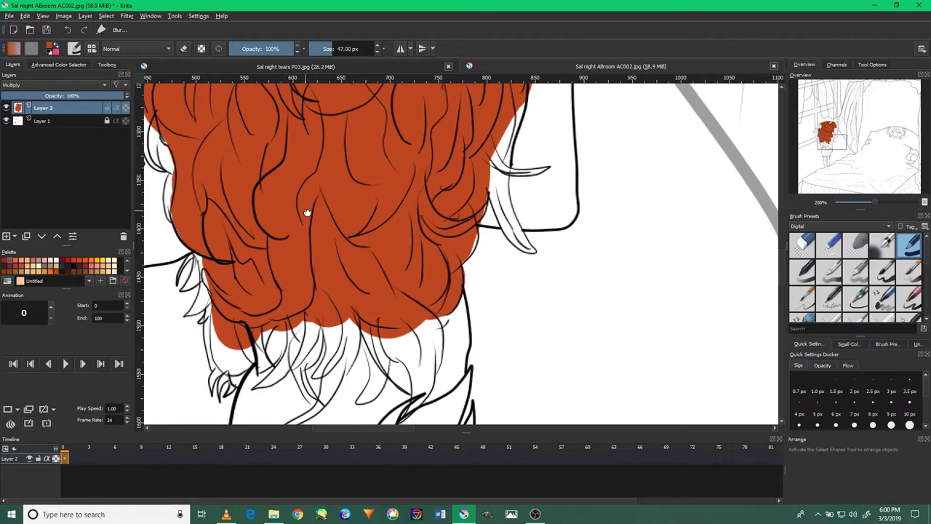
With a smaller brush, fill gaps between the hand and the hair and the lower-left edge.
{"action": "scroll", "coordinate": [304, 209], "scroll_direction": "down", "scroll_amount": 2}
{"action": "scroll", "coordinate": [400, 208], "scroll_direction": "down", "scroll_amount": 2}
{"action": "scroll", "coordinate": [380, 233], "scroll_direction": "down", "scroll_amount": 2}
{"action": "scroll", "coordinate": [488, 228], "scroll_direction": "down", "scroll_amount": 2}
{"action": "scroll", "coordinate": [488, 229], "scroll_direction": "up", "scroll_amount": 6}
{"action": "key", "text": "bracketleft"}
{"action": "key", "text": "bracketleft"}
{"action": "left_click_drag", "start_coordinate": [393, 302], "coordinate": [398, 356]}
{"action": "left_click_drag", "start_coordinate": [392, 299], "coordinate": [367, 408]}
{"action": "mouse_move", "coordinate": [363, 349]}
{"action": "left_mouse_down"}
{"action": "mouse_move", "coordinate": [367, 418]}
{"action": "mouse_move", "coordinate": [432, 232]}
{"action": "left_mouse_up"}
{"action": "mouse_move", "coordinate": [407, 262]}
{"action": "left_mouse_down"}
{"action": "mouse_move", "coordinate": [420, 304]}
{"action": "mouse_move", "coordinate": [402, 298]}
{"action": "left_mouse_up"}
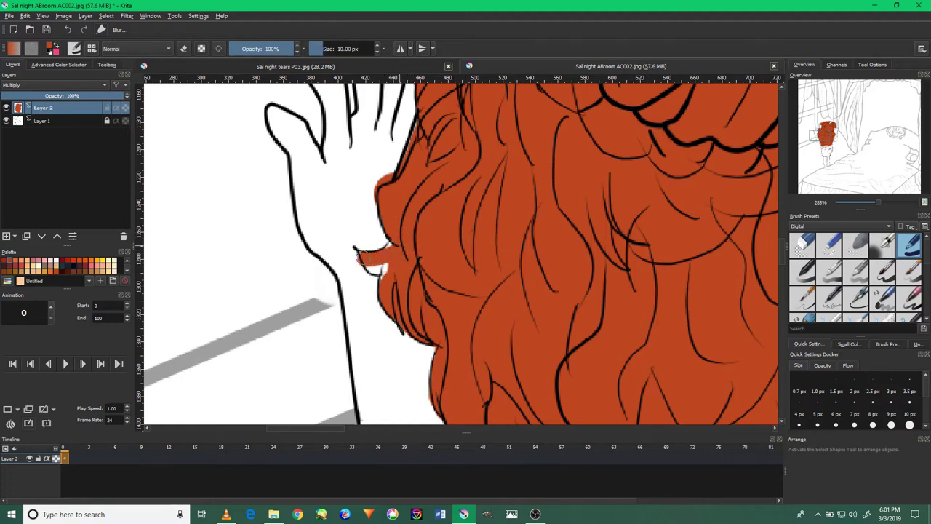
{"action": "left_click_drag", "start_coordinate": [392, 237], "coordinate": [317, 72]}
{"action": "mouse_move", "coordinate": [414, 349]}
{"action": "left_mouse_down"}
{"action": "mouse_move", "coordinate": [416, 404]}
{"action": "mouse_move", "coordinate": [398, 292]}
{"action": "left_mouse_up"}
Touch up the lower-left edge and fill the white area under the hair and pointed strands.
{"action": "scroll", "coordinate": [399, 291], "scroll_direction": "down", "scroll_amount": 3}
{"action": "scroll", "coordinate": [436, 274], "scroll_direction": "down", "scroll_amount": 2}
{"action": "scroll", "coordinate": [431, 277], "scroll_direction": "up", "scroll_amount": 8}
{"action": "left_click_drag", "start_coordinate": [407, 298], "coordinate": [385, 350]}
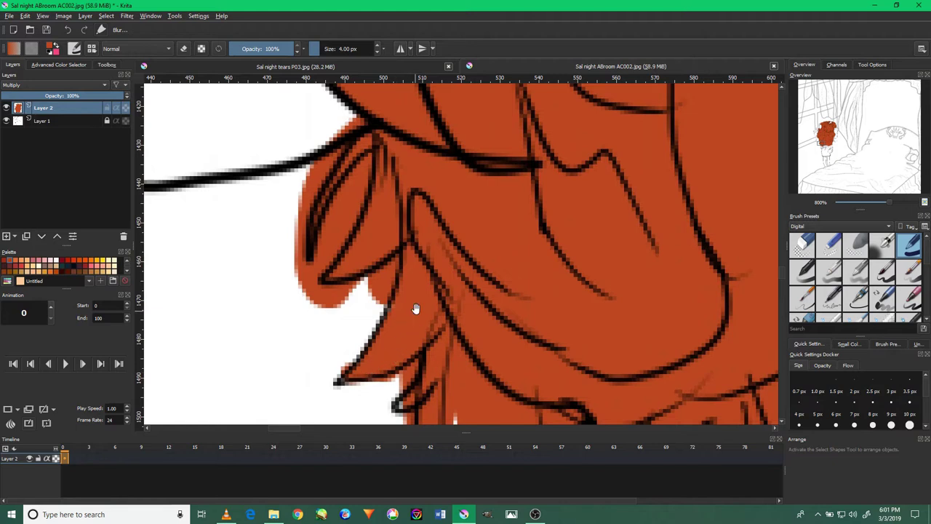
{"action": "left_click_drag", "start_coordinate": [488, 287], "coordinate": [514, 122]}
{"action": "scroll", "coordinate": [576, 223], "scroll_direction": "down", "scroll_amount": 3}
{"action": "mouse_move", "coordinate": [542, 274]}
{"action": "left_mouse_down"}
{"action": "mouse_move", "coordinate": [552, 240]}
{"action": "mouse_move", "coordinate": [618, 328]}
{"action": "mouse_move", "coordinate": [495, 218]}
{"action": "left_mouse_up"}
{"action": "mouse_move", "coordinate": [458, 160]}
{"action": "left_mouse_down"}
{"action": "mouse_move", "coordinate": [480, 313]}
{"action": "mouse_move", "coordinate": [509, 277]}
{"action": "mouse_move", "coordinate": [472, 334]}
{"action": "mouse_move", "coordinate": [527, 255]}
{"action": "left_mouse_up"}
{"action": "mouse_move", "coordinate": [603, 226]}
{"action": "left_mouse_down"}
{"action": "mouse_move", "coordinate": [567, 275]}
{"action": "mouse_move", "coordinate": [564, 349]}
{"action": "left_mouse_up"}
{"action": "mouse_move", "coordinate": [553, 291]}
{"action": "left_mouse_down"}
{"action": "mouse_move", "coordinate": [487, 269]}
{"action": "mouse_move", "coordinate": [523, 305]}
{"action": "mouse_move", "coordinate": [538, 357]}
{"action": "left_mouse_up"}
Zoom out and pan to centre the whole figure in view.
{"action": "left_click_drag", "start_coordinate": [754, 168], "coordinate": [646, 293]}
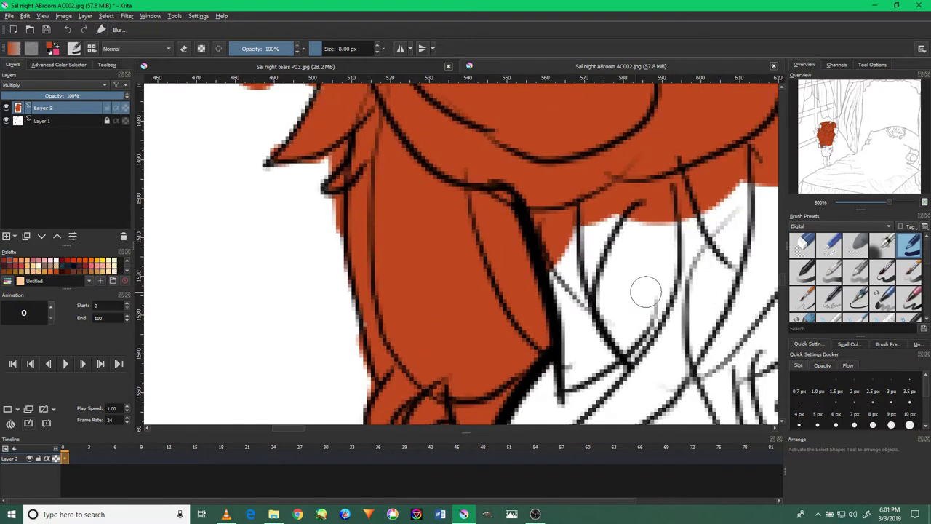
{"action": "scroll", "coordinate": [646, 292], "scroll_direction": "down", "scroll_amount": 3}
{"action": "scroll", "coordinate": [646, 292], "scroll_direction": "down", "scroll_amount": 3}
{"action": "scroll", "coordinate": [646, 292], "scroll_direction": "down", "scroll_amount": 3}
{"action": "left_click_drag", "start_coordinate": [727, 229], "coordinate": [611, 229]}
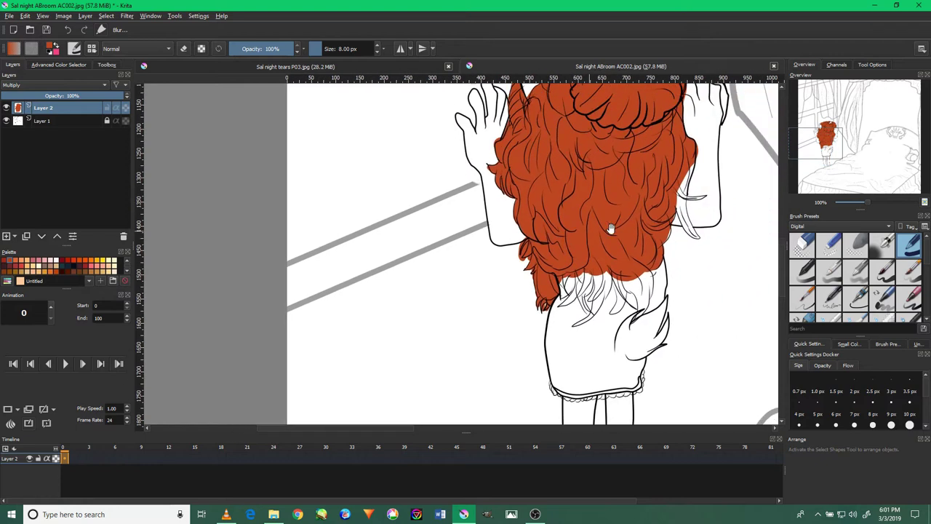
{"action": "scroll", "coordinate": [611, 228], "scroll_direction": "up", "scroll_amount": 5}
Paint orange over the white gaps along the hair edge, undoing one stray stroke.
{"action": "left_click_drag", "start_coordinate": [640, 291], "coordinate": [603, 189]}
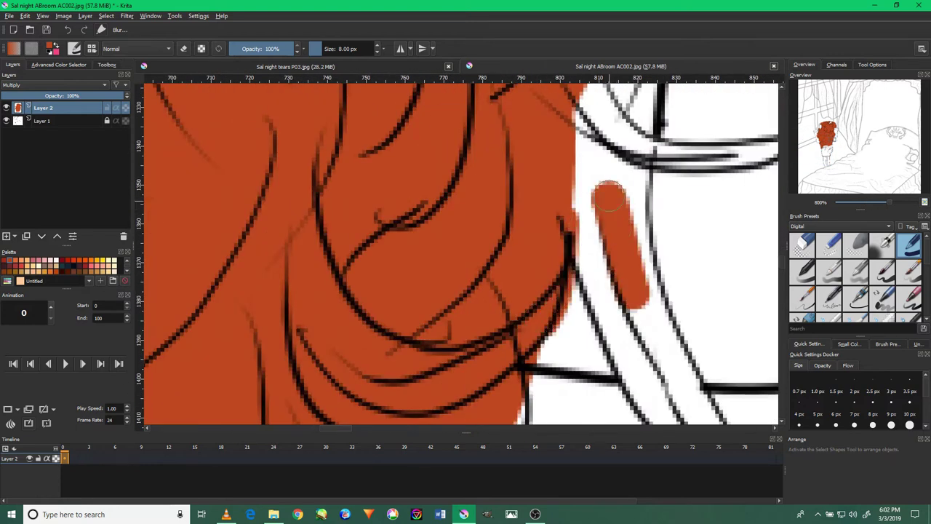
{"action": "scroll", "coordinate": [611, 204], "scroll_direction": "up", "scroll_amount": 2}
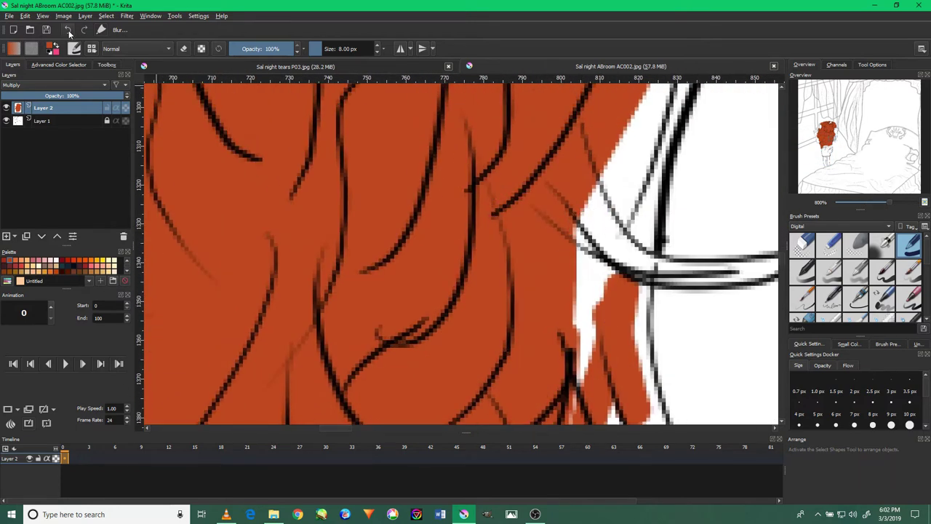
{"action": "left_click", "coordinate": [68, 30]}
{"action": "mouse_move", "coordinate": [634, 143]}
{"action": "left_mouse_down"}
{"action": "mouse_move", "coordinate": [584, 143]}
{"action": "mouse_move", "coordinate": [560, 298]}
{"action": "left_mouse_up"}
{"action": "left_click_drag", "start_coordinate": [538, 258], "coordinate": [539, 364]}
{"action": "left_click_drag", "start_coordinate": [589, 320], "coordinate": [591, 211]}
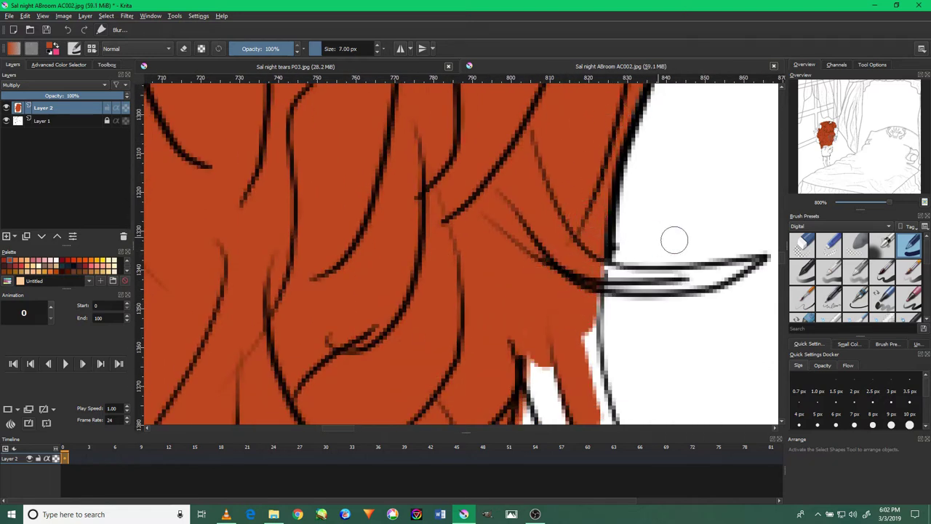
{"action": "mouse_move", "coordinate": [738, 267]}
{"action": "left_mouse_down"}
{"action": "mouse_move", "coordinate": [611, 280]}
{"action": "mouse_move", "coordinate": [756, 270]}
{"action": "left_mouse_up"}
With a larger brush, fill the pointed strand, its tip and the left hair mass's right edge orange.
{"action": "mouse_move", "coordinate": [583, 402]}
{"action": "left_mouse_down"}
{"action": "mouse_move", "coordinate": [557, 242]}
{"action": "mouse_move", "coordinate": [538, 298]}
{"action": "left_mouse_up"}
{"action": "key", "text": "bracketright"}
{"action": "left_click_drag", "start_coordinate": [509, 233], "coordinate": [563, 156]}
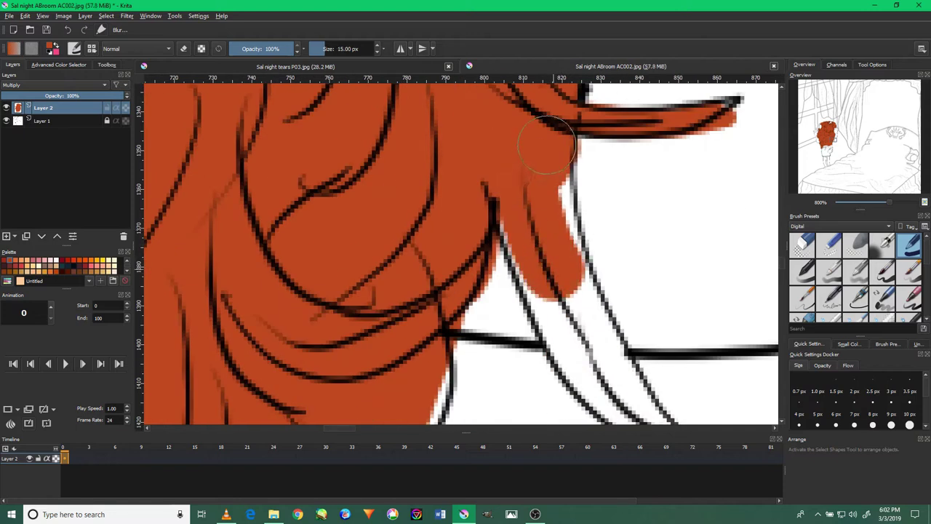
{"action": "left_click_drag", "start_coordinate": [534, 124], "coordinate": [582, 324]}
{"action": "left_click_drag", "start_coordinate": [541, 233], "coordinate": [506, 117]}
{"action": "mouse_move", "coordinate": [626, 306]}
{"action": "left_mouse_down"}
{"action": "mouse_move", "coordinate": [581, 247]}
{"action": "mouse_move", "coordinate": [560, 160]}
{"action": "mouse_move", "coordinate": [523, 233]}
{"action": "mouse_move", "coordinate": [595, 281]}
{"action": "mouse_move", "coordinate": [631, 238]}
{"action": "left_mouse_up"}
{"action": "left_click_drag", "start_coordinate": [436, 291], "coordinate": [413, 230]}
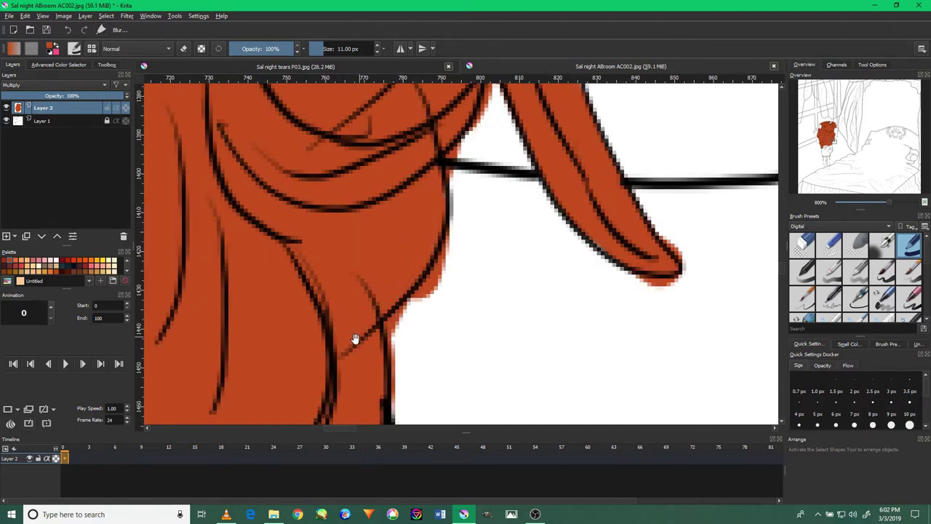
Paint an orange strand into the hair and fill the white area to its left.
{"action": "scroll", "coordinate": [394, 216], "scroll_direction": "down", "scroll_amount": 5}
{"action": "scroll", "coordinate": [367, 277], "scroll_direction": "down", "scroll_amount": 5}
{"action": "scroll", "coordinate": [367, 278], "scroll_direction": "down", "scroll_amount": 1}
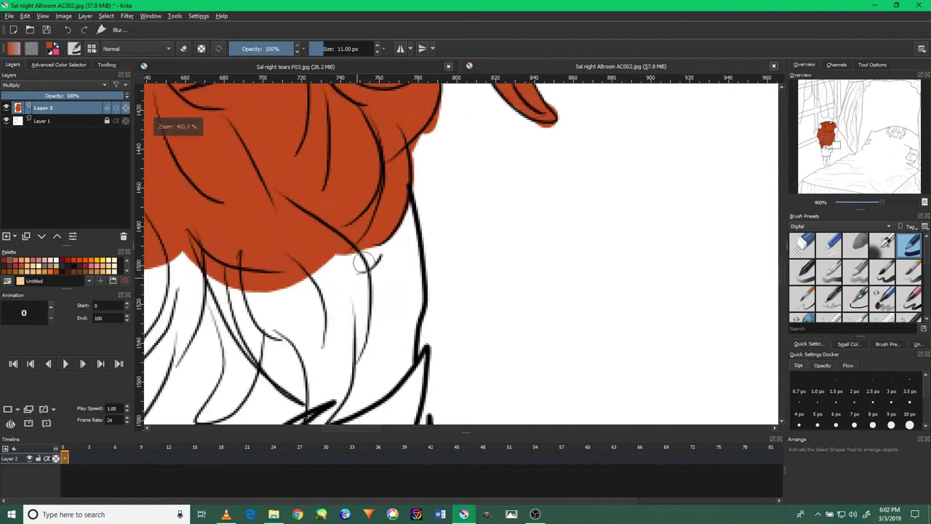
{"action": "scroll", "coordinate": [354, 266], "scroll_direction": "down", "scroll_amount": 2}
{"action": "scroll", "coordinate": [322, 229], "scroll_direction": "down", "scroll_amount": 2}
{"action": "scroll", "coordinate": [322, 230], "scroll_direction": "up", "scroll_amount": 2}
{"action": "scroll", "coordinate": [322, 230], "scroll_direction": "up", "scroll_amount": 5}
{"action": "mouse_move", "coordinate": [332, 316]}
{"action": "left_mouse_down"}
{"action": "mouse_move", "coordinate": [356, 247]}
{"action": "mouse_move", "coordinate": [332, 336]}
{"action": "mouse_move", "coordinate": [218, 320]}
{"action": "left_mouse_up"}
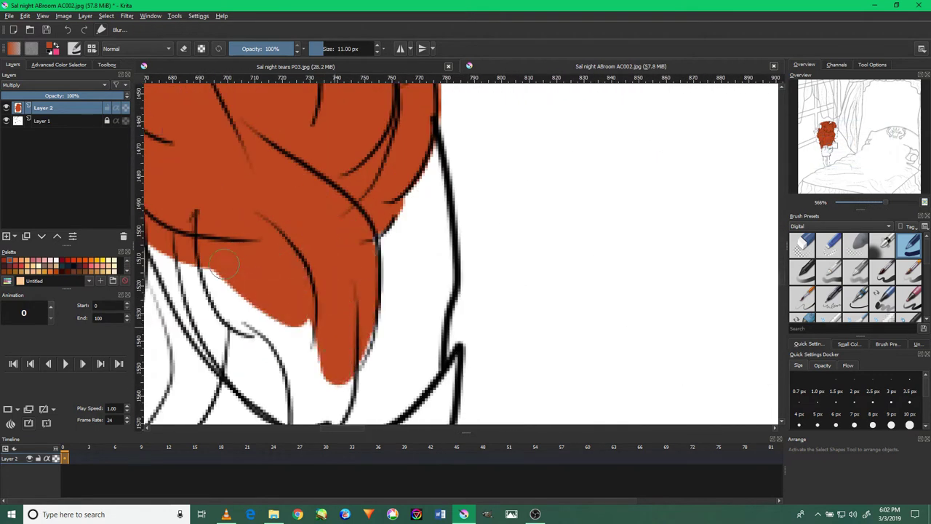
{"action": "left_click_drag", "start_coordinate": [211, 255], "coordinate": [298, 340]}
Brush orange into the lower hair, closing the small white gaps between hair lines.
{"action": "scroll", "coordinate": [356, 328], "scroll_direction": "down", "scroll_amount": 3}
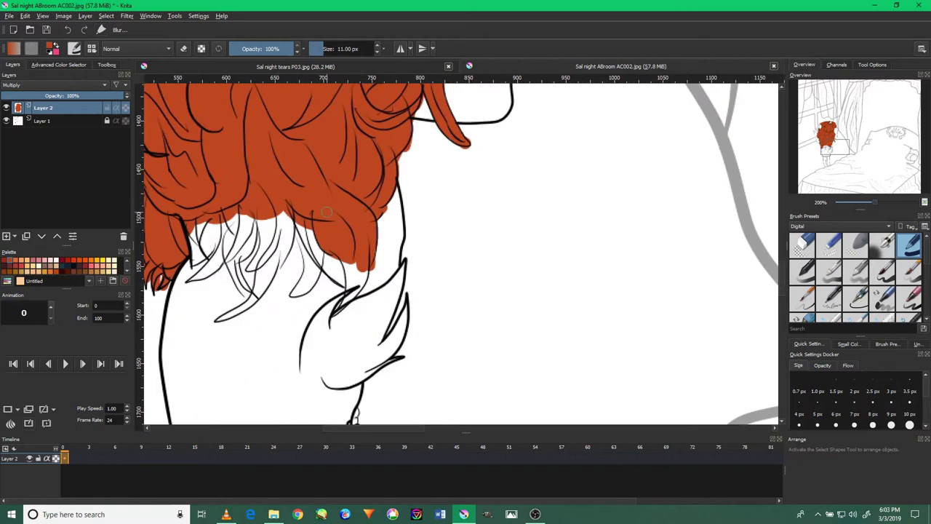
{"action": "scroll", "coordinate": [327, 212], "scroll_direction": "up", "scroll_amount": 2}
{"action": "left_click_drag", "start_coordinate": [327, 226], "coordinate": [287, 284]}
{"action": "mouse_move", "coordinate": [272, 207]}
{"action": "left_mouse_down"}
{"action": "mouse_move", "coordinate": [341, 309]}
{"action": "mouse_move", "coordinate": [324, 295]}
{"action": "mouse_move", "coordinate": [364, 331]}
{"action": "left_mouse_up"}
{"action": "scroll", "coordinate": [349, 306], "scroll_direction": "down", "scroll_amount": 3}
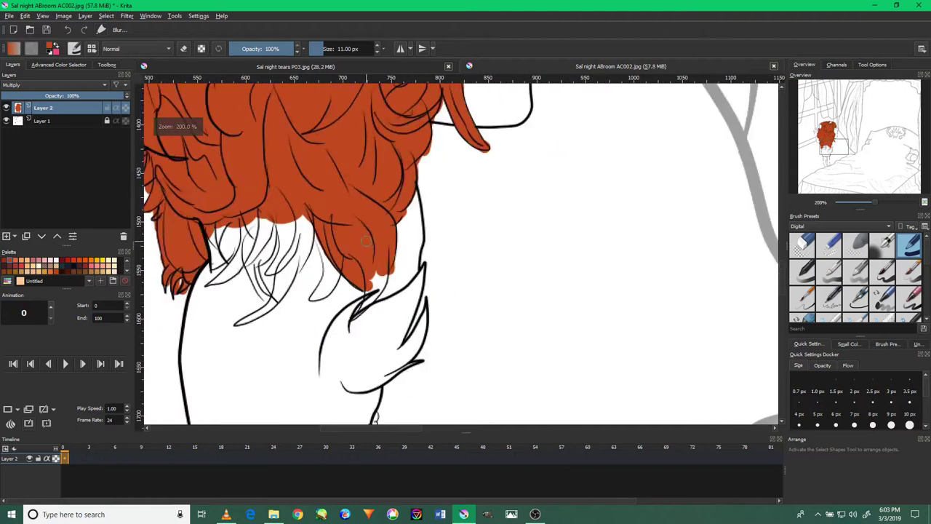
{"action": "scroll", "coordinate": [359, 225], "scroll_direction": "down", "scroll_amount": 4}
{"action": "scroll", "coordinate": [358, 225], "scroll_direction": "up", "scroll_amount": 5}
{"action": "scroll", "coordinate": [369, 248], "scroll_direction": "up", "scroll_amount": 4}
{"action": "mouse_move", "coordinate": [335, 225]}
{"action": "left_mouse_down"}
{"action": "mouse_move", "coordinate": [317, 277]}
{"action": "mouse_move", "coordinate": [323, 247]}
{"action": "mouse_move", "coordinate": [295, 294]}
{"action": "left_mouse_up"}
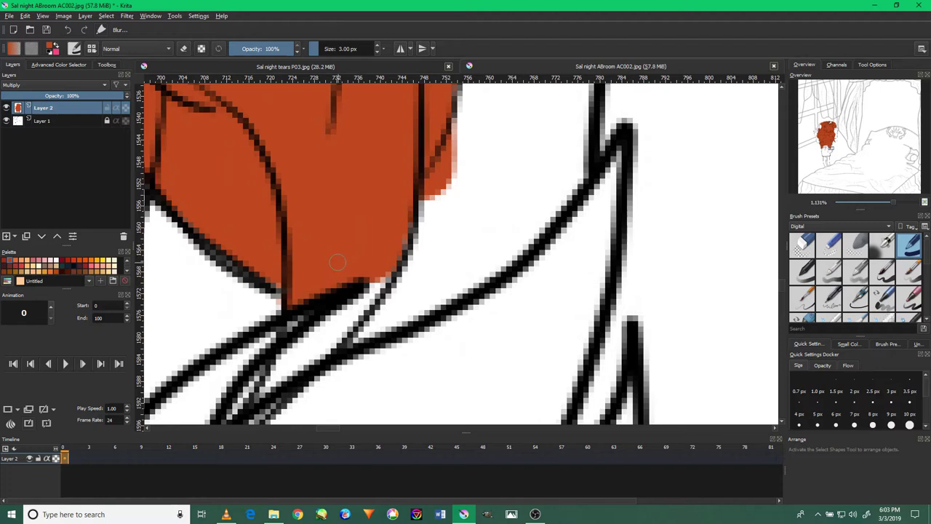
{"action": "left_click_drag", "start_coordinate": [340, 338], "coordinate": [290, 378]}
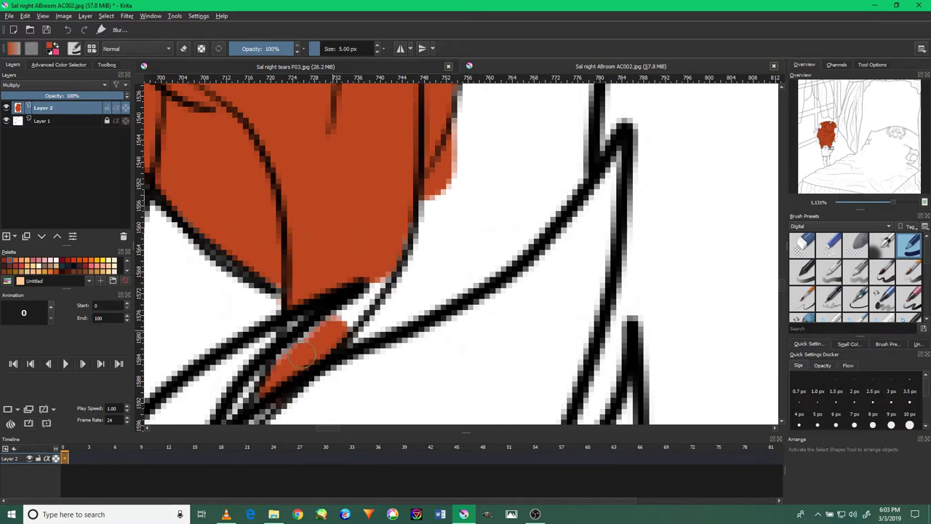
{"action": "left_click_drag", "start_coordinate": [305, 334], "coordinate": [386, 280]}
{"action": "left_click_drag", "start_coordinate": [231, 181], "coordinate": [331, 252]}
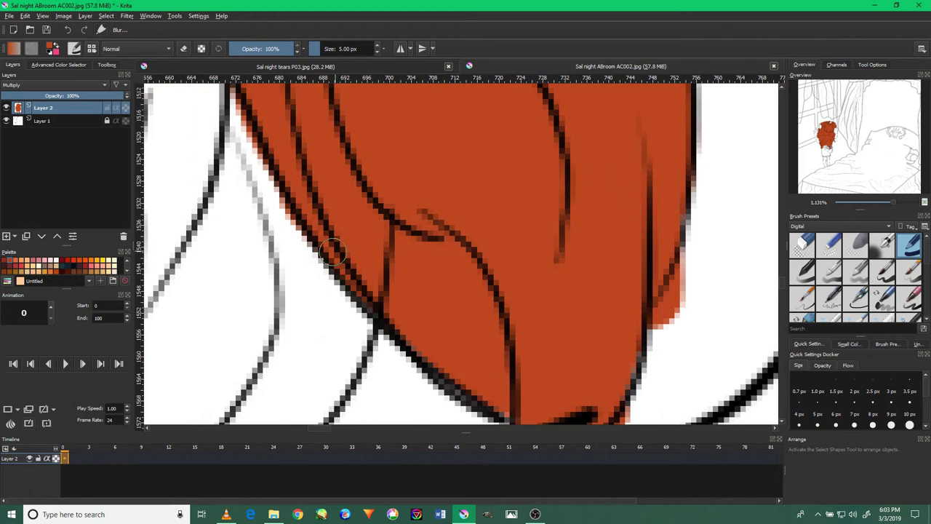
Fill the inner hair loop and small gaps between the lower strands with orange.
{"action": "scroll", "coordinate": [332, 253], "scroll_direction": "down", "scroll_amount": 6}
{"action": "scroll", "coordinate": [371, 318], "scroll_direction": "up", "scroll_amount": 4}
{"action": "mouse_move", "coordinate": [386, 283]}
{"action": "left_mouse_down"}
{"action": "mouse_move", "coordinate": [386, 185]}
{"action": "mouse_move", "coordinate": [346, 122]}
{"action": "left_mouse_up"}
{"action": "mouse_move", "coordinate": [415, 218]}
{"action": "left_mouse_down"}
{"action": "mouse_move", "coordinate": [428, 195]}
{"action": "mouse_move", "coordinate": [349, 291]}
{"action": "mouse_move", "coordinate": [394, 248]}
{"action": "mouse_move", "coordinate": [411, 207]}
{"action": "mouse_move", "coordinate": [385, 181]}
{"action": "left_mouse_up"}
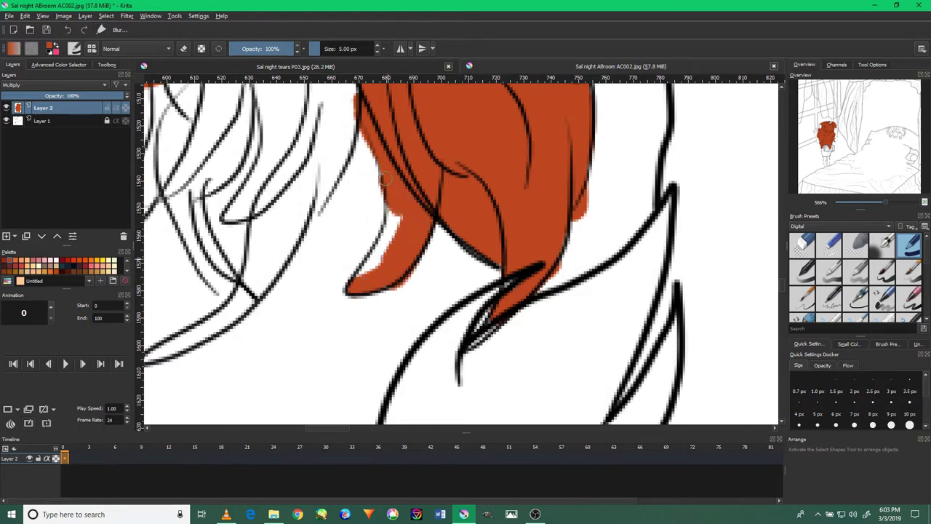
{"action": "left_click_drag", "start_coordinate": [367, 217], "coordinate": [459, 337]}
{"action": "mouse_move", "coordinate": [397, 270]}
{"action": "left_mouse_down"}
{"action": "mouse_move", "coordinate": [436, 170]}
{"action": "mouse_move", "coordinate": [443, 265]}
{"action": "left_mouse_up"}
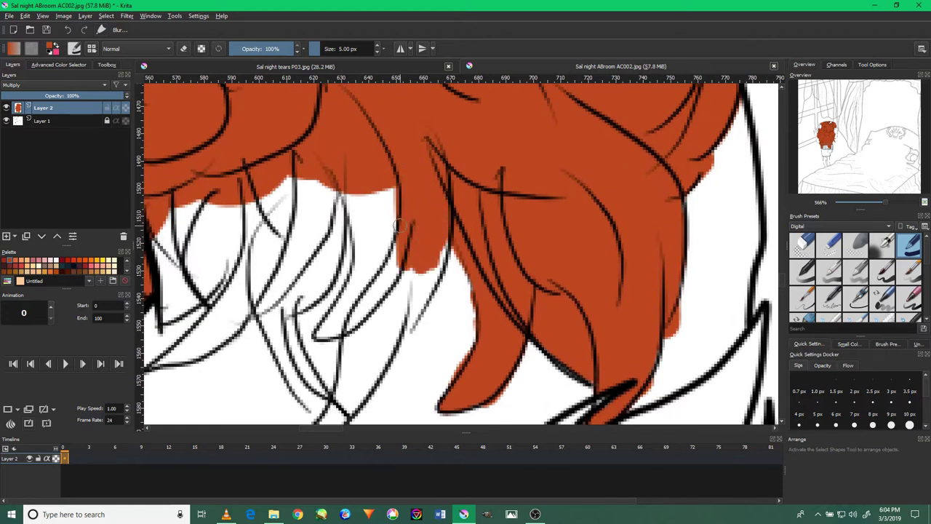
With an enlarged brush, paint orange over the large white areas under the hair strands.
{"action": "key", "text": "bracketright"}
{"action": "mouse_move", "coordinate": [384, 210]}
{"action": "left_mouse_down"}
{"action": "mouse_move", "coordinate": [248, 233]}
{"action": "mouse_move", "coordinate": [210, 251]}
{"action": "mouse_move", "coordinate": [320, 280]}
{"action": "mouse_move", "coordinate": [396, 249]}
{"action": "mouse_move", "coordinate": [334, 320]}
{"action": "mouse_move", "coordinate": [270, 357]}
{"action": "left_mouse_up"}
{"action": "mouse_move", "coordinate": [179, 191]}
{"action": "left_mouse_down"}
{"action": "mouse_move", "coordinate": [335, 172]}
{"action": "mouse_move", "coordinate": [339, 233]}
{"action": "mouse_move", "coordinate": [380, 238]}
{"action": "left_mouse_up"}
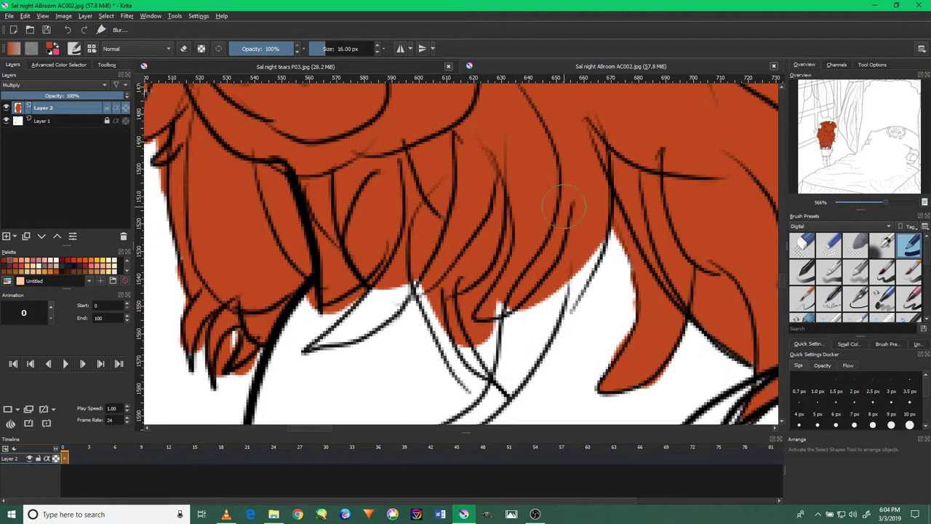
{"action": "mouse_move", "coordinate": [578, 240]}
{"action": "left_mouse_down"}
{"action": "mouse_move", "coordinate": [509, 317]}
{"action": "mouse_move", "coordinate": [464, 253]}
{"action": "left_mouse_up"}
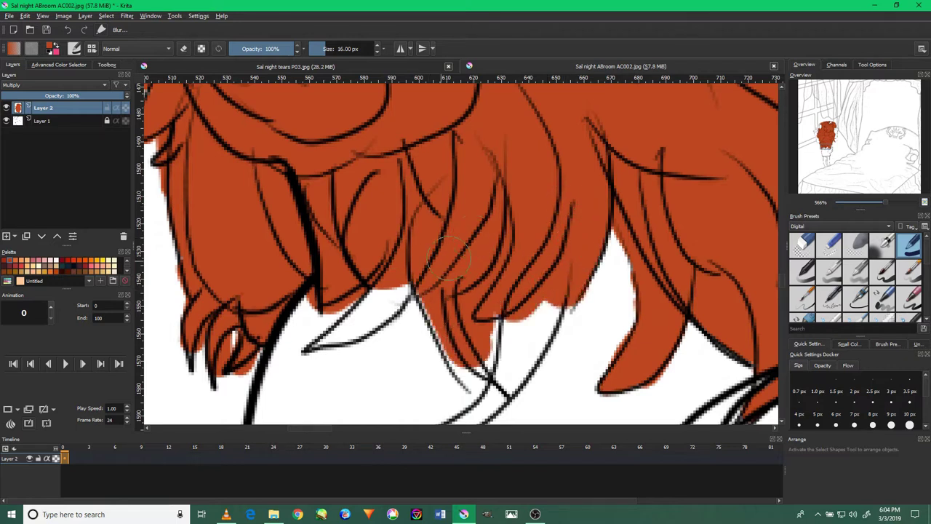
With a smaller brush, fill the gaps between strands down to the lower strand tip.
{"action": "left_click_drag", "start_coordinate": [507, 277], "coordinate": [480, 143]}
{"action": "key", "text": "bracketleft"}
{"action": "mouse_move", "coordinate": [531, 213]}
{"action": "left_mouse_down"}
{"action": "mouse_move", "coordinate": [480, 269]}
{"action": "mouse_move", "coordinate": [444, 182]}
{"action": "left_mouse_up"}
{"action": "left_click_drag", "start_coordinate": [443, 214], "coordinate": [474, 261]}
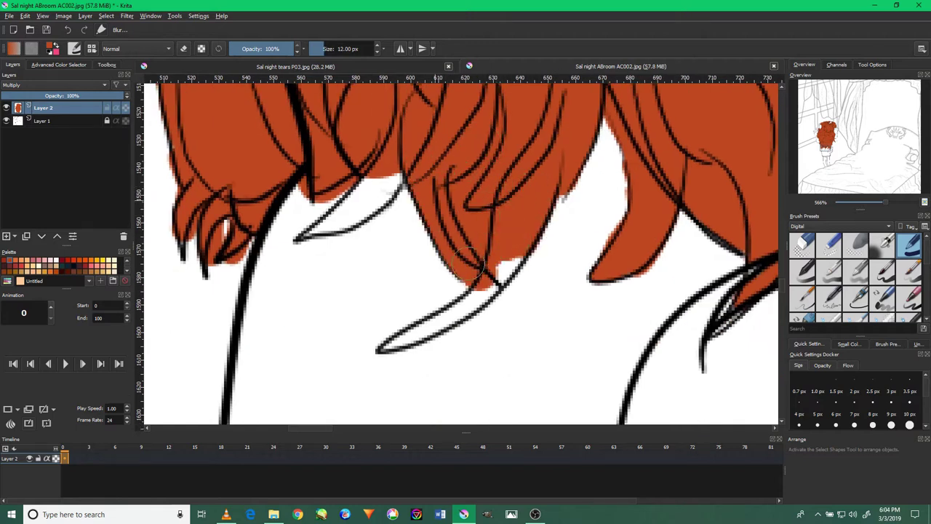
{"action": "key", "text": "bracketleft"}
{"action": "key", "text": "bracketleft"}
{"action": "key", "text": "bracketleft"}
{"action": "mouse_move", "coordinate": [516, 229]}
{"action": "left_mouse_down"}
{"action": "mouse_move", "coordinate": [494, 280]}
{"action": "mouse_move", "coordinate": [446, 320]}
{"action": "left_mouse_up"}
Close the last small white gap and wedge between the hair lines, then view the whole hair.
{"action": "mouse_move", "coordinate": [408, 167]}
{"action": "left_mouse_down"}
{"action": "mouse_move", "coordinate": [447, 227]}
{"action": "mouse_move", "coordinate": [396, 270]}
{"action": "left_mouse_up"}
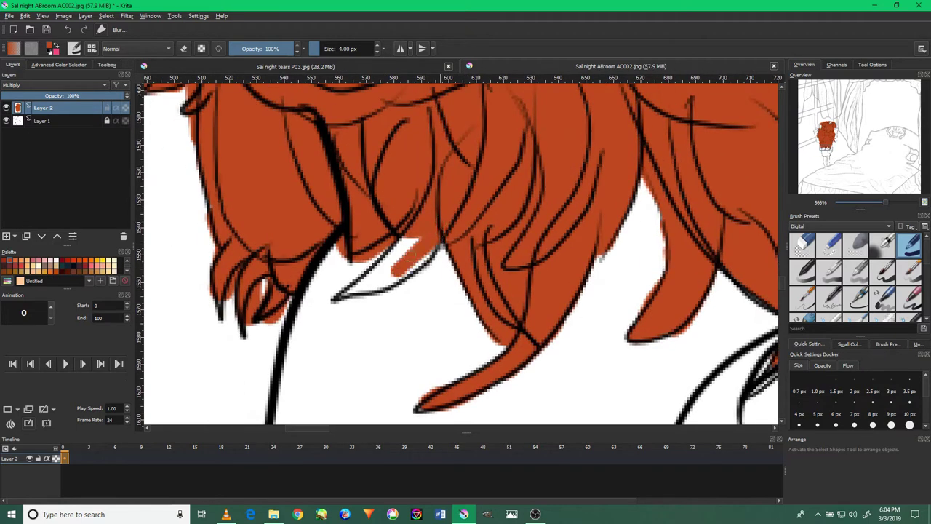
{"action": "left_click_drag", "start_coordinate": [415, 231], "coordinate": [424, 248]}
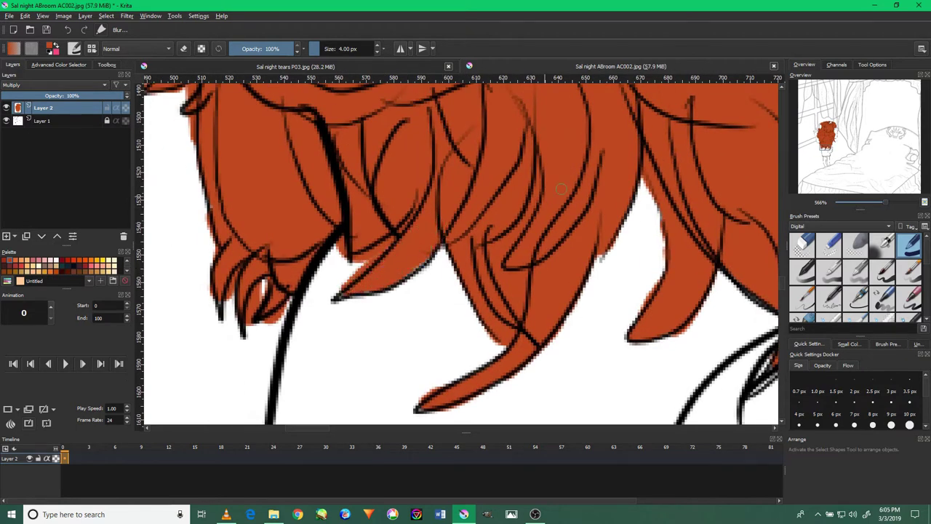
{"action": "scroll", "coordinate": [561, 189], "scroll_direction": "down", "scroll_amount": 3}
{"action": "scroll", "coordinate": [539, 240], "scroll_direction": "down", "scroll_amount": 3}
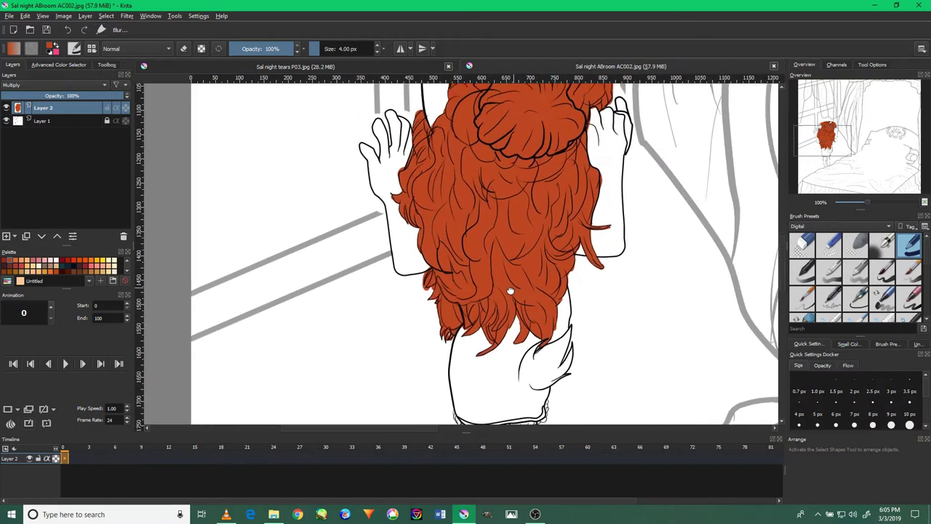
{"action": "left_click_drag", "start_coordinate": [510, 291], "coordinate": [480, 317]}
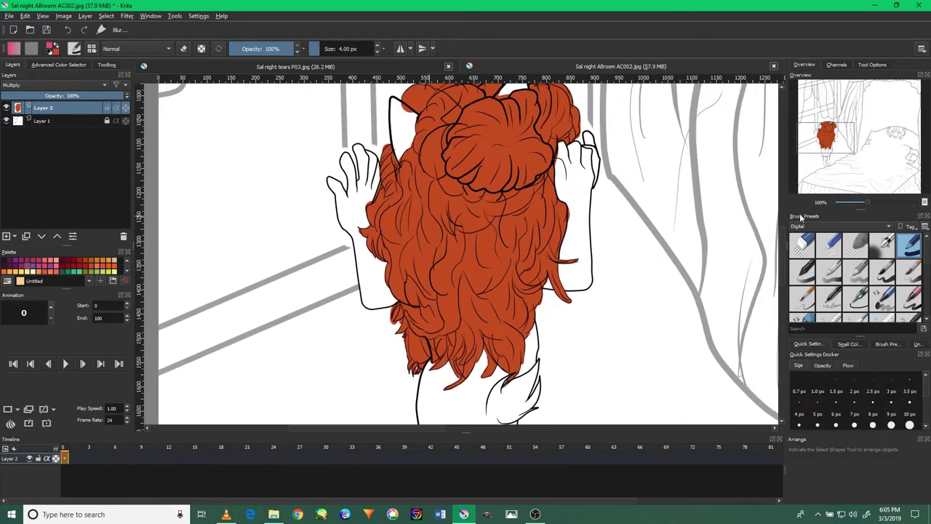
Choose the airbrush preset and spray pink over the orange hair.
{"action": "left_click", "coordinate": [882, 243]}
{"action": "left_click_drag", "start_coordinate": [509, 164], "coordinate": [509, 240]}
{"action": "mouse_move", "coordinate": [448, 309]}
{"action": "left_mouse_down"}
{"action": "mouse_move", "coordinate": [453, 188]}
{"action": "mouse_move", "coordinate": [408, 291]}
{"action": "mouse_move", "coordinate": [451, 153]}
{"action": "left_mouse_up"}
Airbrush more pink across the hair near the head and cat ears.
{"action": "scroll", "coordinate": [463, 200], "scroll_direction": "up", "scroll_amount": 1}
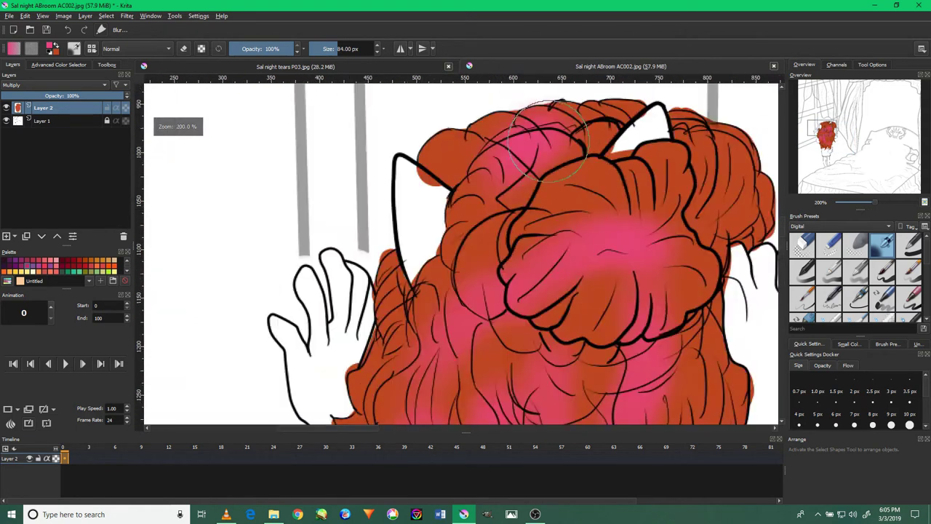
{"action": "scroll", "coordinate": [700, 306], "scroll_direction": "up", "scroll_amount": 1}
{"action": "scroll", "coordinate": [699, 305], "scroll_direction": "down", "scroll_amount": 3}
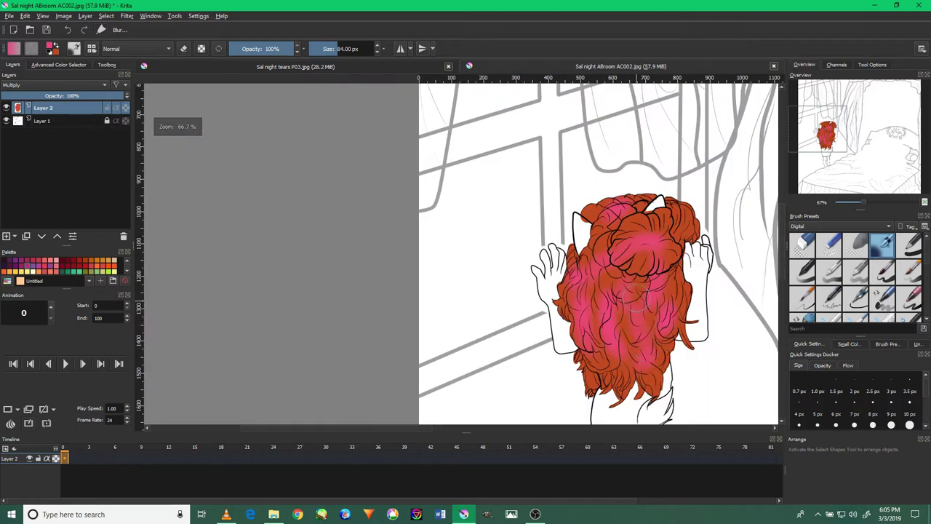
{"action": "scroll", "coordinate": [698, 291], "scroll_direction": "up", "scroll_amount": 1}
{"action": "scroll", "coordinate": [623, 211], "scroll_direction": "up", "scroll_amount": 1}
{"action": "scroll", "coordinate": [657, 306], "scroll_direction": "up", "scroll_amount": 1}
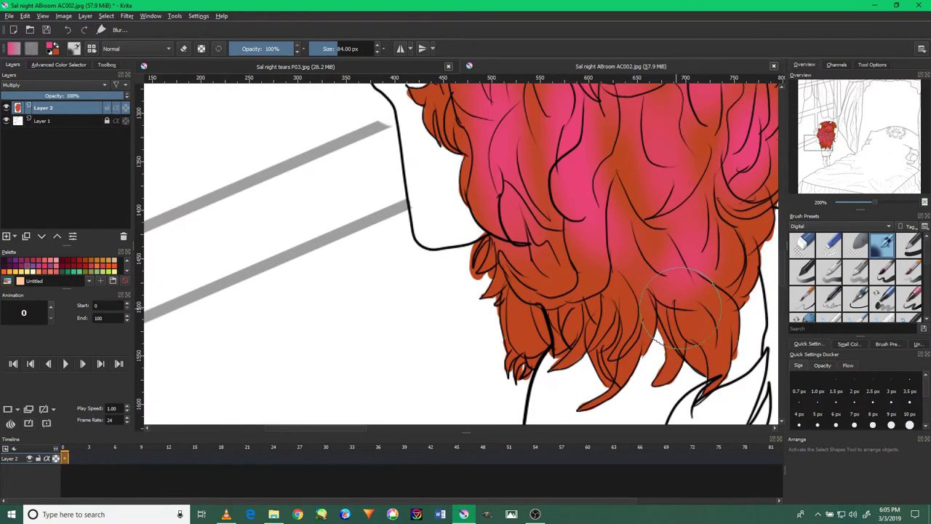
{"action": "mouse_move", "coordinate": [584, 139]}
{"action": "left_mouse_down"}
{"action": "mouse_move", "coordinate": [584, 252]}
{"action": "mouse_move", "coordinate": [551, 348]}
{"action": "left_mouse_up"}
{"action": "left_click_drag", "start_coordinate": [618, 291], "coordinate": [677, 204]}
{"action": "left_click_drag", "start_coordinate": [683, 247], "coordinate": [665, 164]}
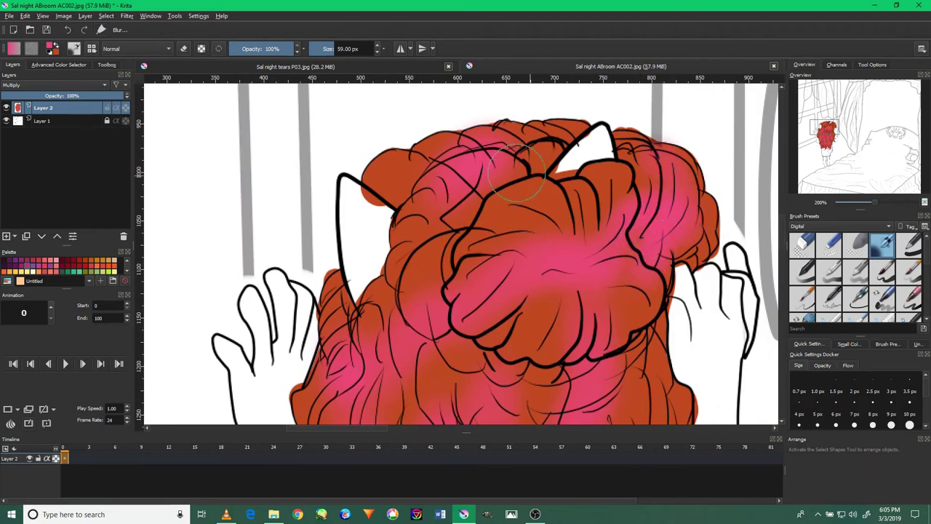
{"action": "left_click_drag", "start_coordinate": [443, 247], "coordinate": [419, 193]}
Add soft pink strokes to the lower-right hair.
{"action": "scroll", "coordinate": [526, 149], "scroll_direction": "down", "scroll_amount": 1}
{"action": "scroll", "coordinate": [516, 189], "scroll_direction": "down", "scroll_amount": 1}
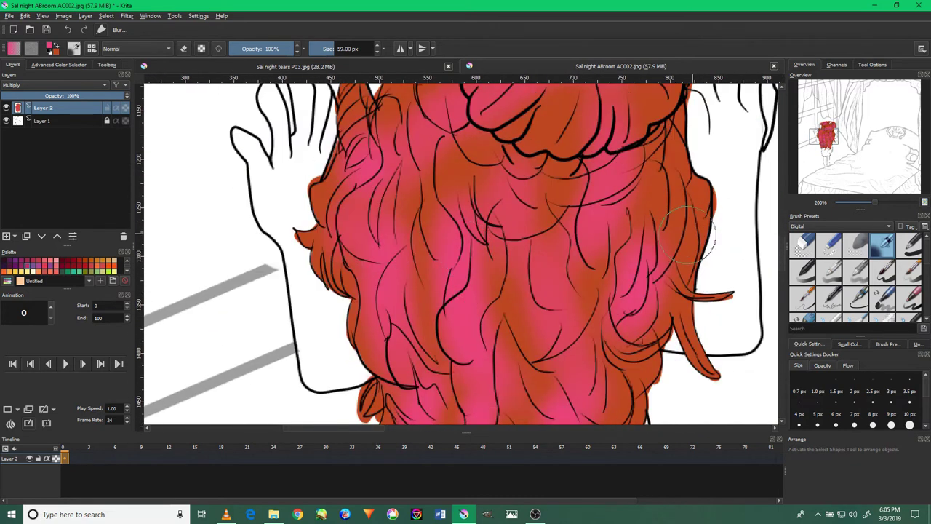
{"action": "scroll", "coordinate": [505, 240], "scroll_direction": "down", "scroll_amount": 1}
{"action": "scroll", "coordinate": [499, 291], "scroll_direction": "down", "scroll_amount": 1}
{"action": "left_click_drag", "start_coordinate": [595, 339], "coordinate": [618, 277]}
{"action": "left_click_drag", "start_coordinate": [444, 280], "coordinate": [487, 276]}
{"action": "scroll", "coordinate": [607, 188], "scroll_direction": "up", "scroll_amount": 2}
{"action": "scroll", "coordinate": [561, 266], "scroll_direction": "up", "scroll_amount": 1}
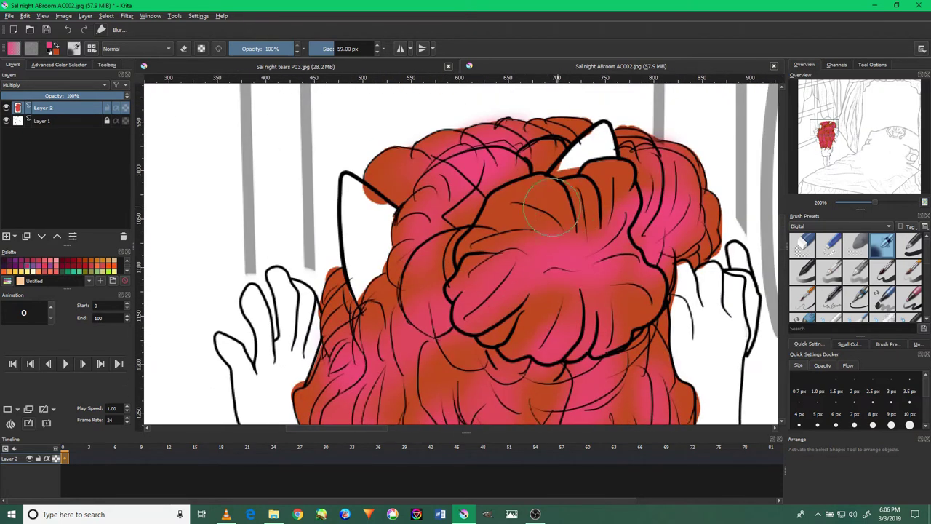
{"action": "left_click", "coordinate": [295, 66]}
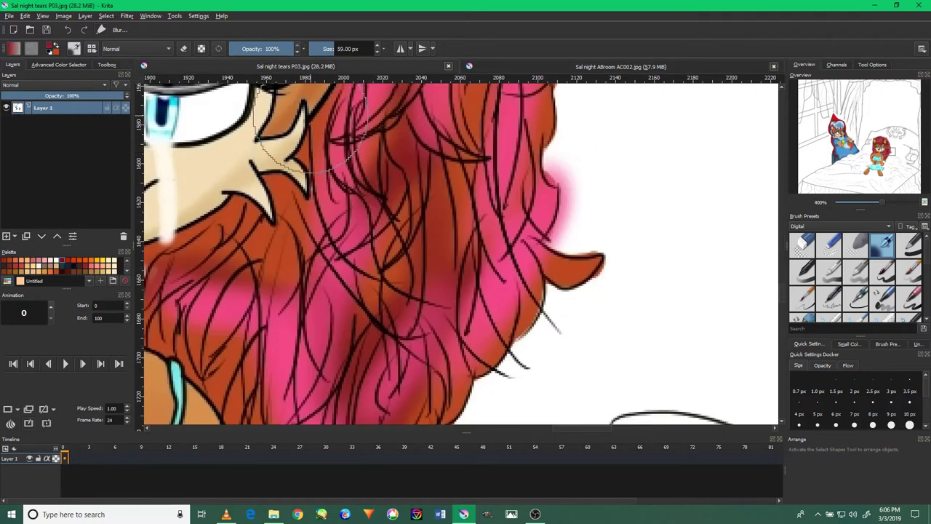
{"action": "left_click", "coordinate": [539, 67]}
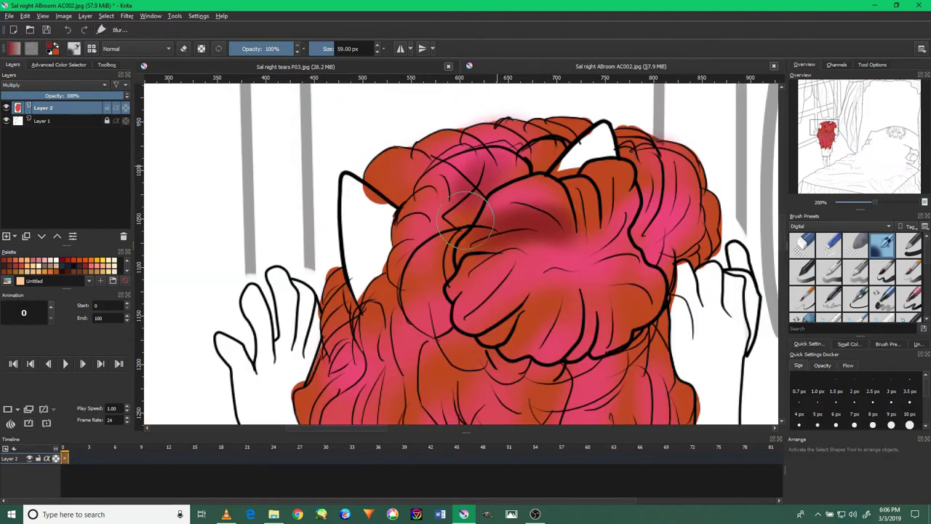
{"action": "left_click_drag", "start_coordinate": [654, 186], "coordinate": [683, 118]}
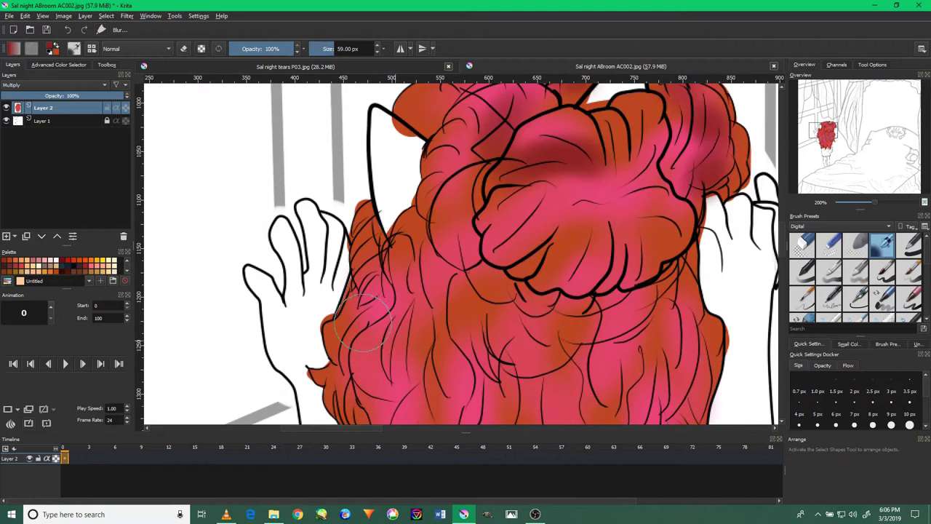
{"action": "left_click_drag", "start_coordinate": [422, 230], "coordinate": [422, 156]}
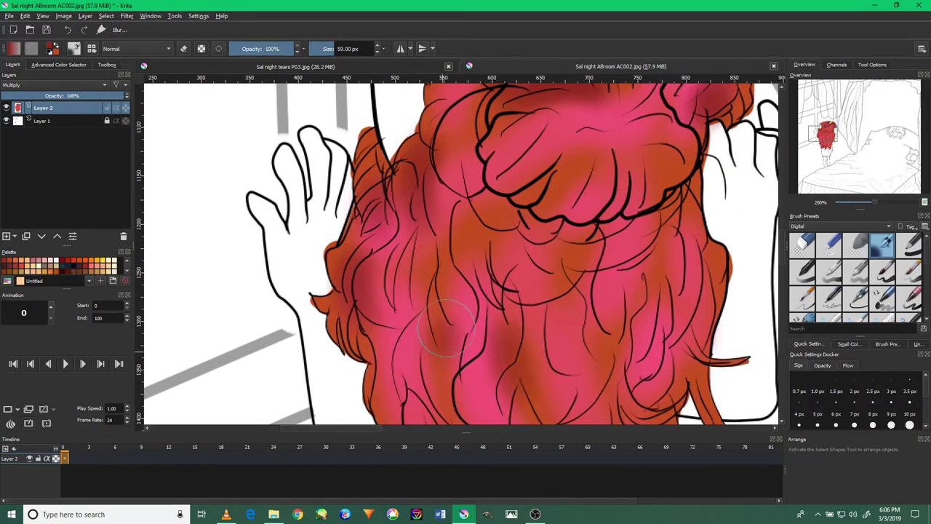
{"action": "left_click_drag", "start_coordinate": [502, 298], "coordinate": [482, 239]}
{"action": "left_click_drag", "start_coordinate": [535, 259], "coordinate": [557, 158]}
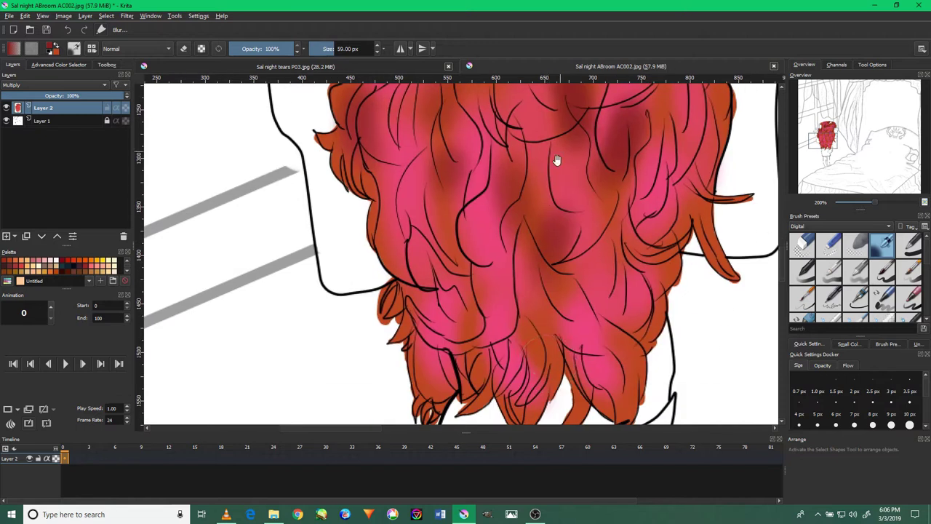
{"action": "left_click_drag", "start_coordinate": [614, 356], "coordinate": [582, 393]}
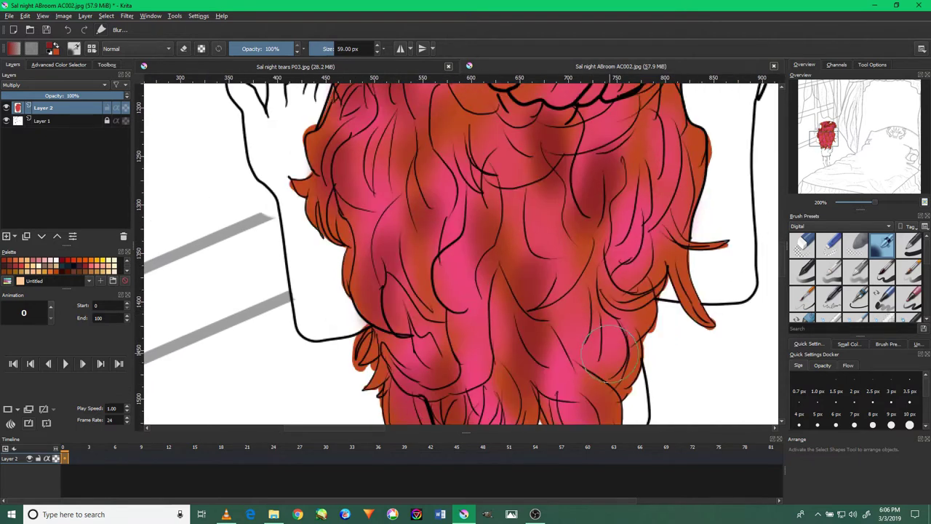
{"action": "mouse_move", "coordinate": [630, 218]}
{"action": "left_mouse_down"}
{"action": "mouse_move", "coordinate": [603, 255]}
{"action": "mouse_move", "coordinate": [653, 305]}
{"action": "left_mouse_up"}
{"action": "left_click_drag", "start_coordinate": [574, 248], "coordinate": [595, 309]}
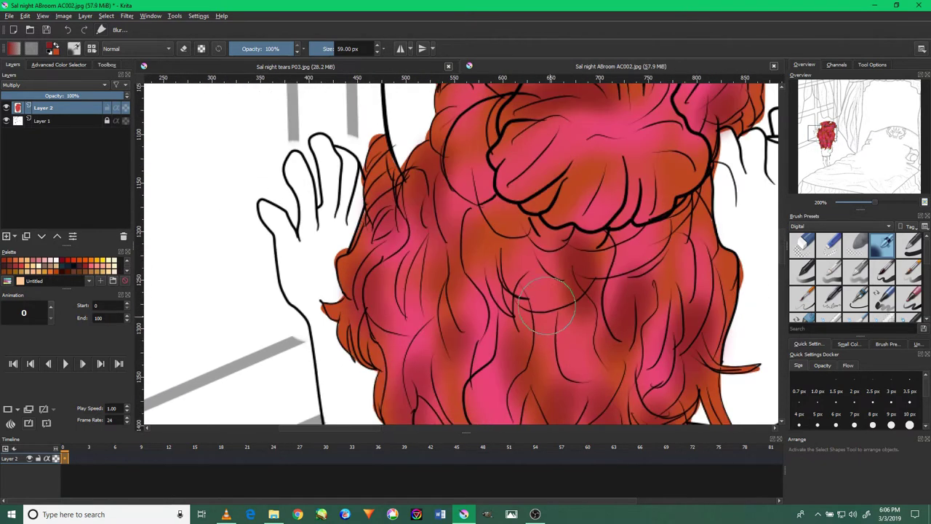
{"action": "left_click_drag", "start_coordinate": [542, 247], "coordinate": [563, 309]}
{"action": "left_click_drag", "start_coordinate": [503, 193], "coordinate": [464, 252]}
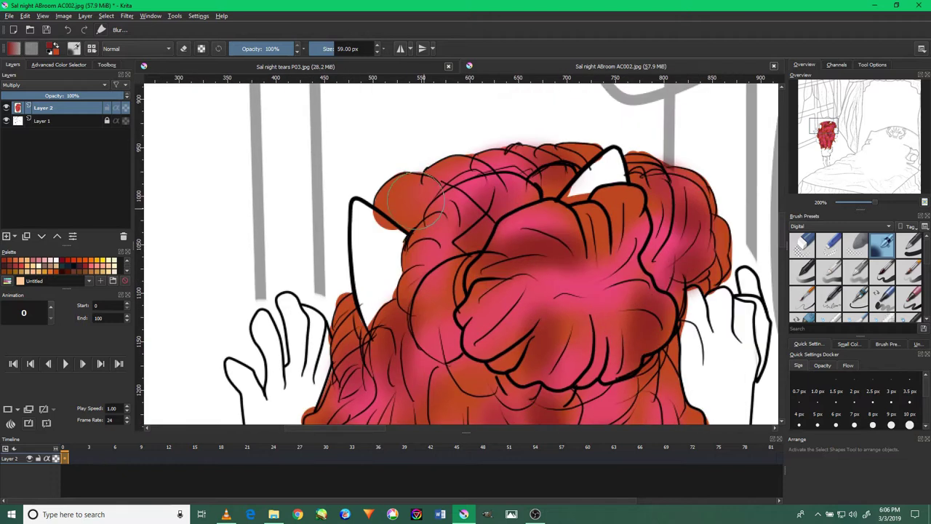
{"action": "scroll", "coordinate": [461, 254], "scroll_direction": "down", "scroll_amount": 5}
{"action": "scroll", "coordinate": [459, 270], "scroll_direction": "down", "scroll_amount": 2}
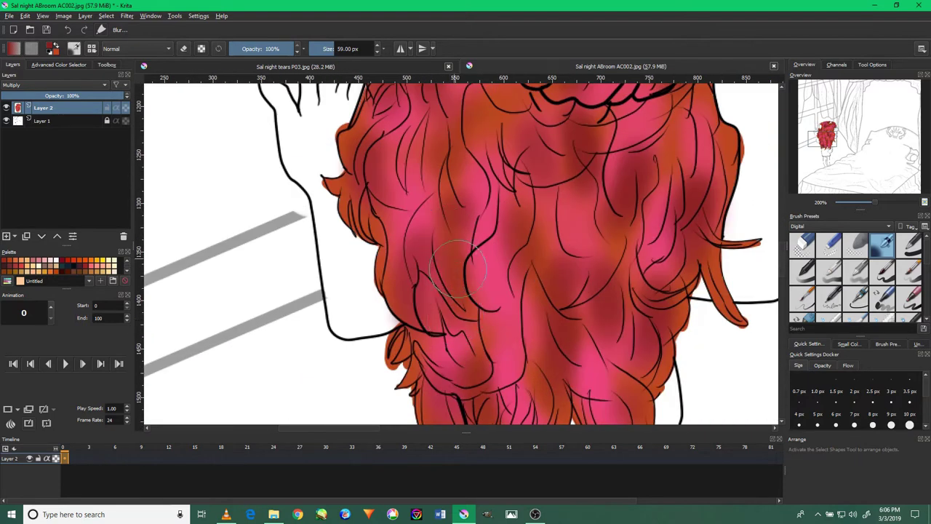
{"action": "scroll", "coordinate": [458, 262], "scroll_direction": "down", "scroll_amount": 2}
{"action": "scroll", "coordinate": [582, 276], "scroll_direction": "up", "scroll_amount": 2}
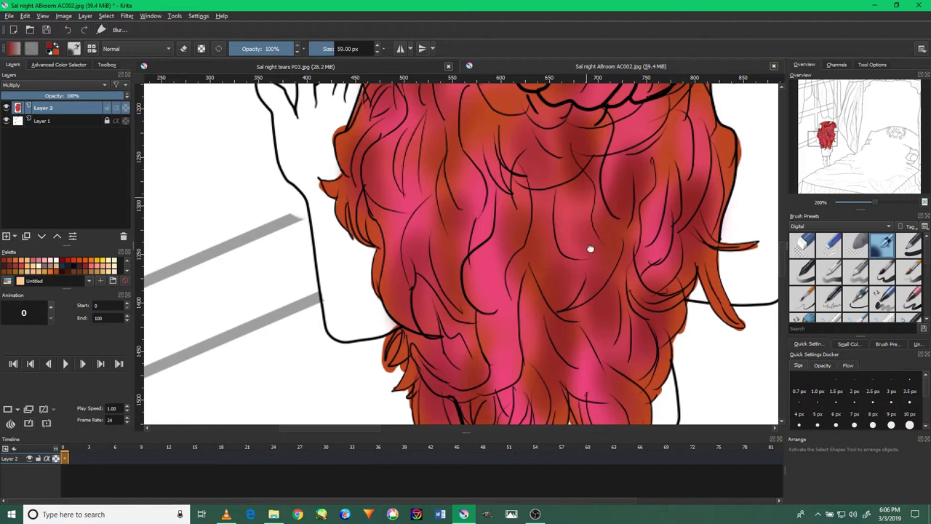
{"action": "scroll", "coordinate": [575, 255], "scroll_direction": "up", "scroll_amount": 3}
{"action": "scroll", "coordinate": [466, 273], "scroll_direction": "up", "scroll_amount": 2}
{"action": "mouse_move", "coordinate": [458, 272]}
{"action": "left_mouse_down"}
{"action": "mouse_move", "coordinate": [582, 181]}
{"action": "mouse_move", "coordinate": [636, 156]}
{"action": "mouse_move", "coordinate": [660, 170]}
{"action": "left_mouse_up"}
{"action": "scroll", "coordinate": [524, 236], "scroll_direction": "down", "scroll_amount": 1}
{"action": "scroll", "coordinate": [542, 225], "scroll_direction": "down", "scroll_amount": 3}
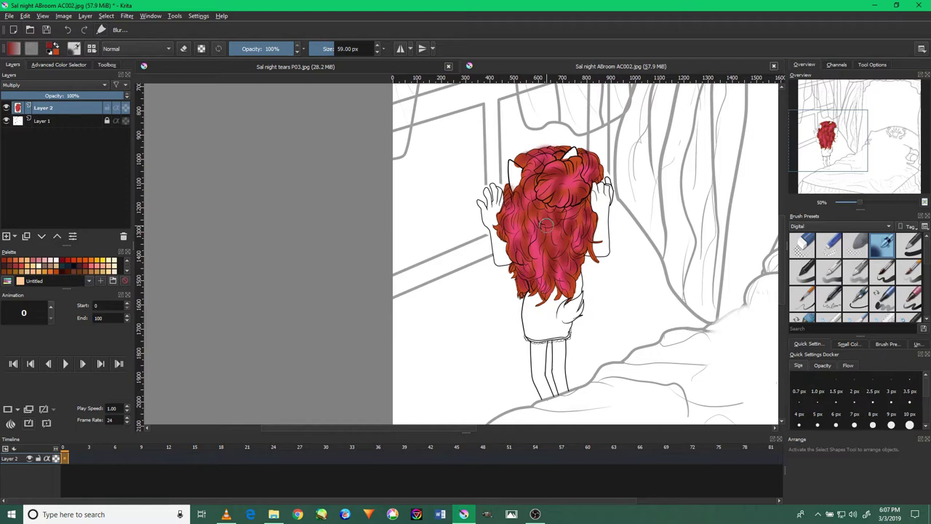
{"action": "scroll", "coordinate": [546, 225], "scroll_direction": "up", "scroll_amount": 3}
{"action": "scroll", "coordinate": [477, 178], "scroll_direction": "up", "scroll_amount": 1}
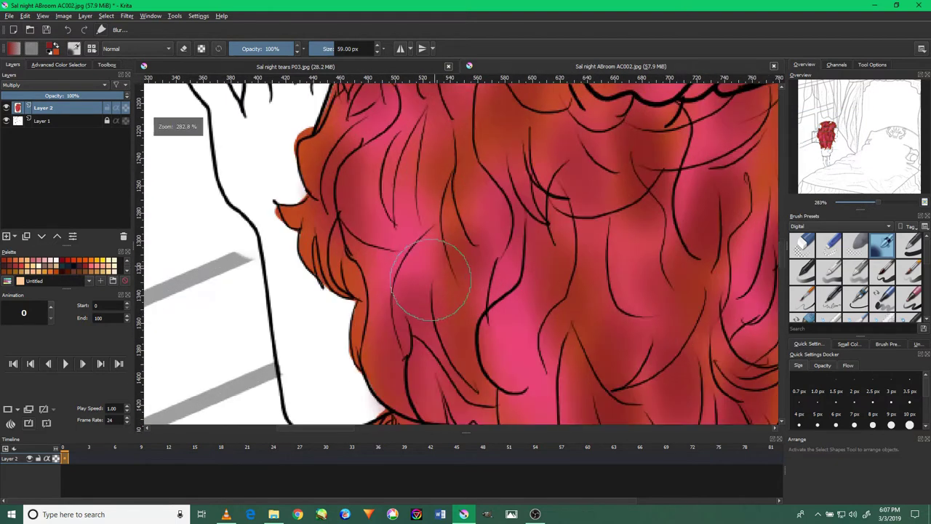
{"action": "scroll", "coordinate": [480, 182], "scroll_direction": "down", "scroll_amount": 1}
{"action": "scroll", "coordinate": [493, 187], "scroll_direction": "down", "scroll_amount": 1}
{"action": "left_click_drag", "start_coordinate": [492, 275], "coordinate": [491, 279]}
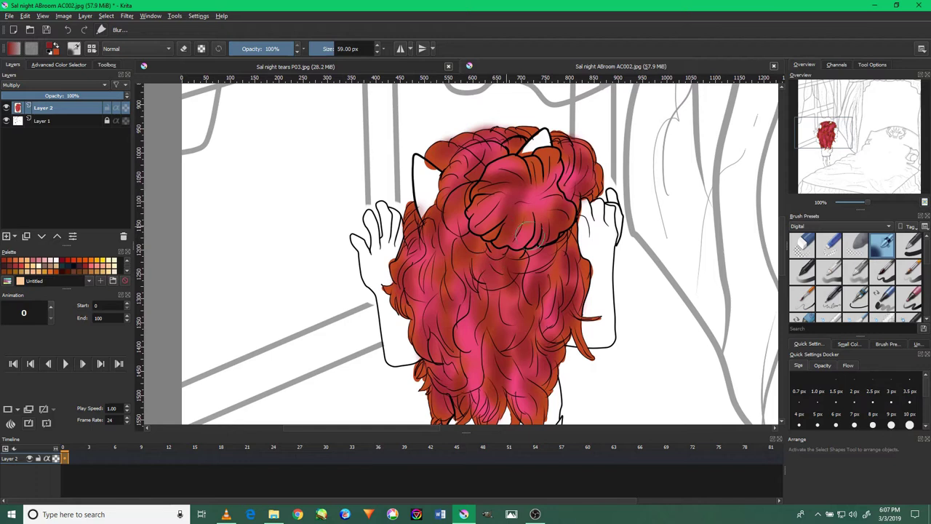
{"action": "left_click_drag", "start_coordinate": [499, 231], "coordinate": [507, 155]}
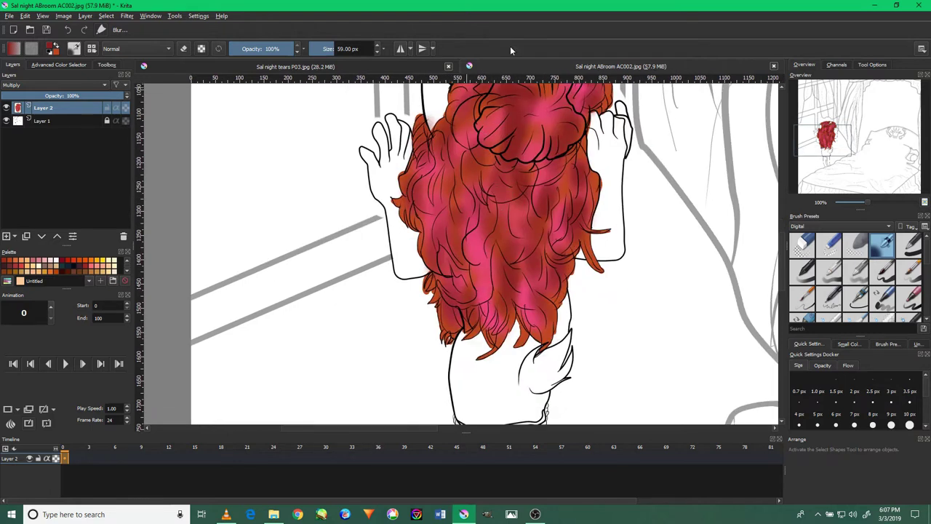
{"action": "left_click", "coordinate": [395, 67]}
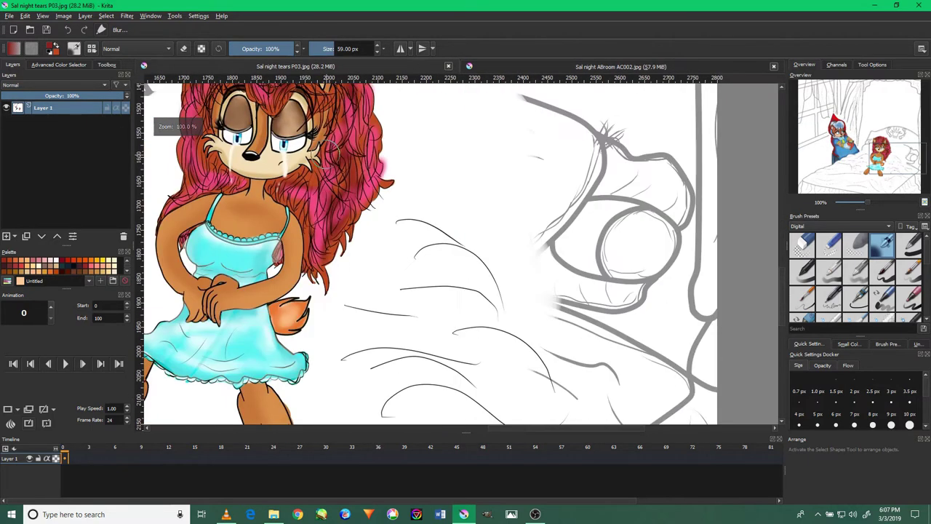
Sample the tan ear colour in Sal night tears P03 and return to the AC002 scene.
{"action": "scroll", "coordinate": [305, 137], "scroll_direction": "up", "scroll_amount": 3}
{"action": "scroll", "coordinate": [305, 137], "scroll_direction": "up", "scroll_amount": 3}
{"action": "left_click", "coordinate": [355, 222], "text": "ctrl"}
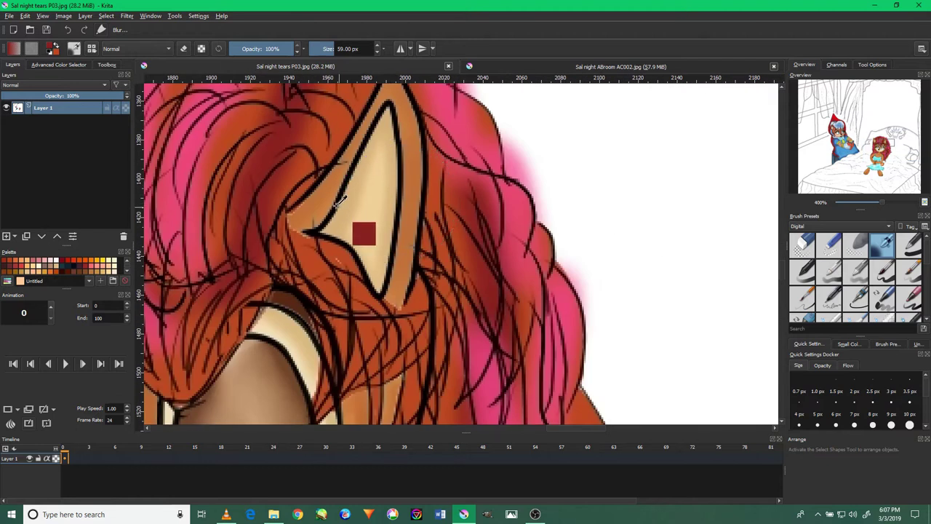
{"action": "left_click", "coordinate": [390, 236], "text": "ctrl"}
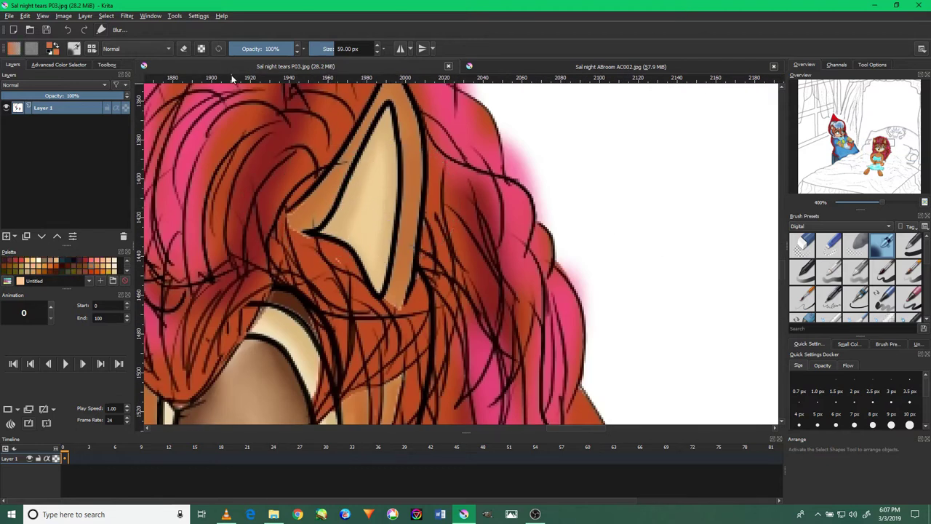
{"action": "left_click", "coordinate": [565, 67]}
Paint tan into the girl's blank left cat ear with a different brush.
{"action": "left_click_drag", "start_coordinate": [481, 209], "coordinate": [431, 256]}
{"action": "left_click", "coordinate": [909, 244]}
{"action": "scroll", "coordinate": [357, 208], "scroll_direction": "up", "scroll_amount": 5}
{"action": "left_click", "coordinate": [371, 221]}
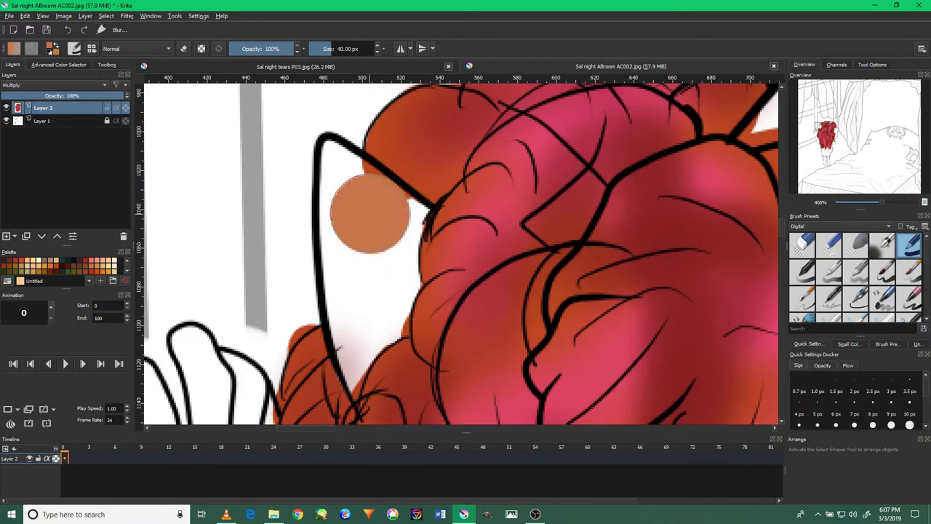
{"action": "key", "text": "bracketleft"}
{"action": "left_click", "coordinate": [374, 256]}
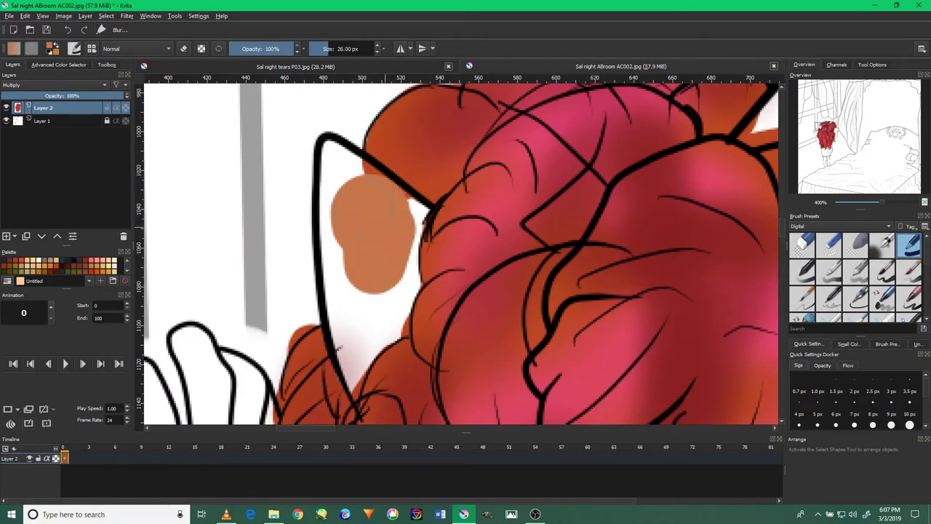
{"action": "mouse_move", "coordinate": [383, 207]}
{"action": "left_mouse_down"}
{"action": "mouse_move", "coordinate": [367, 313]}
{"action": "mouse_move", "coordinate": [363, 202]}
{"action": "left_mouse_up"}
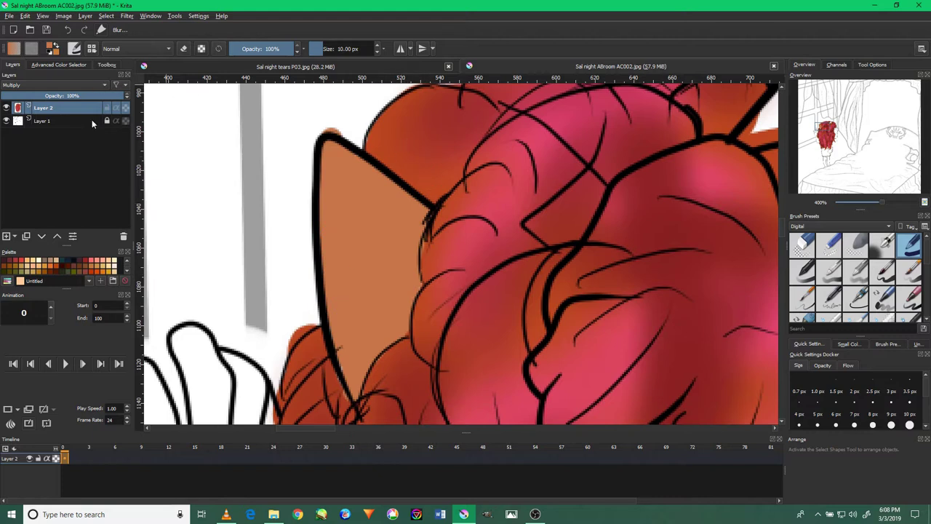
Erase stray orange paint from the ear tip with a small eraser, then resume normal painting.
{"action": "key", "text": "e"}
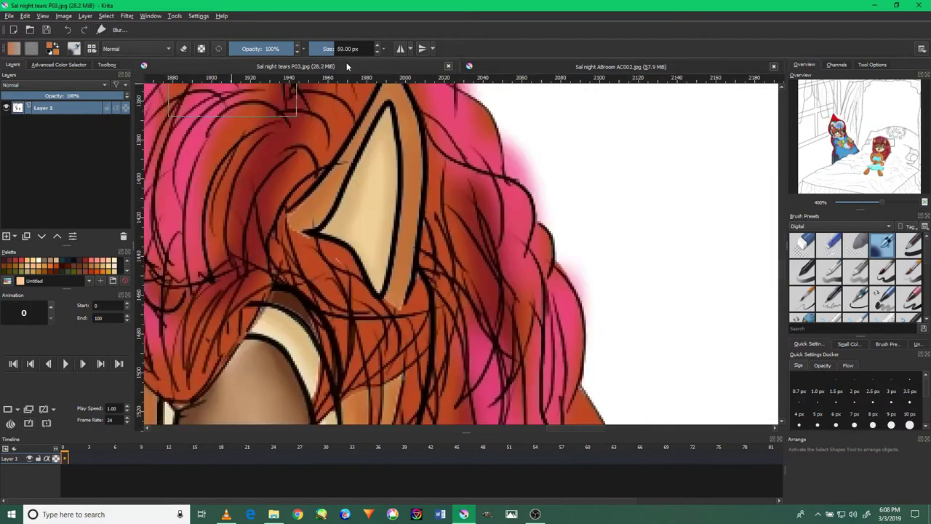
{"action": "scroll", "coordinate": [353, 84], "scroll_direction": "up", "scroll_amount": 3}
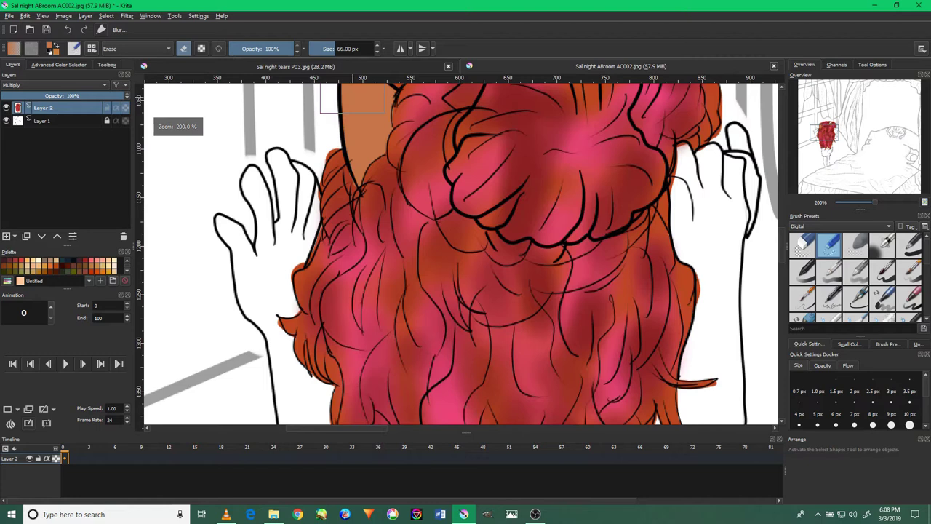
{"action": "scroll", "coordinate": [352, 84], "scroll_direction": "up", "scroll_amount": 1}
{"action": "scroll", "coordinate": [352, 83], "scroll_direction": "up", "scroll_amount": 1}
{"action": "scroll", "coordinate": [353, 83], "scroll_direction": "up", "scroll_amount": 1}
{"action": "key", "text": "bracketleft"}
{"action": "key", "text": "bracketleft"}
{"action": "key", "text": "bracketleft"}
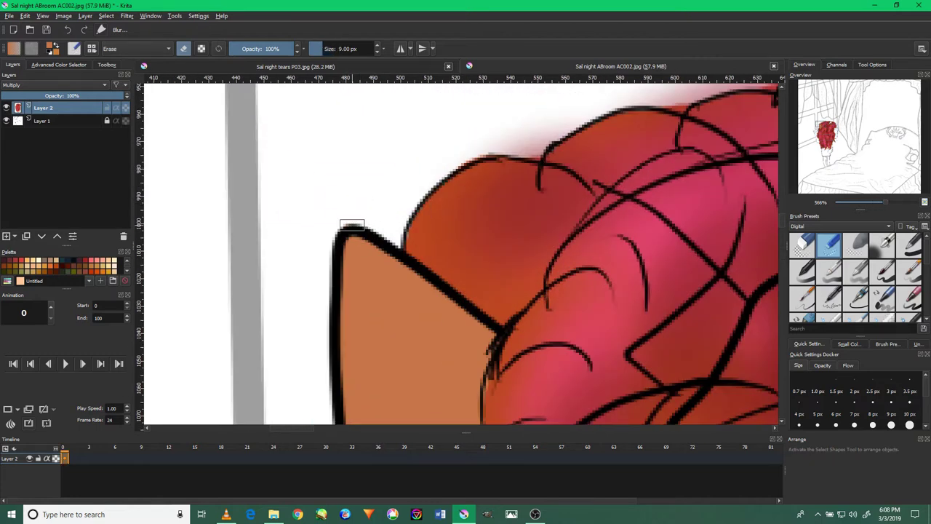
{"action": "left_click", "coordinate": [107, 64]}
{"action": "key", "text": "slash"}
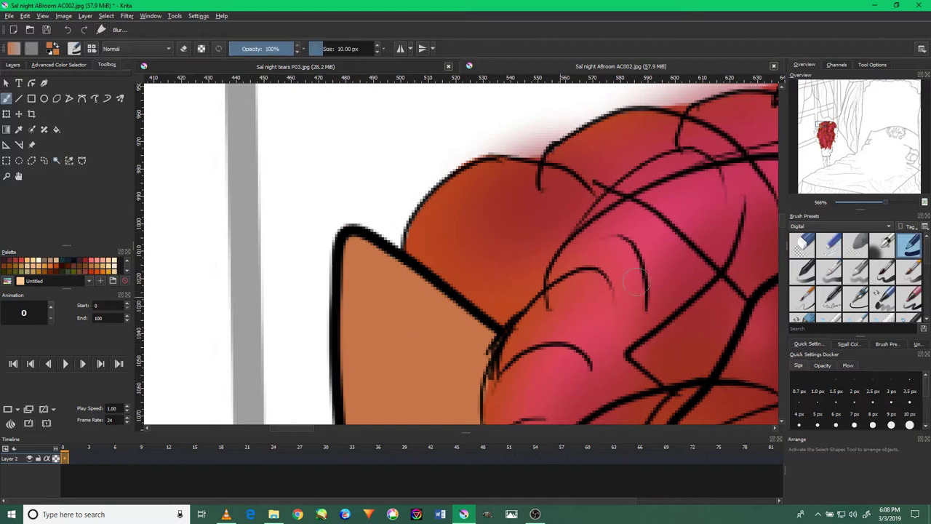
Select the left ear's tan fill with a fill-based selection, then switch back to the brush.
{"action": "left_click", "coordinate": [56, 159]}
{"action": "key", "text": "slash"}
{"action": "left_click", "coordinate": [339, 270]}
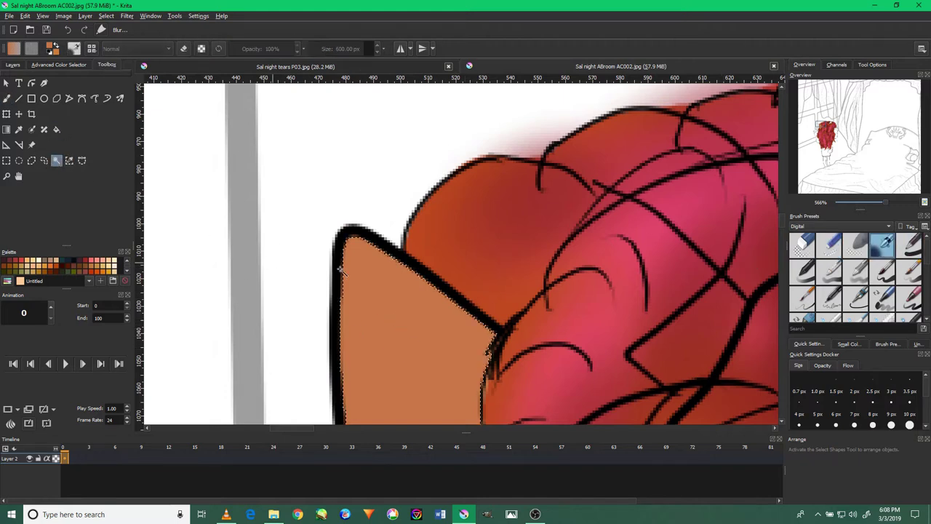
{"action": "key", "text": "b"}
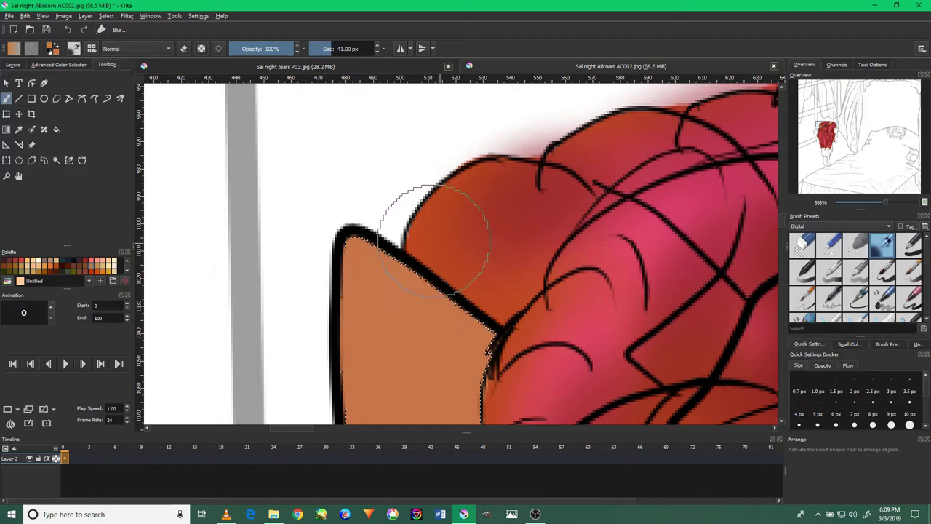
Paint tan into the blank right cat ear with another brush.
{"action": "scroll", "coordinate": [436, 249], "scroll_direction": "down", "scroll_amount": 3}
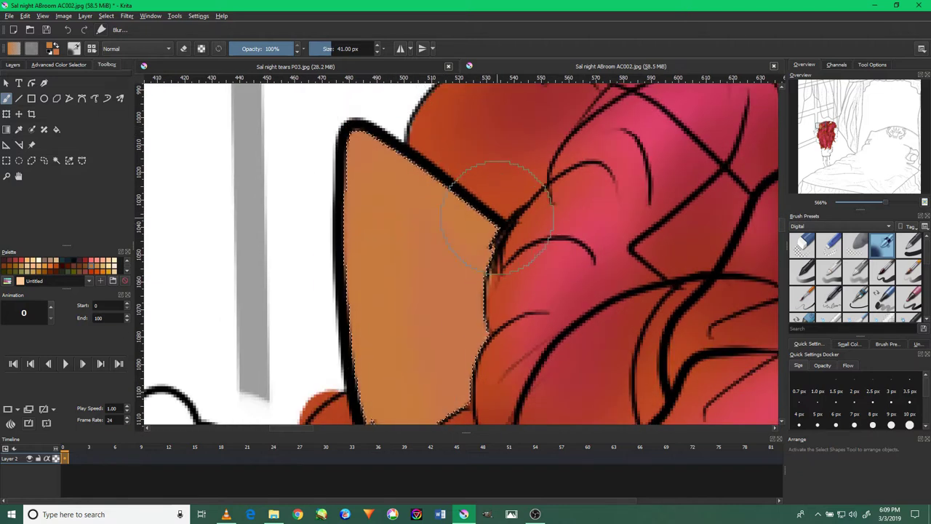
{"action": "scroll", "coordinate": [502, 181], "scroll_direction": "down", "scroll_amount": 4}
{"action": "left_click_drag", "start_coordinate": [618, 120], "coordinate": [440, 171]}
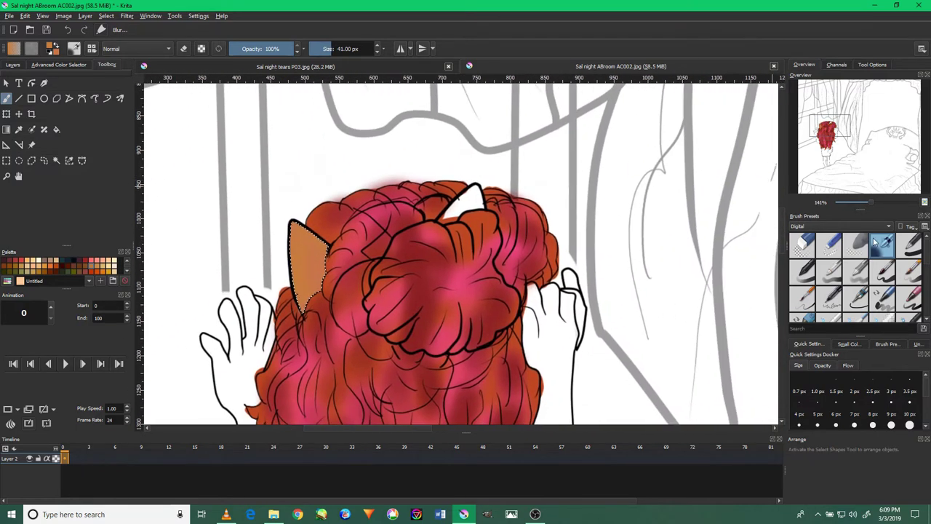
{"action": "key", "text": "slash"}
{"action": "scroll", "coordinate": [490, 182], "scroll_direction": "up", "scroll_amount": 5}
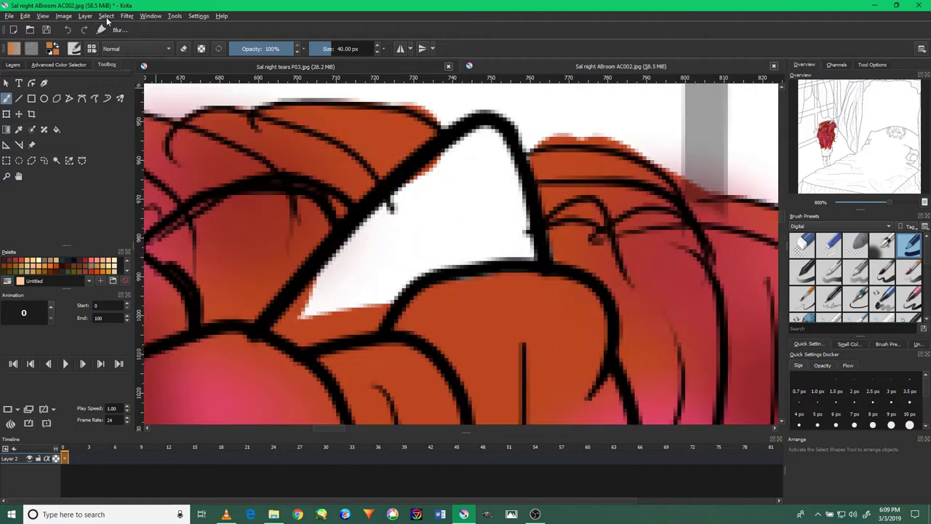
{"action": "mouse_move", "coordinate": [419, 226]}
{"action": "left_mouse_down"}
{"action": "mouse_move", "coordinate": [396, 243]}
{"action": "mouse_move", "coordinate": [484, 149]}
{"action": "mouse_move", "coordinate": [440, 207]}
{"action": "mouse_move", "coordinate": [301, 310]}
{"action": "left_mouse_up"}
{"action": "left_click_drag", "start_coordinate": [453, 215], "coordinate": [419, 259]}
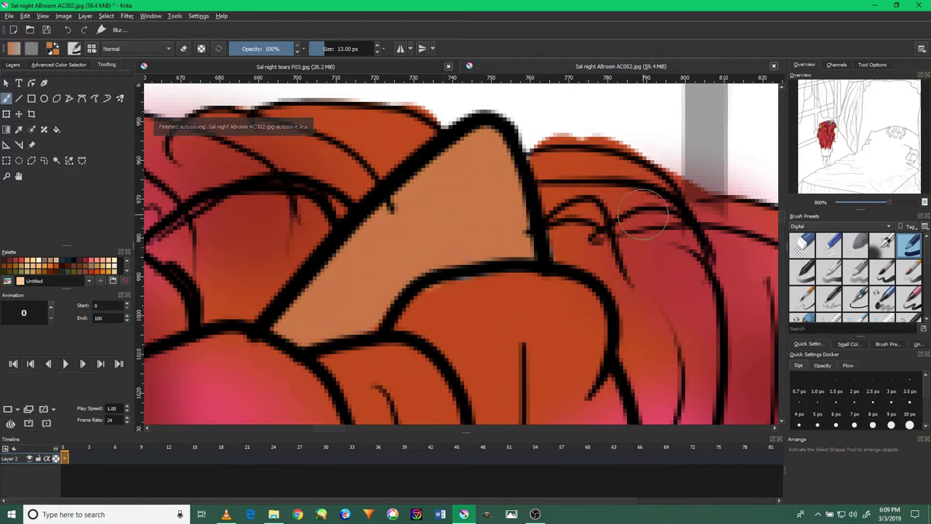
Select the right ear's tan fill by similar colour and shade it a warmer orange inside.
{"action": "left_click", "coordinate": [56, 160]}
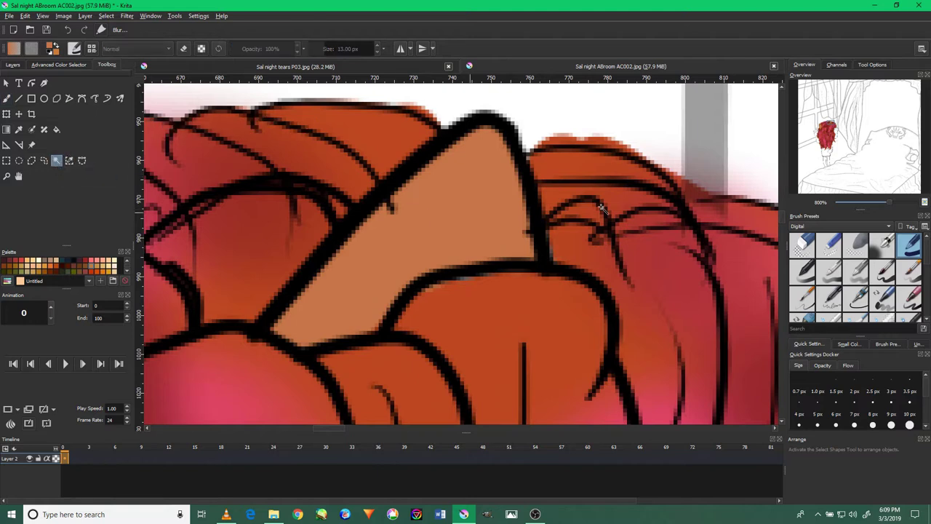
{"action": "left_click", "coordinate": [411, 193]}
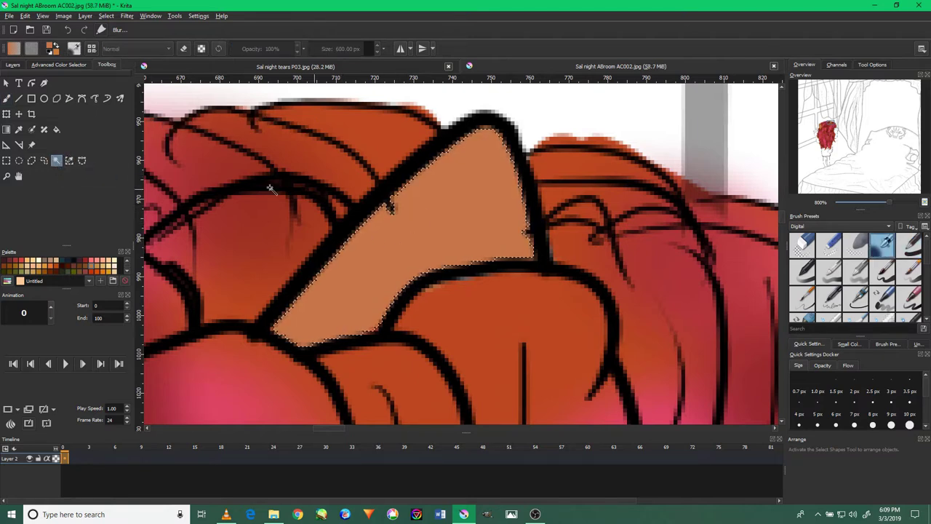
{"action": "key", "text": "b"}
{"action": "left_click_drag", "start_coordinate": [531, 240], "coordinate": [378, 218]}
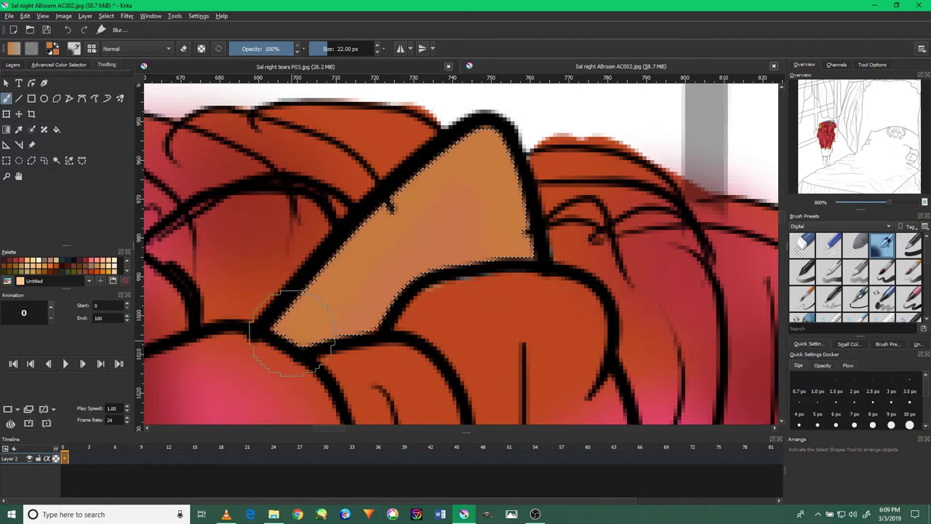
{"action": "key", "text": "minus"}
{"action": "key", "text": "minus"}
{"action": "key", "text": "minus"}
{"action": "key", "text": "minus"}
{"action": "key", "text": "minus"}
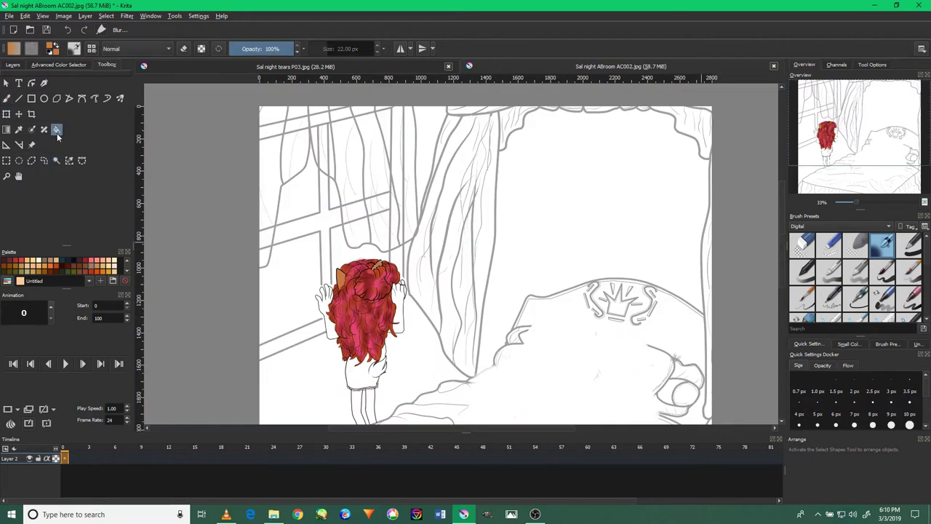
Check the colour wheel and layers panels, then undo an accidental orange fill of the girl layer.
{"action": "scroll", "coordinate": [349, 312], "scroll_direction": "up", "scroll_amount": 8}
{"action": "left_click", "coordinate": [48, 65]}
{"action": "left_click", "coordinate": [13, 64]}
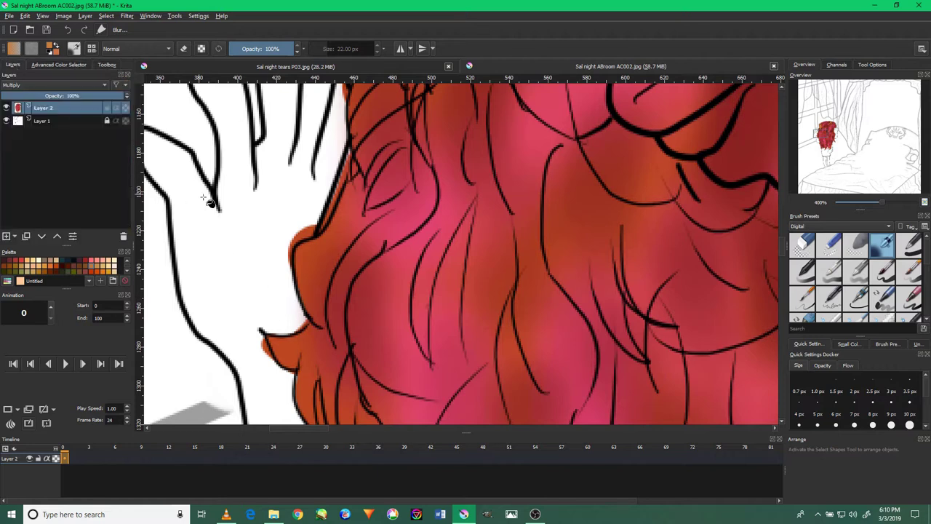
{"action": "scroll", "coordinate": [233, 229], "scroll_direction": "down", "scroll_amount": 2}
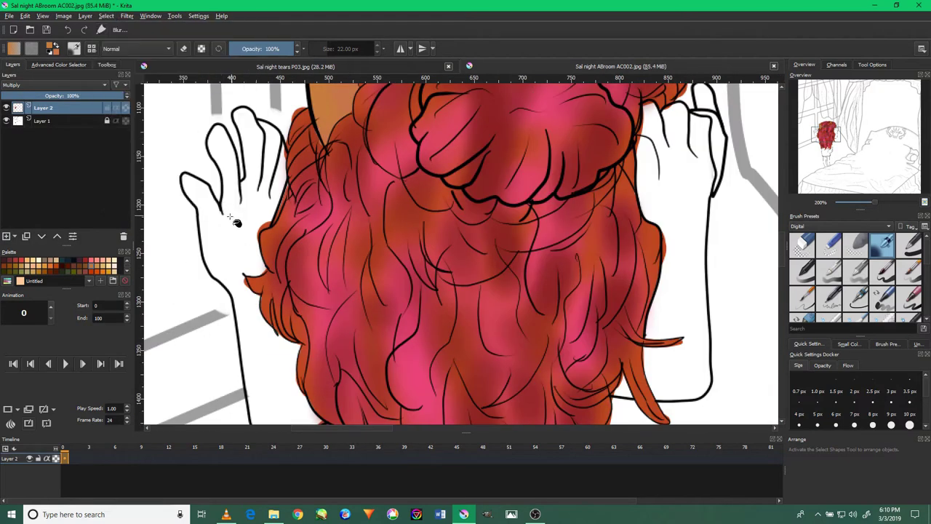
{"action": "scroll", "coordinate": [352, 212], "scroll_direction": "down", "scroll_amount": 2}
{"action": "scroll", "coordinate": [451, 218], "scroll_direction": "up", "scroll_amount": 2}
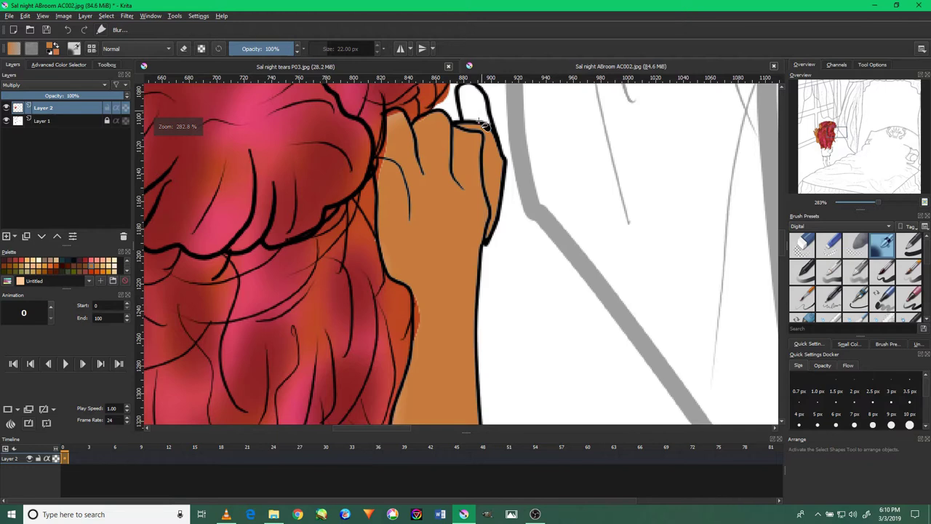
{"action": "scroll", "coordinate": [410, 314], "scroll_direction": "down", "scroll_amount": 1}
{"action": "key", "text": "BackSpace"}
{"action": "scroll", "coordinate": [474, 367], "scroll_direction": "down", "scroll_amount": 1}
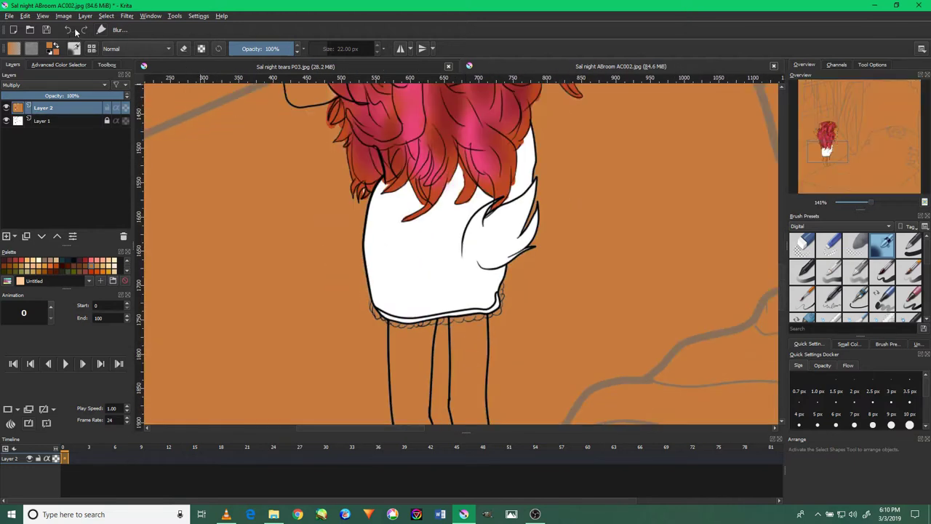
{"action": "key", "text": "ctrl+z"}
Switch to a Freehand Brush preset for painting the skin.
{"action": "left_click", "coordinate": [909, 246]}
{"action": "scroll", "coordinate": [436, 369], "scroll_direction": "up", "scroll_amount": 1}
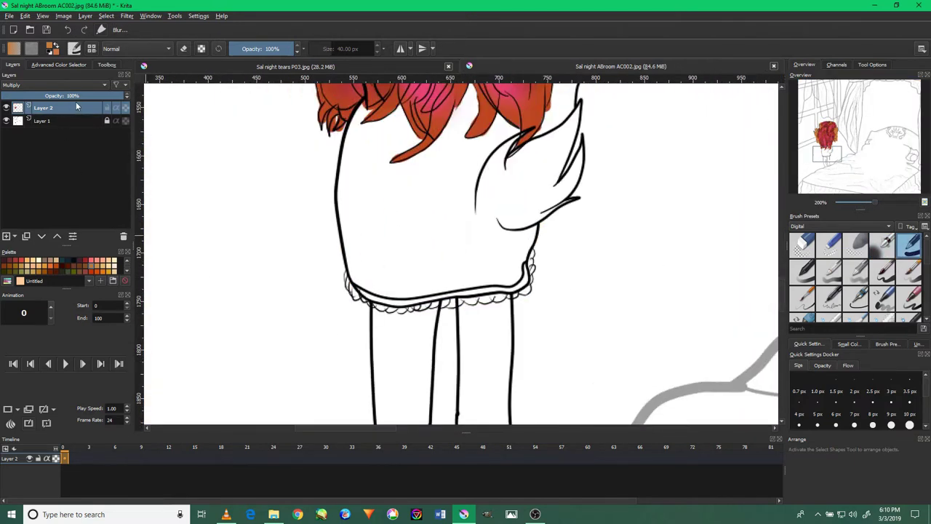
{"action": "left_click", "coordinate": [58, 64]}
{"action": "left_click", "coordinate": [107, 64]}
{"action": "left_click", "coordinate": [6, 98]}
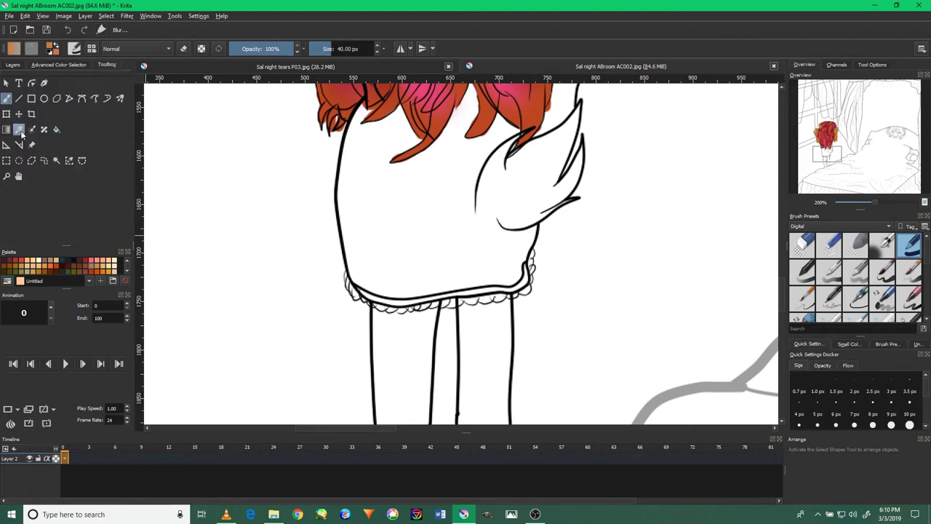
{"action": "scroll", "coordinate": [402, 364], "scroll_direction": "up", "scroll_amount": 2}
Paint the left leg tan from the skirt hem down to its bottom.
{"action": "left_click_drag", "start_coordinate": [400, 189], "coordinate": [414, 333]}
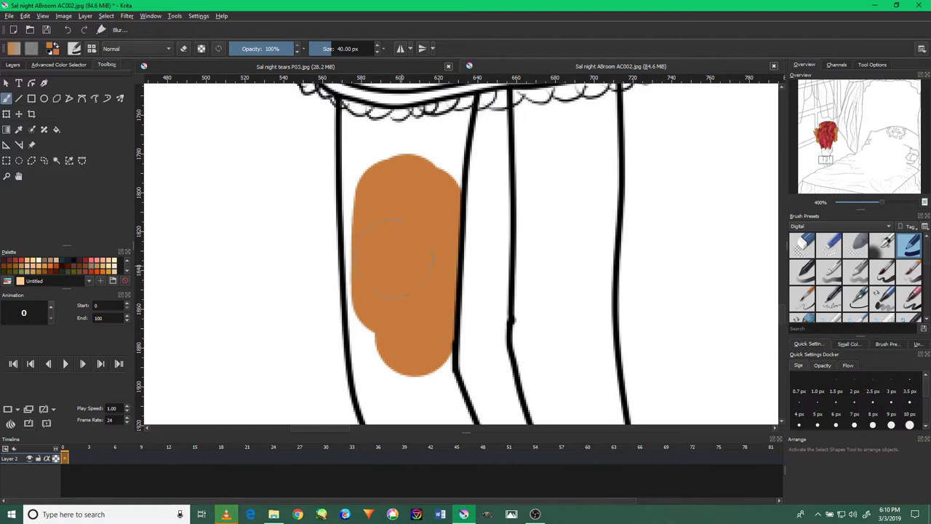
{"action": "left_click_drag", "start_coordinate": [392, 258], "coordinate": [394, 206]}
{"action": "mouse_move", "coordinate": [416, 317]}
{"action": "left_mouse_down"}
{"action": "mouse_move", "coordinate": [418, 343]}
{"action": "mouse_move", "coordinate": [402, 239]}
{"action": "mouse_move", "coordinate": [429, 339]}
{"action": "mouse_move", "coordinate": [386, 208]}
{"action": "left_mouse_up"}
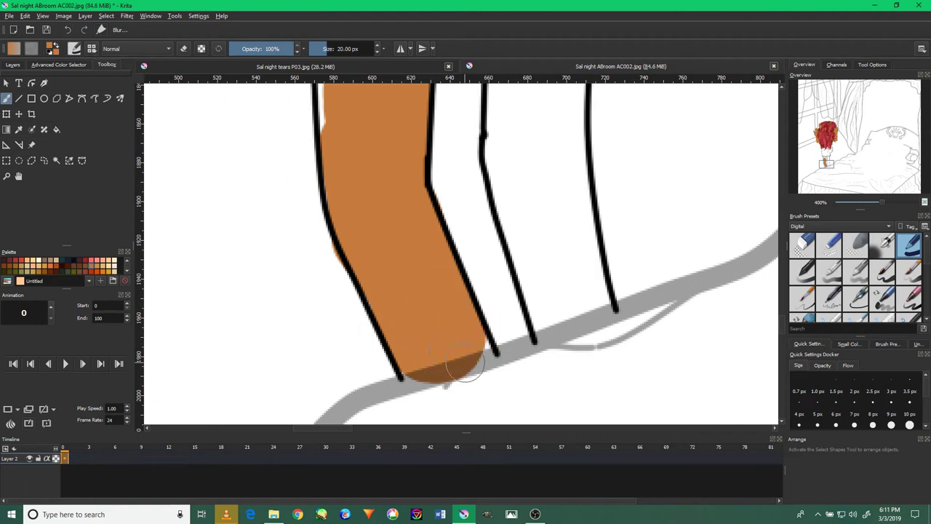
{"action": "scroll", "coordinate": [425, 323], "scroll_direction": "up", "scroll_amount": 3}
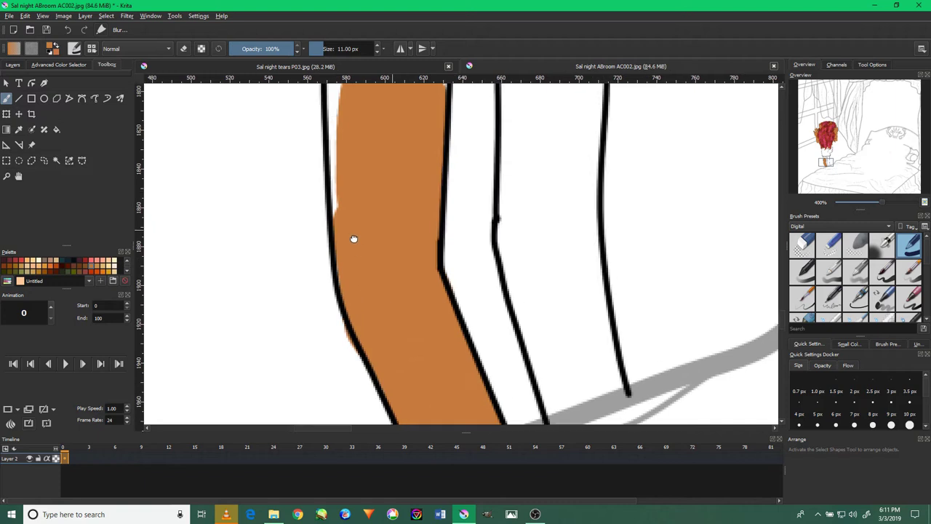
{"action": "scroll", "coordinate": [357, 249], "scroll_direction": "up", "scroll_amount": 3}
{"action": "left_click_drag", "start_coordinate": [349, 157], "coordinate": [397, 187]}
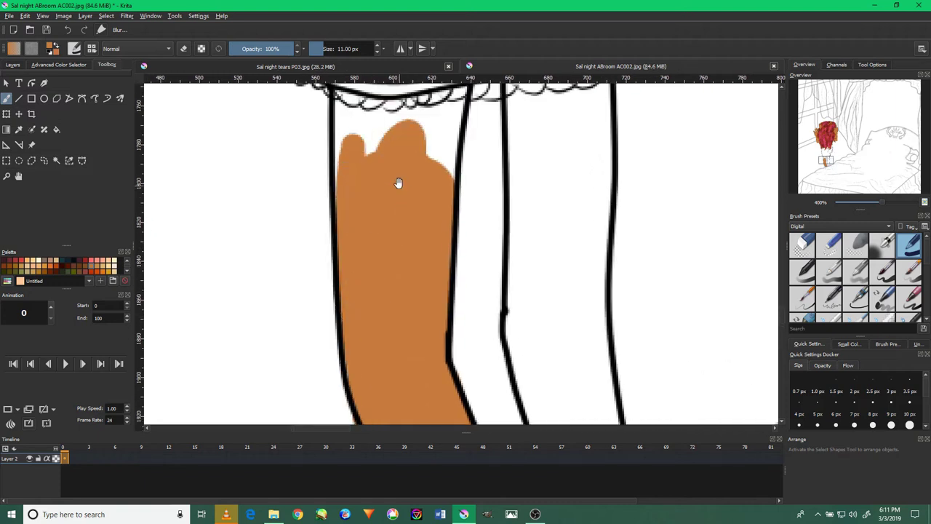
{"action": "scroll", "coordinate": [397, 187], "scroll_direction": "up", "scroll_amount": 2}
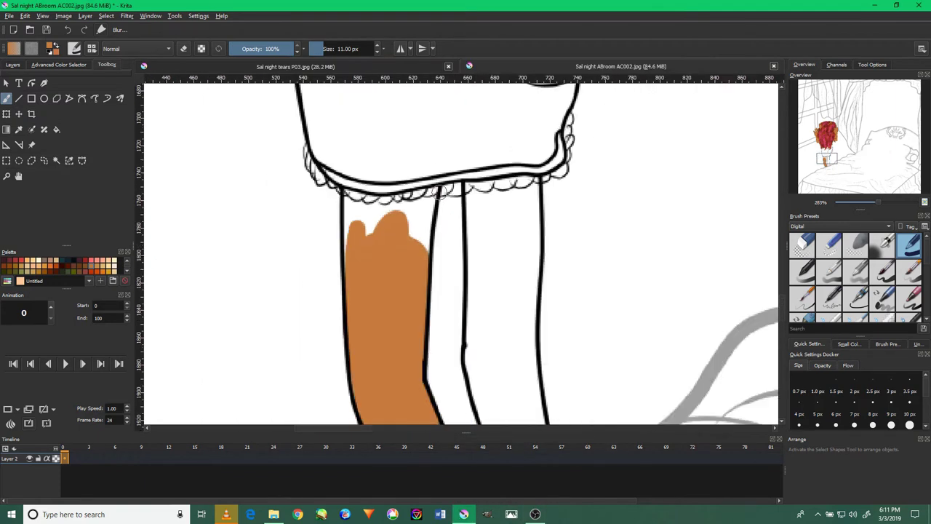
{"action": "scroll", "coordinate": [429, 291], "scroll_direction": "down", "scroll_amount": 2}
{"action": "scroll", "coordinate": [429, 291], "scroll_direction": "up", "scroll_amount": 5}
{"action": "left_click_drag", "start_coordinate": [429, 291], "coordinate": [498, 360]}
{"action": "scroll", "coordinate": [429, 291], "scroll_direction": "down", "scroll_amount": 2}
{"action": "mouse_move", "coordinate": [466, 153]}
{"action": "left_mouse_down"}
{"action": "mouse_move", "coordinate": [481, 138]}
{"action": "mouse_move", "coordinate": [349, 182]}
{"action": "mouse_move", "coordinate": [320, 145]}
{"action": "mouse_move", "coordinate": [274, 283]}
{"action": "mouse_move", "coordinate": [291, 112]}
{"action": "left_mouse_up"}
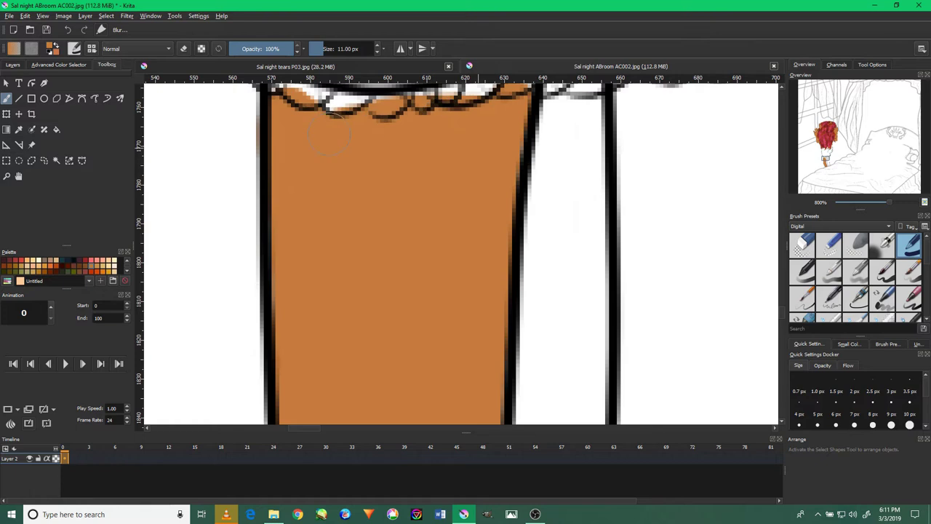
Paint the right leg tan down to the branch with a larger brush, redoing one bad stroke.
{"action": "left_click_drag", "start_coordinate": [470, 194], "coordinate": [371, 266]}
{"action": "scroll", "coordinate": [409, 269], "scroll_direction": "down", "scroll_amount": 3}
{"action": "scroll", "coordinate": [545, 229], "scroll_direction": "up", "scroll_amount": 1}
{"action": "scroll", "coordinate": [545, 228], "scroll_direction": "up", "scroll_amount": 1}
{"action": "mouse_move", "coordinate": [505, 168]}
{"action": "left_mouse_down"}
{"action": "mouse_move", "coordinate": [504, 269]}
{"action": "mouse_move", "coordinate": [541, 128]}
{"action": "mouse_move", "coordinate": [529, 173]}
{"action": "left_mouse_up"}
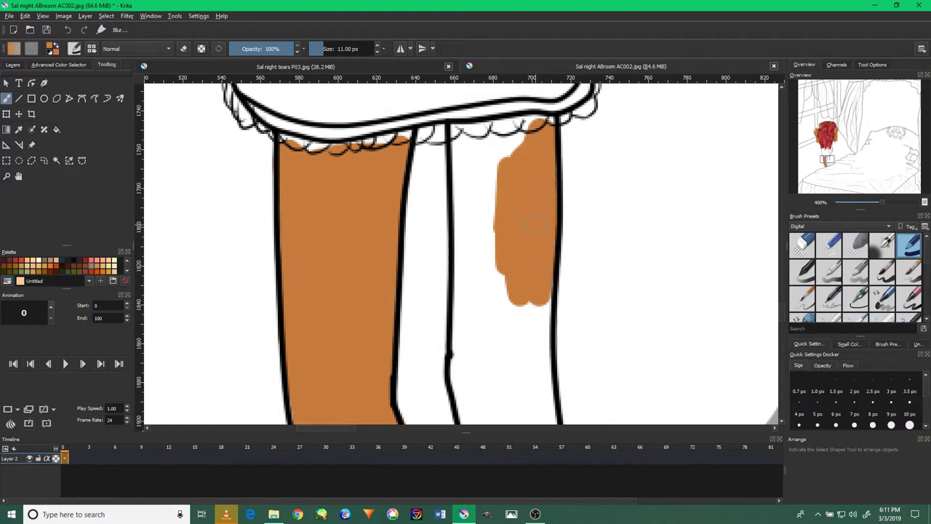
{"action": "scroll", "coordinate": [535, 225], "scroll_direction": "down", "scroll_amount": 3}
{"action": "scroll", "coordinate": [445, 221], "scroll_direction": "up", "scroll_amount": 2}
{"action": "key", "text": "bracketright"}
{"action": "key", "text": "bracketright"}
{"action": "key", "text": "bracketright"}
{"action": "mouse_move", "coordinate": [436, 283]}
{"action": "left_mouse_down"}
{"action": "mouse_move", "coordinate": [441, 177]}
{"action": "mouse_move", "coordinate": [433, 313]}
{"action": "mouse_move", "coordinate": [442, 336]}
{"action": "left_mouse_up"}
{"action": "mouse_move", "coordinate": [429, 304]}
{"action": "left_mouse_down"}
{"action": "mouse_move", "coordinate": [458, 272]}
{"action": "mouse_move", "coordinate": [474, 340]}
{"action": "left_mouse_up"}
{"action": "scroll", "coordinate": [439, 288], "scroll_direction": "down", "scroll_amount": 3}
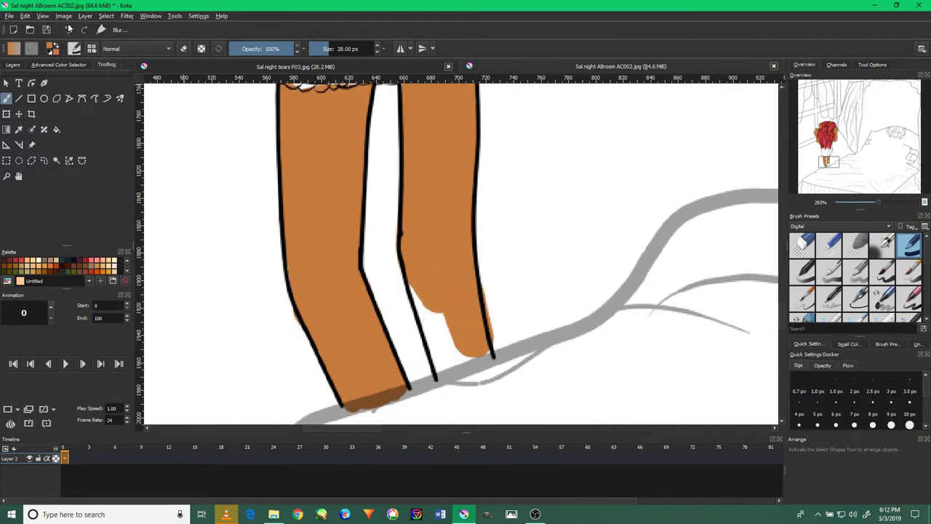
{"action": "left_click", "coordinate": [69, 29]}
{"action": "left_click_drag", "start_coordinate": [455, 371], "coordinate": [432, 278]}
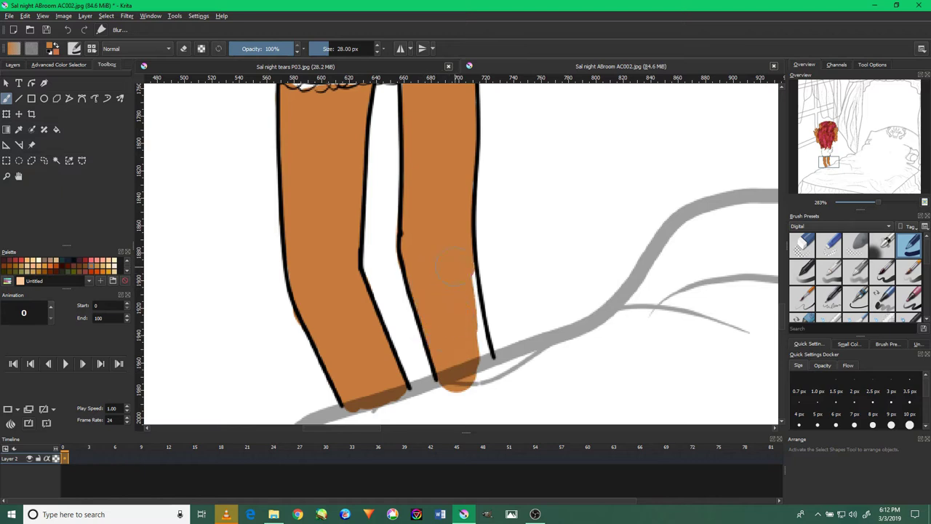
Paint tan over the arm below the hair up to its outlines.
{"action": "scroll", "coordinate": [550, 211], "scroll_direction": "up", "scroll_amount": 4}
{"action": "scroll", "coordinate": [574, 247], "scroll_direction": "up", "scroll_amount": 6}
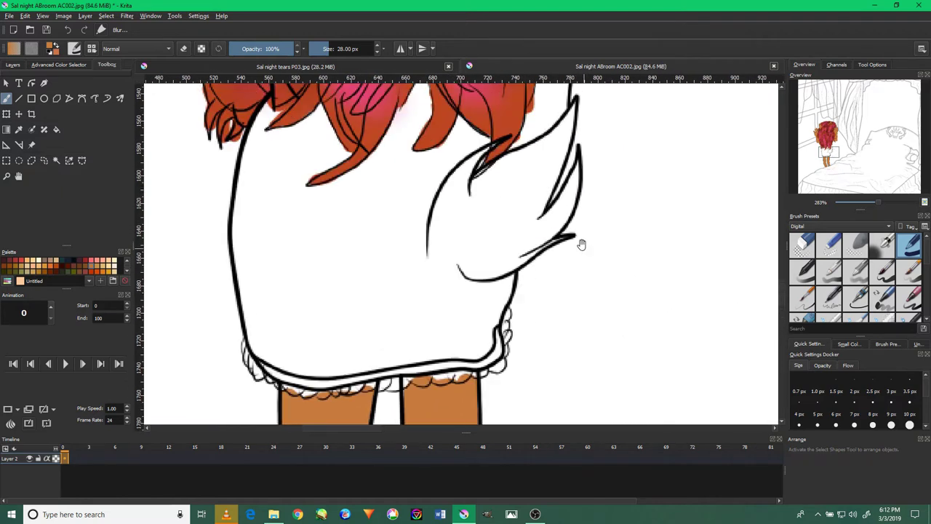
{"action": "scroll", "coordinate": [536, 157], "scroll_direction": "up", "scroll_amount": 4}
{"action": "mouse_move", "coordinate": [511, 243]}
{"action": "left_mouse_down"}
{"action": "mouse_move", "coordinate": [480, 255]}
{"action": "mouse_move", "coordinate": [451, 240]}
{"action": "mouse_move", "coordinate": [421, 313]}
{"action": "mouse_move", "coordinate": [393, 305]}
{"action": "mouse_move", "coordinate": [393, 197]}
{"action": "mouse_move", "coordinate": [480, 294]}
{"action": "left_mouse_up"}
{"action": "scroll", "coordinate": [480, 294], "scroll_direction": "up", "scroll_amount": 2}
{"action": "left_click_drag", "start_coordinate": [499, 218], "coordinate": [455, 248]}
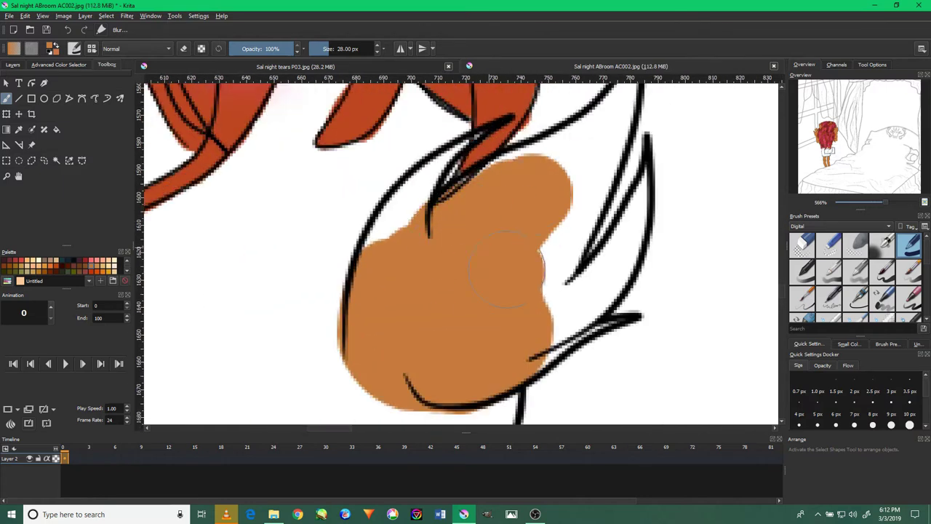
{"action": "scroll", "coordinate": [507, 269], "scroll_direction": "down", "scroll_amount": 2}
{"action": "scroll", "coordinate": [507, 270], "scroll_direction": "down", "scroll_amount": 2}
{"action": "scroll", "coordinate": [480, 247], "scroll_direction": "up", "scroll_amount": 4}
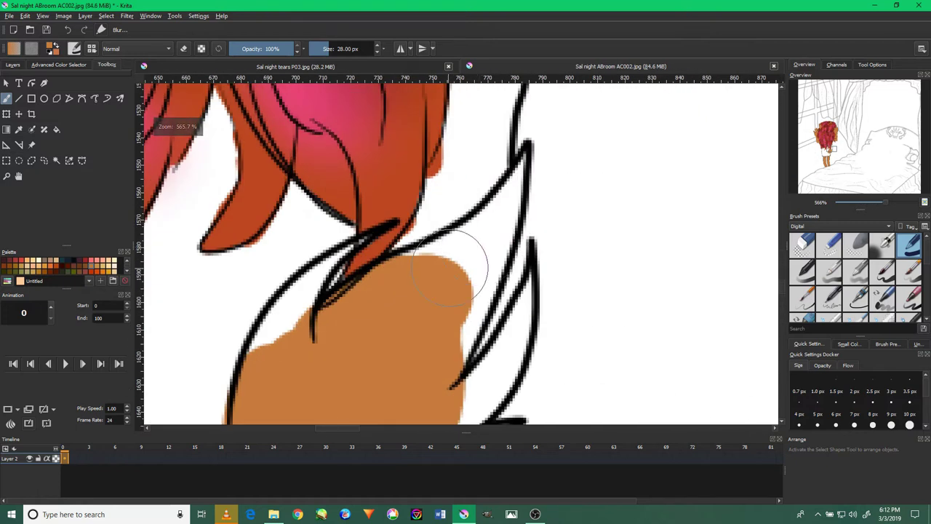
{"action": "mouse_move", "coordinate": [502, 225]}
{"action": "left_mouse_down"}
{"action": "mouse_move", "coordinate": [465, 349]}
{"action": "mouse_move", "coordinate": [407, 269]}
{"action": "left_mouse_up"}
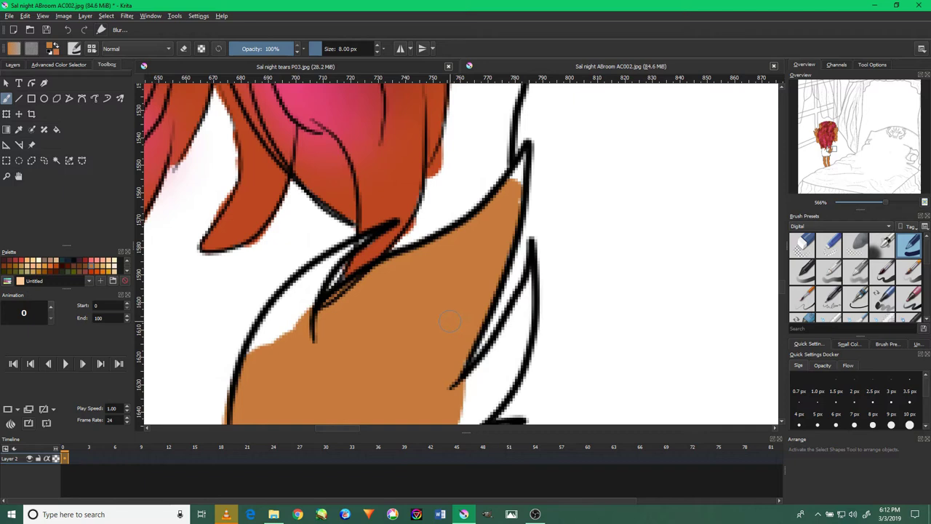
Restore the undone arm strokes and fill the arm's upper edge and the gaps beside the outline.
{"action": "scroll", "coordinate": [553, 182], "scroll_direction": "up", "scroll_amount": 2}
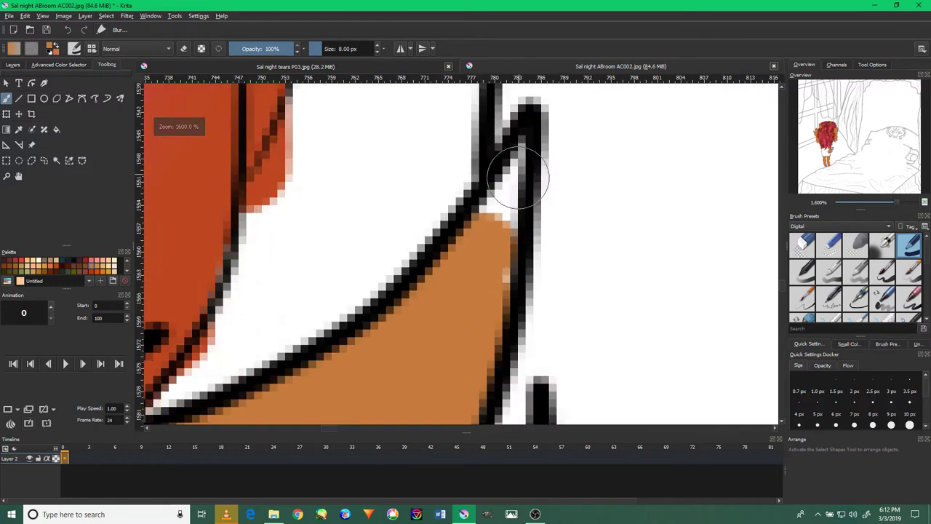
{"action": "scroll", "coordinate": [530, 167], "scroll_direction": "down", "scroll_amount": 4}
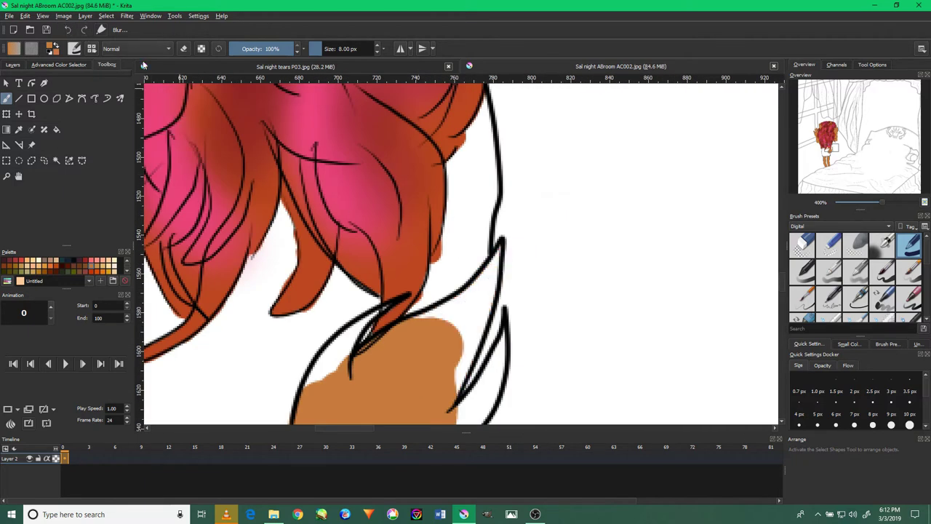
{"action": "left_click", "coordinate": [82, 31]}
{"action": "scroll", "coordinate": [447, 250], "scroll_direction": "up", "scroll_amount": 3}
{"action": "scroll", "coordinate": [554, 291], "scroll_direction": "up", "scroll_amount": 2}
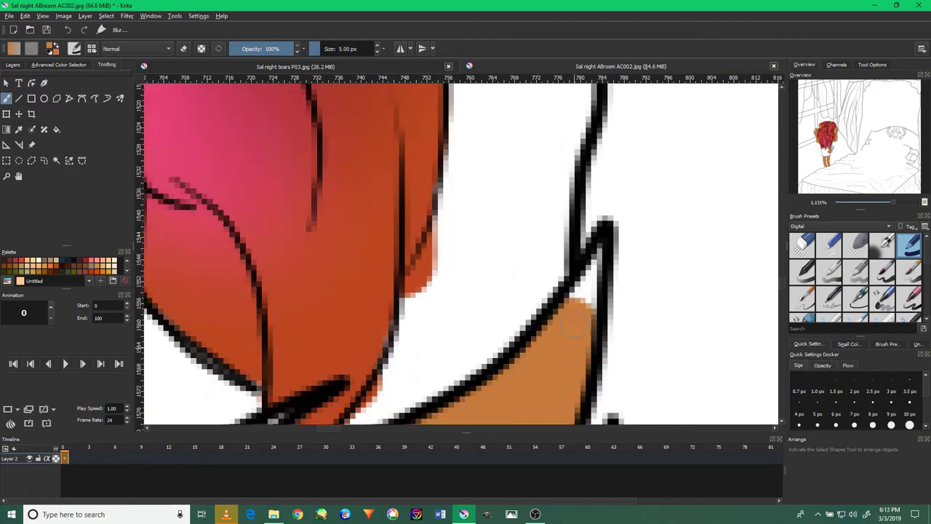
{"action": "left_click_drag", "start_coordinate": [574, 348], "coordinate": [583, 266]}
{"action": "scroll", "coordinate": [547, 309], "scroll_direction": "down", "scroll_amount": 3}
{"action": "scroll", "coordinate": [342, 327], "scroll_direction": "up", "scroll_amount": 2}
{"action": "scroll", "coordinate": [342, 328], "scroll_direction": "up", "scroll_amount": 2}
{"action": "mouse_move", "coordinate": [342, 328]}
{"action": "left_mouse_down"}
{"action": "mouse_move", "coordinate": [338, 276]}
{"action": "mouse_move", "coordinate": [259, 393]}
{"action": "left_mouse_up"}
{"action": "mouse_move", "coordinate": [306, 331]}
{"action": "left_mouse_down"}
{"action": "mouse_move", "coordinate": [440, 181]}
{"action": "mouse_move", "coordinate": [415, 290]}
{"action": "left_mouse_up"}
Fill the remaining white gaps inside the arm and along the line art, and touch up the hair edge.
{"action": "scroll", "coordinate": [376, 280], "scroll_direction": "down", "scroll_amount": 2}
{"action": "scroll", "coordinate": [376, 280], "scroll_direction": "up", "scroll_amount": 2}
{"action": "scroll", "coordinate": [376, 280], "scroll_direction": "down", "scroll_amount": 2}
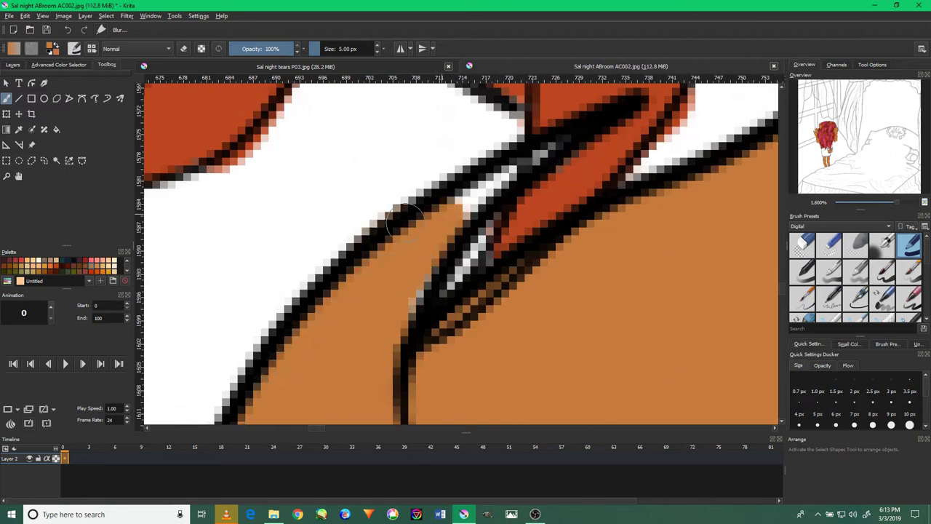
{"action": "scroll", "coordinate": [376, 308], "scroll_direction": "down", "scroll_amount": 3}
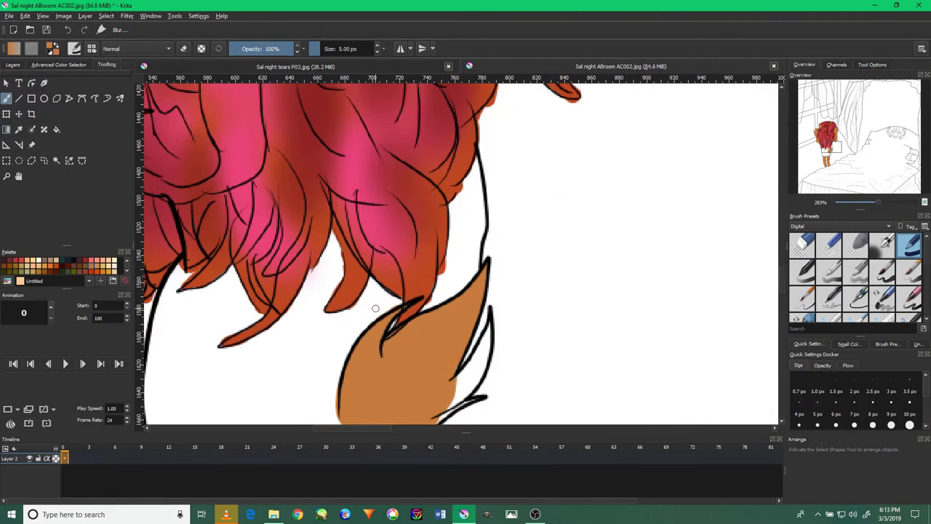
{"action": "scroll", "coordinate": [527, 388], "scroll_direction": "up", "scroll_amount": 3}
{"action": "scroll", "coordinate": [447, 311], "scroll_direction": "down", "scroll_amount": 5}
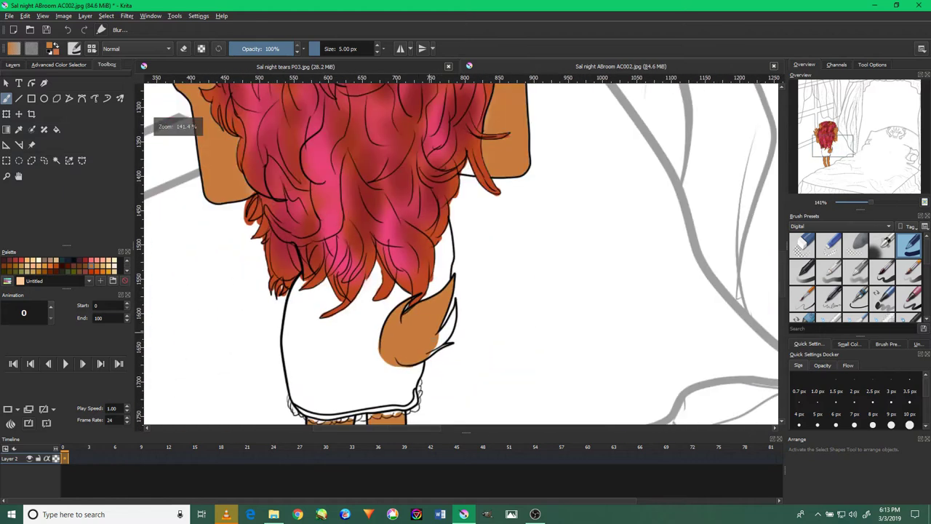
{"action": "scroll", "coordinate": [447, 310], "scroll_direction": "up", "scroll_amount": 3}
{"action": "scroll", "coordinate": [448, 311], "scroll_direction": "up", "scroll_amount": 2}
{"action": "left_click_drag", "start_coordinate": [535, 240], "coordinate": [549, 280]}
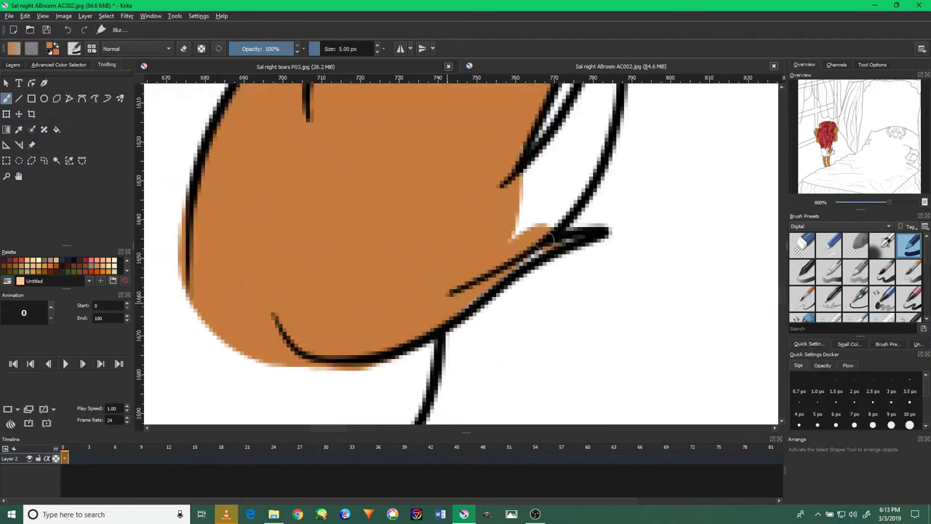
{"action": "scroll", "coordinate": [516, 301], "scroll_direction": "down", "scroll_amount": 3}
{"action": "scroll", "coordinate": [517, 300], "scroll_direction": "up", "scroll_amount": 3}
{"action": "mouse_move", "coordinate": [567, 317]}
{"action": "left_mouse_down"}
{"action": "mouse_move", "coordinate": [624, 184]}
{"action": "mouse_move", "coordinate": [542, 258]}
{"action": "left_mouse_up"}
{"action": "left_click_drag", "start_coordinate": [575, 208], "coordinate": [485, 314]}
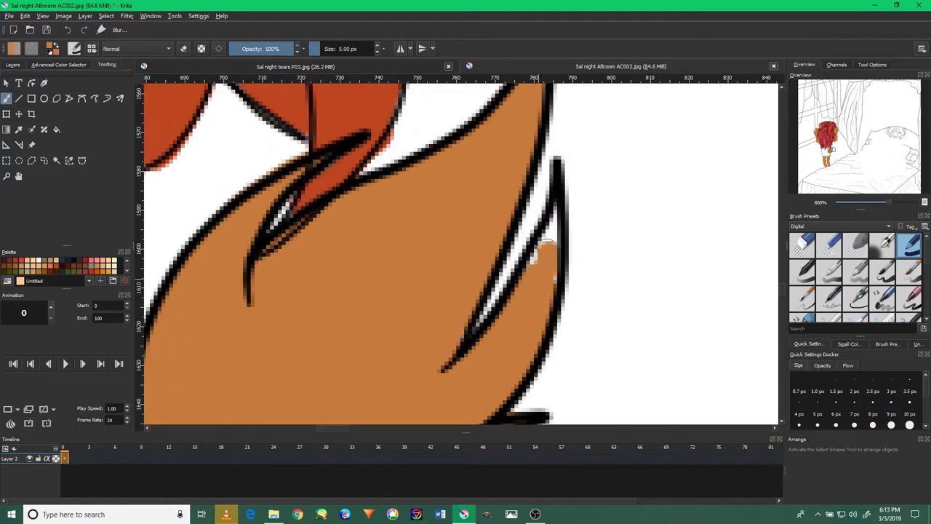
{"action": "scroll", "coordinate": [515, 277], "scroll_direction": "up", "scroll_amount": 5}
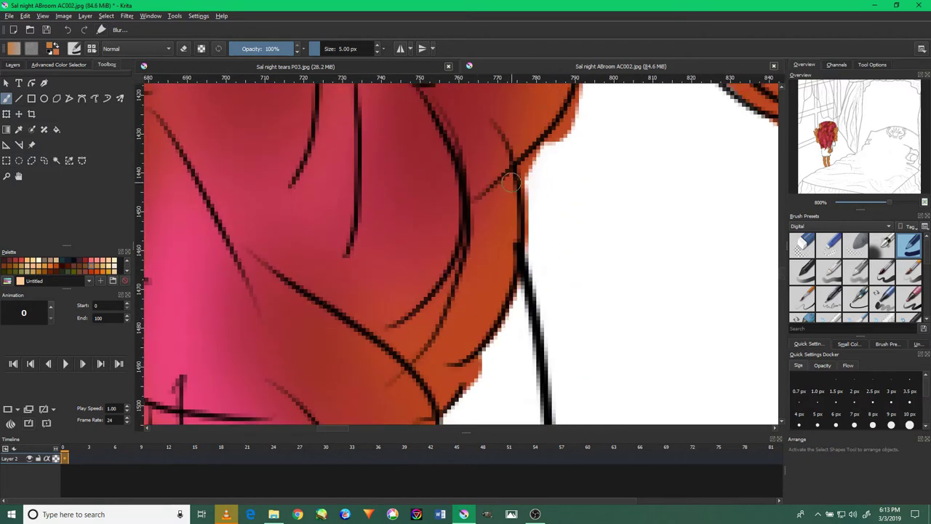
{"action": "scroll", "coordinate": [542, 173], "scroll_direction": "down", "scroll_amount": 3}
{"action": "scroll", "coordinate": [541, 173], "scroll_direction": "up", "scroll_amount": 2}
{"action": "left_click_drag", "start_coordinate": [521, 175], "coordinate": [640, 212]}
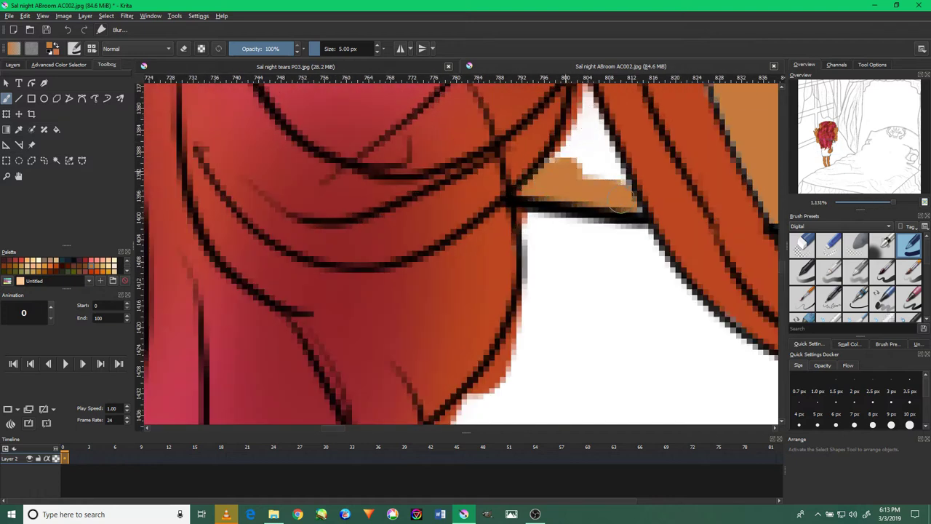
{"action": "scroll", "coordinate": [618, 211], "scroll_direction": "down", "scroll_amount": 3}
{"action": "scroll", "coordinate": [590, 173], "scroll_direction": "up", "scroll_amount": 2}
{"action": "scroll", "coordinate": [532, 289], "scroll_direction": "up", "scroll_amount": 2}
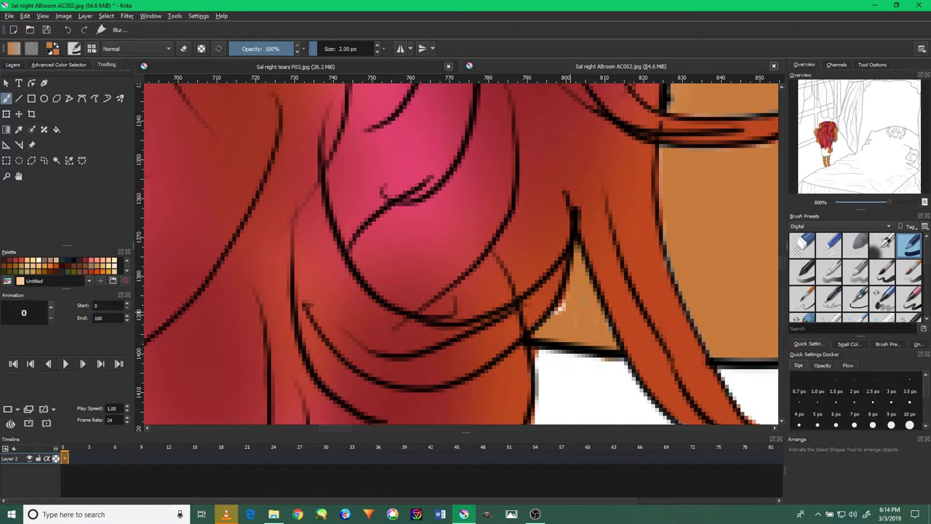
{"action": "scroll", "coordinate": [580, 227], "scroll_direction": "down", "scroll_amount": 6}
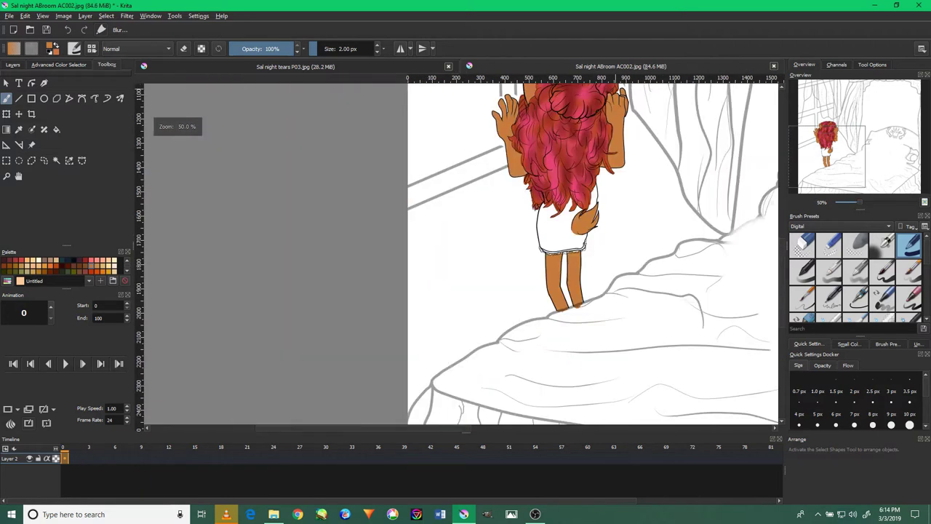
Select the face skin by colour, clear the selection, and return to the brush zoomed in.
{"action": "scroll", "coordinate": [579, 227], "scroll_direction": "up", "scroll_amount": 2}
{"action": "left_click", "coordinate": [56, 160]}
{"action": "scroll", "coordinate": [364, 176], "scroll_direction": "up", "scroll_amount": 3}
{"action": "left_click", "coordinate": [447, 146]}
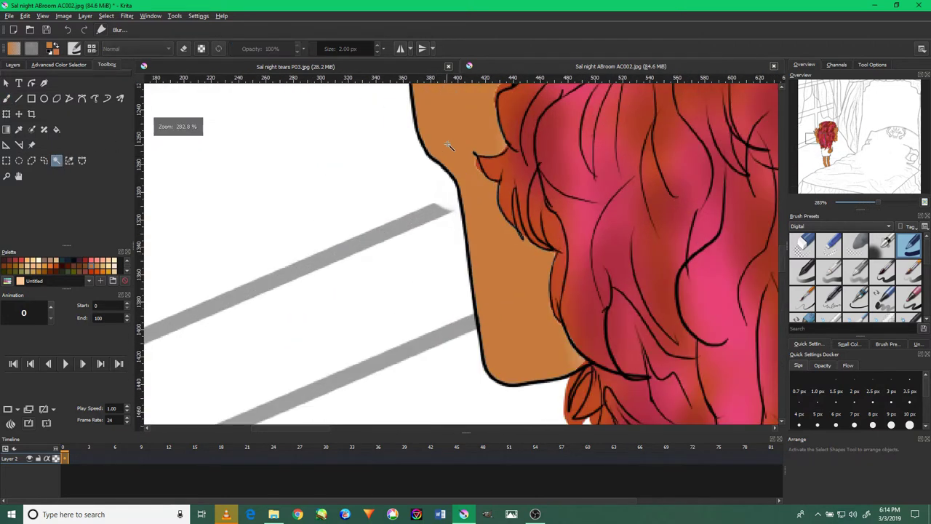
{"action": "left_click", "coordinate": [106, 16]}
{"action": "left_click", "coordinate": [119, 38]}
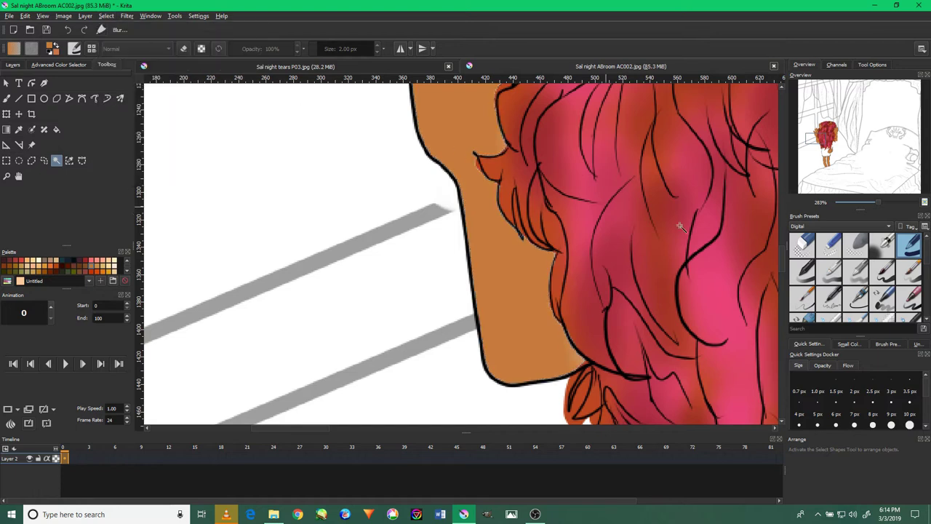
{"action": "key", "text": "b"}
{"action": "key", "text": "plus"}
{"action": "key", "text": "plus"}
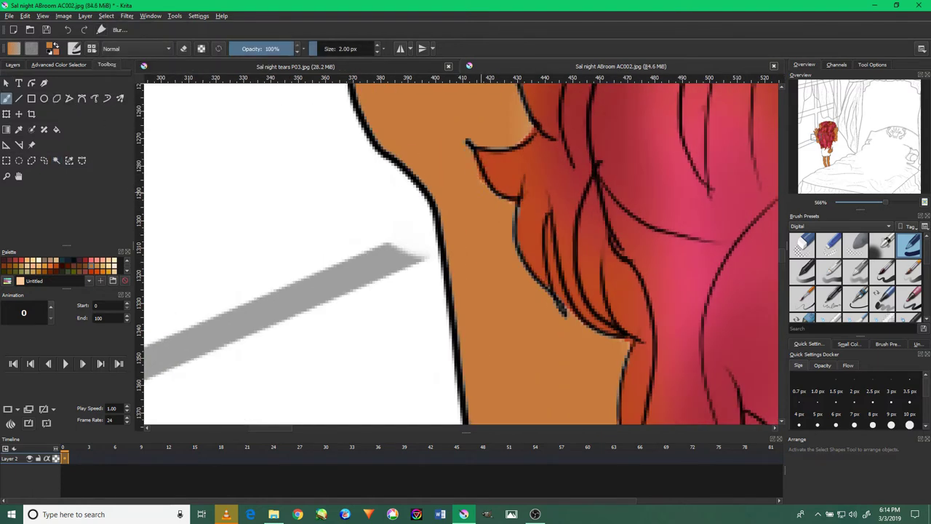
Zoom in on the raised hand and extend its finger outline.
{"action": "scroll", "coordinate": [465, 247], "scroll_direction": "down", "scroll_amount": 2}
{"action": "scroll", "coordinate": [499, 239], "scroll_direction": "up", "scroll_amount": 2}
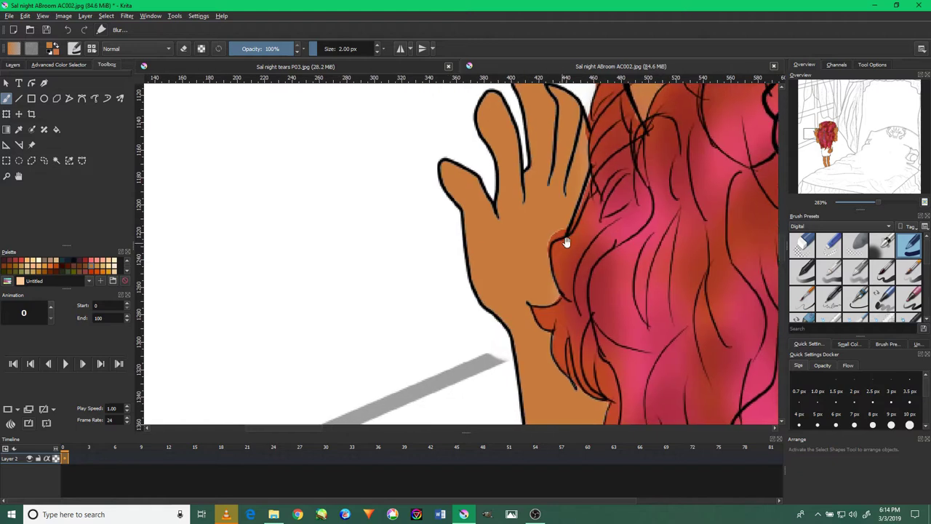
{"action": "scroll", "coordinate": [560, 247], "scroll_direction": "up", "scroll_amount": 3}
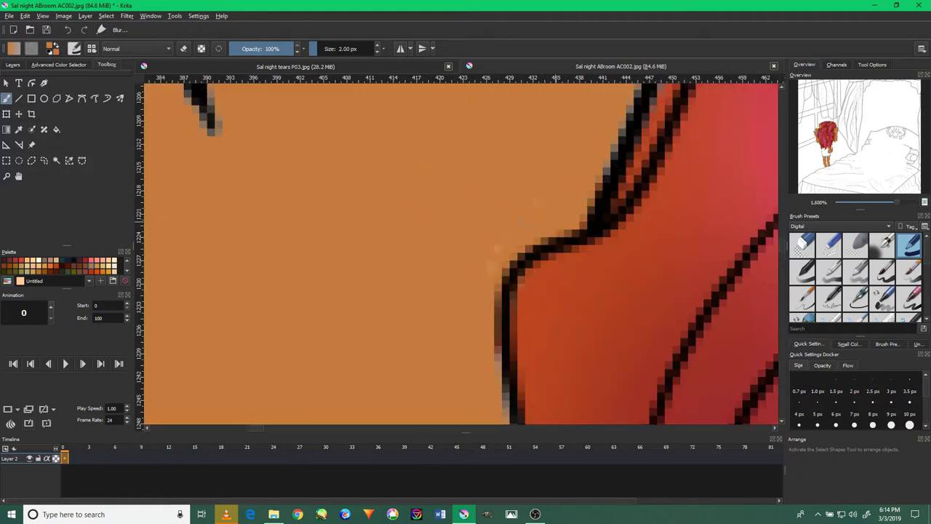
{"action": "scroll", "coordinate": [492, 309], "scroll_direction": "down", "scroll_amount": 3}
{"action": "scroll", "coordinate": [516, 264], "scroll_direction": "up", "scroll_amount": 1}
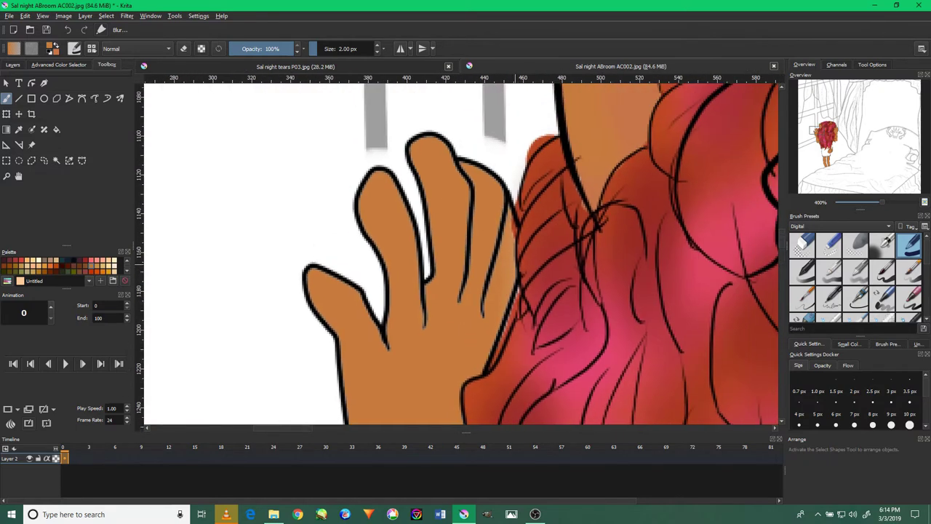
{"action": "scroll", "coordinate": [507, 222], "scroll_direction": "up", "scroll_amount": 1}
{"action": "scroll", "coordinate": [508, 222], "scroll_direction": "down", "scroll_amount": 2}
{"action": "scroll", "coordinate": [507, 222], "scroll_direction": "up", "scroll_amount": 1}
{"action": "scroll", "coordinate": [508, 222], "scroll_direction": "down", "scroll_amount": 3}
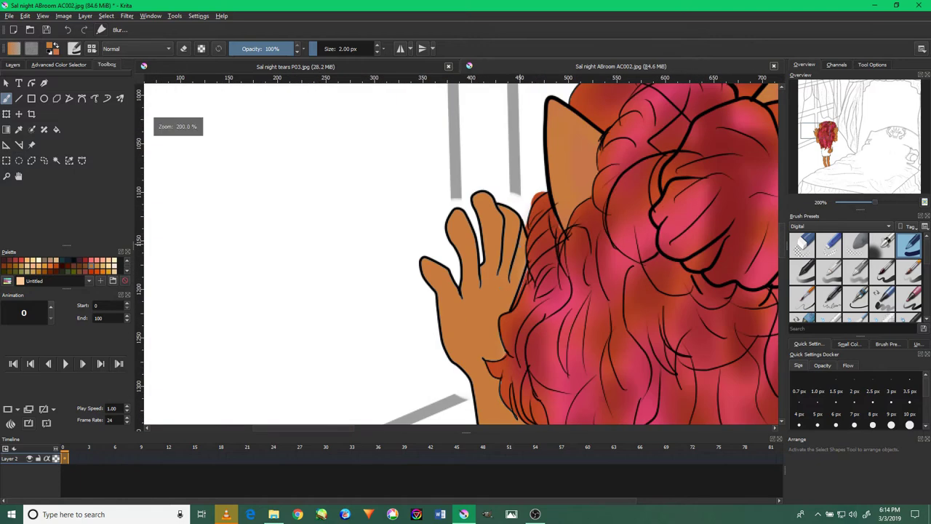
{"action": "mouse_move", "coordinate": [593, 254]}
{"action": "left_mouse_down"}
{"action": "mouse_move", "coordinate": [517, 92]}
{"action": "mouse_move", "coordinate": [644, 145]}
{"action": "mouse_move", "coordinate": [551, 241]}
{"action": "left_mouse_up"}
{"action": "scroll", "coordinate": [551, 240], "scroll_direction": "up", "scroll_amount": 2}
{"action": "scroll", "coordinate": [531, 347], "scroll_direction": "up", "scroll_amount": 2}
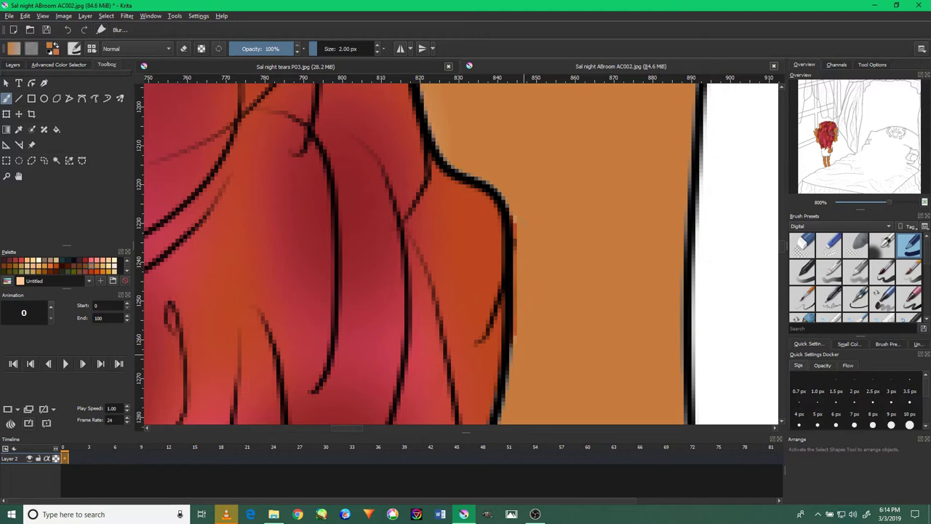
{"action": "scroll", "coordinate": [511, 237], "scroll_direction": "down", "scroll_amount": 2}
{"action": "left_click_drag", "start_coordinate": [511, 236], "coordinate": [540, 269]}
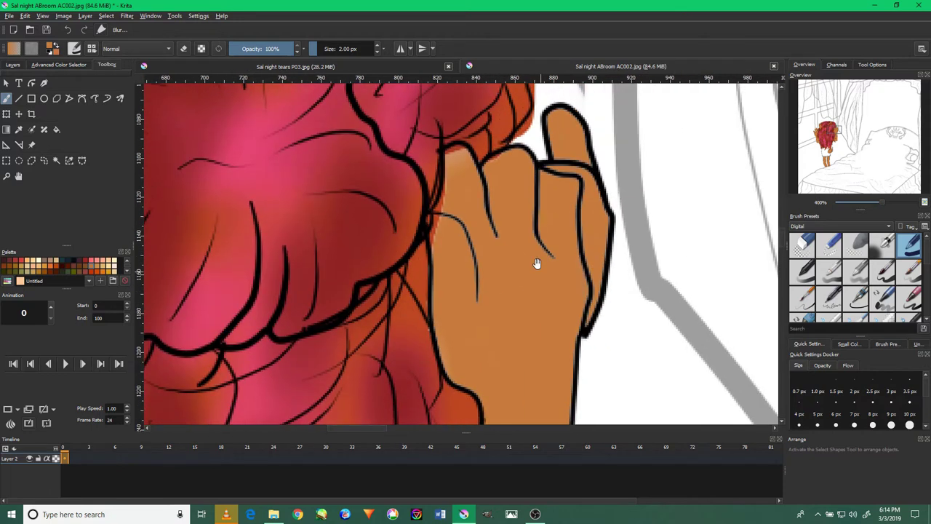
{"action": "scroll", "coordinate": [509, 187], "scroll_direction": "up", "scroll_amount": 1}
{"action": "scroll", "coordinate": [477, 284], "scroll_direction": "up", "scroll_amount": 2}
{"action": "left_click_drag", "start_coordinate": [429, 138], "coordinate": [379, 130]}
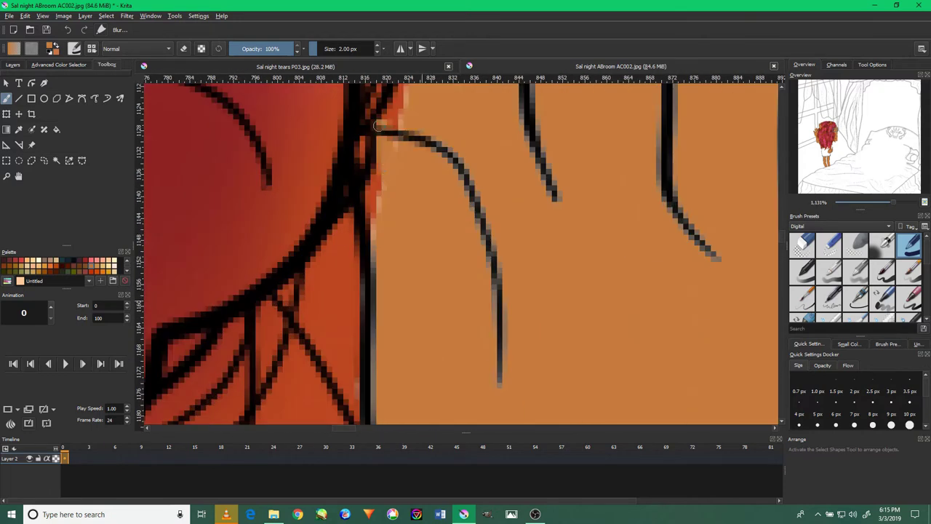
Blend a light stroke into the red hair beside the hand.
{"action": "left_click_drag", "start_coordinate": [410, 212], "coordinate": [429, 335]}
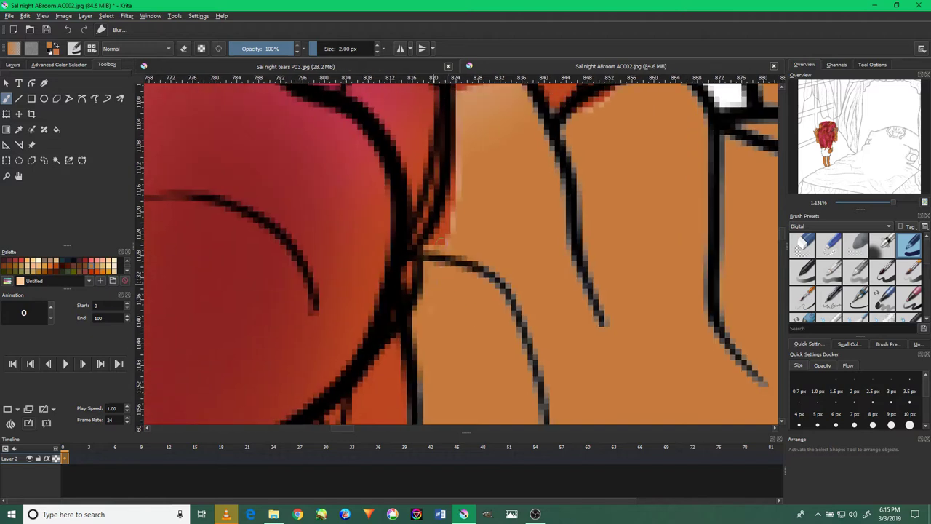
{"action": "left_click_drag", "start_coordinate": [451, 146], "coordinate": [473, 327]}
{"action": "left_click_drag", "start_coordinate": [465, 276], "coordinate": [483, 246]}
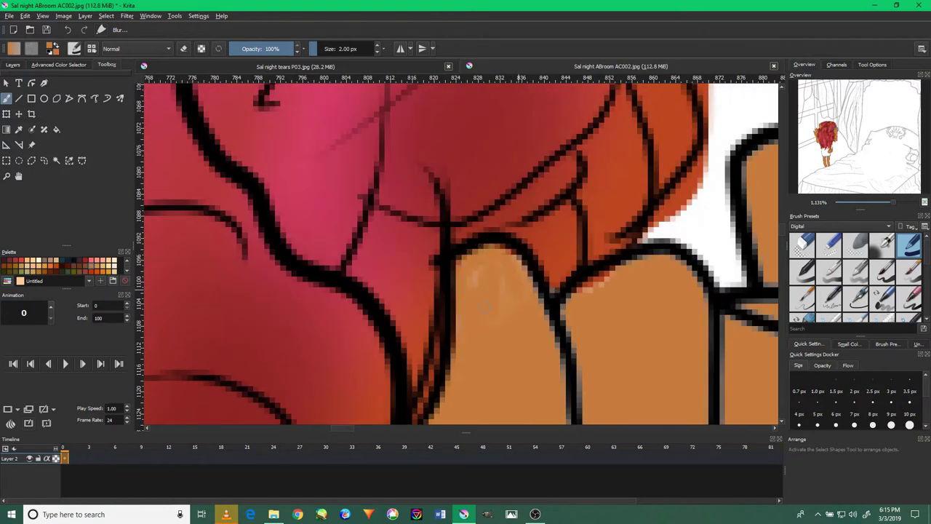
{"action": "scroll", "coordinate": [599, 267], "scroll_direction": "down", "scroll_amount": 4}
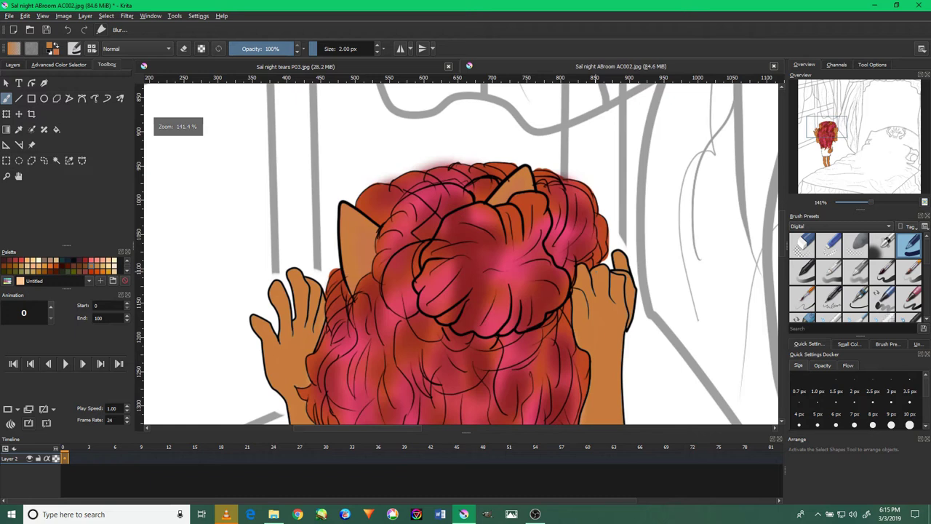
{"action": "scroll", "coordinate": [598, 267], "scroll_direction": "down", "scroll_amount": 3}
{"action": "scroll", "coordinate": [599, 268], "scroll_direction": "down", "scroll_amount": 1}
{"action": "scroll", "coordinate": [466, 407], "scroll_direction": "up", "scroll_amount": 1}
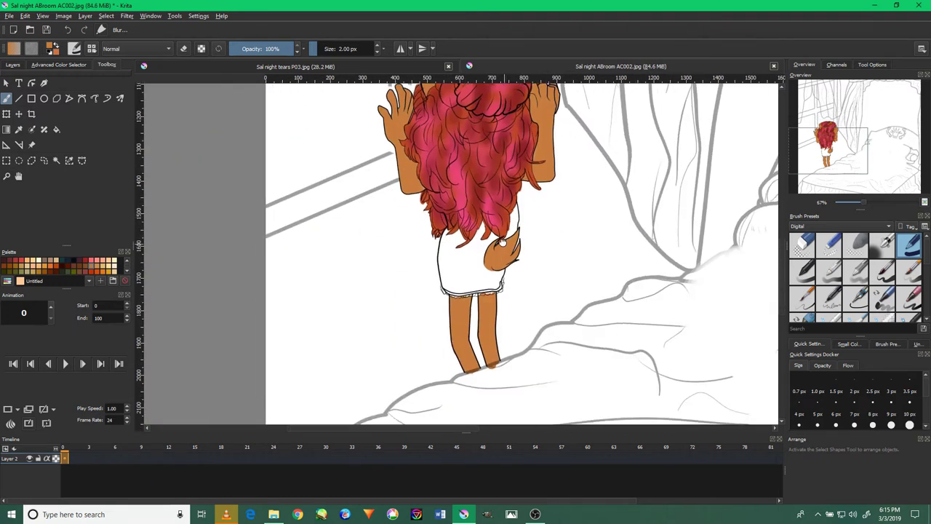
{"action": "scroll", "coordinate": [466, 407], "scroll_direction": "up", "scroll_amount": 2}
{"action": "left_click", "coordinate": [56, 160]}
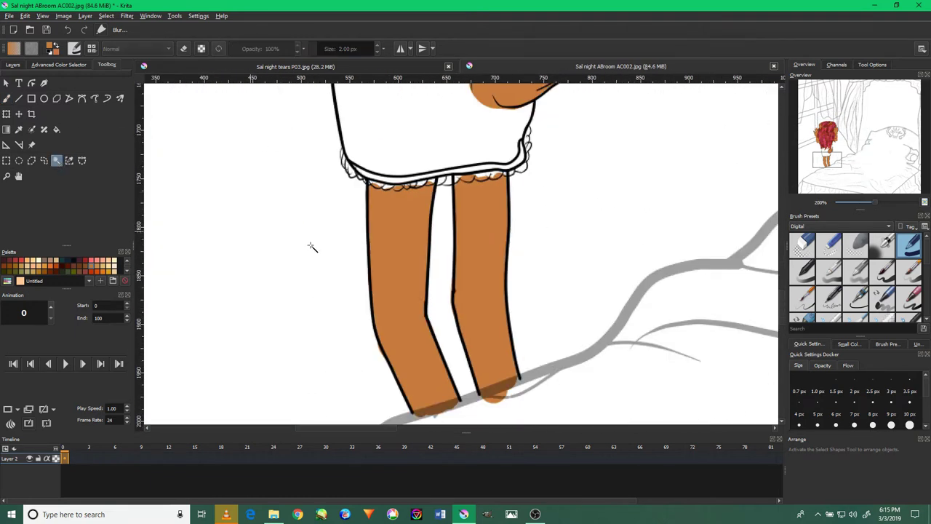
Select the girl's face skin and repaint it with a larger 84 px brush.
{"action": "left_click", "coordinate": [883, 247]}
{"action": "left_click_drag", "start_coordinate": [269, 222], "coordinate": [337, 316]}
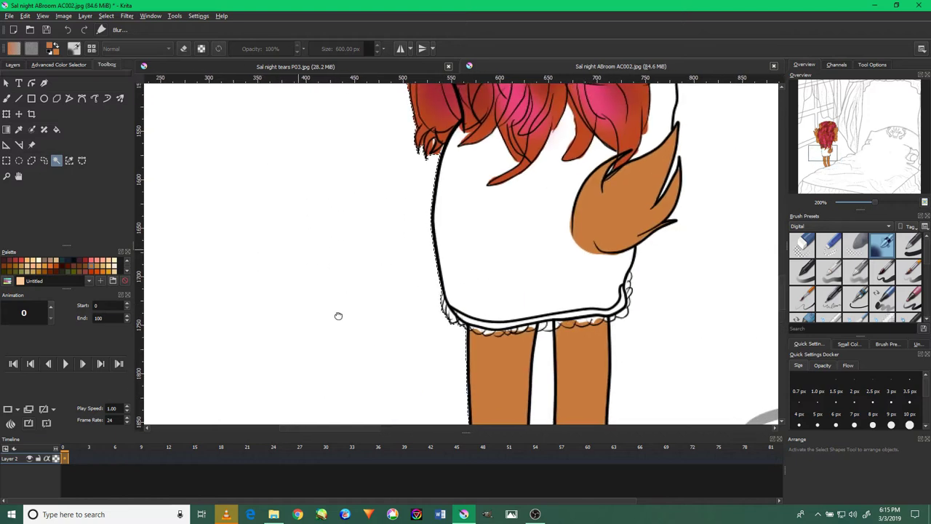
{"action": "left_click_drag", "start_coordinate": [370, 218], "coordinate": [307, 228]}
{"action": "left_click", "coordinate": [376, 144]}
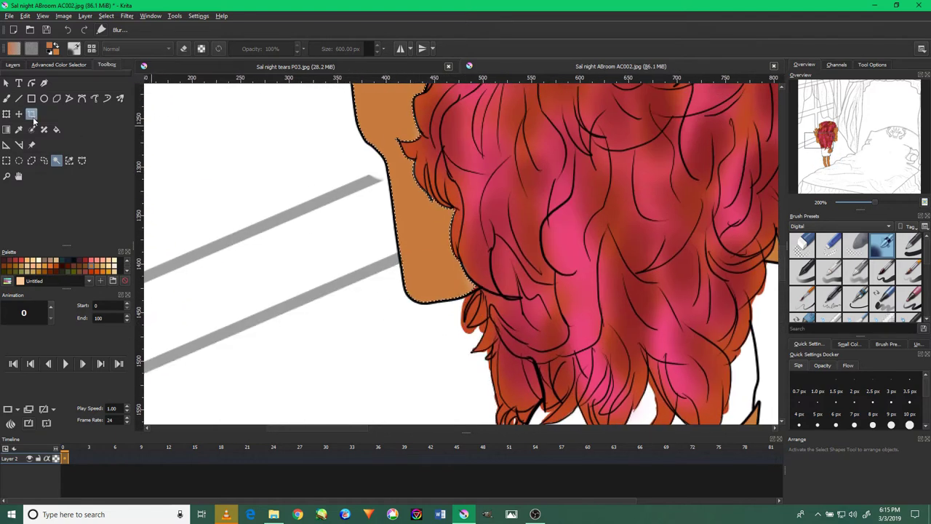
{"action": "left_click", "coordinate": [6, 98]}
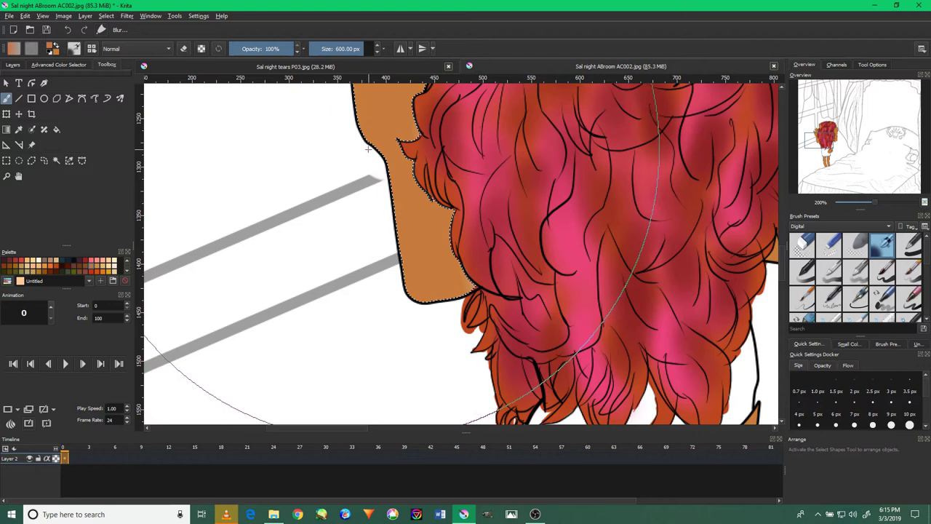
{"action": "key", "text": "bracketleft"}
{"action": "key", "text": "bracketleft"}
{"action": "key", "text": "bracketleft"}
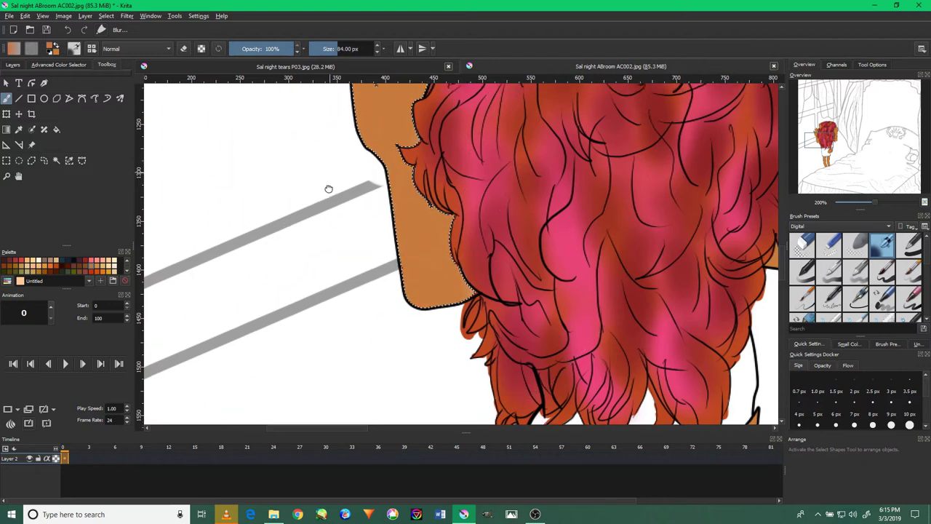
{"action": "scroll", "coordinate": [328, 187], "scroll_direction": "up", "scroll_amount": 3}
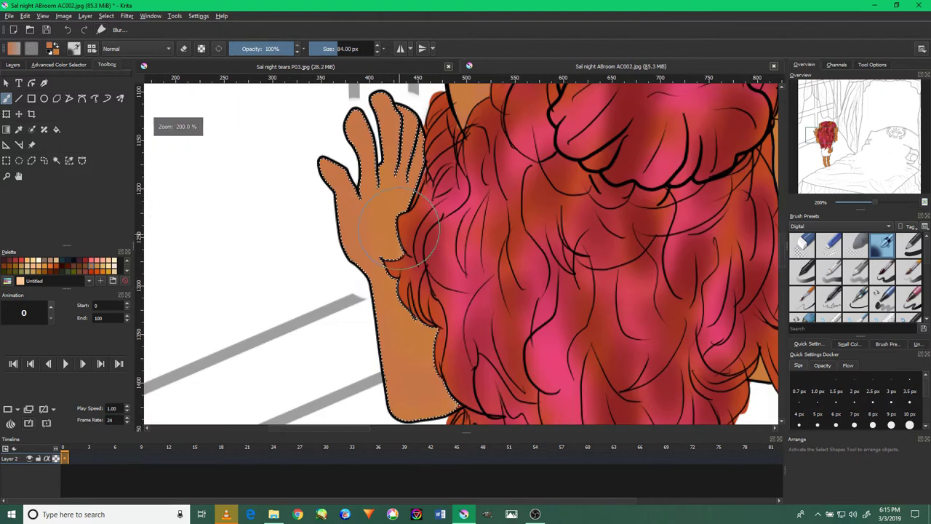
{"action": "scroll", "coordinate": [605, 240], "scroll_direction": "down", "scroll_amount": 1}
Select the girl's right hand with Contiguous Selection and paint over its skin.
{"action": "left_click", "coordinate": [56, 160]}
{"action": "left_click", "coordinate": [749, 233]}
{"action": "key", "text": "b"}
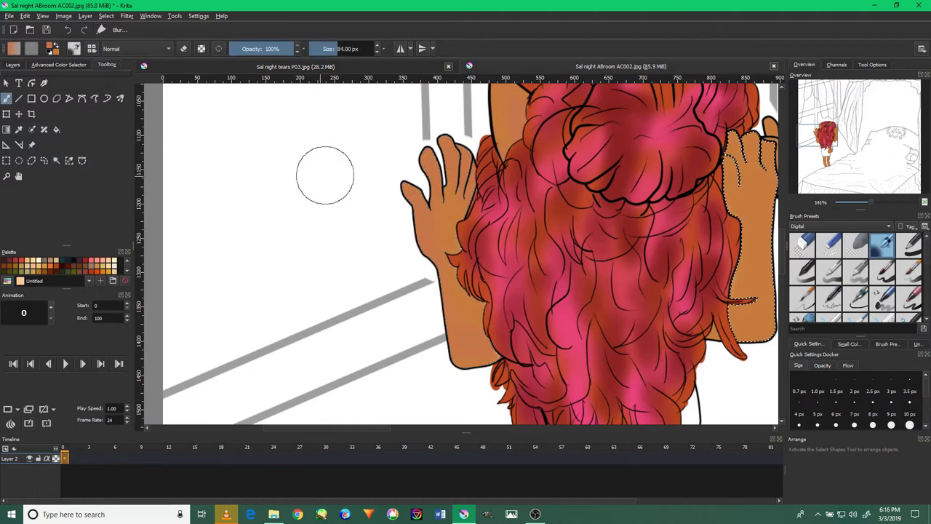
{"action": "scroll", "coordinate": [322, 174], "scroll_direction": "right", "scroll_amount": 5}
{"action": "left_click_drag", "start_coordinate": [589, 273], "coordinate": [574, 167]}
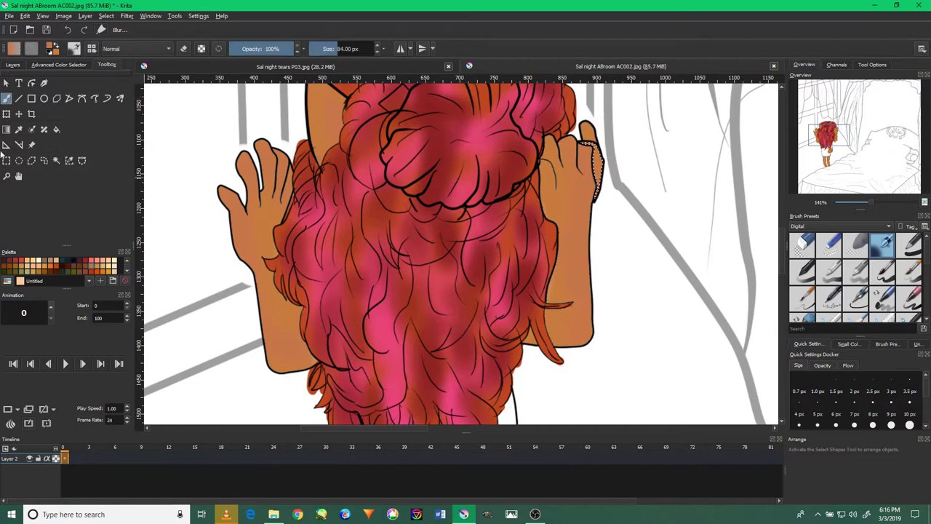
Repaint both ears inside their outlines with a 24 px brush.
{"action": "left_click", "coordinate": [56, 161]}
{"action": "scroll", "coordinate": [607, 107], "scroll_direction": "up", "scroll_amount": 2}
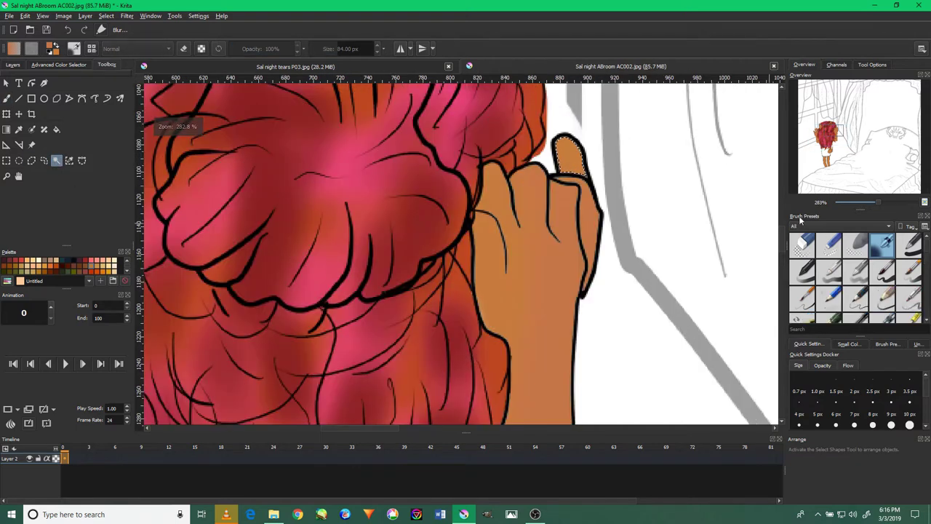
{"action": "scroll", "coordinate": [607, 108], "scroll_direction": "up", "scroll_amount": 1}
{"action": "key", "text": "b"}
{"action": "key", "text": "bracketleft"}
{"action": "key", "text": "bracketleft"}
{"action": "key", "text": "bracketleft"}
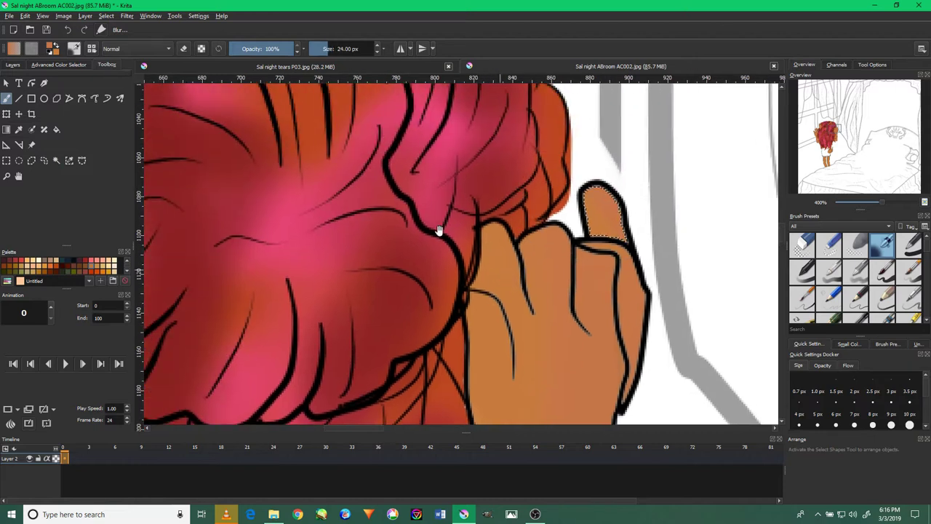
{"action": "left_click_drag", "start_coordinate": [383, 190], "coordinate": [430, 169]}
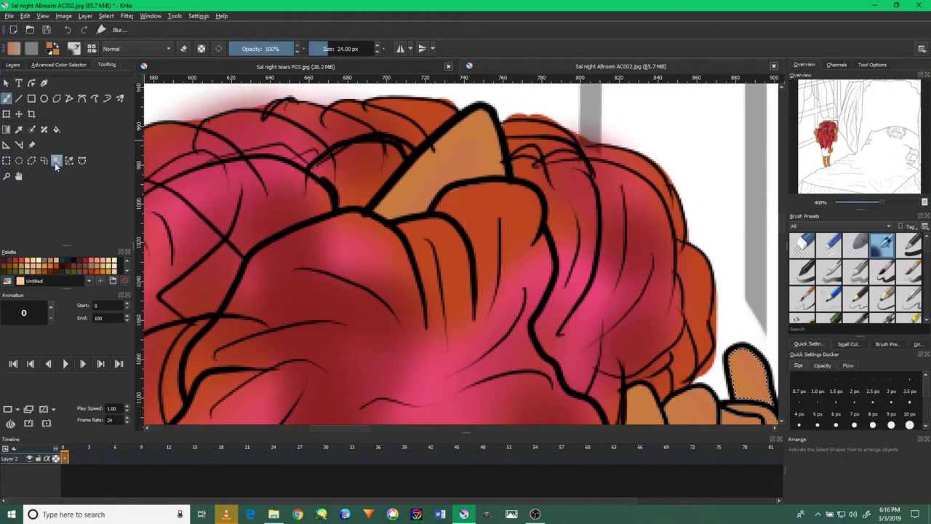
{"action": "key", "text": "b"}
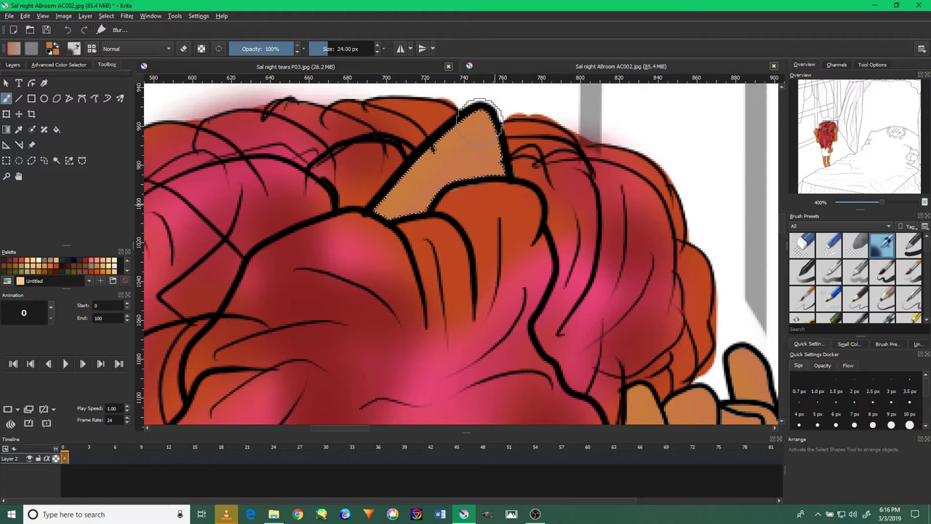
{"action": "left_click_drag", "start_coordinate": [480, 170], "coordinate": [685, 83]}
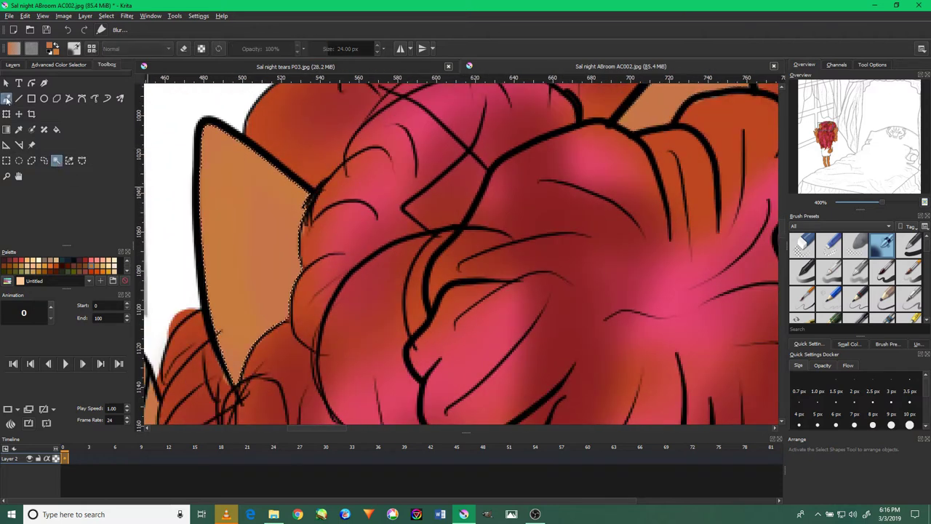
Select the girl's left leg and airbrush soft darker shading inside its outline.
{"action": "scroll", "coordinate": [355, 275], "scroll_direction": "down", "scroll_amount": 5}
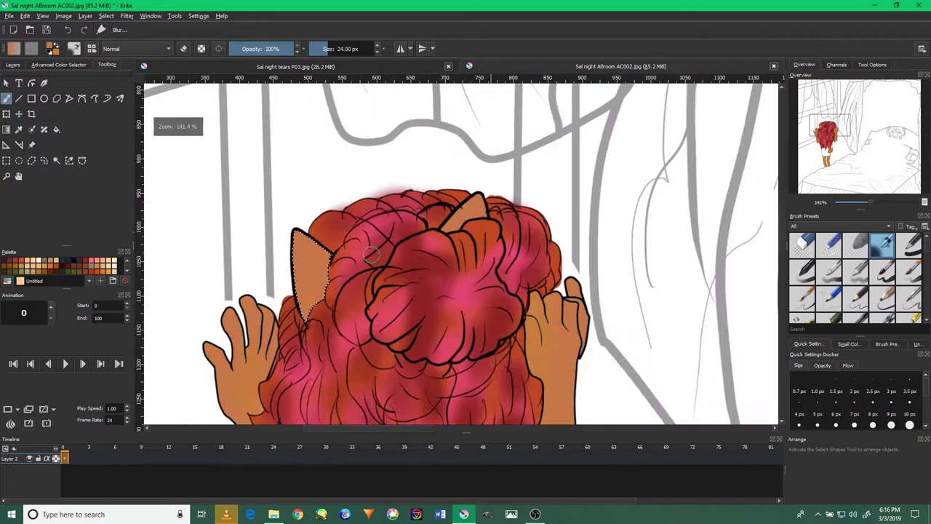
{"action": "scroll", "coordinate": [408, 354], "scroll_direction": "down", "scroll_amount": 2}
{"action": "left_click_drag", "start_coordinate": [384, 291], "coordinate": [378, 83]}
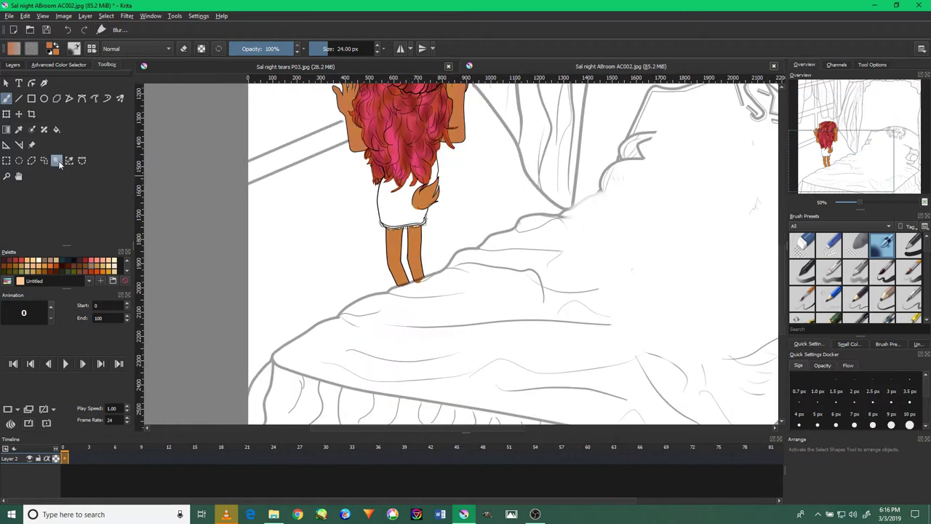
{"action": "scroll", "coordinate": [349, 341], "scroll_direction": "up", "scroll_amount": 3}
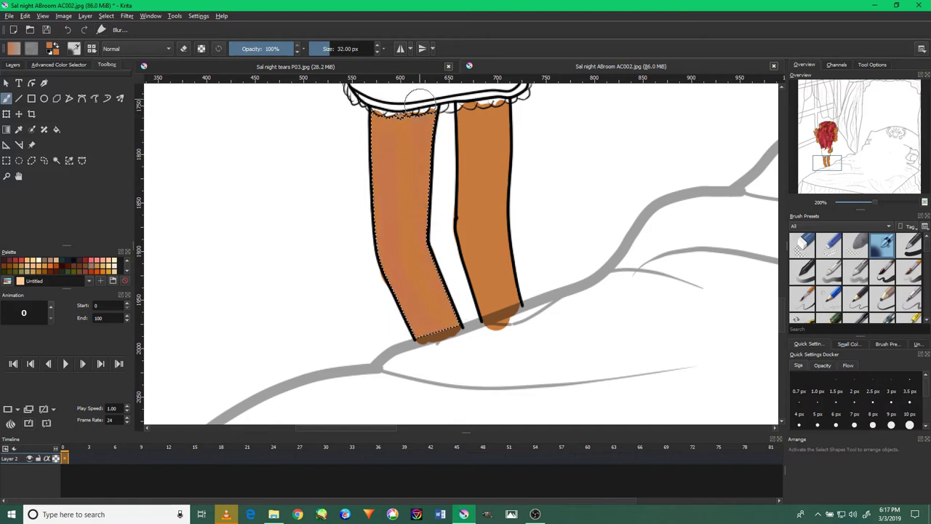
{"action": "left_click", "coordinate": [70, 160]}
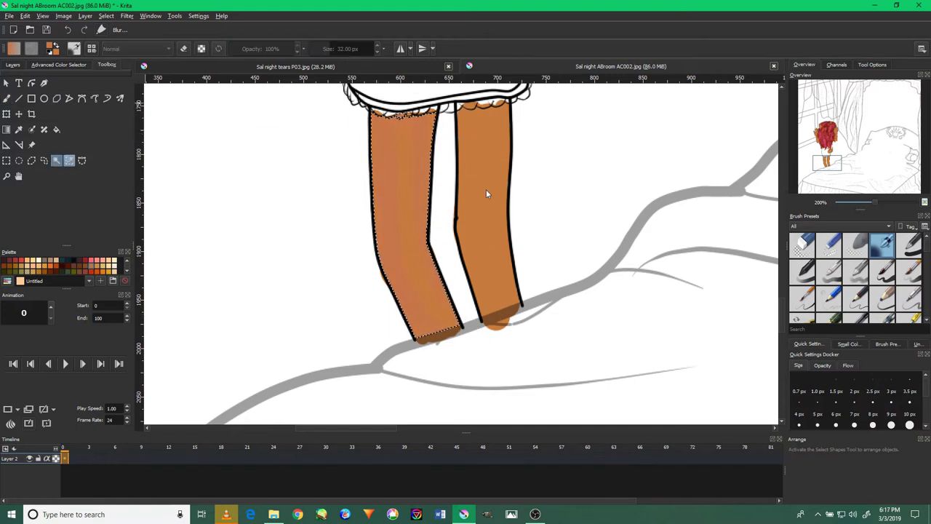
{"action": "key", "text": "b"}
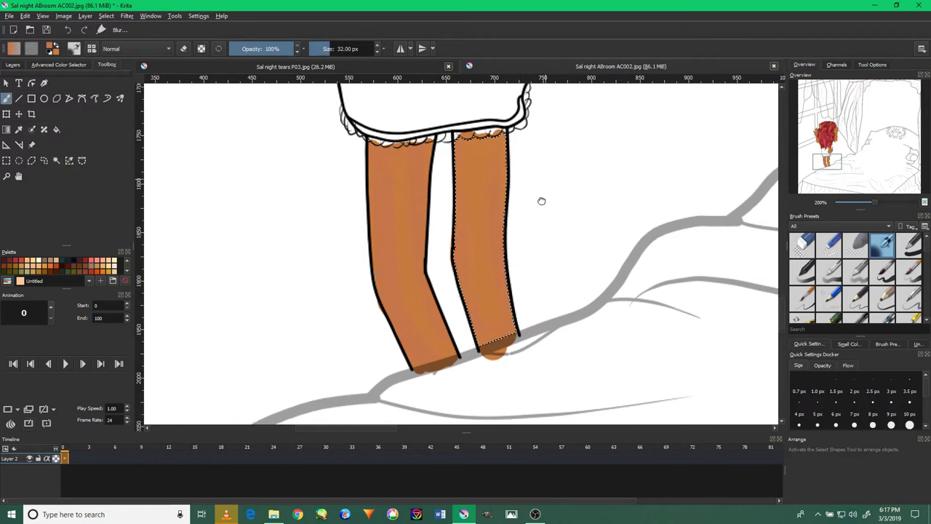
{"action": "scroll", "coordinate": [540, 201], "scroll_direction": "up", "scroll_amount": 8}
{"action": "scroll", "coordinate": [566, 157], "scroll_direction": "up", "scroll_amount": 3}
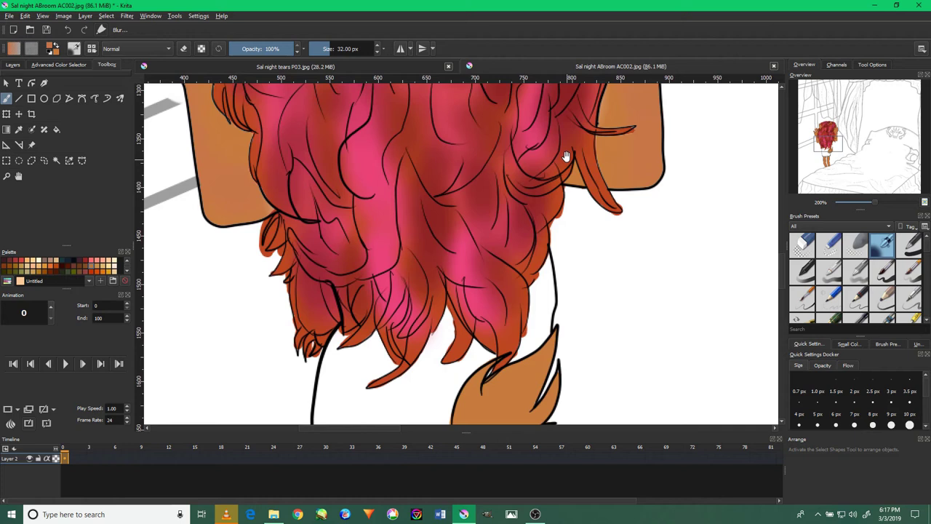
{"action": "left_click_drag", "start_coordinate": [567, 155], "coordinate": [515, 343]}
{"action": "scroll", "coordinate": [502, 218], "scroll_direction": "down", "scroll_amount": 5, "text": "ctrl"}
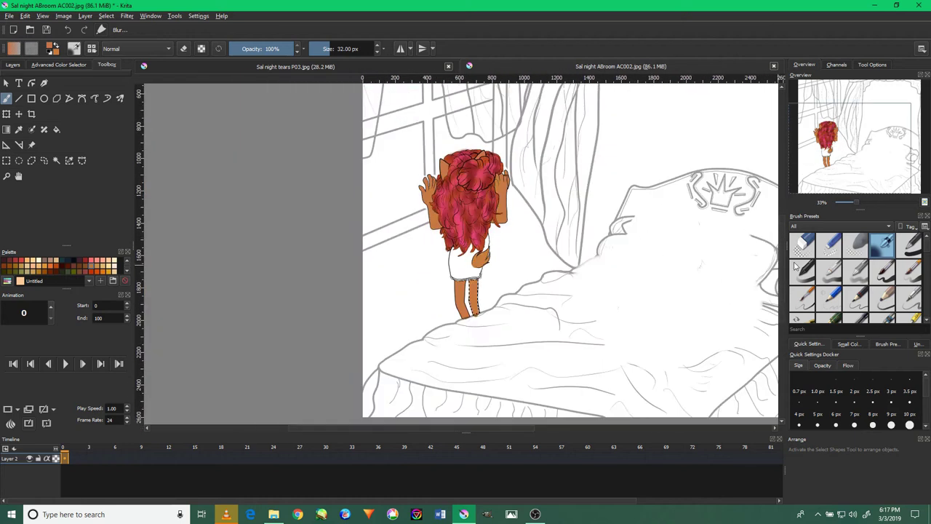
Sample the dress's pale cyan from the original Sal night tears drawing.
{"action": "left_click", "coordinate": [295, 66]}
{"action": "scroll", "coordinate": [298, 254], "scroll_direction": "down", "scroll_amount": 3, "text": "ctrl"}
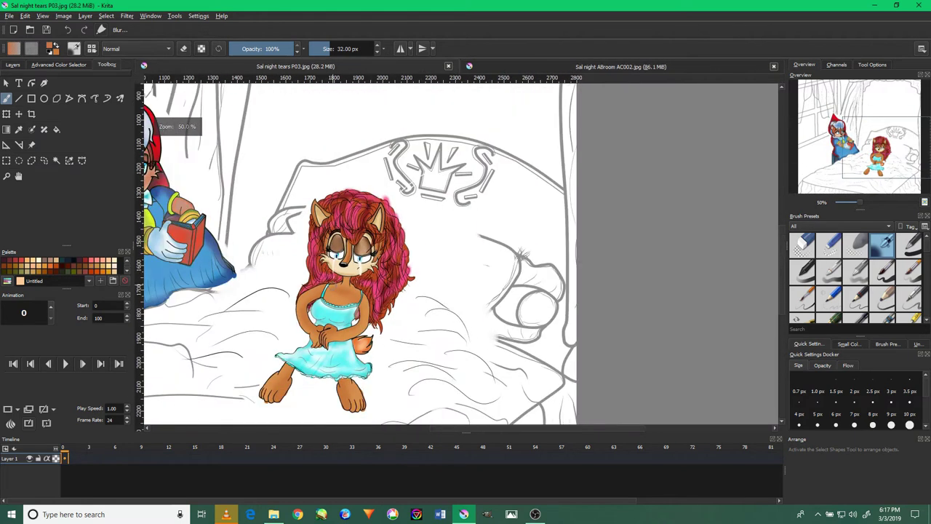
{"action": "scroll", "coordinate": [298, 255], "scroll_direction": "down", "scroll_amount": 4, "text": "ctrl"}
{"action": "scroll", "coordinate": [319, 302], "scroll_direction": "up", "scroll_amount": 2, "text": "ctrl"}
{"action": "scroll", "coordinate": [318, 310], "scroll_direction": "up", "scroll_amount": 2, "text": "ctrl"}
{"action": "scroll", "coordinate": [357, 287], "scroll_direction": "up", "scroll_amount": 2, "text": "ctrl"}
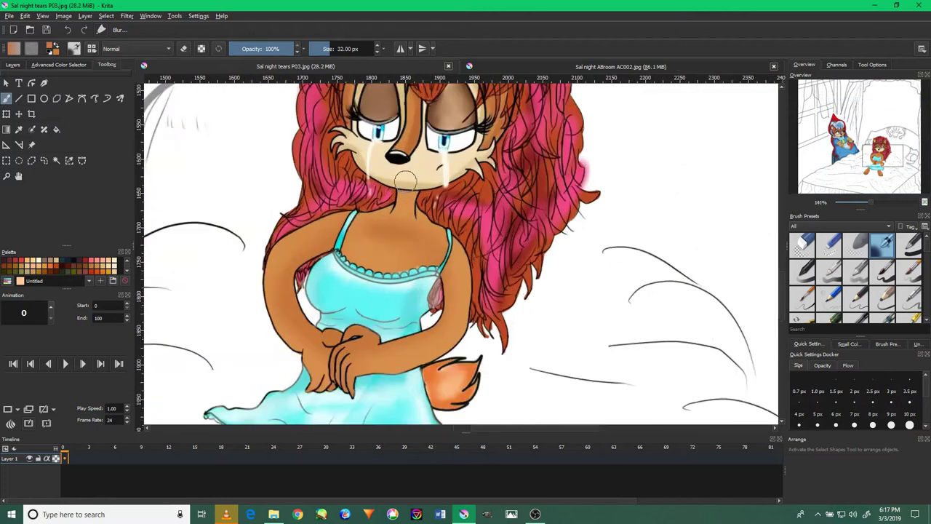
{"action": "scroll", "coordinate": [298, 380], "scroll_direction": "up", "scroll_amount": 2, "text": "ctrl"}
{"action": "scroll", "coordinate": [298, 380], "scroll_direction": "up", "scroll_amount": 2, "text": "ctrl"}
{"action": "left_click", "coordinate": [269, 365], "text": "ctrl"}
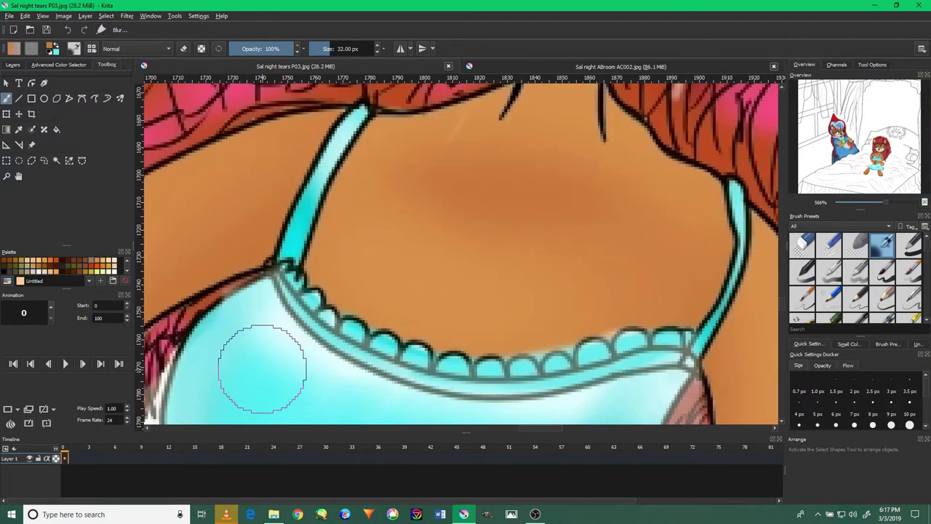
In the bedroom scene, deselect and fill the girl's dress with the light cyan.
{"action": "left_click", "coordinate": [474, 69]}
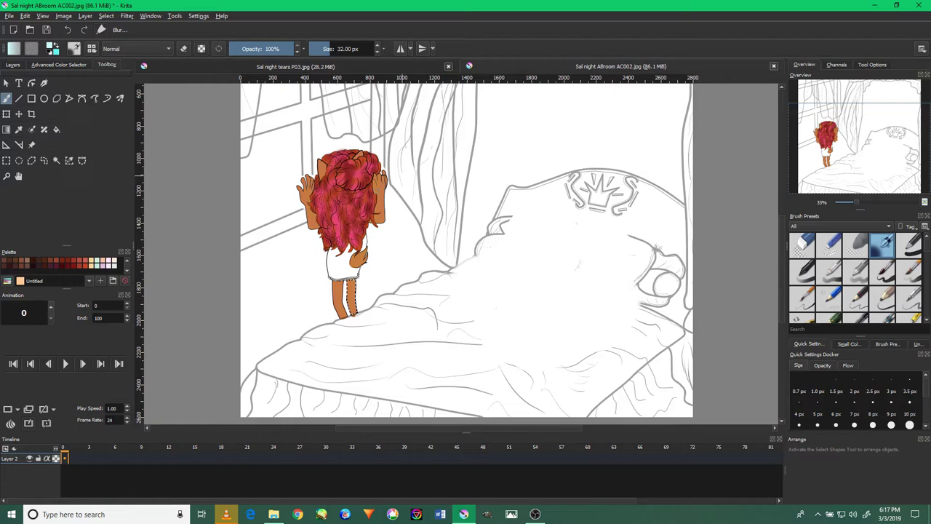
{"action": "scroll", "coordinate": [316, 254], "scroll_direction": "up", "scroll_amount": 2, "text": "ctrl"}
{"action": "left_click", "coordinate": [56, 128]}
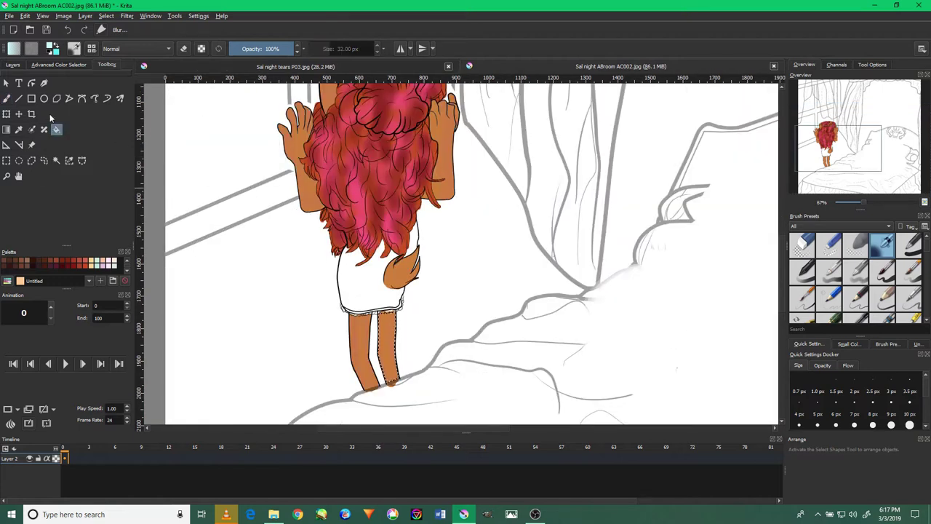
{"action": "left_click", "coordinate": [107, 15]}
{"action": "left_click", "coordinate": [116, 37]}
{"action": "left_click", "coordinate": [14, 65]}
Select the cyan dress area with Similar Color Selection, ready for brushing.
{"action": "scroll", "coordinate": [405, 327], "scroll_direction": "up", "scroll_amount": 5, "text": "ctrl"}
{"action": "left_click", "coordinate": [405, 326]}
{"action": "scroll", "coordinate": [405, 327], "scroll_direction": "down", "scroll_amount": 3, "text": "ctrl"}
{"action": "scroll", "coordinate": [536, 230], "scroll_direction": "up", "scroll_amount": 3, "text": "ctrl"}
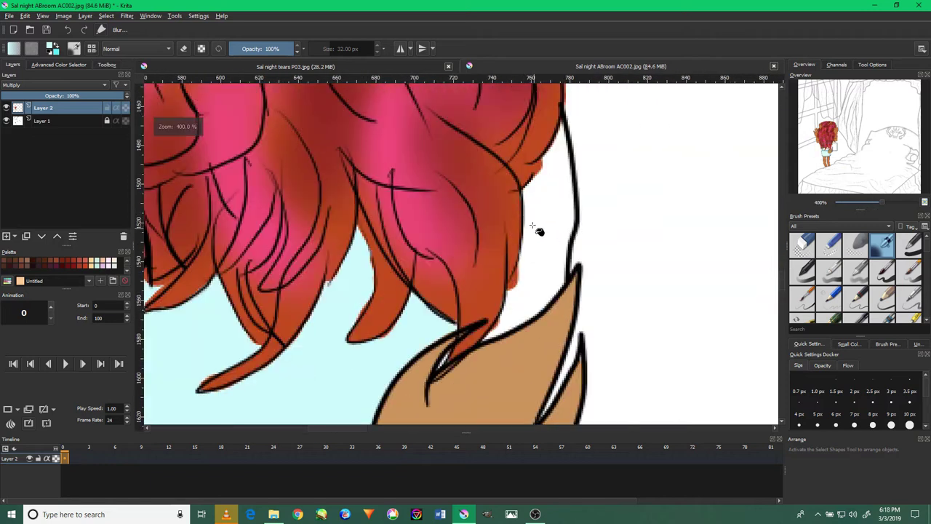
{"action": "scroll", "coordinate": [536, 230], "scroll_direction": "down", "scroll_amount": 4, "text": "ctrl"}
{"action": "scroll", "coordinate": [466, 318], "scroll_direction": "up", "scroll_amount": 3, "text": "ctrl"}
{"action": "scroll", "coordinate": [442, 341], "scroll_direction": "up", "scroll_amount": 4, "text": "ctrl"}
{"action": "scroll", "coordinate": [442, 340], "scroll_direction": "down", "scroll_amount": 4, "text": "ctrl"}
{"action": "scroll", "coordinate": [513, 296], "scroll_direction": "down", "scroll_amount": 4, "text": "ctrl"}
{"action": "left_click_drag", "start_coordinate": [638, 190], "coordinate": [572, 218]}
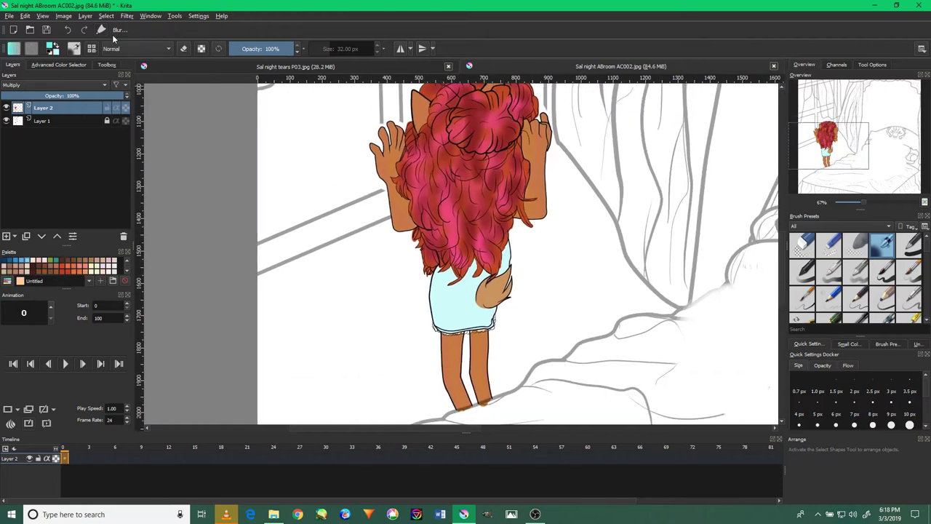
{"action": "left_click", "coordinate": [107, 64]}
{"action": "left_click", "coordinate": [56, 160]}
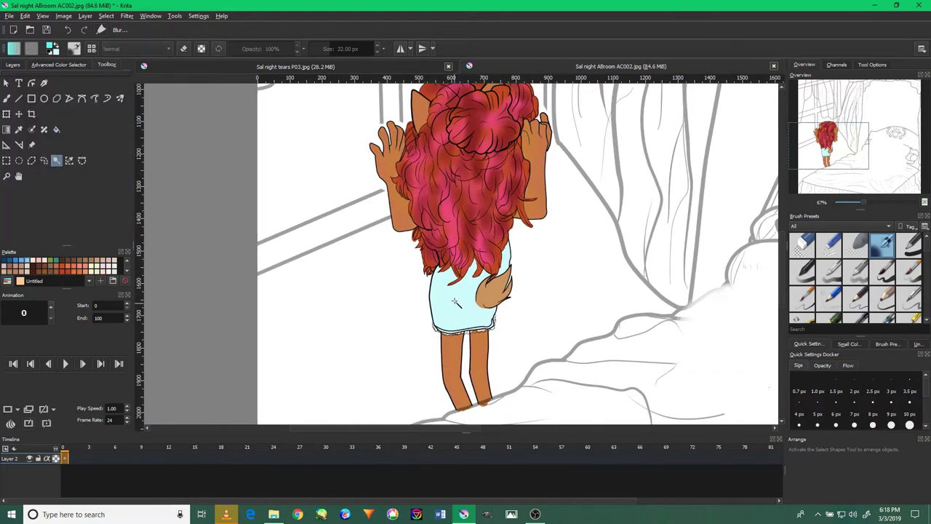
{"action": "left_click", "coordinate": [6, 98]}
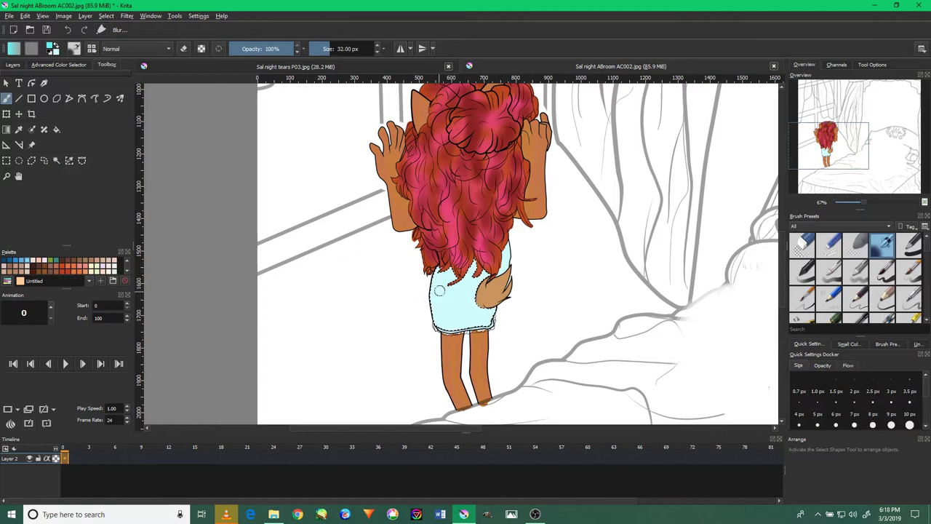
Brush darker cyan shading along the dress edge and hem, undoing a trial blur stroke.
{"action": "scroll", "coordinate": [438, 291], "scroll_direction": "up", "scroll_amount": 2}
{"action": "mouse_move", "coordinate": [420, 379]}
{"action": "left_mouse_down"}
{"action": "mouse_move", "coordinate": [445, 361]}
{"action": "mouse_move", "coordinate": [545, 357]}
{"action": "mouse_move", "coordinate": [553, 320]}
{"action": "left_mouse_up"}
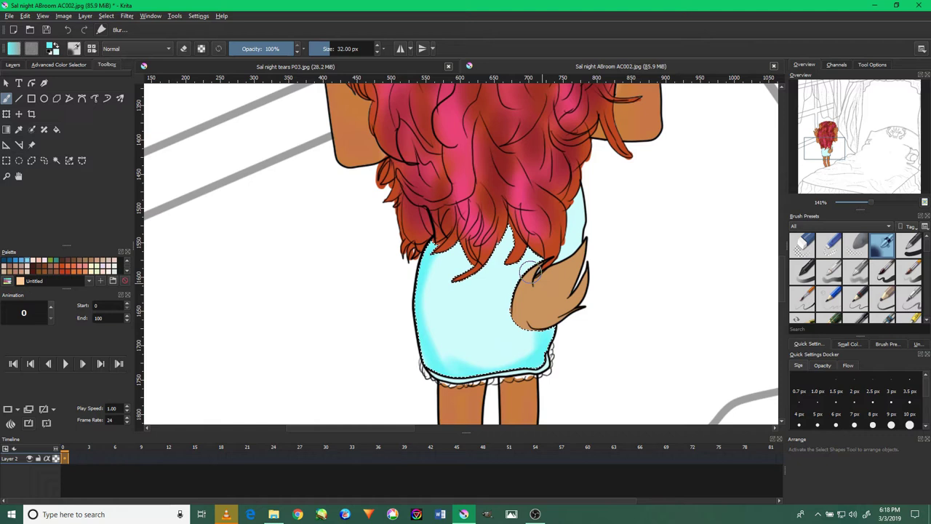
{"action": "left_click", "coordinate": [20, 99]}
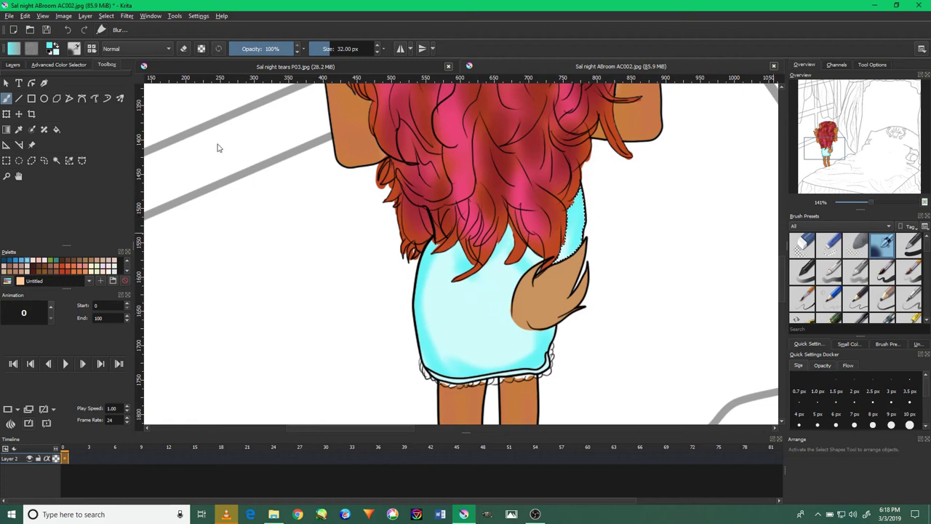
{"action": "scroll", "coordinate": [838, 227], "scroll_direction": "down", "scroll_amount": 1}
{"action": "left_click", "coordinate": [855, 246]}
{"action": "scroll", "coordinate": [582, 237], "scroll_direction": "up", "scroll_amount": 3}
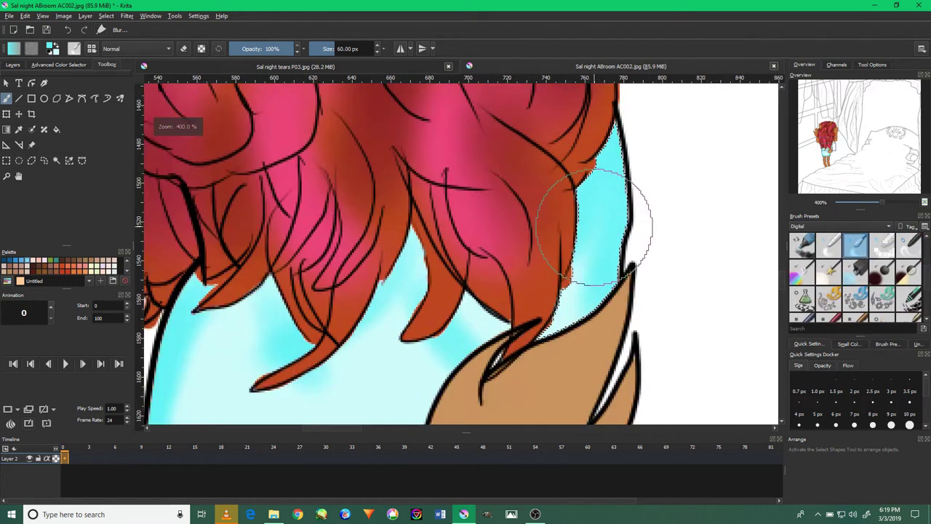
{"action": "key", "text": "bracketleft"}
{"action": "key", "text": "bracketleft"}
{"action": "key", "text": "bracketleft"}
{"action": "left_click_drag", "start_coordinate": [577, 219], "coordinate": [573, 262]}
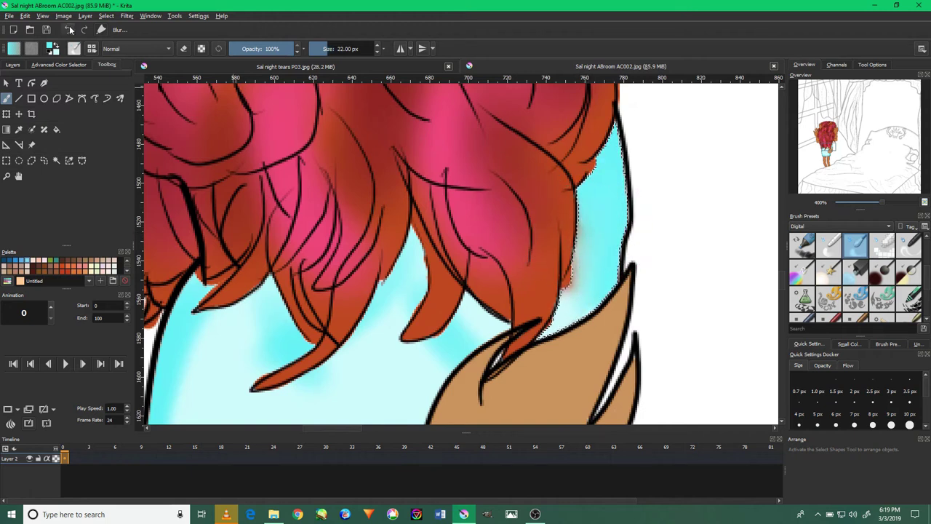
{"action": "left_click", "coordinate": [66, 29]}
{"action": "key", "text": "bracketleft"}
{"action": "key", "text": "bracketleft"}
{"action": "key", "text": "bracketleft"}
Deselect and bring the dress hem and legs into view.
{"action": "left_click", "coordinate": [105, 16]}
{"action": "left_click", "coordinate": [120, 35]}
{"action": "scroll", "coordinate": [492, 177], "scroll_direction": "down", "scroll_amount": 3}
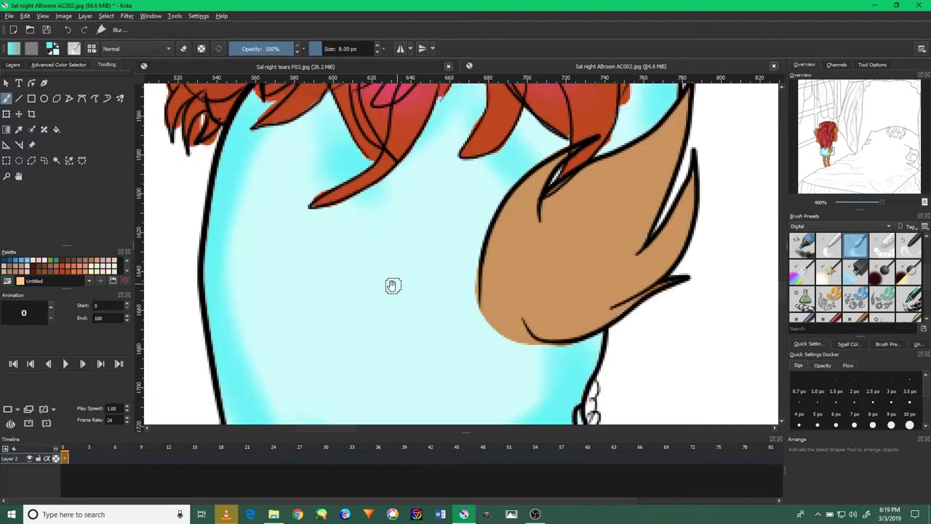
{"action": "scroll", "coordinate": [391, 285], "scroll_direction": "down", "scroll_amount": 3}
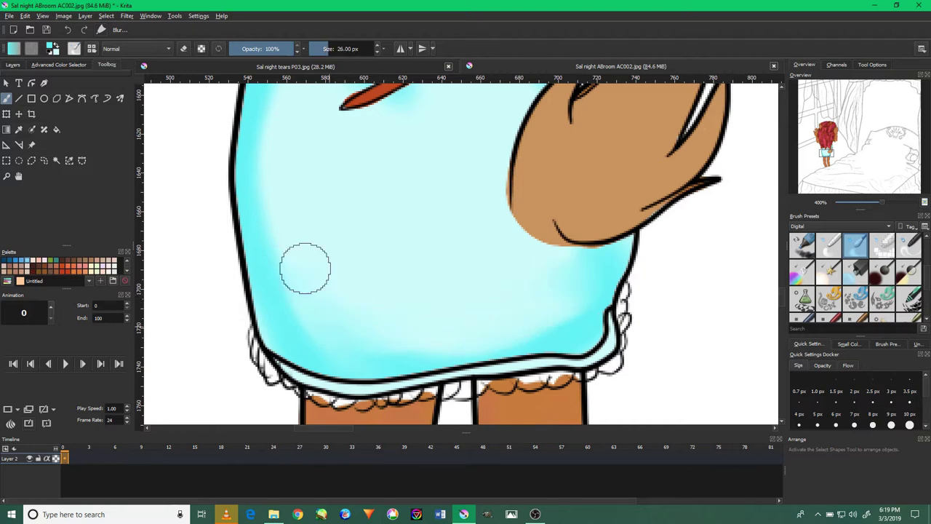
{"action": "left_click_drag", "start_coordinate": [300, 187], "coordinate": [316, 304]}
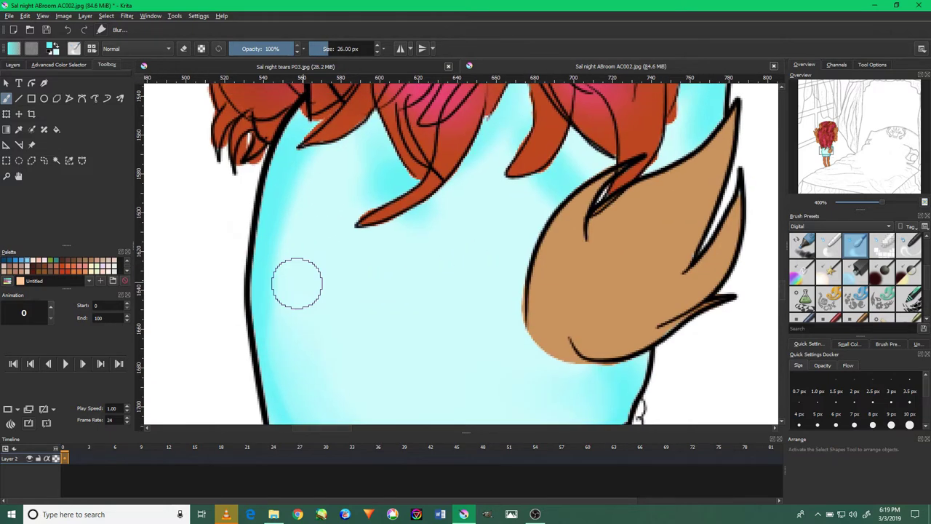
{"action": "left_click_drag", "start_coordinate": [395, 296], "coordinate": [396, 252]}
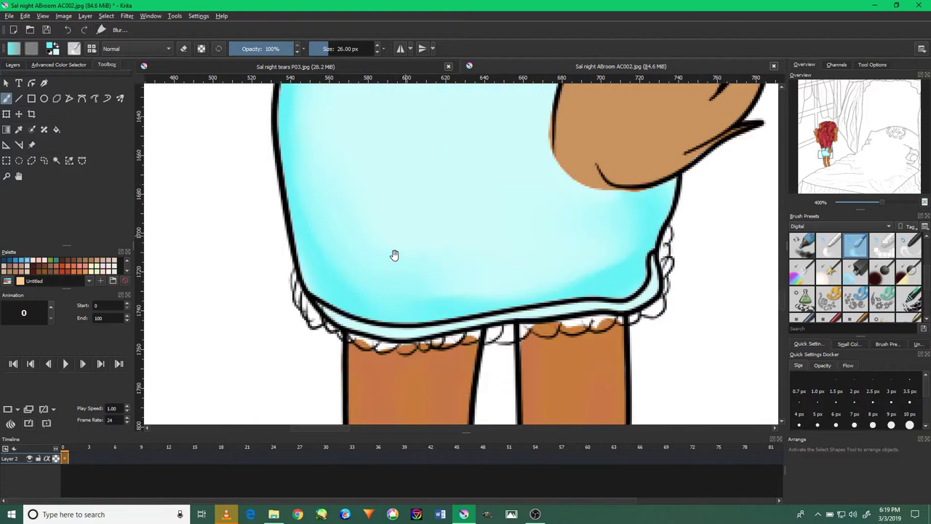
{"action": "scroll", "coordinate": [810, 267], "scroll_direction": "down", "scroll_amount": 1}
{"action": "left_click", "coordinate": [882, 246]}
With a tiny brush, paint cyan into the white gaps along the hem ruffle.
{"action": "key", "text": "plus"}
{"action": "left_click_drag", "start_coordinate": [625, 222], "coordinate": [553, 223]}
{"action": "mouse_move", "coordinate": [677, 197]}
{"action": "left_mouse_down"}
{"action": "mouse_move", "coordinate": [592, 240]}
{"action": "mouse_move", "coordinate": [640, 189]}
{"action": "mouse_move", "coordinate": [637, 303]}
{"action": "left_mouse_up"}
{"action": "key", "text": "plus"}
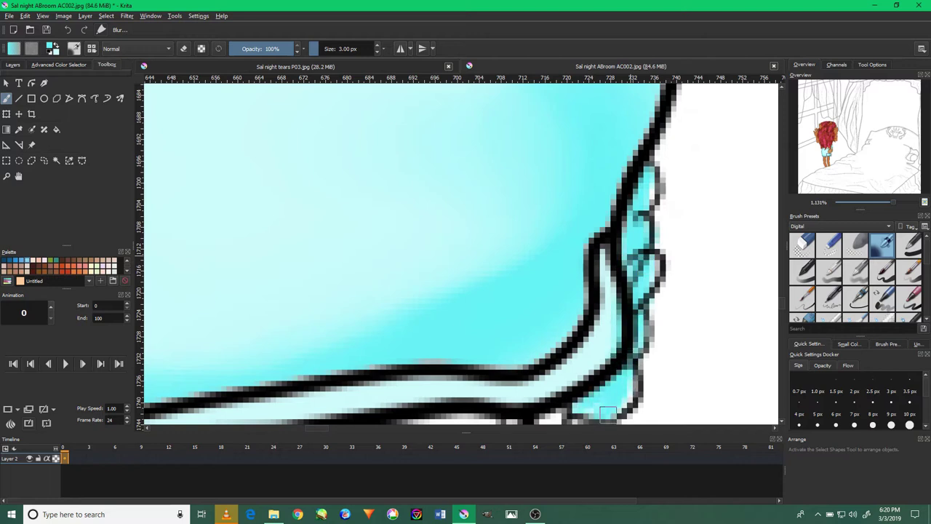
{"action": "key", "text": "minus"}
{"action": "key", "text": "plus"}
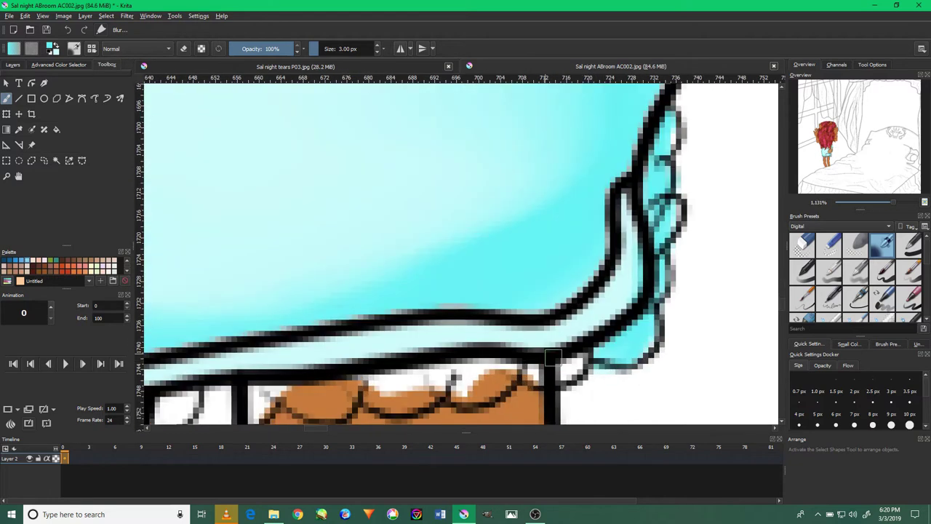
{"action": "left_click_drag", "start_coordinate": [566, 367], "coordinate": [384, 392]}
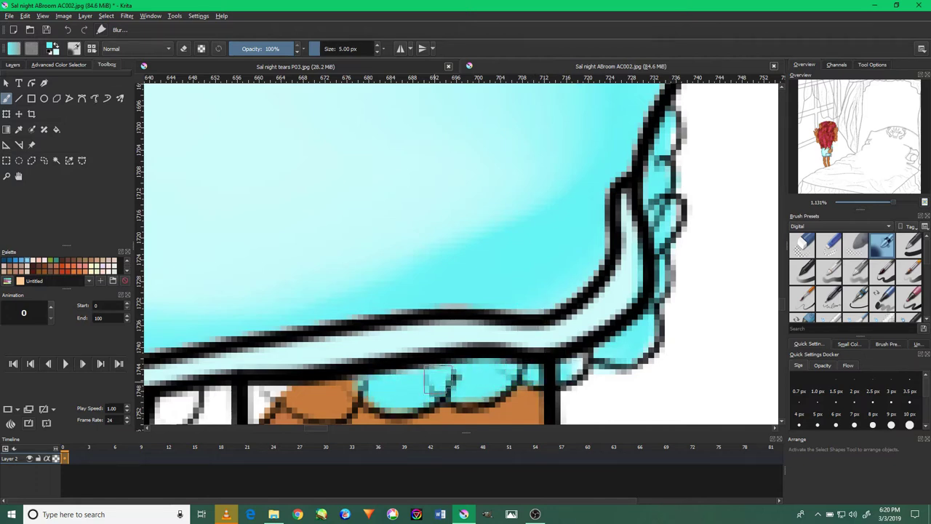
{"action": "mouse_move", "coordinate": [503, 342]}
{"action": "left_mouse_down"}
{"action": "mouse_move", "coordinate": [578, 295]}
{"action": "mouse_move", "coordinate": [644, 308]}
{"action": "left_mouse_up"}
{"action": "mouse_move", "coordinate": [455, 356]}
{"action": "left_mouse_down"}
{"action": "mouse_move", "coordinate": [544, 353]}
{"action": "mouse_move", "coordinate": [342, 363]}
{"action": "mouse_move", "coordinate": [399, 363]}
{"action": "mouse_move", "coordinate": [242, 385]}
{"action": "left_mouse_up"}
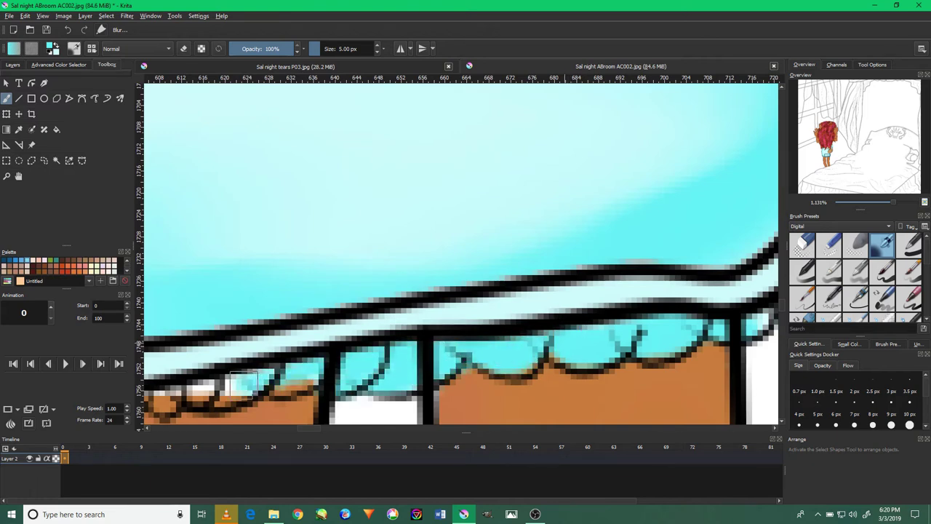
{"action": "mouse_move", "coordinate": [313, 370]}
{"action": "left_mouse_down"}
{"action": "mouse_move", "coordinate": [540, 343]}
{"action": "mouse_move", "coordinate": [430, 356]}
{"action": "left_mouse_up"}
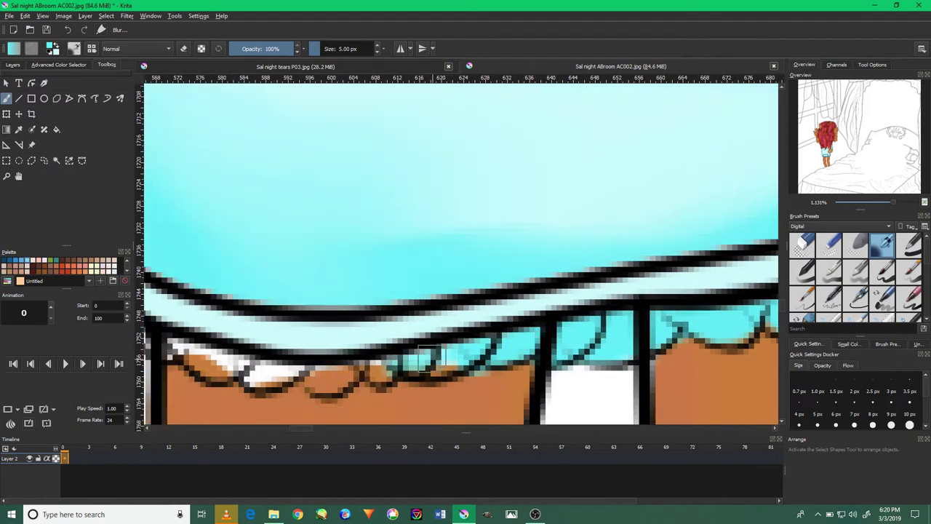
Fill the remaining gaps between the ruffle scallops with cyan.
{"action": "scroll", "coordinate": [455, 342], "scroll_direction": "up", "scroll_amount": 1}
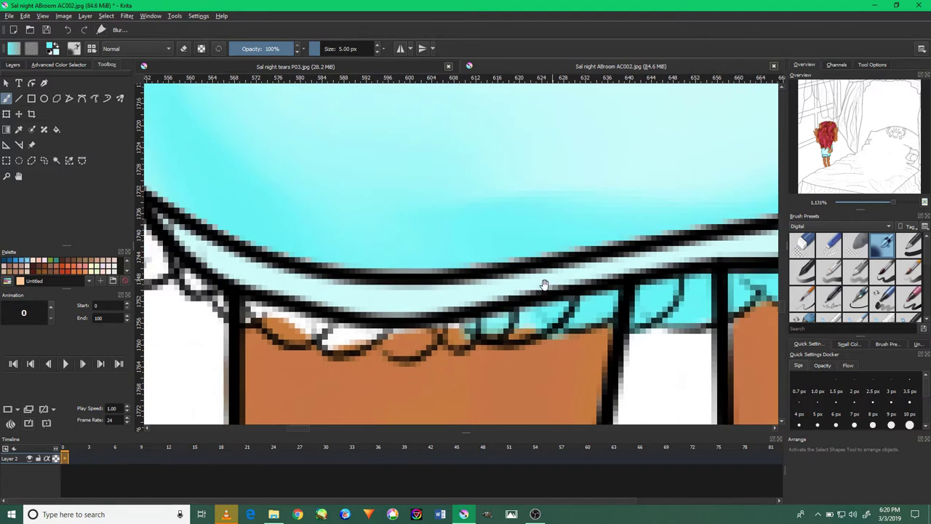
{"action": "scroll", "coordinate": [455, 343], "scroll_direction": "up", "scroll_amount": 1}
{"action": "scroll", "coordinate": [455, 348], "scroll_direction": "up", "scroll_amount": 1}
{"action": "scroll", "coordinate": [453, 351], "scroll_direction": "up", "scroll_amount": 1}
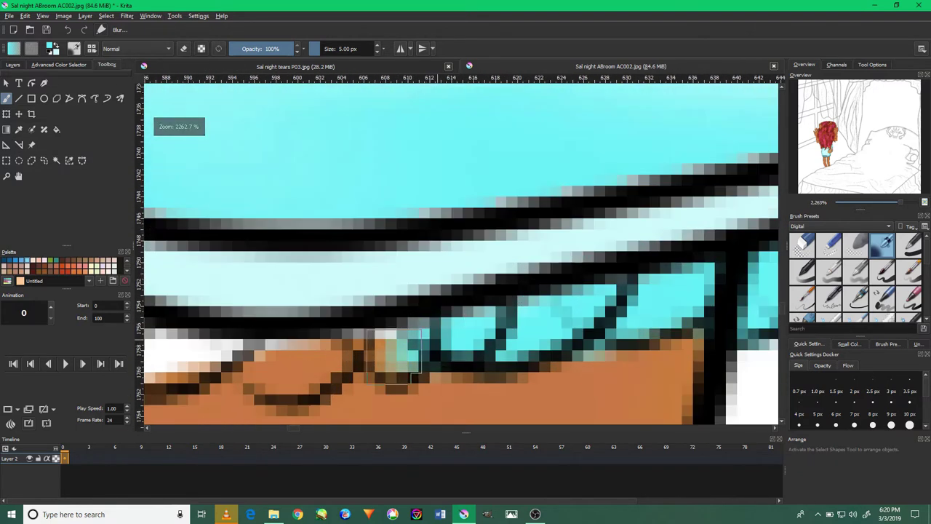
{"action": "left_click_drag", "start_coordinate": [360, 343], "coordinate": [265, 371]}
{"action": "scroll", "coordinate": [386, 350], "scroll_direction": "down", "scroll_amount": 4}
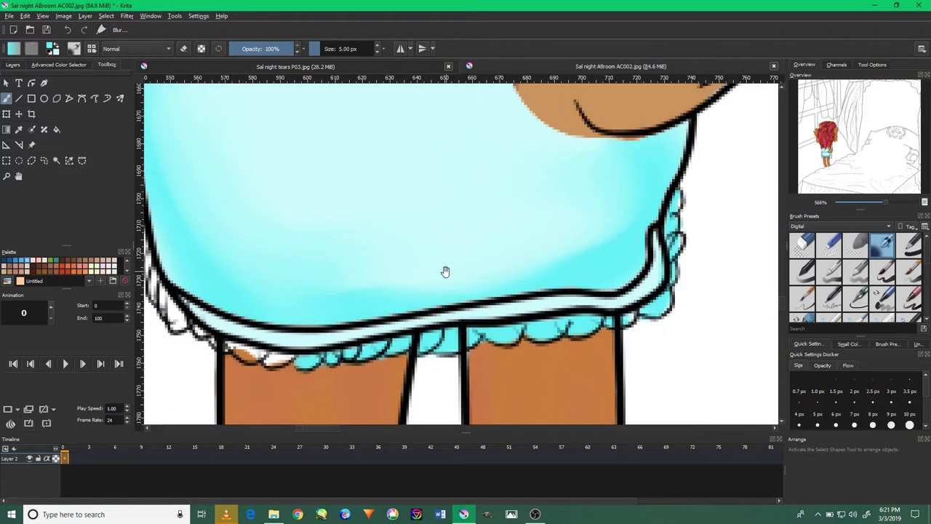
{"action": "left_click_drag", "start_coordinate": [445, 272], "coordinate": [608, 210]}
{"action": "scroll", "coordinate": [393, 291], "scroll_direction": "up", "scroll_amount": 4}
{"action": "mouse_move", "coordinate": [502, 298]}
{"action": "left_mouse_down"}
{"action": "mouse_move", "coordinate": [384, 294]}
{"action": "mouse_move", "coordinate": [237, 164]}
{"action": "left_mouse_up"}
{"action": "scroll", "coordinate": [384, 295], "scroll_direction": "down", "scroll_amount": 4}
{"action": "scroll", "coordinate": [405, 245], "scroll_direction": "up", "scroll_amount": 3}
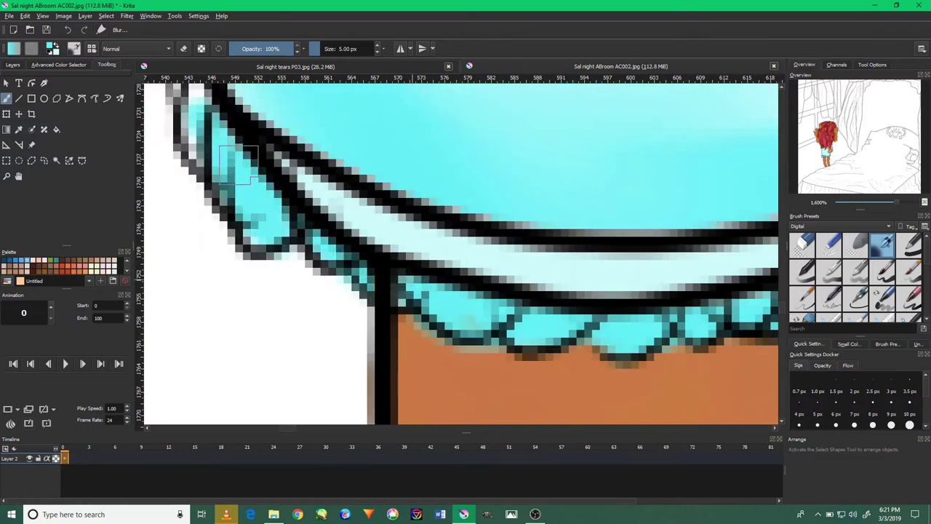
{"action": "scroll", "coordinate": [237, 163], "scroll_direction": "down", "scroll_amount": 3}
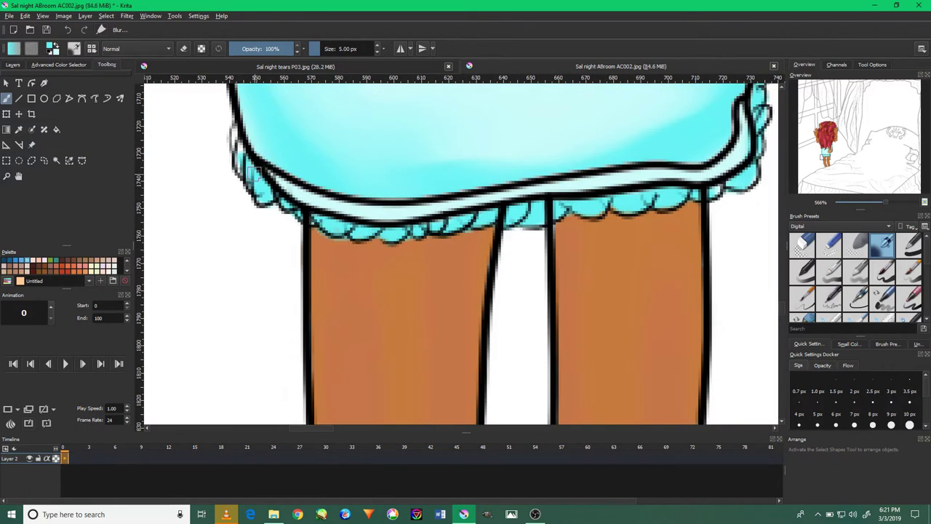
{"action": "scroll", "coordinate": [240, 233], "scroll_direction": "up", "scroll_amount": 4}
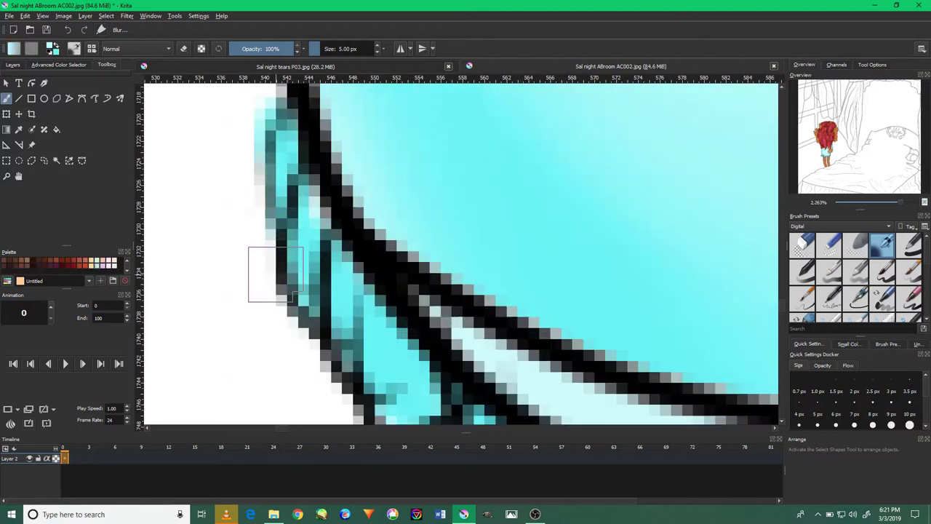
{"action": "left_click_drag", "start_coordinate": [346, 233], "coordinate": [249, 211]}
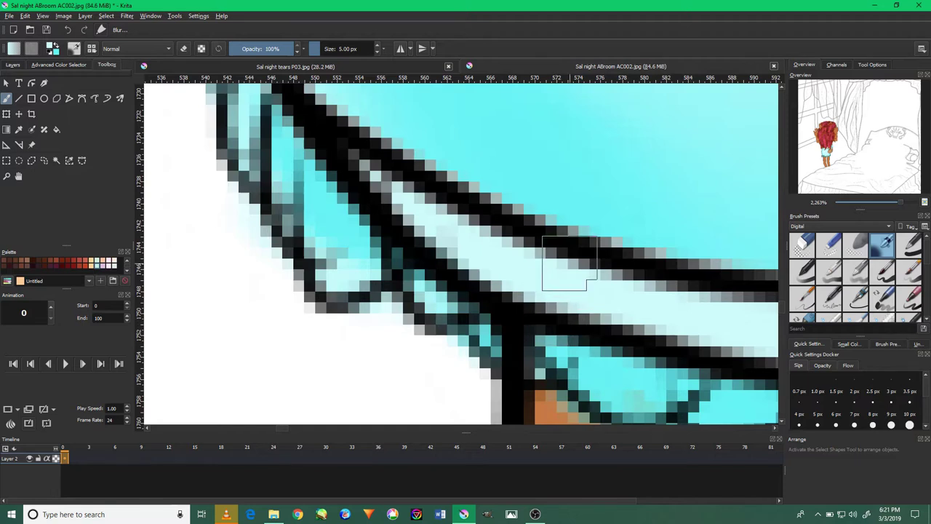
Scroll across the skirt and legs to check the edges, then bring up the screen recorder.
{"action": "scroll", "coordinate": [582, 266], "scroll_direction": "right", "scroll_amount": 2}
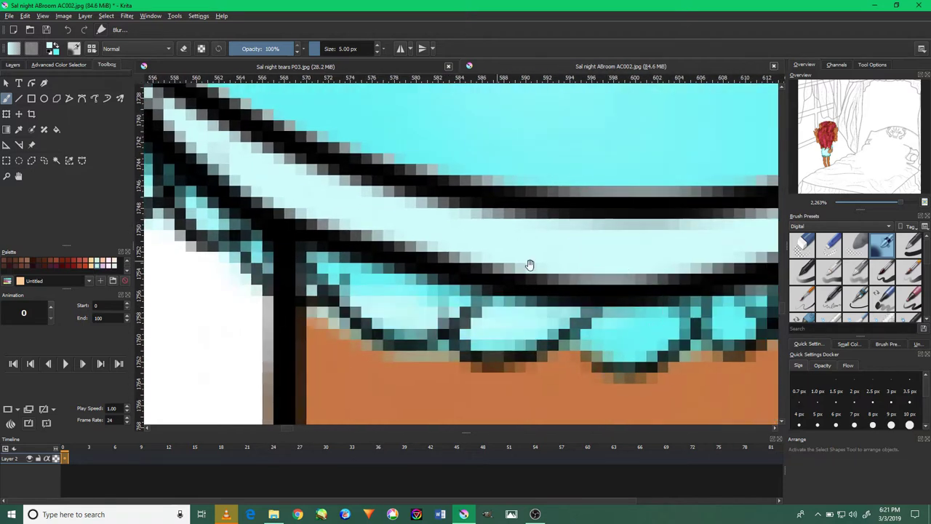
{"action": "scroll", "coordinate": [581, 265], "scroll_direction": "right", "scroll_amount": 1}
{"action": "scroll", "coordinate": [693, 294], "scroll_direction": "right", "scroll_amount": 1}
{"action": "scroll", "coordinate": [693, 294], "scroll_direction": "right", "scroll_amount": 1}
{"action": "scroll", "coordinate": [697, 311], "scroll_direction": "right", "scroll_amount": 1}
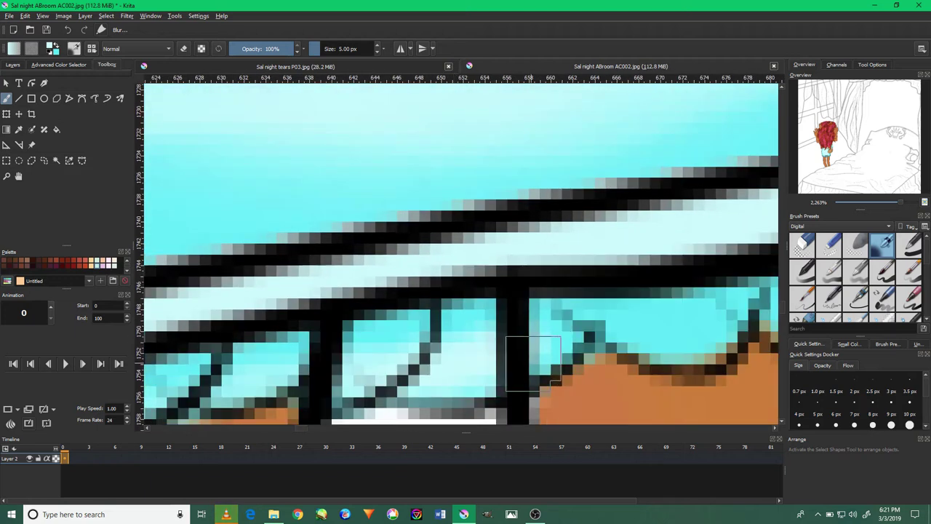
{"action": "scroll", "coordinate": [520, 313], "scroll_direction": "right", "scroll_amount": 1}
{"action": "scroll", "coordinate": [436, 329], "scroll_direction": "right", "scroll_amount": 1}
{"action": "scroll", "coordinate": [497, 350], "scroll_direction": "down", "scroll_amount": 2}
{"action": "scroll", "coordinate": [509, 306], "scroll_direction": "down", "scroll_amount": 1}
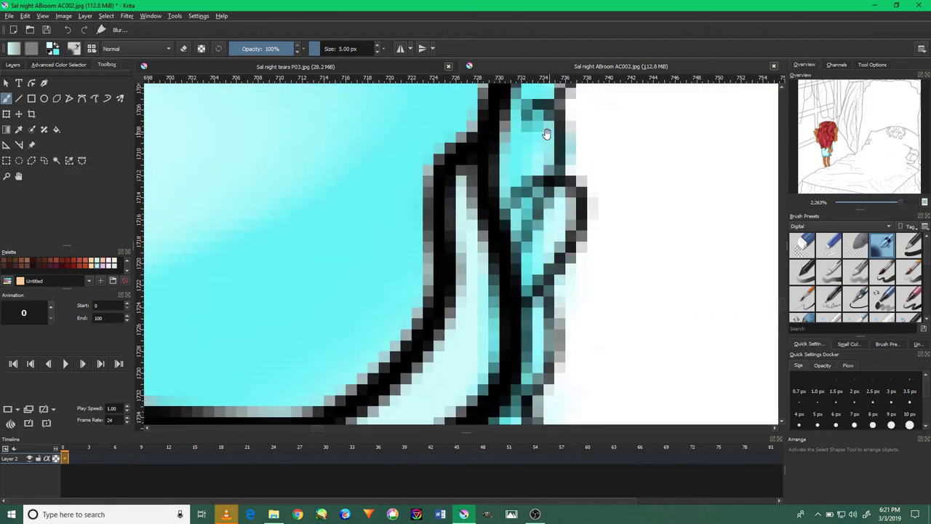
{"action": "scroll", "coordinate": [568, 218], "scroll_direction": "down", "scroll_amount": 1}
{"action": "scroll", "coordinate": [558, 216], "scroll_direction": "down", "scroll_amount": 1}
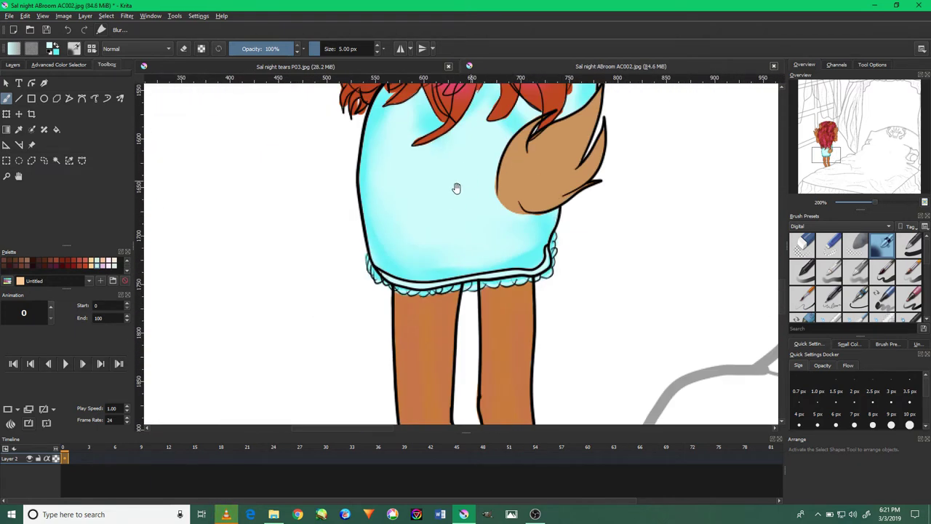
{"action": "scroll", "coordinate": [455, 192], "scroll_direction": "up", "scroll_amount": 2}
{"action": "scroll", "coordinate": [461, 291], "scroll_direction": "up", "scroll_amount": 5}
{"action": "scroll", "coordinate": [471, 340], "scroll_direction": "up", "scroll_amount": 5}
{"action": "scroll", "coordinate": [471, 339], "scroll_direction": "down", "scroll_amount": 3}
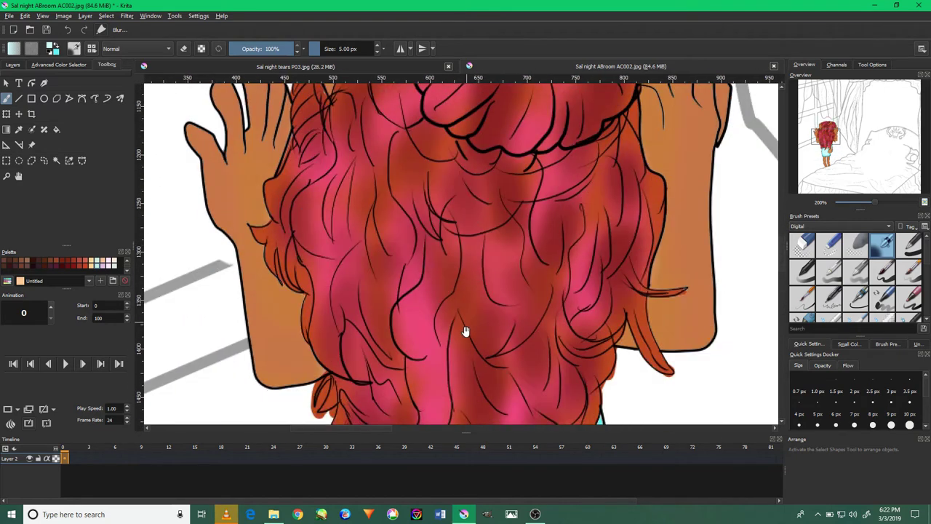
{"action": "scroll", "coordinate": [465, 316], "scroll_direction": "down", "scroll_amount": 4}
{"action": "scroll", "coordinate": [475, 228], "scroll_direction": "down", "scroll_amount": 2}
{"action": "scroll", "coordinate": [459, 286], "scroll_direction": "down", "scroll_amount": 2}
{"action": "scroll", "coordinate": [469, 352], "scroll_direction": "up", "scroll_amount": 1}
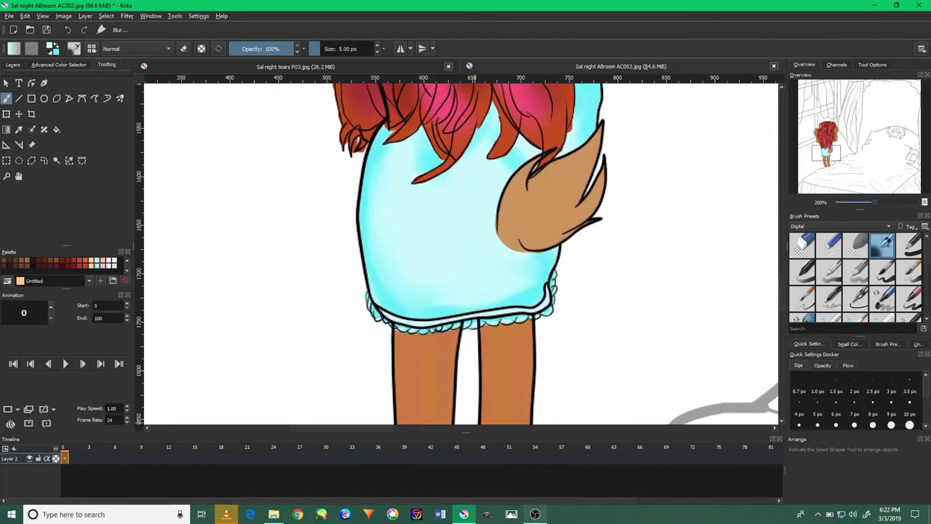
{"action": "left_click", "coordinate": [535, 514]}
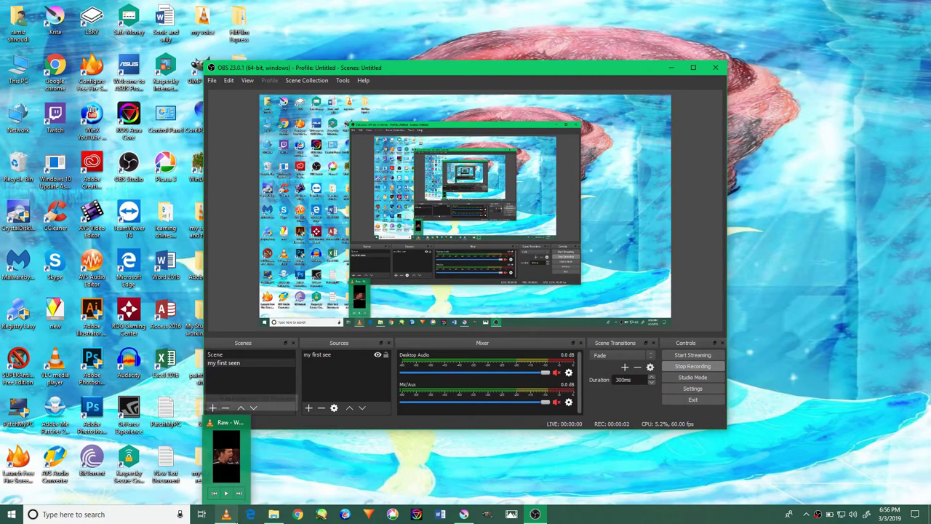
Start a new OBS recording and return to Sal night ABroom Ab004.jpg in Krita.
{"action": "left_click", "coordinate": [226, 495]}
{"action": "left_click", "coordinate": [466, 515]}
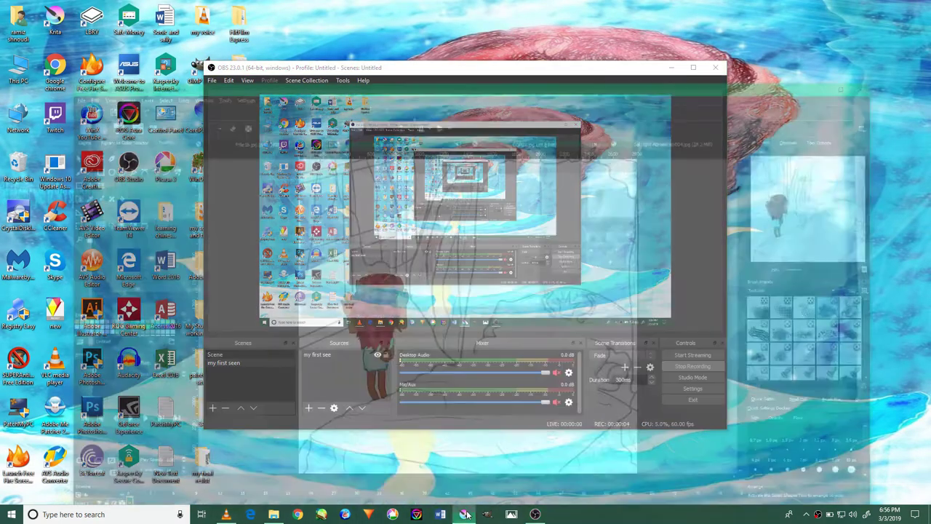
{"action": "scroll", "coordinate": [349, 393], "scroll_direction": "up", "scroll_amount": 2}
{"action": "scroll", "coordinate": [342, 390], "scroll_direction": "up", "scroll_amount": 2}
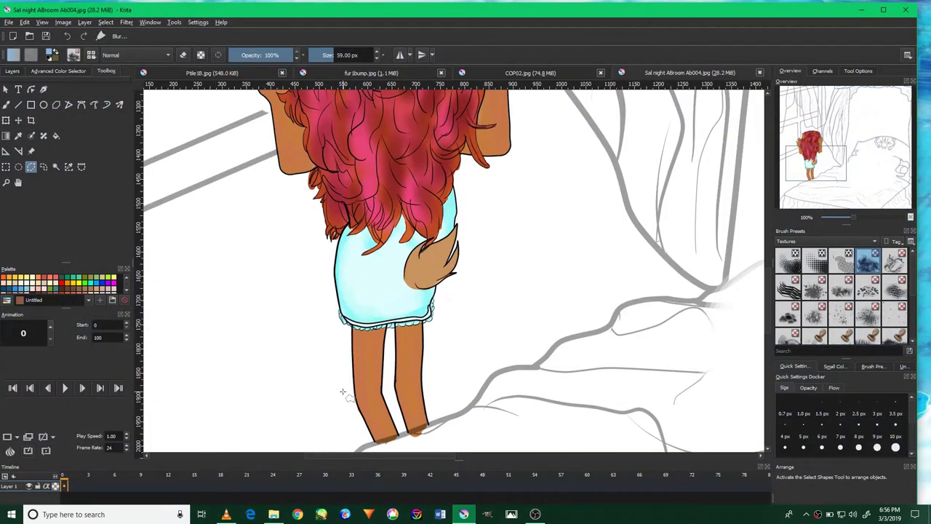
Zoom in on the skirt and place the first polygonal selection points up its left edge.
{"action": "scroll", "coordinate": [380, 276], "scroll_direction": "up", "scroll_amount": 2}
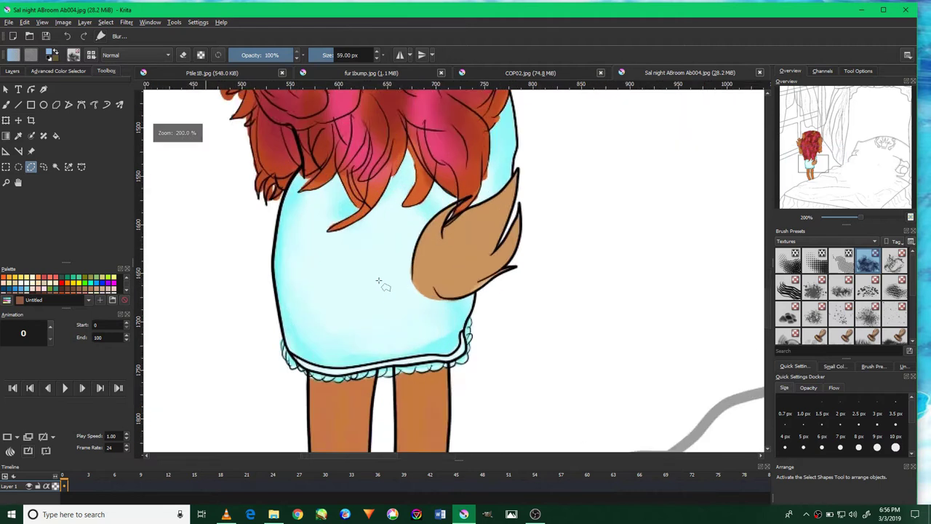
{"action": "scroll", "coordinate": [306, 307], "scroll_direction": "up", "scroll_amount": 1}
{"action": "scroll", "coordinate": [224, 271], "scroll_direction": "up", "scroll_amount": 2}
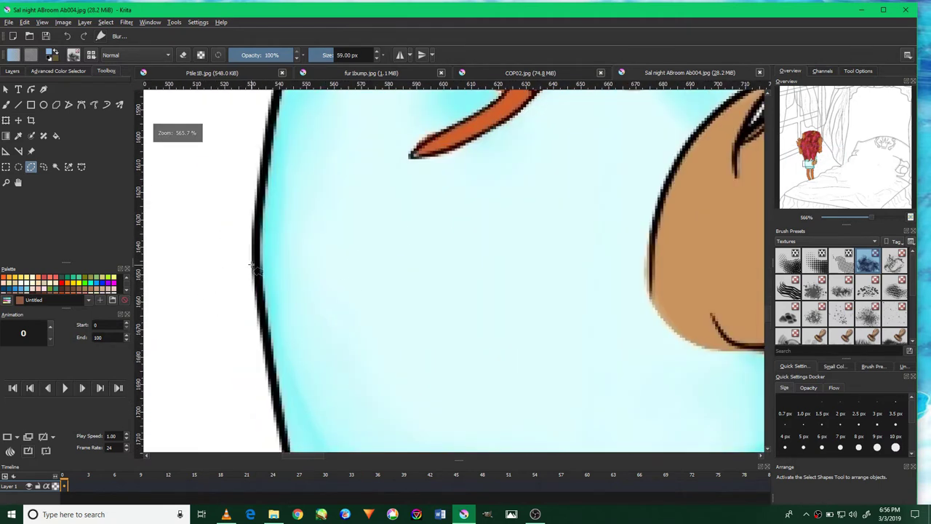
{"action": "left_click", "coordinate": [250, 257]}
{"action": "left_click", "coordinate": [261, 145]}
{"action": "left_click", "coordinate": [534, 514]}
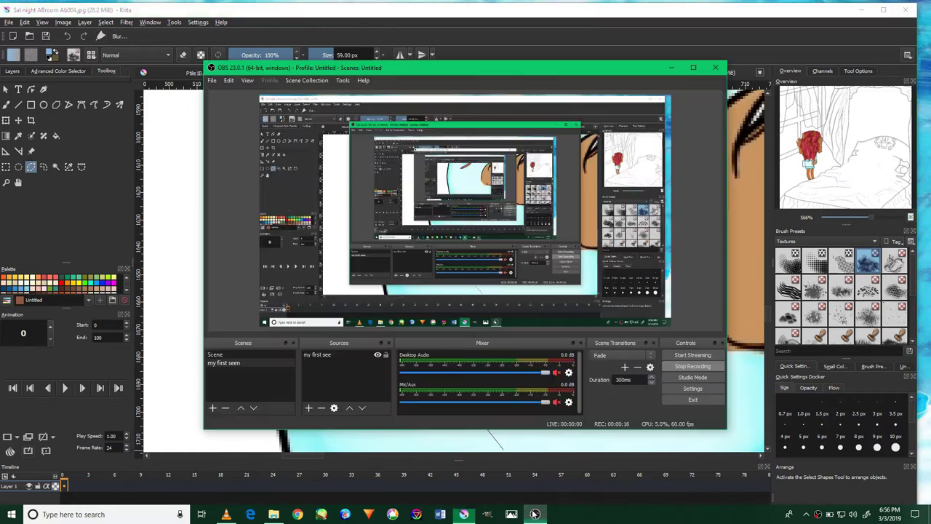
{"action": "left_click", "coordinate": [535, 513]}
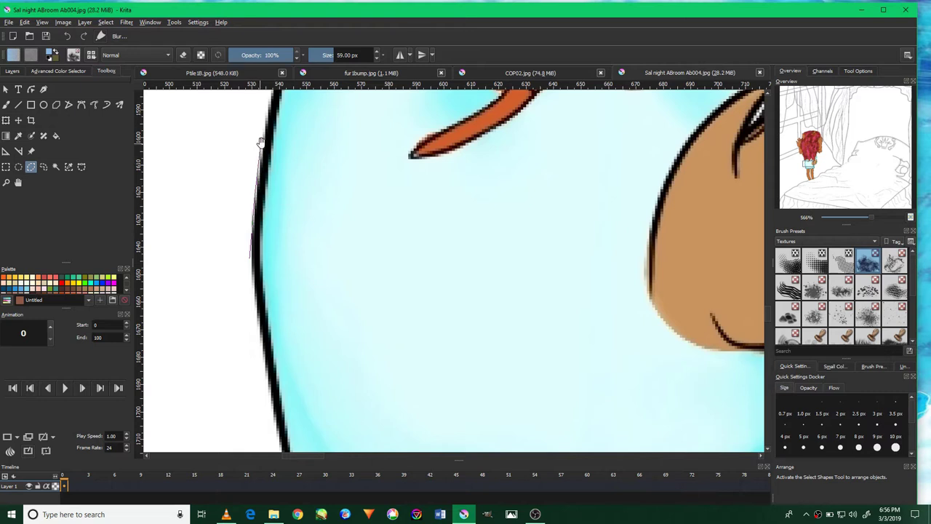
Add outline points along the girl's hair edge up to the strand tips.
{"action": "scroll", "coordinate": [260, 168], "scroll_direction": "up", "scroll_amount": 3}
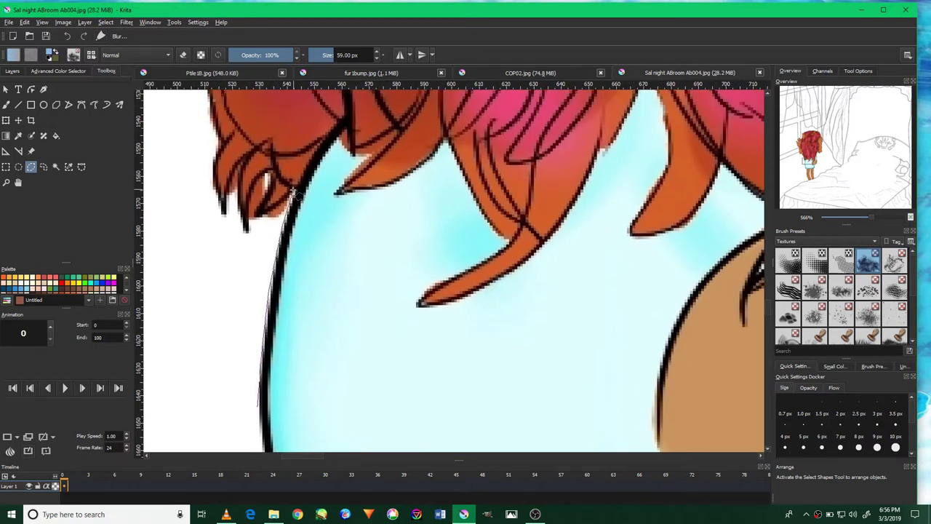
{"action": "left_click", "coordinate": [245, 234]}
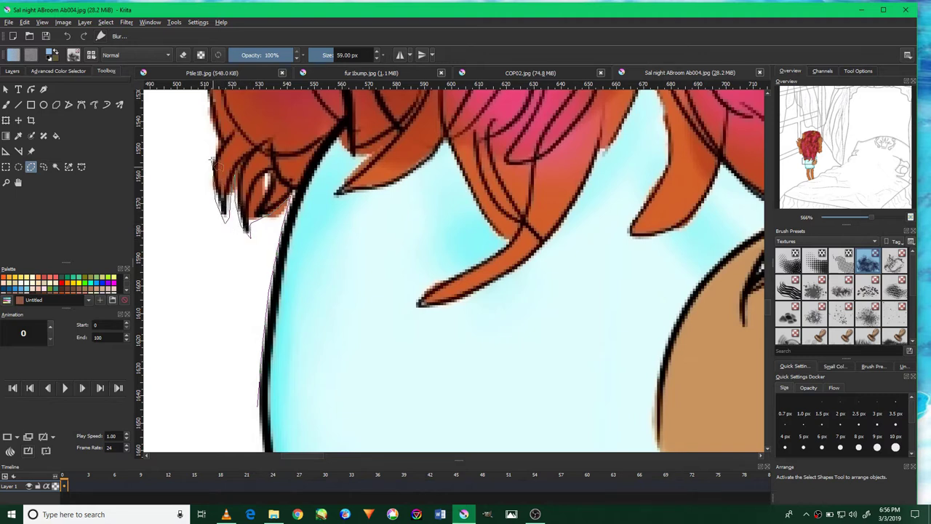
{"action": "scroll", "coordinate": [216, 145], "scroll_direction": "up", "scroll_amount": 3}
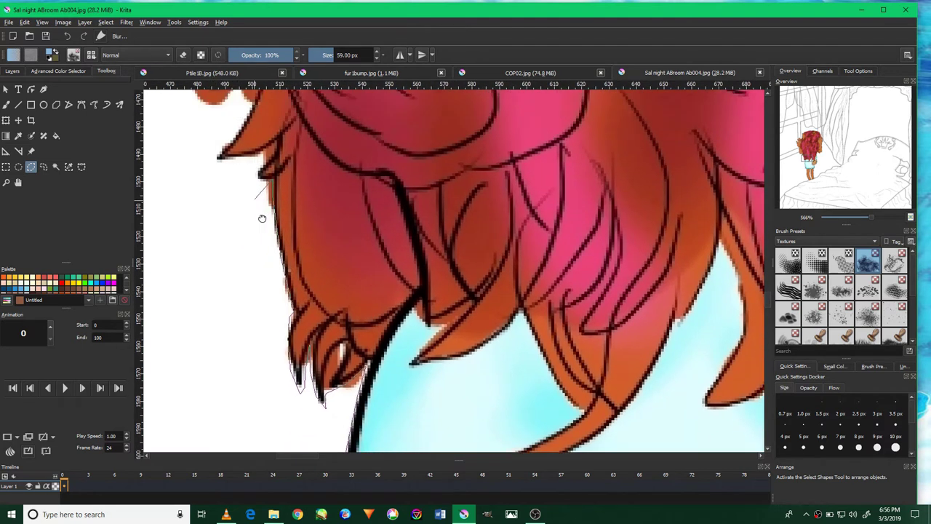
{"action": "left_click_drag", "start_coordinate": [227, 120], "coordinate": [267, 235]}
{"action": "left_click", "coordinate": [266, 226]}
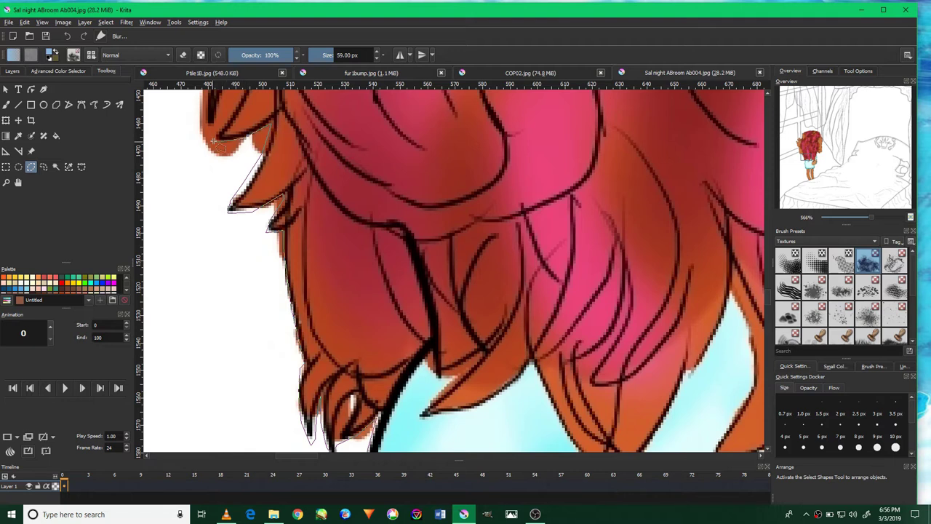
{"action": "left_click_drag", "start_coordinate": [207, 122], "coordinate": [209, 232]}
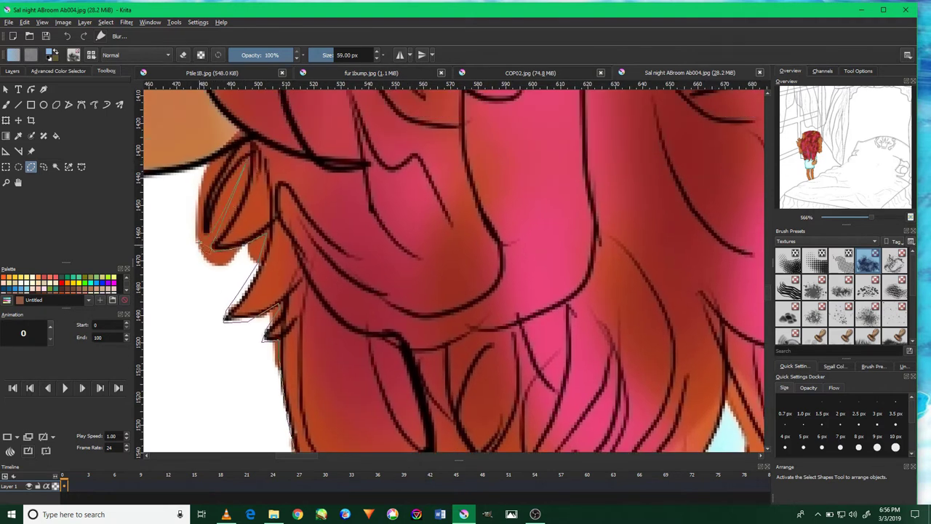
{"action": "left_click", "coordinate": [198, 170]}
Trace the outline under the raised arm and up the hand's left edge.
{"action": "left_click_drag", "start_coordinate": [187, 182], "coordinate": [311, 213]}
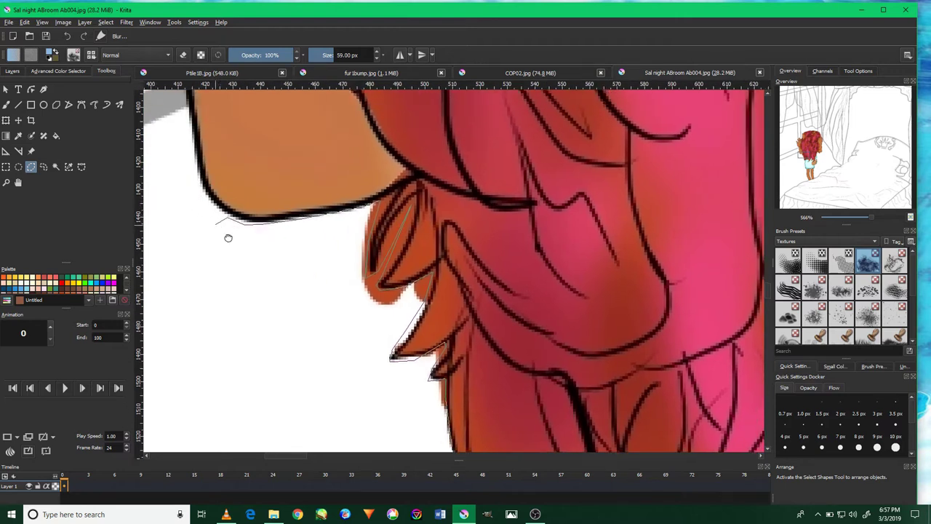
{"action": "left_click_drag", "start_coordinate": [222, 213], "coordinate": [203, 254]}
{"action": "left_click", "coordinate": [246, 250]}
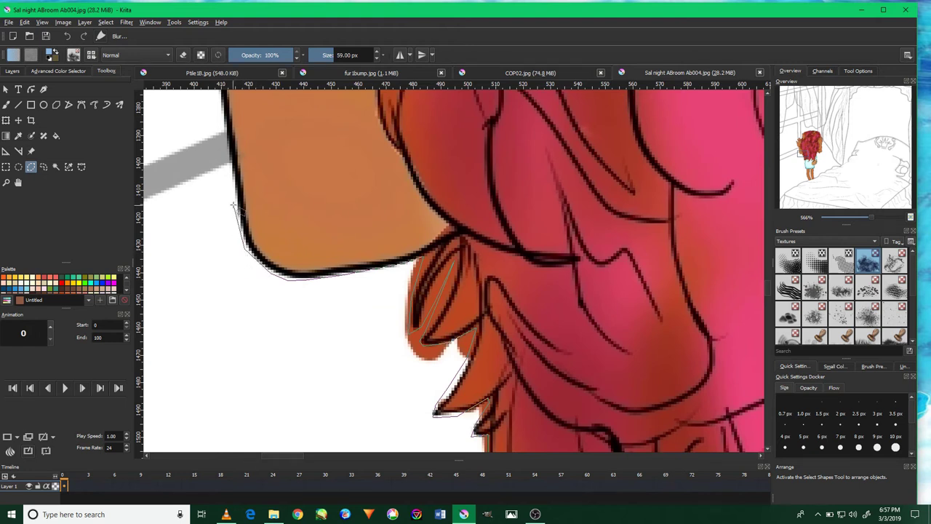
{"action": "scroll", "coordinate": [227, 149], "scroll_direction": "up", "scroll_amount": 3}
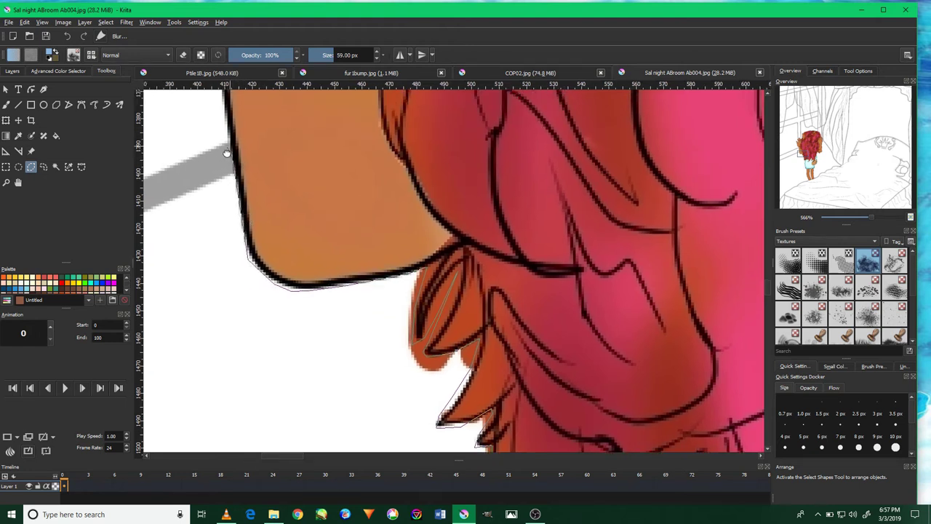
{"action": "scroll", "coordinate": [217, 160], "scroll_direction": "up", "scroll_amount": 2}
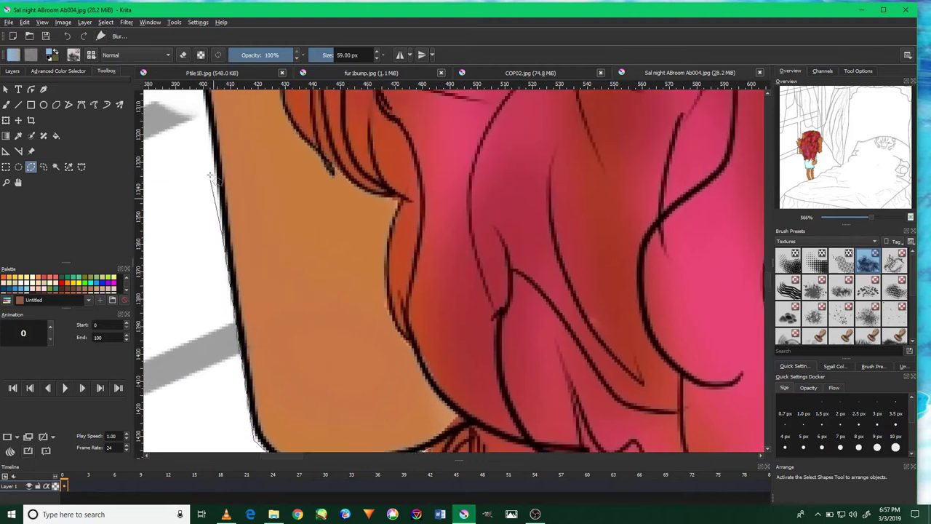
{"action": "scroll", "coordinate": [213, 161], "scroll_direction": "up", "scroll_amount": 2}
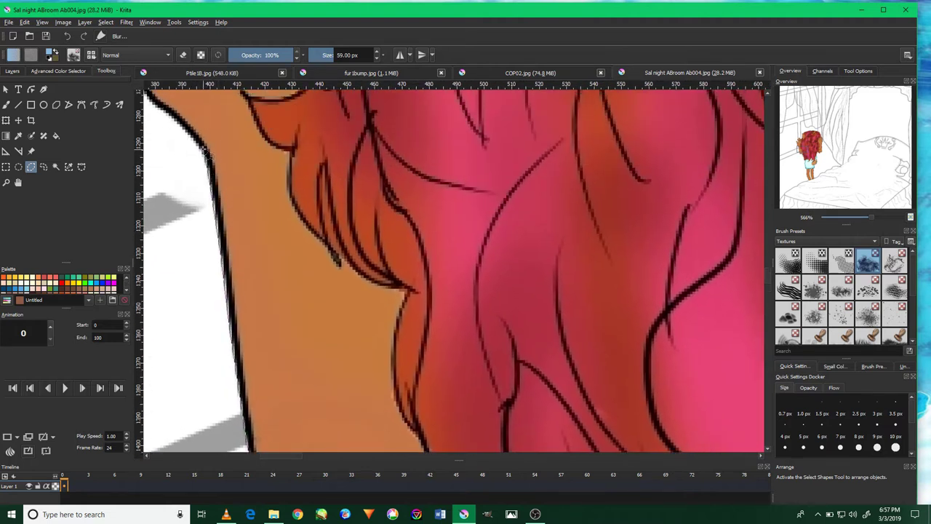
{"action": "scroll", "coordinate": [209, 182], "scroll_direction": "up", "scroll_amount": 2}
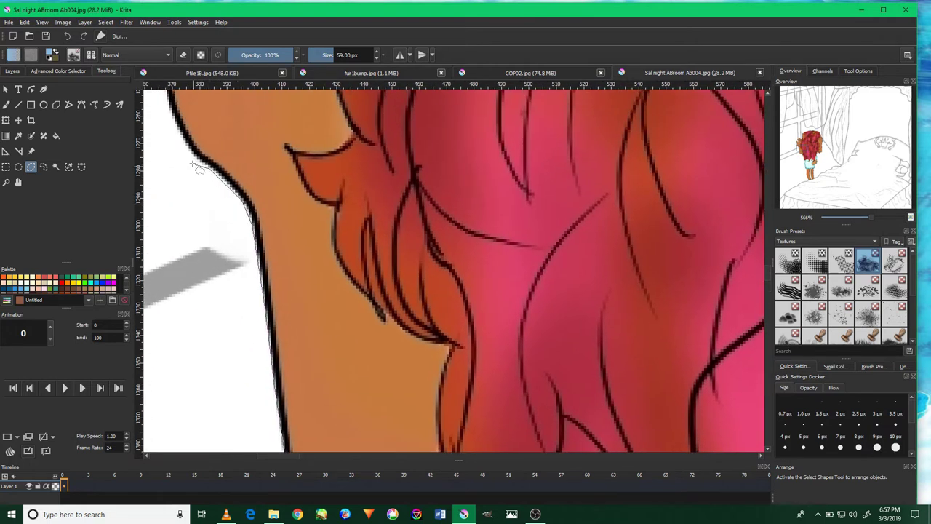
{"action": "scroll", "coordinate": [192, 164], "scroll_direction": "up", "scroll_amount": 1}
{"action": "scroll", "coordinate": [191, 162], "scroll_direction": "up", "scroll_amount": 1}
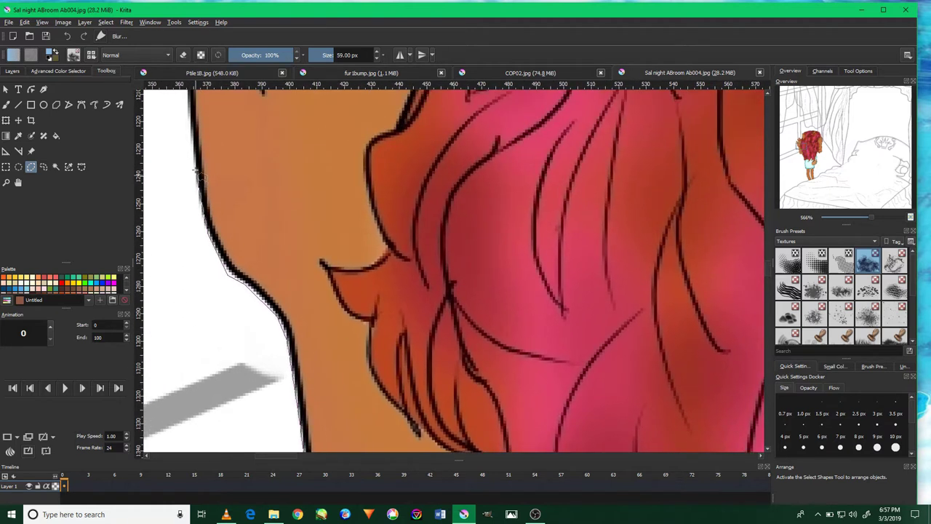
{"action": "scroll", "coordinate": [193, 164], "scroll_direction": "up", "scroll_amount": 1}
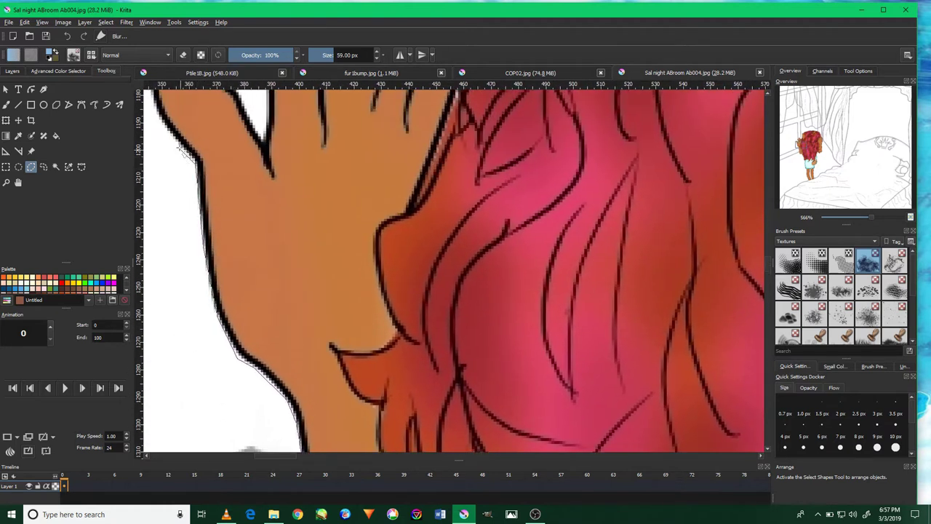
{"action": "scroll", "coordinate": [182, 149], "scroll_direction": "up", "scroll_amount": 1}
{"action": "mouse_move", "coordinate": [222, 217]}
{"action": "left_mouse_down"}
{"action": "mouse_move", "coordinate": [195, 123]}
{"action": "mouse_move", "coordinate": [271, 143]}
{"action": "mouse_move", "coordinate": [289, 170]}
{"action": "mouse_move", "coordinate": [309, 166]}
{"action": "mouse_move", "coordinate": [300, 138]}
{"action": "mouse_move", "coordinate": [309, 190]}
{"action": "mouse_move", "coordinate": [283, 117]}
{"action": "mouse_move", "coordinate": [277, 166]}
{"action": "mouse_move", "coordinate": [288, 143]}
{"action": "left_mouse_up"}
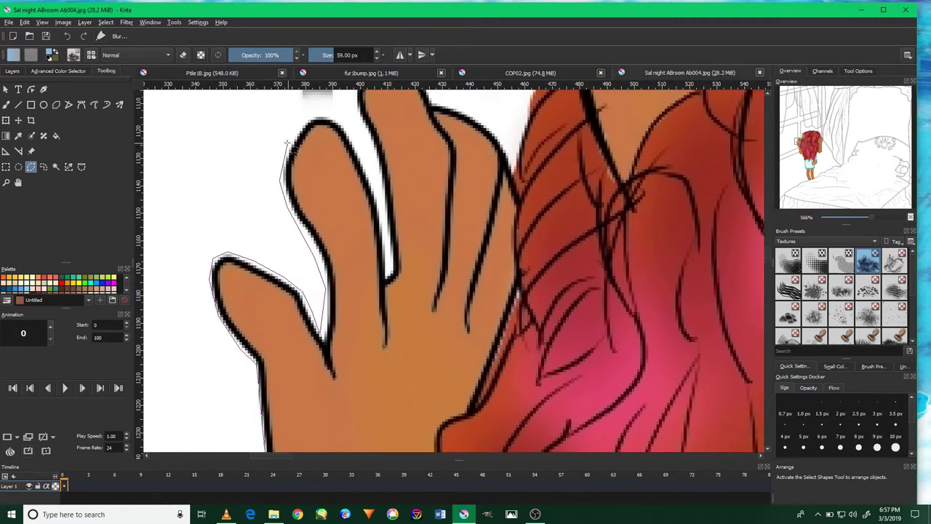
Trace the outline over the fingertip, around the finger and up the hair edge.
{"action": "left_click_drag", "start_coordinate": [322, 113], "coordinate": [352, 138]}
{"action": "mouse_move", "coordinate": [355, 174]}
{"action": "left_mouse_down"}
{"action": "mouse_move", "coordinate": [385, 202]}
{"action": "mouse_move", "coordinate": [390, 266]}
{"action": "left_mouse_up"}
{"action": "mouse_move", "coordinate": [387, 207]}
{"action": "left_mouse_down"}
{"action": "mouse_move", "coordinate": [371, 158]}
{"action": "mouse_move", "coordinate": [376, 218]}
{"action": "mouse_move", "coordinate": [366, 160]}
{"action": "mouse_move", "coordinate": [415, 146]}
{"action": "mouse_move", "coordinate": [512, 208]}
{"action": "mouse_move", "coordinate": [525, 240]}
{"action": "mouse_move", "coordinate": [535, 188]}
{"action": "left_mouse_up"}
{"action": "mouse_move", "coordinate": [576, 126]}
{"action": "left_mouse_down"}
{"action": "mouse_move", "coordinate": [544, 187]}
{"action": "mouse_move", "coordinate": [542, 139]}
{"action": "left_mouse_up"}
{"action": "scroll", "coordinate": [546, 174], "scroll_direction": "up", "scroll_amount": 2}
{"action": "scroll", "coordinate": [542, 145], "scroll_direction": "up", "scroll_amount": 2}
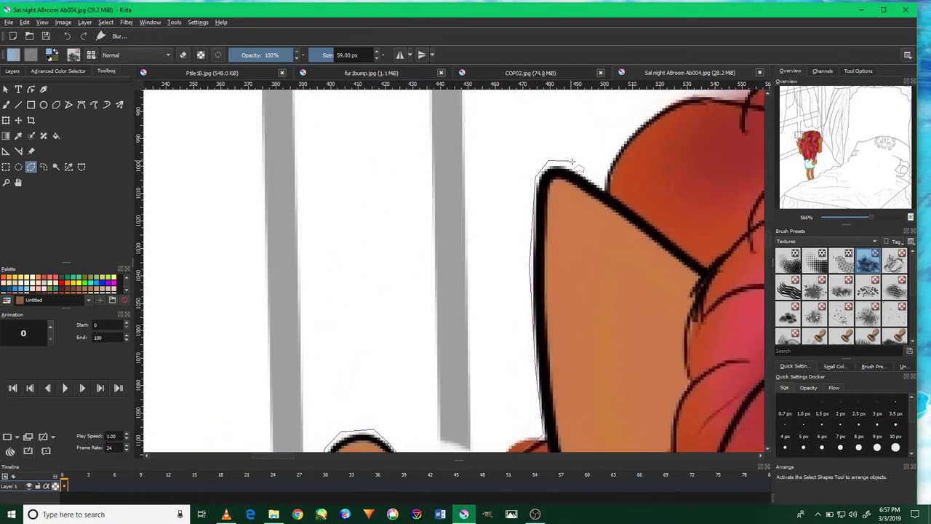
{"action": "mouse_move", "coordinate": [608, 156]}
{"action": "left_mouse_down"}
{"action": "mouse_move", "coordinate": [569, 152]}
{"action": "mouse_move", "coordinate": [593, 163]}
{"action": "mouse_move", "coordinate": [675, 125]}
{"action": "mouse_move", "coordinate": [507, 160]}
{"action": "mouse_move", "coordinate": [565, 166]}
{"action": "left_mouse_up"}
{"action": "scroll", "coordinate": [569, 153], "scroll_direction": "up", "scroll_amount": 2}
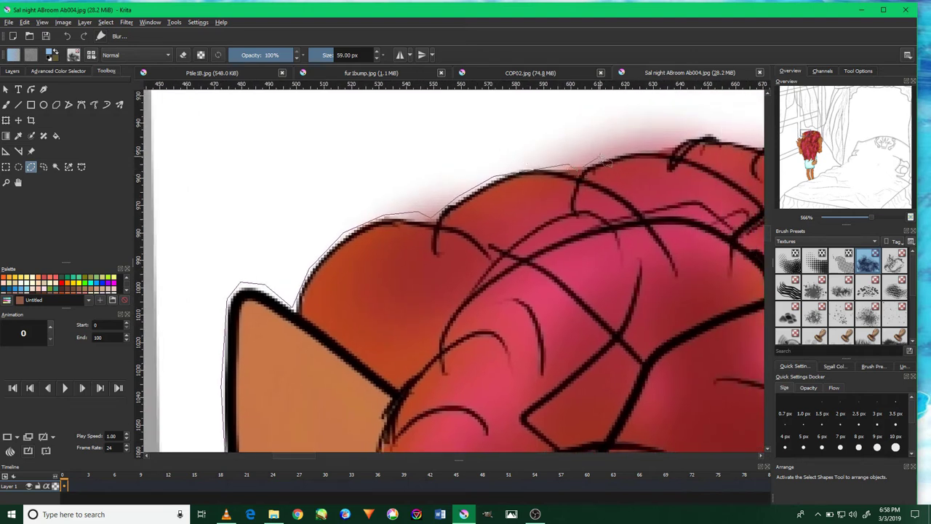
Extend the outline across the top of the hair and down its right edge.
{"action": "mouse_move", "coordinate": [687, 135]}
{"action": "left_mouse_down"}
{"action": "mouse_move", "coordinate": [545, 156]}
{"action": "mouse_move", "coordinate": [660, 153]}
{"action": "mouse_move", "coordinate": [578, 172]}
{"action": "mouse_move", "coordinate": [664, 175]}
{"action": "mouse_move", "coordinate": [697, 193]}
{"action": "mouse_move", "coordinate": [589, 189]}
{"action": "mouse_move", "coordinate": [631, 183]}
{"action": "left_mouse_up"}
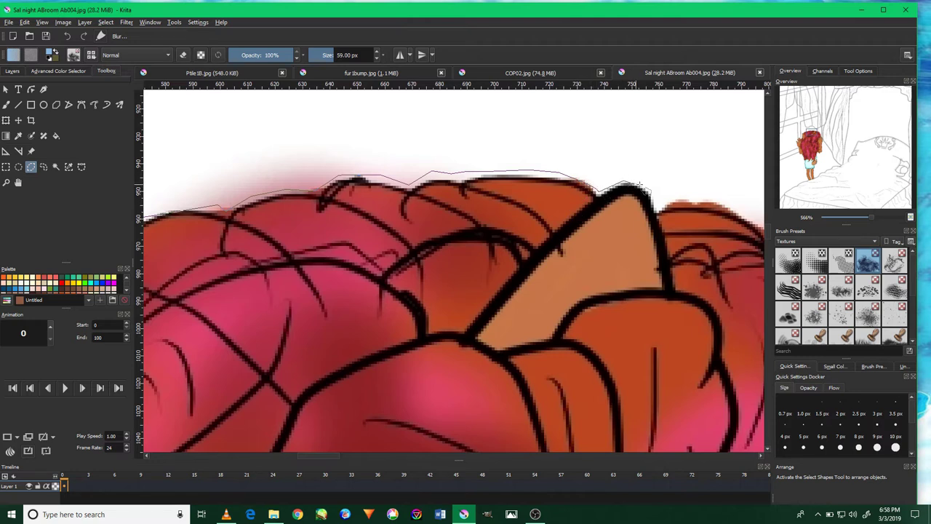
{"action": "left_click_drag", "start_coordinate": [694, 208], "coordinate": [618, 193]}
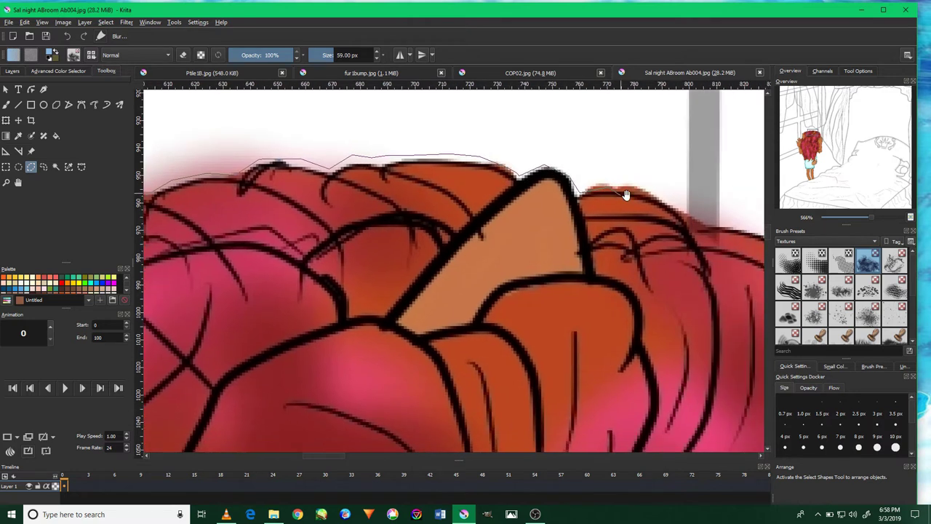
{"action": "mouse_move", "coordinate": [721, 217]}
{"action": "left_mouse_down"}
{"action": "mouse_move", "coordinate": [633, 195]}
{"action": "mouse_move", "coordinate": [709, 232]}
{"action": "mouse_move", "coordinate": [718, 247]}
{"action": "mouse_move", "coordinate": [608, 187]}
{"action": "mouse_move", "coordinate": [633, 244]}
{"action": "mouse_move", "coordinate": [632, 284]}
{"action": "mouse_move", "coordinate": [670, 325]}
{"action": "mouse_move", "coordinate": [635, 280]}
{"action": "mouse_move", "coordinate": [610, 171]}
{"action": "left_mouse_up"}
{"action": "mouse_move", "coordinate": [640, 211]}
{"action": "left_mouse_down"}
{"action": "mouse_move", "coordinate": [651, 270]}
{"action": "mouse_move", "coordinate": [643, 342]}
{"action": "left_mouse_up"}
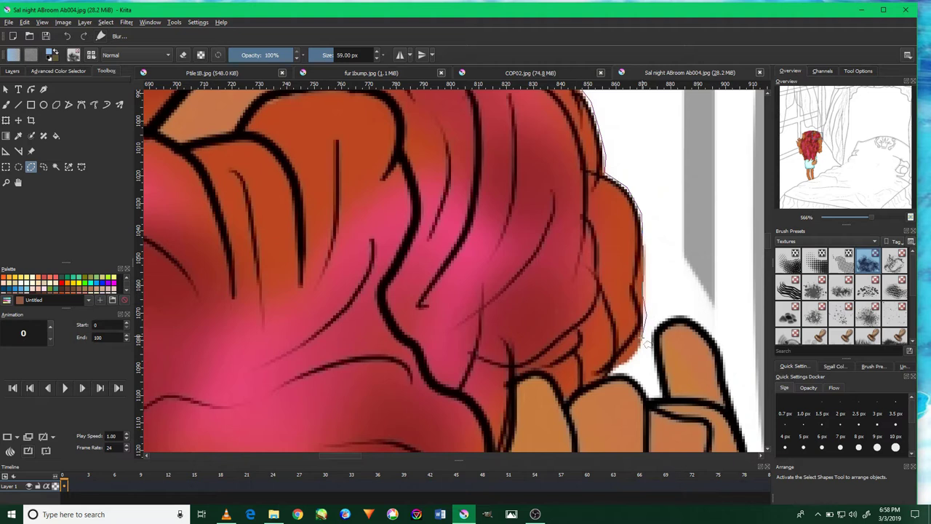
{"action": "mouse_move", "coordinate": [653, 366]}
{"action": "left_mouse_down"}
{"action": "mouse_move", "coordinate": [648, 328]}
{"action": "mouse_move", "coordinate": [703, 321]}
{"action": "mouse_move", "coordinate": [696, 393]}
{"action": "mouse_move", "coordinate": [689, 307]}
{"action": "mouse_move", "coordinate": [662, 304]}
{"action": "mouse_move", "coordinate": [653, 322]}
{"action": "left_mouse_up"}
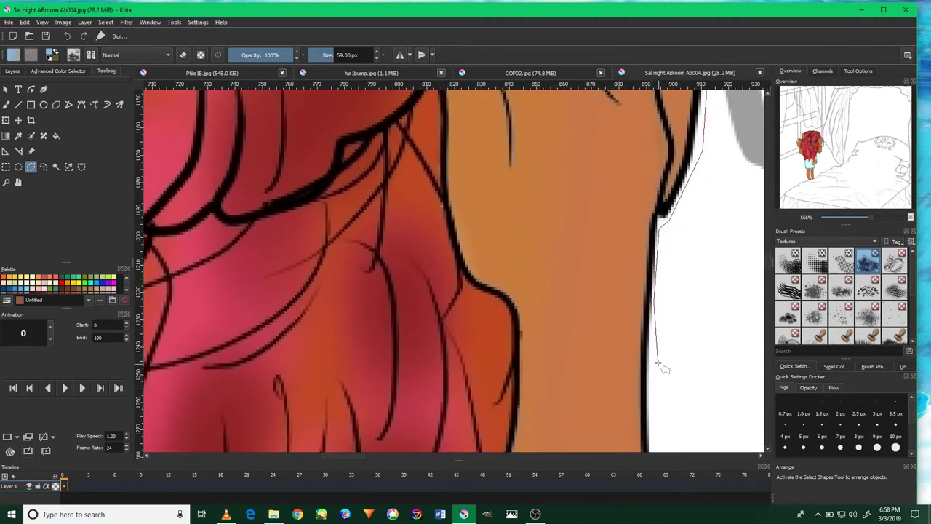
Trace the arm's outer edge and hanging strand tip to a corner on the sleeve.
{"action": "mouse_move", "coordinate": [657, 362]}
{"action": "left_mouse_down"}
{"action": "mouse_move", "coordinate": [635, 350]}
{"action": "mouse_move", "coordinate": [653, 348]}
{"action": "mouse_move", "coordinate": [575, 378]}
{"action": "mouse_move", "coordinate": [489, 376]}
{"action": "mouse_move", "coordinate": [522, 416]}
{"action": "left_mouse_up"}
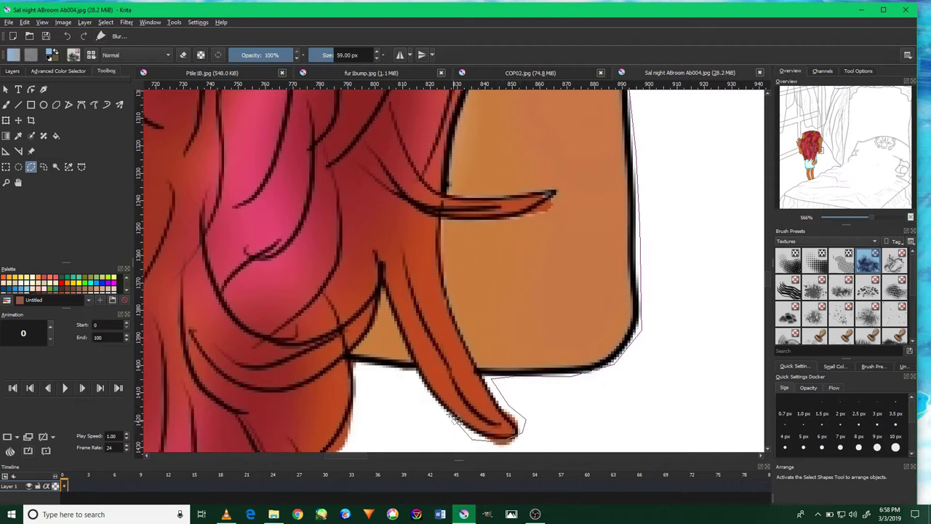
{"action": "mouse_move", "coordinate": [417, 384]}
{"action": "left_mouse_down"}
{"action": "mouse_move", "coordinate": [398, 370]}
{"action": "mouse_move", "coordinate": [366, 375]}
{"action": "mouse_move", "coordinate": [429, 313]}
{"action": "left_mouse_up"}
{"action": "mouse_move", "coordinate": [388, 361]}
{"action": "left_mouse_down"}
{"action": "mouse_move", "coordinate": [398, 389]}
{"action": "mouse_move", "coordinate": [418, 286]}
{"action": "mouse_move", "coordinate": [408, 323]}
{"action": "mouse_move", "coordinate": [428, 364]}
{"action": "mouse_move", "coordinate": [426, 391]}
{"action": "mouse_move", "coordinate": [428, 348]}
{"action": "mouse_move", "coordinate": [426, 395]}
{"action": "mouse_move", "coordinate": [432, 349]}
{"action": "mouse_move", "coordinate": [426, 354]}
{"action": "left_mouse_up"}
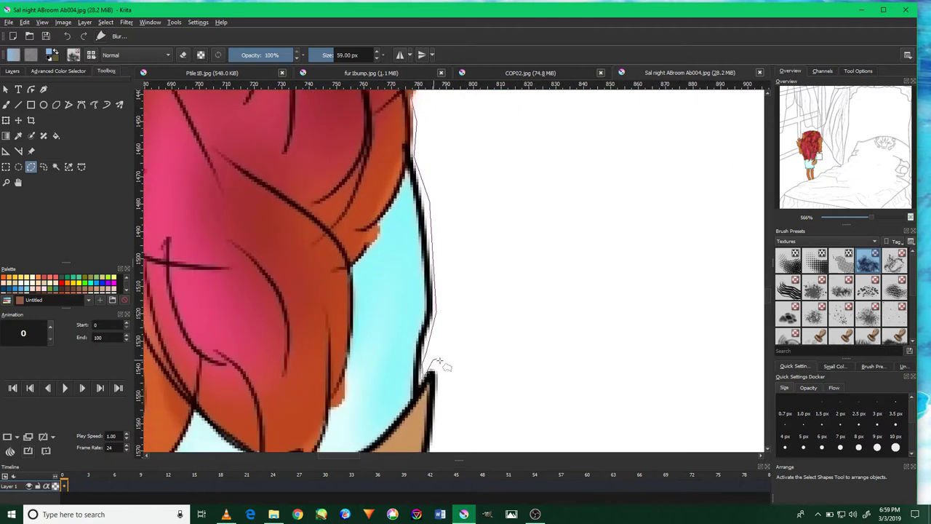
{"action": "left_click", "coordinate": [433, 378]}
Add selection points along the fur sleeve edge down to its tip.
{"action": "scroll", "coordinate": [437, 353], "scroll_direction": "down", "scroll_amount": 3}
{"action": "scroll", "coordinate": [436, 352], "scroll_direction": "down", "scroll_amount": 5}
{"action": "scroll", "coordinate": [439, 350], "scroll_direction": "down", "scroll_amount": 2}
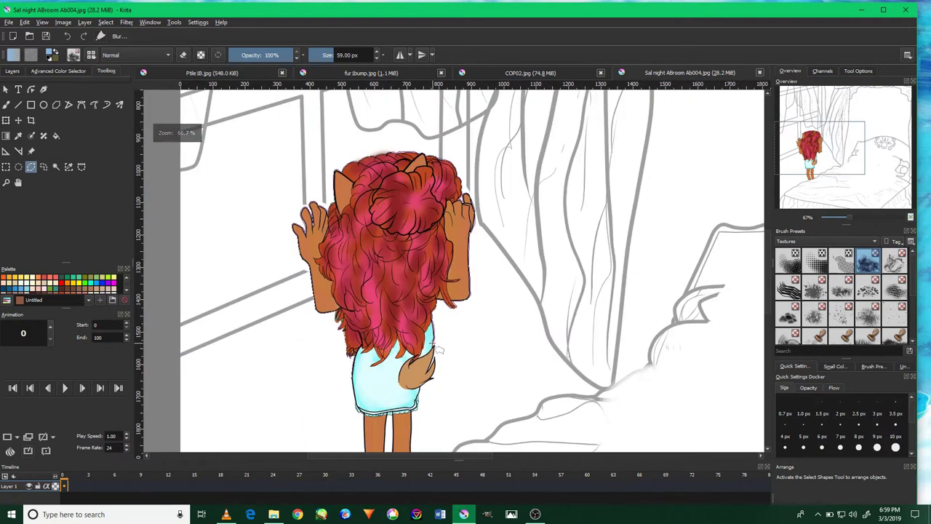
{"action": "scroll", "coordinate": [436, 351], "scroll_direction": "up", "scroll_amount": 3}
{"action": "scroll", "coordinate": [436, 350], "scroll_direction": "up", "scroll_amount": 4}
{"action": "scroll", "coordinate": [445, 353], "scroll_direction": "up", "scroll_amount": 3}
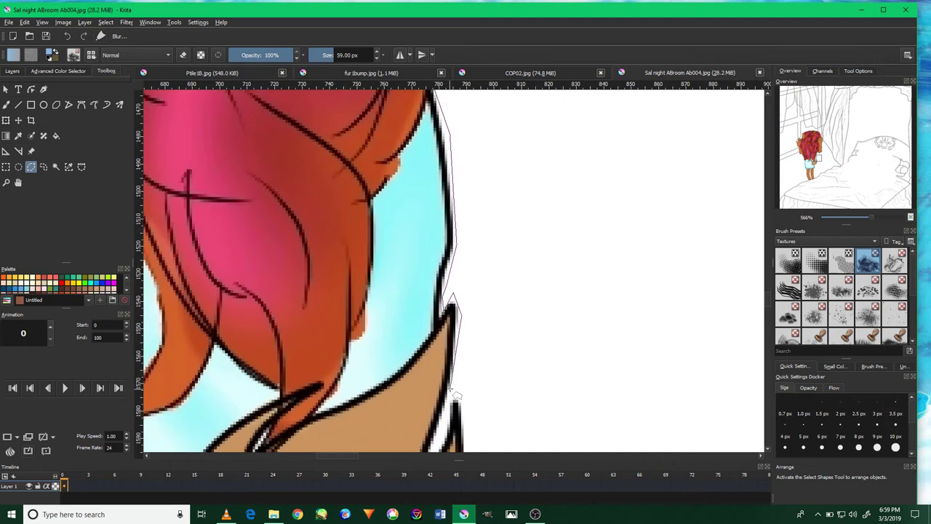
{"action": "left_click_drag", "start_coordinate": [453, 374], "coordinate": [490, 265]}
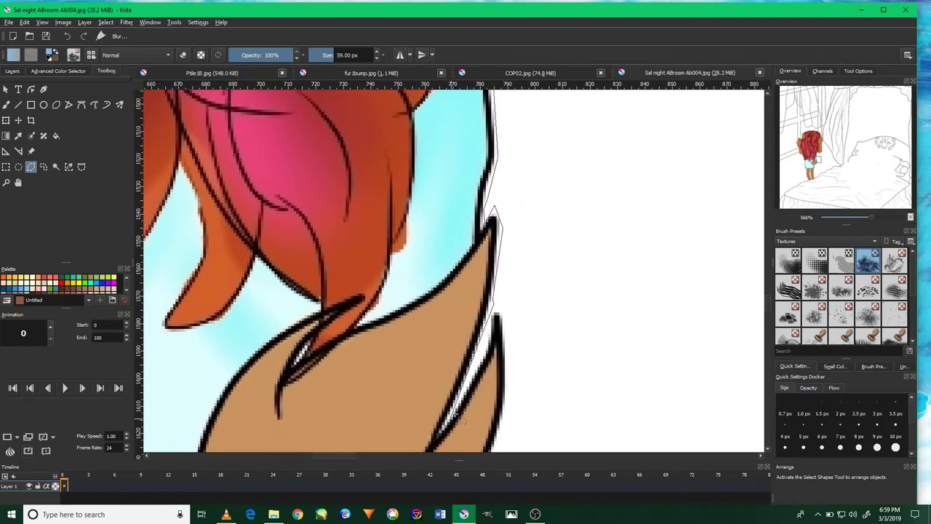
{"action": "left_click", "coordinate": [502, 313]}
{"action": "left_click_drag", "start_coordinate": [512, 352], "coordinate": [526, 264]}
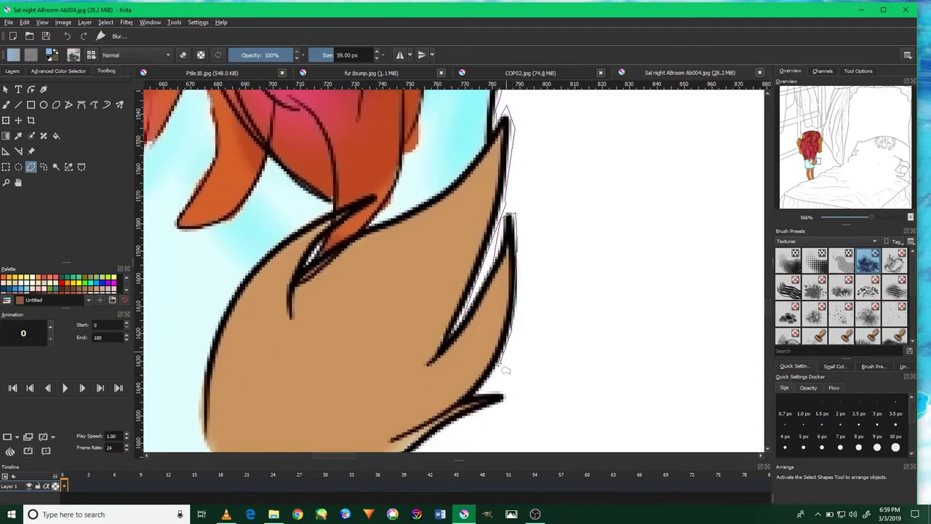
{"action": "left_click", "coordinate": [509, 397]}
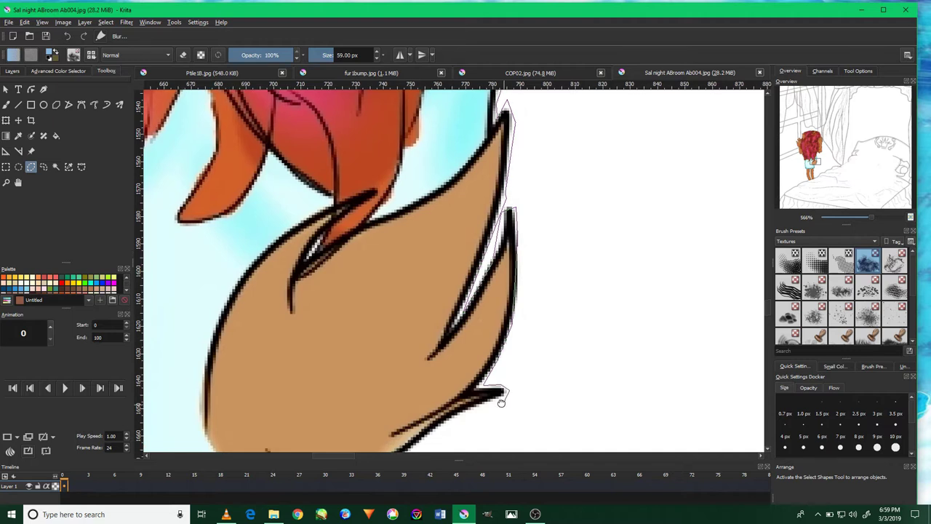
Continue selection points along the lower fur edge and the skirt ruffle.
{"action": "scroll", "coordinate": [499, 393], "scroll_direction": "down", "scroll_amount": 3}
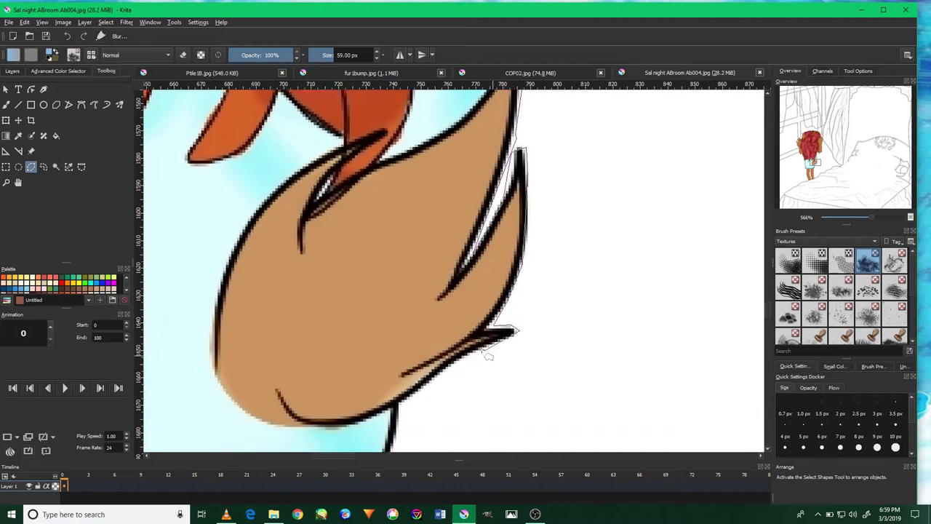
{"action": "left_click", "coordinate": [399, 406]}
{"action": "scroll", "coordinate": [399, 406], "scroll_direction": "down", "scroll_amount": 3}
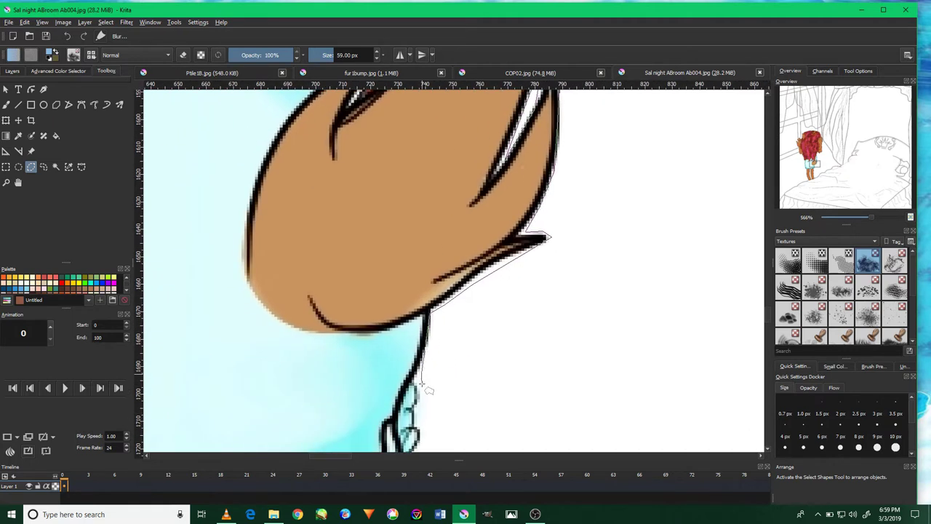
{"action": "left_click", "coordinate": [421, 420]}
{"action": "scroll", "coordinate": [421, 421], "scroll_direction": "down", "scroll_amount": 3}
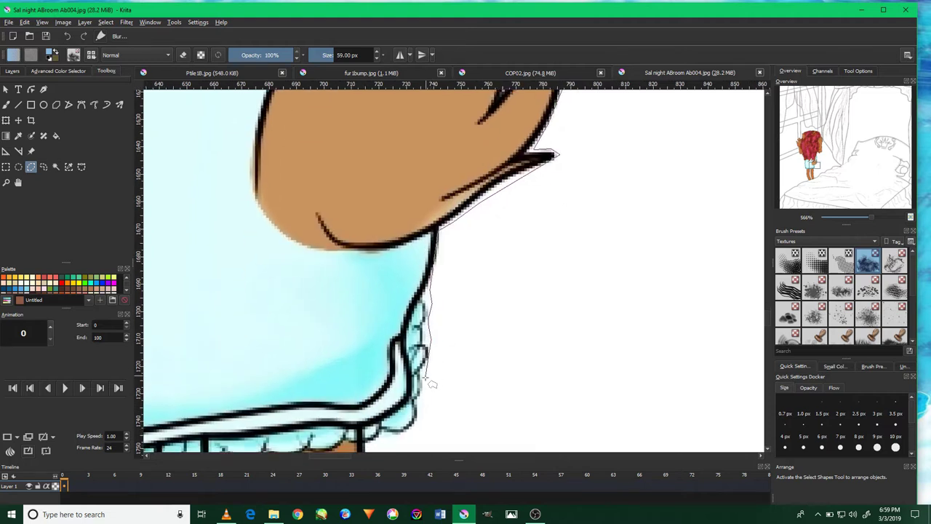
{"action": "scroll", "coordinate": [406, 437], "scroll_direction": "down", "scroll_amount": 3}
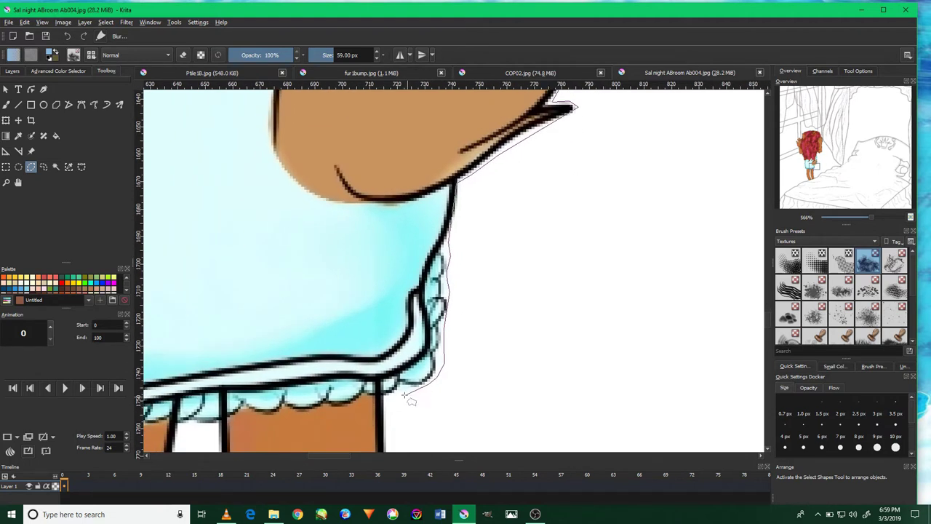
{"action": "left_click", "coordinate": [399, 385]}
{"action": "scroll", "coordinate": [399, 392], "scroll_direction": "down", "scroll_amount": 2}
{"action": "scroll", "coordinate": [405, 396], "scroll_direction": "down", "scroll_amount": 3}
{"action": "scroll", "coordinate": [407, 357], "scroll_direction": "down", "scroll_amount": 1}
{"action": "scroll", "coordinate": [410, 382], "scroll_direction": "down", "scroll_amount": 4}
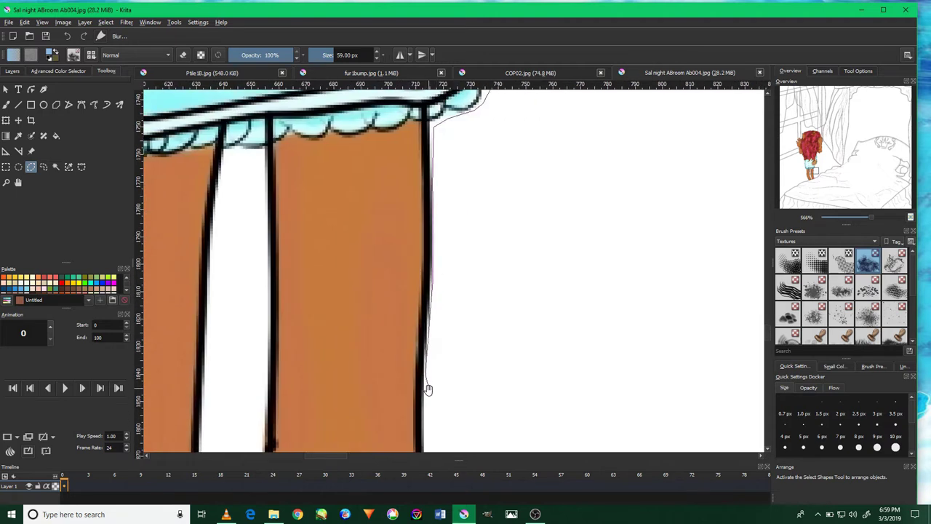
Add selection points down the leg outline to the leg's bottom corner.
{"action": "scroll", "coordinate": [432, 382], "scroll_direction": "down", "scroll_amount": 4}
{"action": "left_click", "coordinate": [459, 369]}
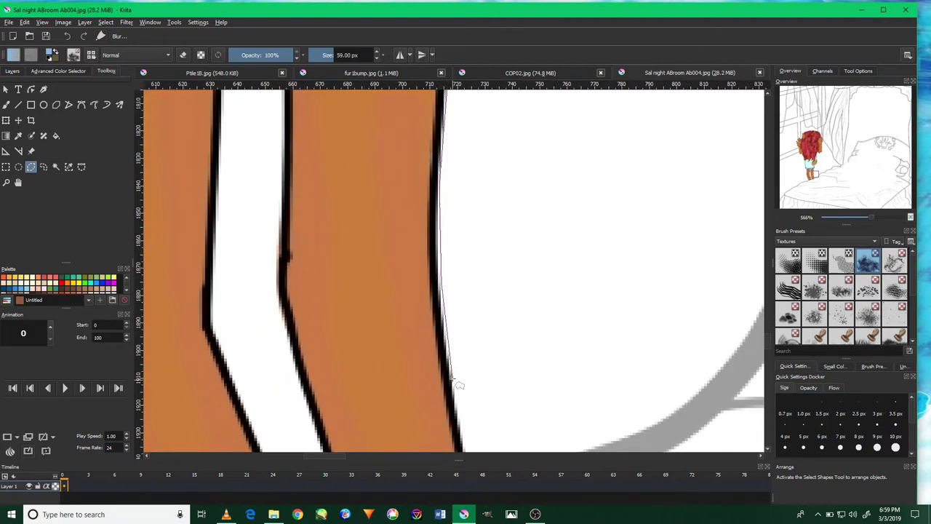
{"action": "scroll", "coordinate": [462, 385], "scroll_direction": "down", "scroll_amount": 2}
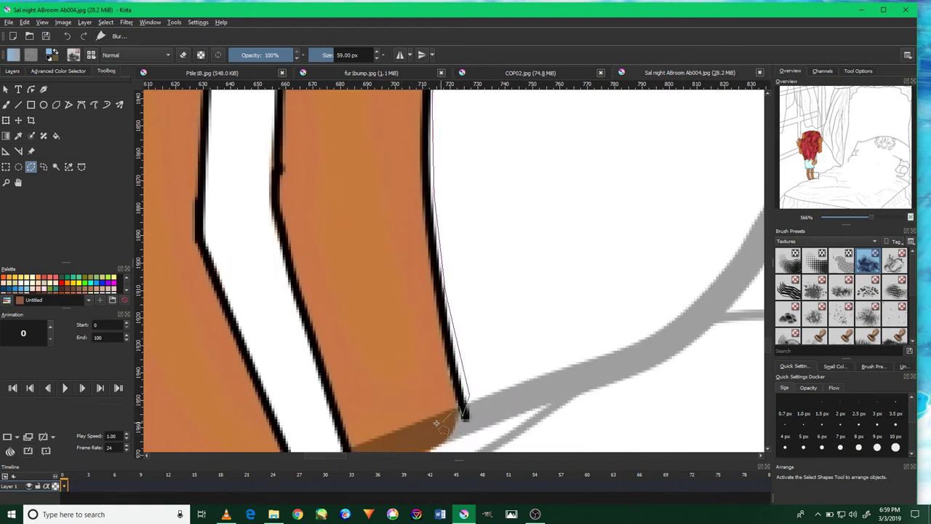
{"action": "left_click_drag", "start_coordinate": [408, 429], "coordinate": [438, 346]}
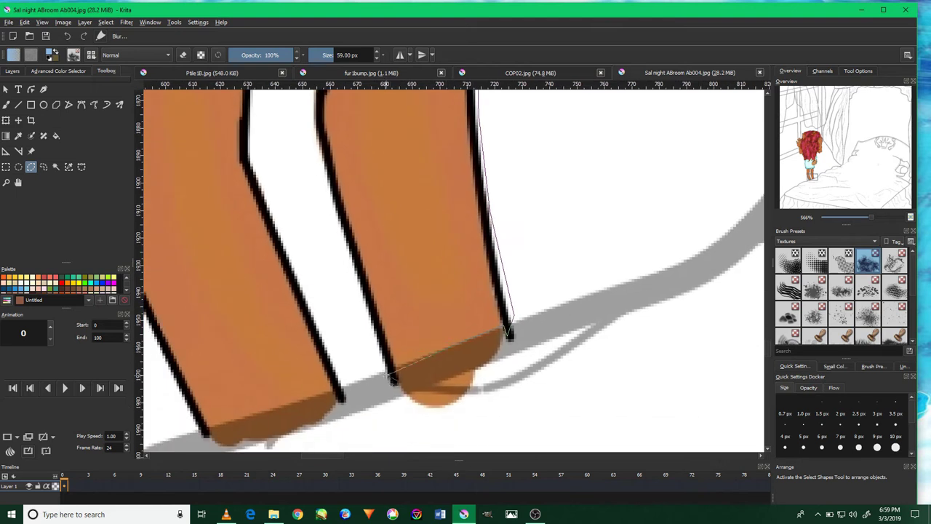
{"action": "left_click", "coordinate": [389, 375]}
{"action": "left_click_drag", "start_coordinate": [339, 227], "coordinate": [361, 289]}
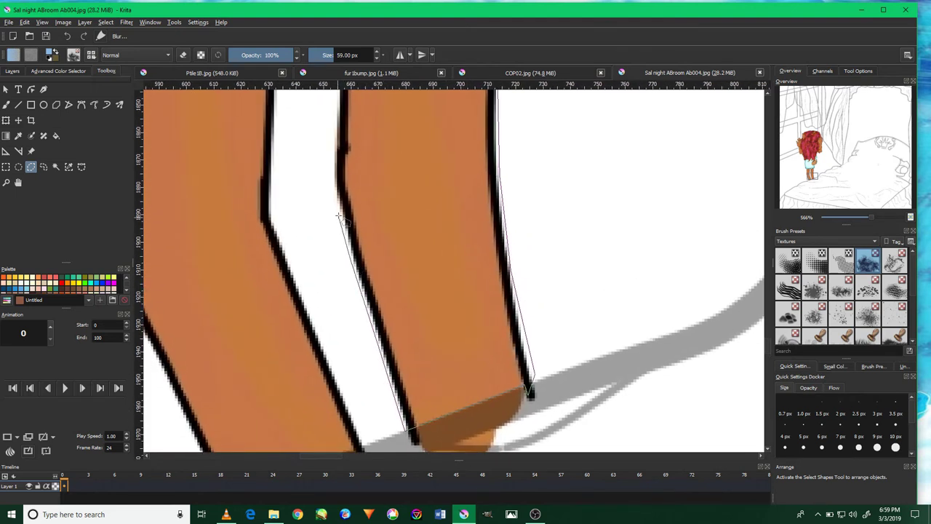
{"action": "scroll", "coordinate": [339, 186], "scroll_direction": "up", "scroll_amount": 2}
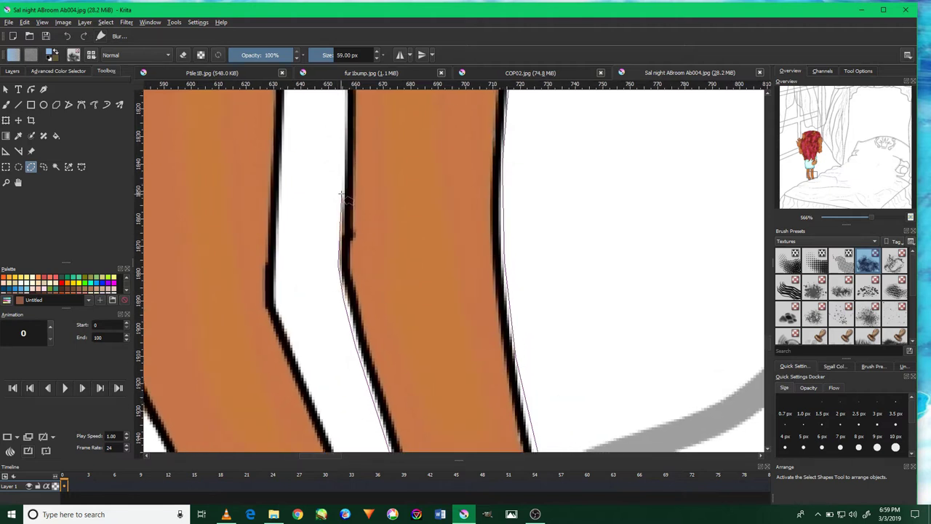
{"action": "scroll", "coordinate": [339, 218], "scroll_direction": "up", "scroll_amount": 2}
{"action": "scroll", "coordinate": [340, 218], "scroll_direction": "up", "scroll_amount": 2}
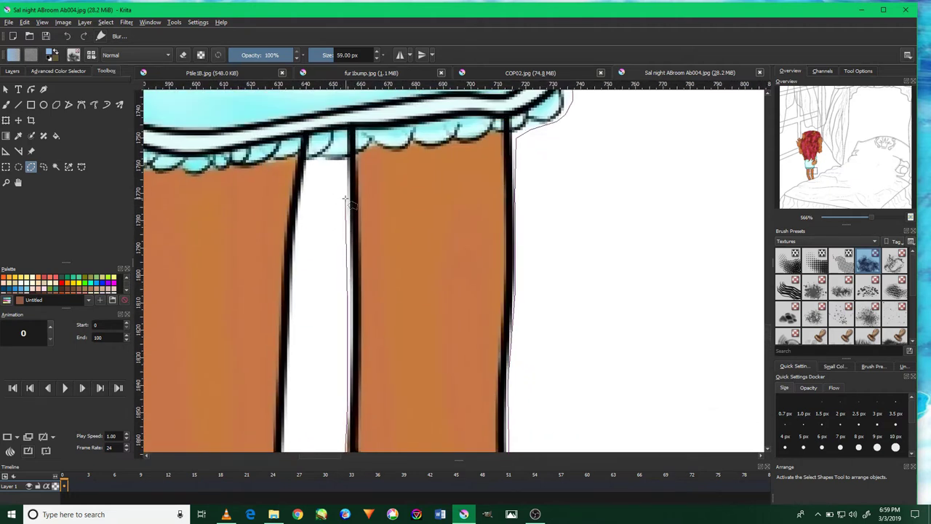
Add points in the gap between the legs, along the inner leg and under the left foot.
{"action": "left_click", "coordinate": [316, 160]}
{"action": "scroll", "coordinate": [313, 276], "scroll_direction": "down", "scroll_amount": 2}
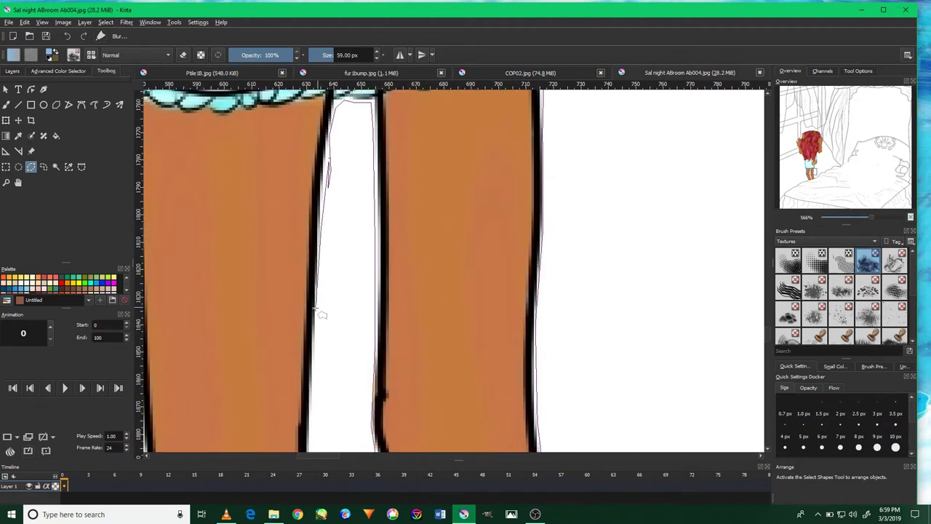
{"action": "scroll", "coordinate": [317, 320], "scroll_direction": "down", "scroll_amount": 2}
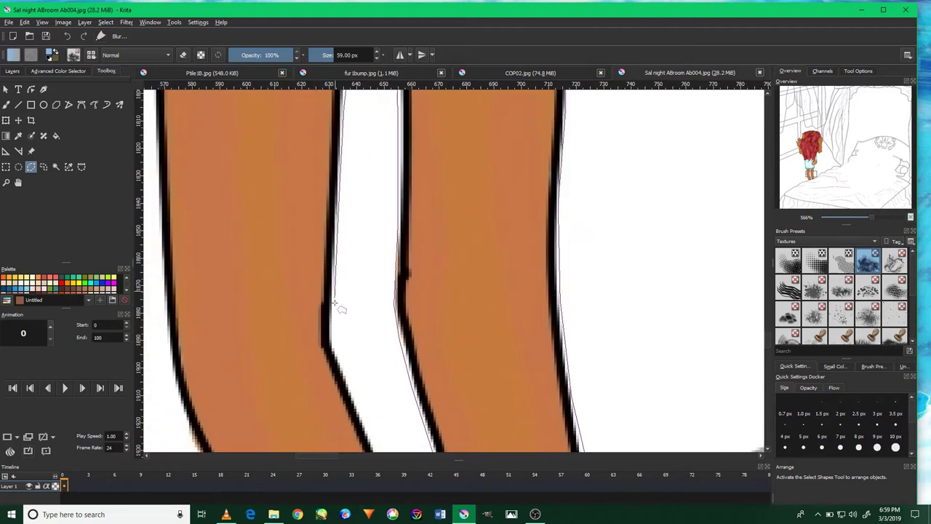
{"action": "left_click", "coordinate": [335, 342]}
{"action": "scroll", "coordinate": [356, 393], "scroll_direction": "down", "scroll_amount": 3}
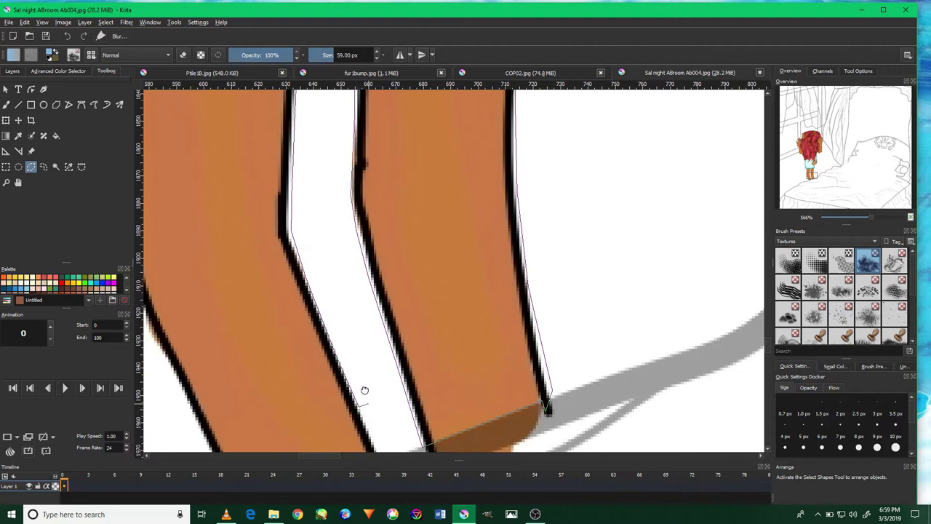
{"action": "scroll", "coordinate": [364, 390], "scroll_direction": "down", "scroll_amount": 3}
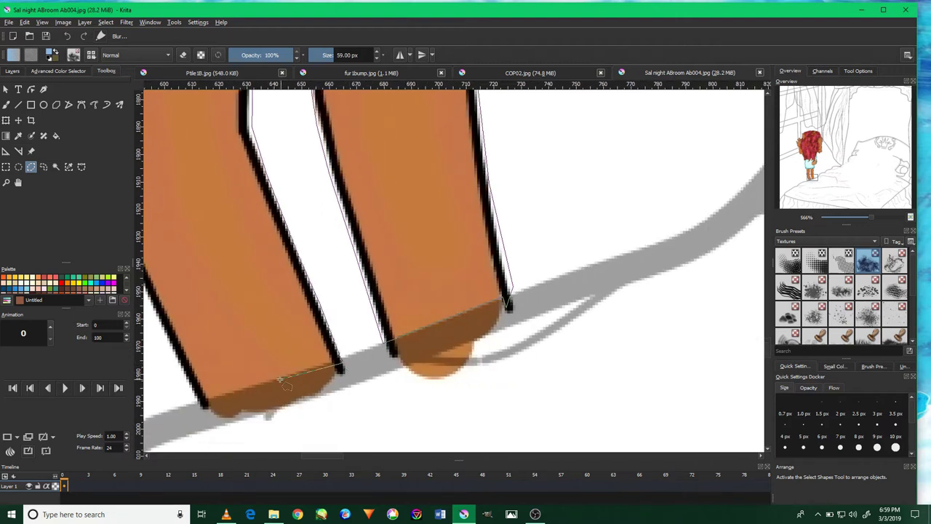
{"action": "left_click", "coordinate": [204, 402]}
Run the outline up the skirt's left side to the hair, closing the selection.
{"action": "scroll", "coordinate": [346, 341], "scroll_direction": "left", "scroll_amount": 2}
{"action": "scroll", "coordinate": [346, 341], "scroll_direction": "left", "scroll_amount": 1}
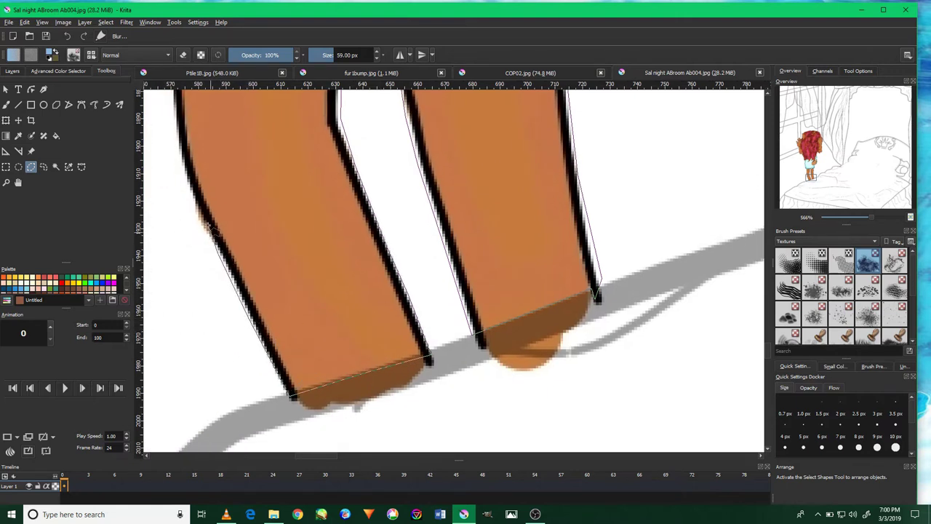
{"action": "scroll", "coordinate": [203, 222], "scroll_direction": "up", "scroll_amount": 2}
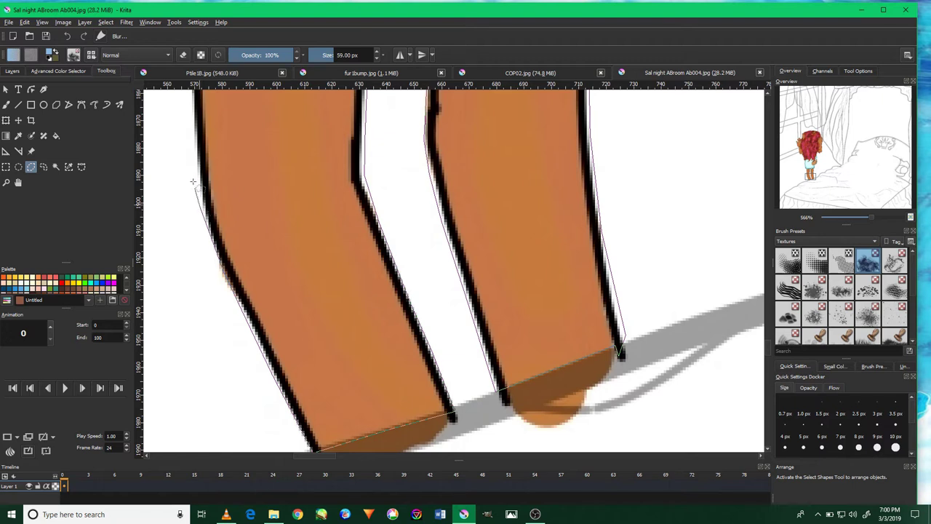
{"action": "scroll", "coordinate": [195, 168], "scroll_direction": "up", "scroll_amount": 2}
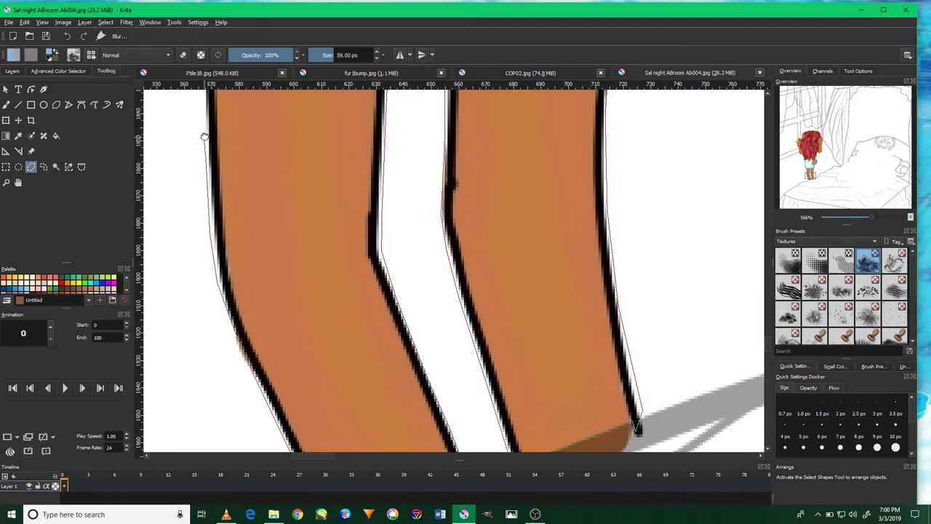
{"action": "scroll", "coordinate": [208, 162], "scroll_direction": "up", "scroll_amount": 3}
{"action": "scroll", "coordinate": [210, 160], "scroll_direction": "up", "scroll_amount": 2}
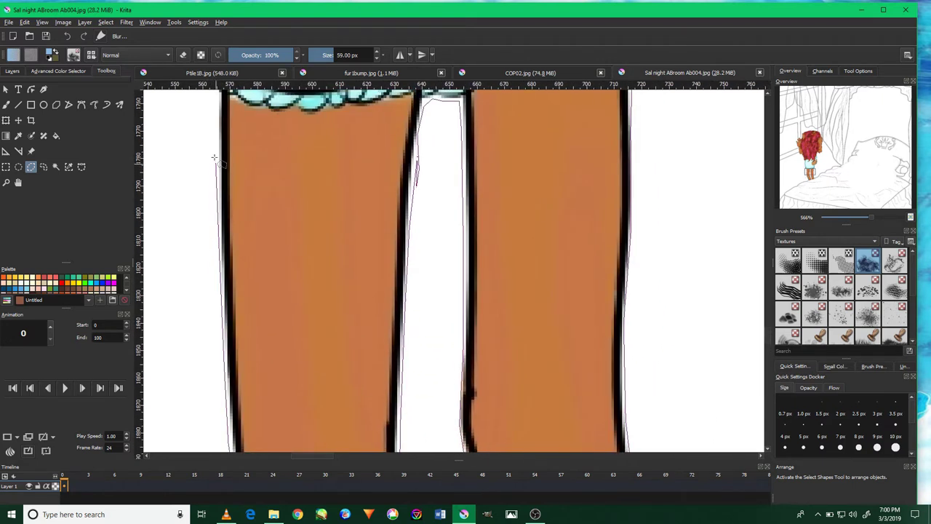
{"action": "scroll", "coordinate": [218, 174], "scroll_direction": "up", "scroll_amount": 2}
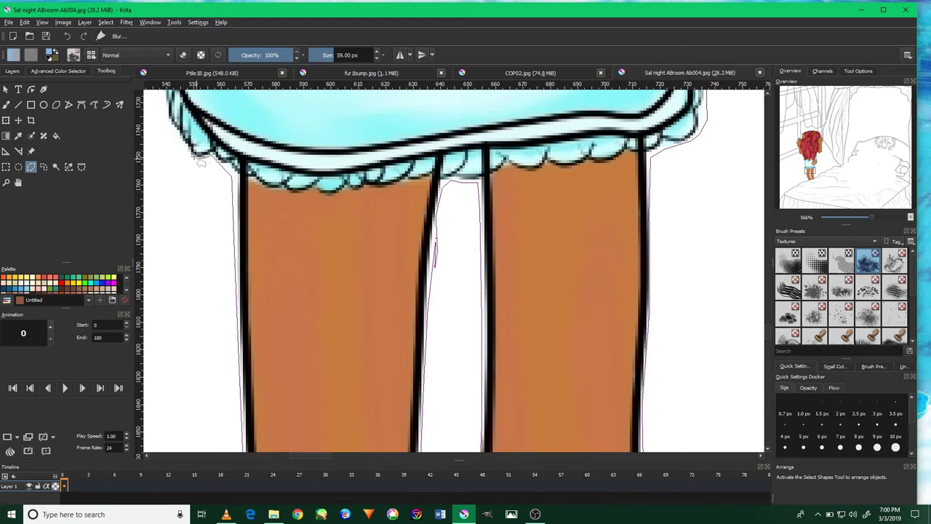
{"action": "scroll", "coordinate": [188, 149], "scroll_direction": "up", "scroll_amount": 2}
{"action": "scroll", "coordinate": [192, 170], "scroll_direction": "up", "scroll_amount": 1}
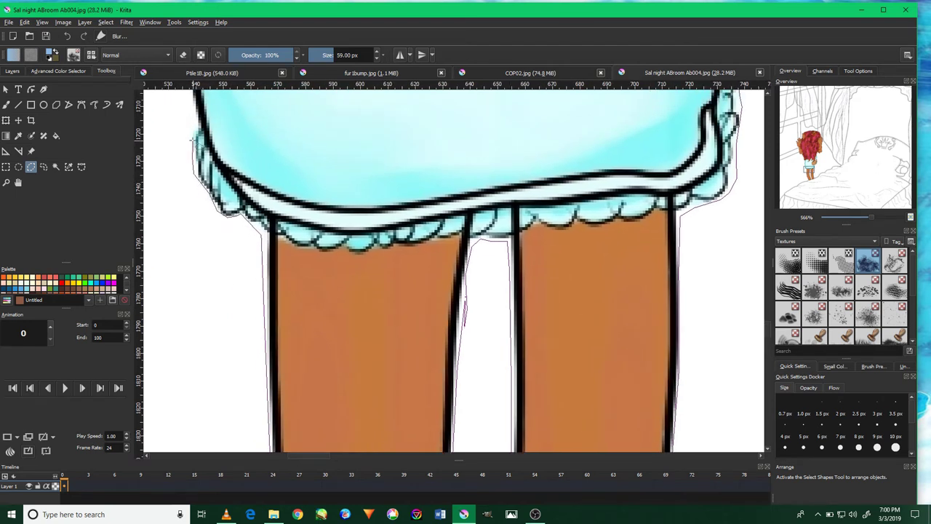
{"action": "scroll", "coordinate": [195, 112], "scroll_direction": "up", "scroll_amount": 2}
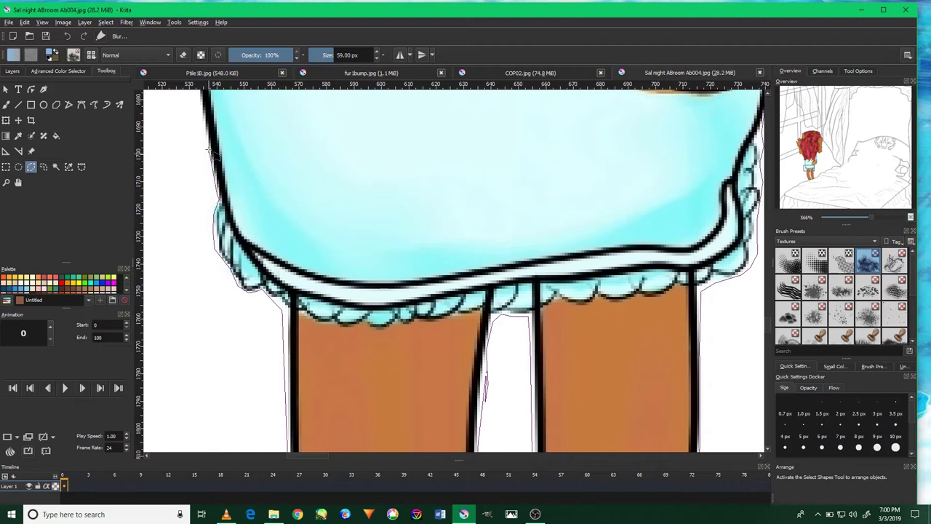
{"action": "scroll", "coordinate": [210, 153], "scroll_direction": "up", "scroll_amount": 2}
{"action": "scroll", "coordinate": [222, 174], "scroll_direction": "up", "scroll_amount": 2}
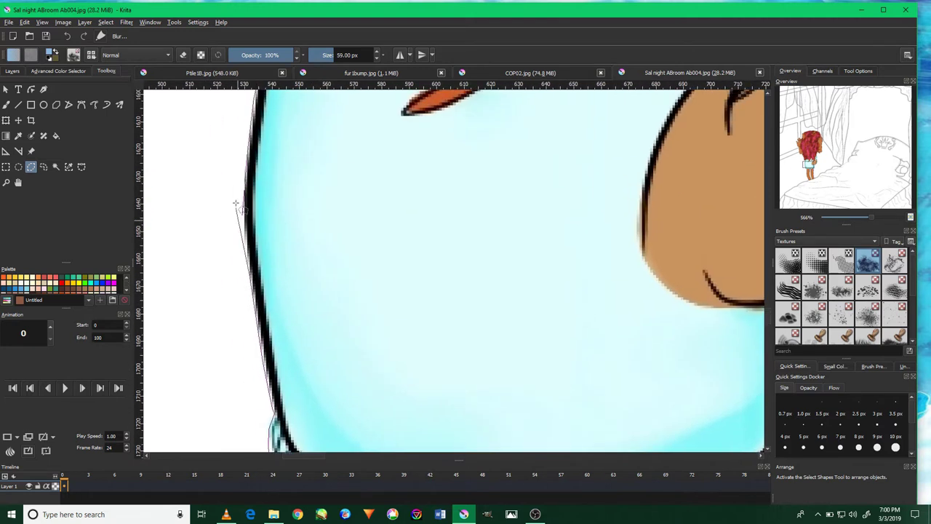
{"action": "scroll", "coordinate": [238, 168], "scroll_direction": "up", "scroll_amount": 2}
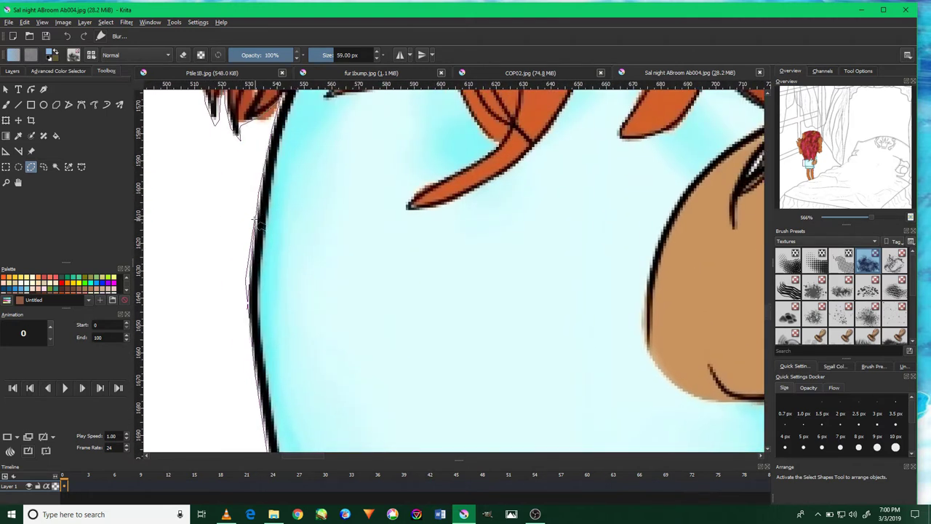
{"action": "mouse_move", "coordinate": [257, 197]}
{"action": "left_mouse_down"}
{"action": "mouse_move", "coordinate": [285, 109]}
{"action": "mouse_move", "coordinate": [261, 128]}
{"action": "left_mouse_up"}
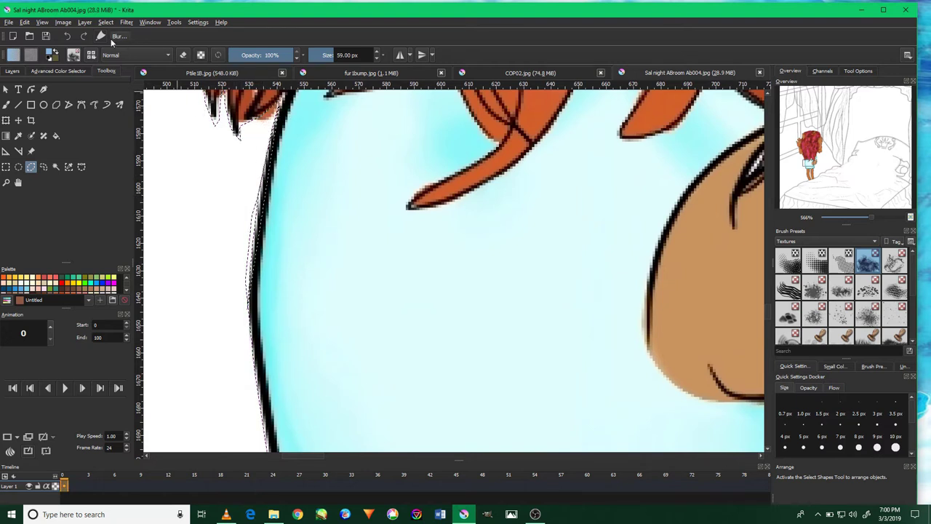
Copy the selected girl and paste her into the COP02.jpg bedroom scene.
{"action": "left_click", "coordinate": [24, 22]}
{"action": "left_click", "coordinate": [38, 67]}
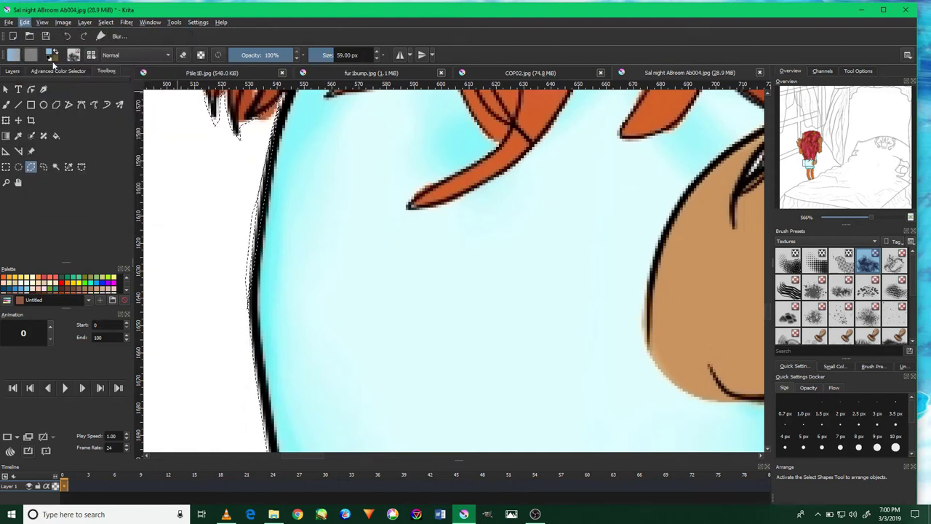
{"action": "left_click", "coordinate": [175, 64]}
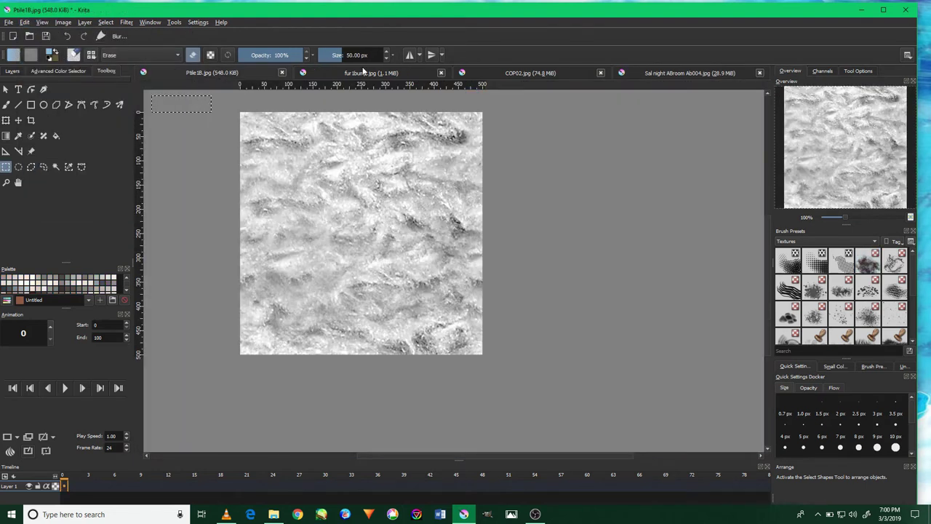
{"action": "left_click", "coordinate": [361, 72]}
{"action": "left_click", "coordinate": [525, 72]}
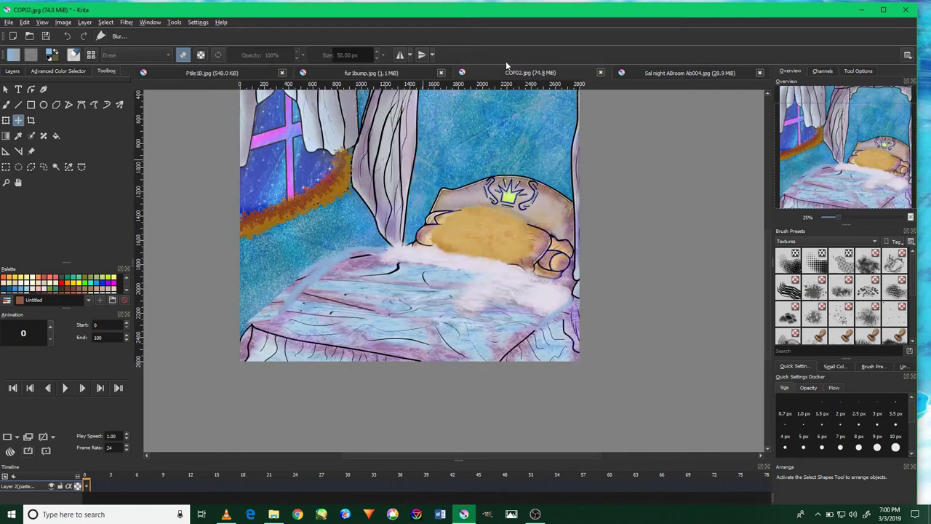
{"action": "left_click", "coordinate": [24, 22]}
{"action": "left_click", "coordinate": [40, 77]}
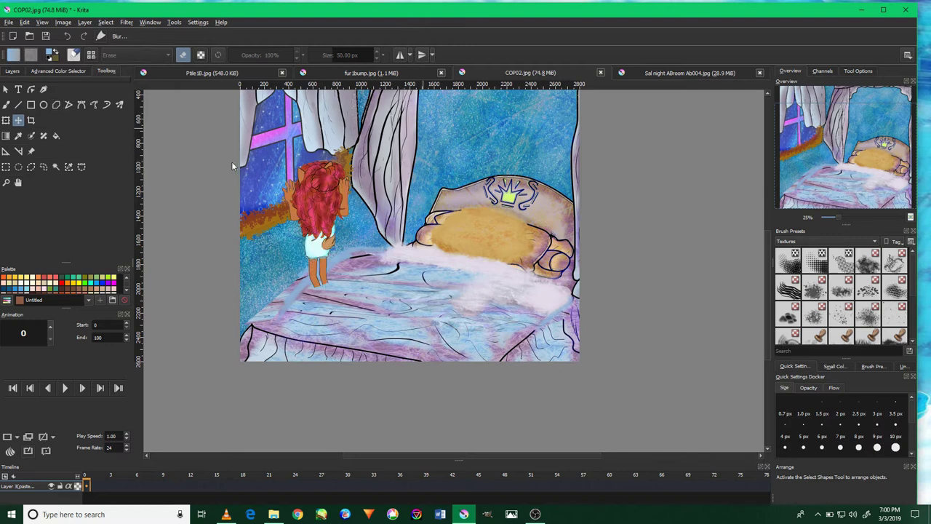
Transform the pasted girl, moving her left and down toward the window.
{"action": "key", "text": "b"}
{"action": "left_click", "coordinate": [18, 120]}
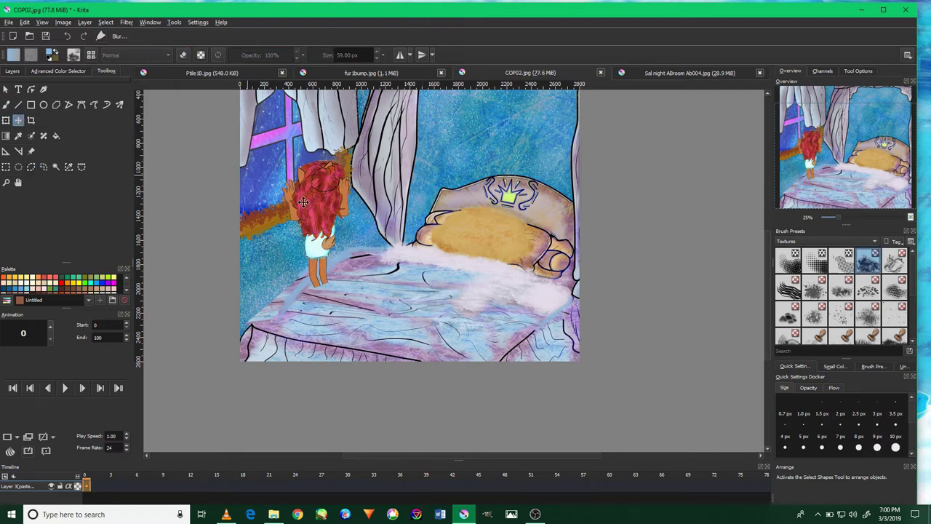
{"action": "mouse_move", "coordinate": [317, 214]}
{"action": "left_mouse_down"}
{"action": "mouse_move", "coordinate": [300, 220]}
{"action": "mouse_move", "coordinate": [320, 208]}
{"action": "left_mouse_up"}
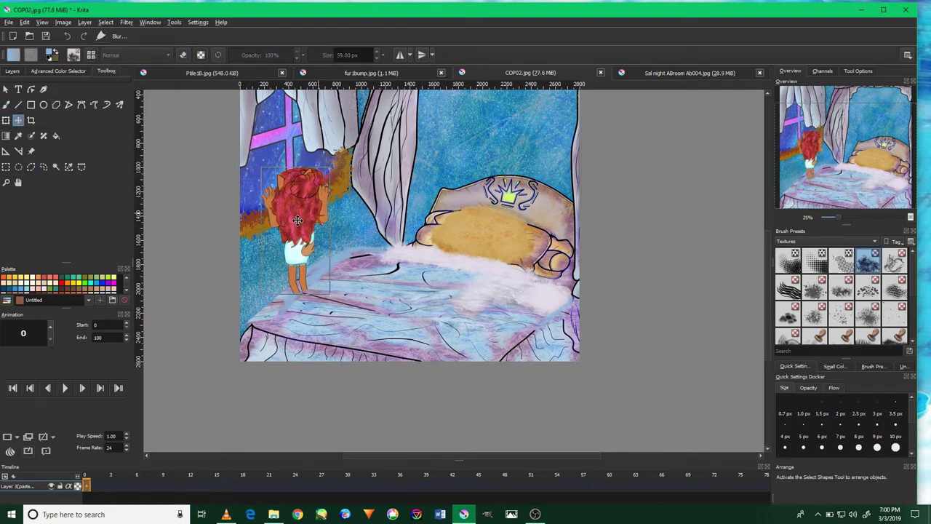
{"action": "scroll", "coordinate": [320, 208], "scroll_direction": "up", "scroll_amount": 1}
{"action": "scroll", "coordinate": [313, 218], "scroll_direction": "up", "scroll_amount": 1}
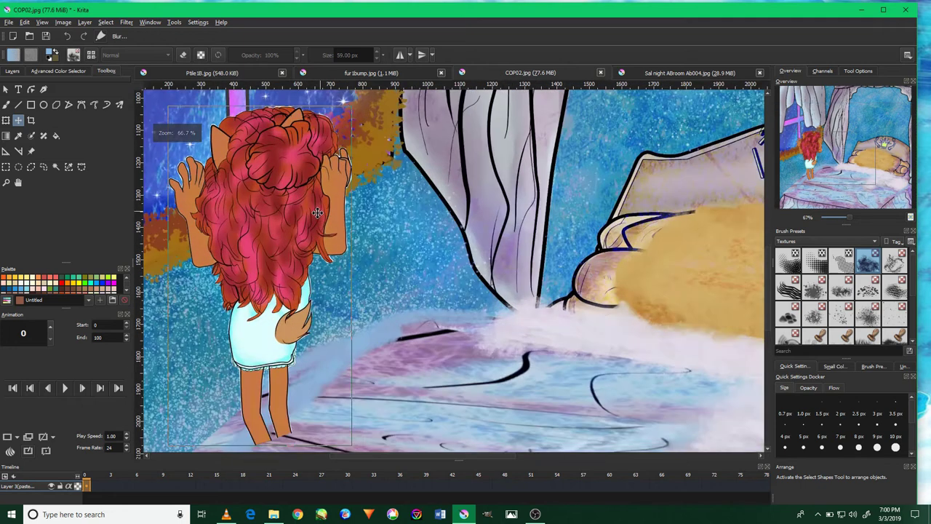
{"action": "scroll", "coordinate": [304, 225], "scroll_direction": "up", "scroll_amount": 1}
{"action": "scroll", "coordinate": [299, 237], "scroll_direction": "down", "scroll_amount": 2}
{"action": "left_click_drag", "start_coordinate": [298, 236], "coordinate": [290, 242]}
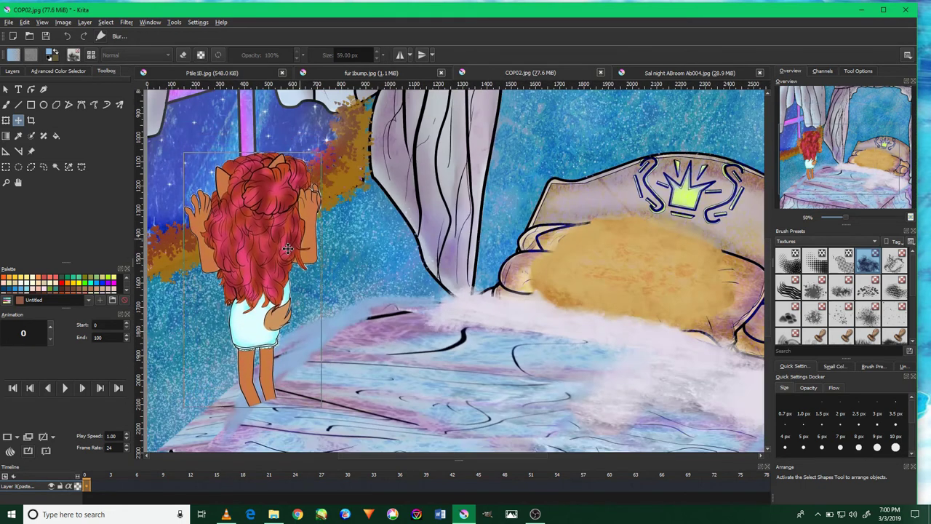
{"action": "scroll", "coordinate": [291, 203], "scroll_direction": "up", "scroll_amount": 1}
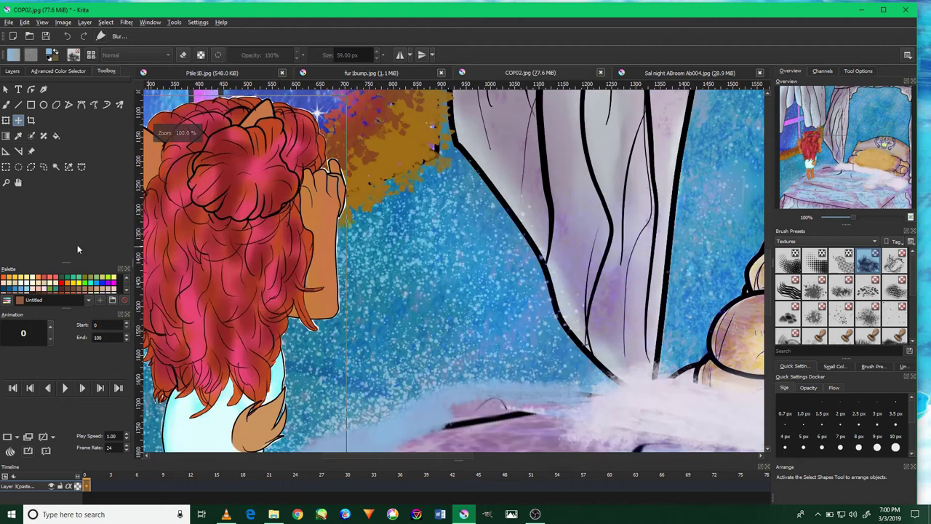
{"action": "scroll", "coordinate": [276, 184], "scroll_direction": "down", "scroll_amount": 3}
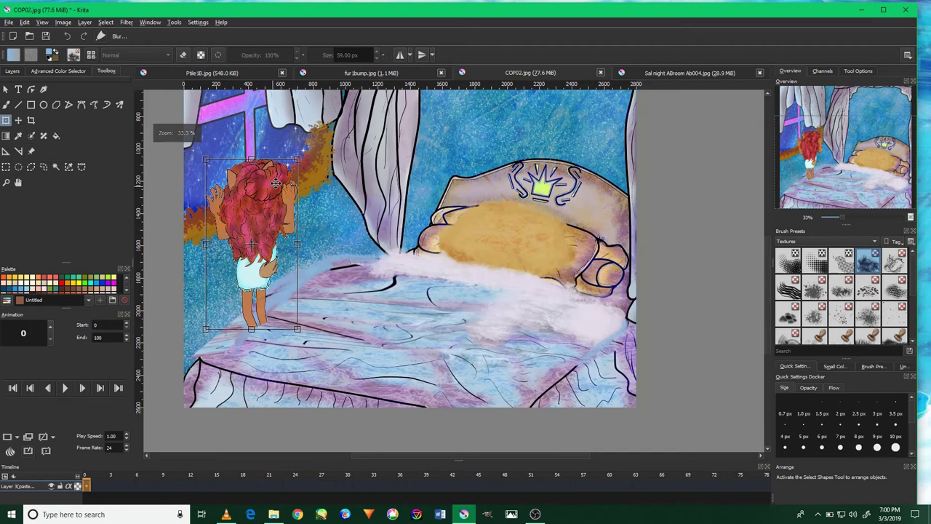
{"action": "scroll", "coordinate": [276, 184], "scroll_direction": "up", "scroll_amount": 2}
Shrink the girl slightly, position her beside the window on the bed, and apply.
{"action": "left_click_drag", "start_coordinate": [317, 140], "coordinate": [301, 142]}
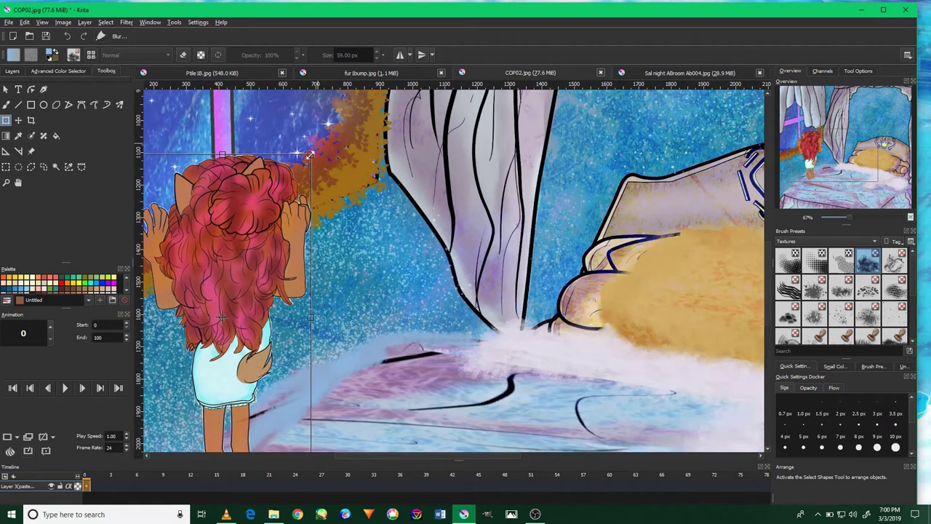
{"action": "left_click_drag", "start_coordinate": [262, 219], "coordinate": [266, 226]}
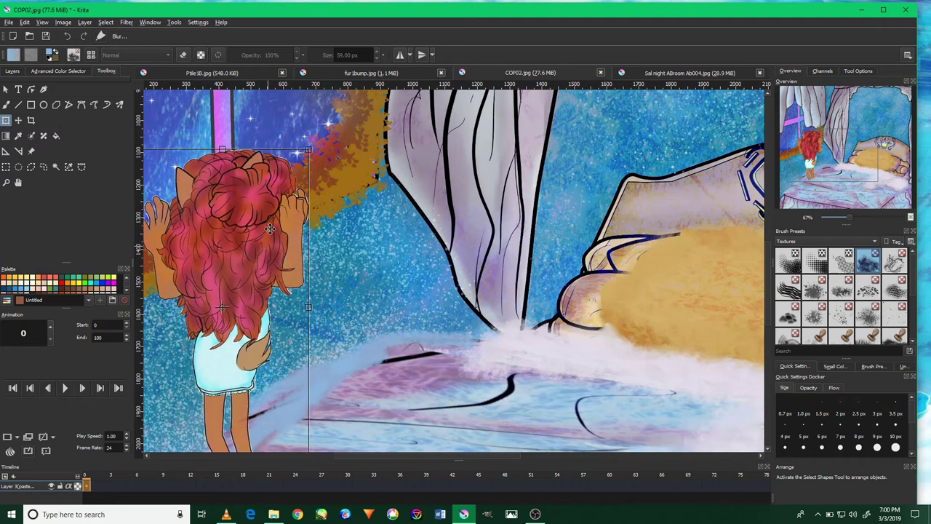
{"action": "scroll", "coordinate": [245, 265], "scroll_direction": "down", "scroll_amount": 2}
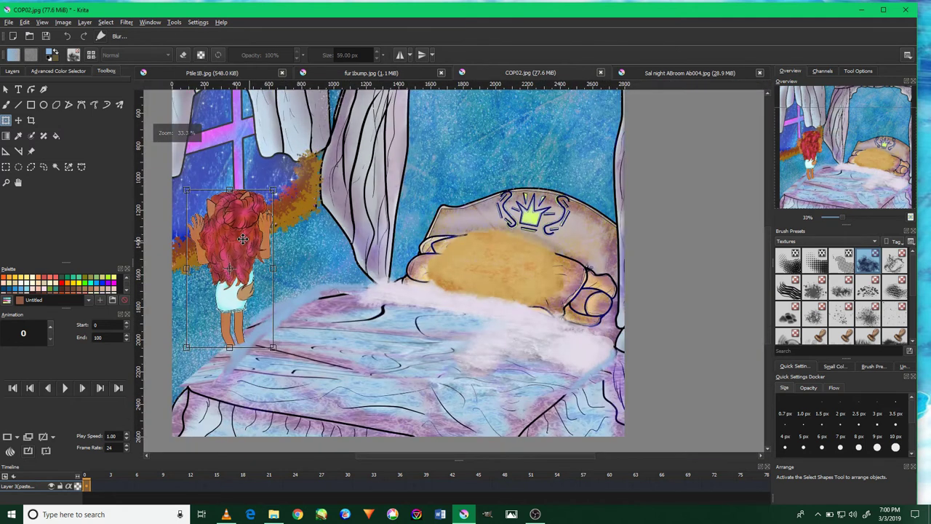
{"action": "left_click_drag", "start_coordinate": [251, 241], "coordinate": [251, 222]}
{"action": "scroll", "coordinate": [251, 222], "scroll_direction": "up", "scroll_amount": 1}
{"action": "scroll", "coordinate": [251, 222], "scroll_direction": "up", "scroll_amount": 1}
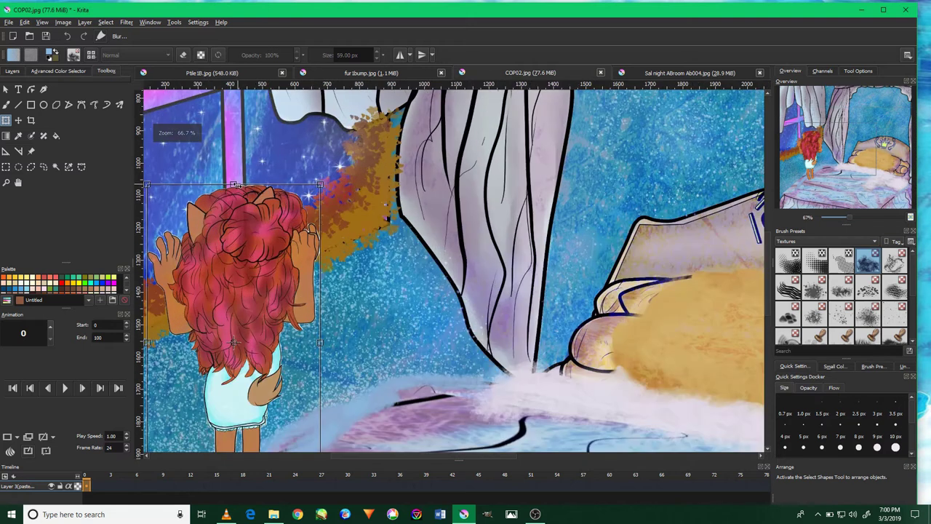
{"action": "left_click_drag", "start_coordinate": [231, 190], "coordinate": [231, 198]}
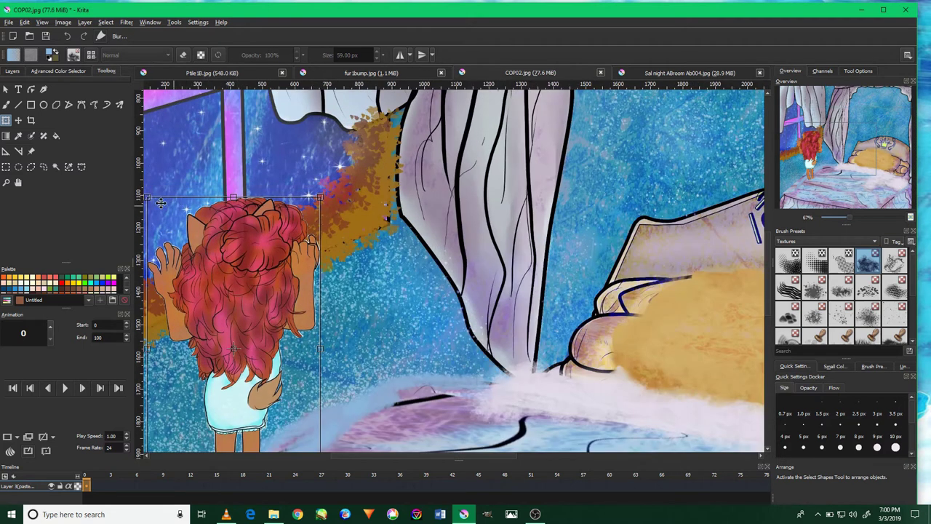
{"action": "mouse_move", "coordinate": [242, 320]}
{"action": "left_mouse_down"}
{"action": "mouse_move", "coordinate": [218, 290]}
{"action": "mouse_move", "coordinate": [231, 301]}
{"action": "mouse_move", "coordinate": [240, 290]}
{"action": "left_mouse_up"}
{"action": "scroll", "coordinate": [218, 289], "scroll_direction": "down", "scroll_amount": 2}
{"action": "scroll", "coordinate": [237, 295], "scroll_direction": "up", "scroll_amount": 2}
{"action": "scroll", "coordinate": [241, 291], "scroll_direction": "down", "scroll_amount": 2}
{"action": "key", "text": "Return"}
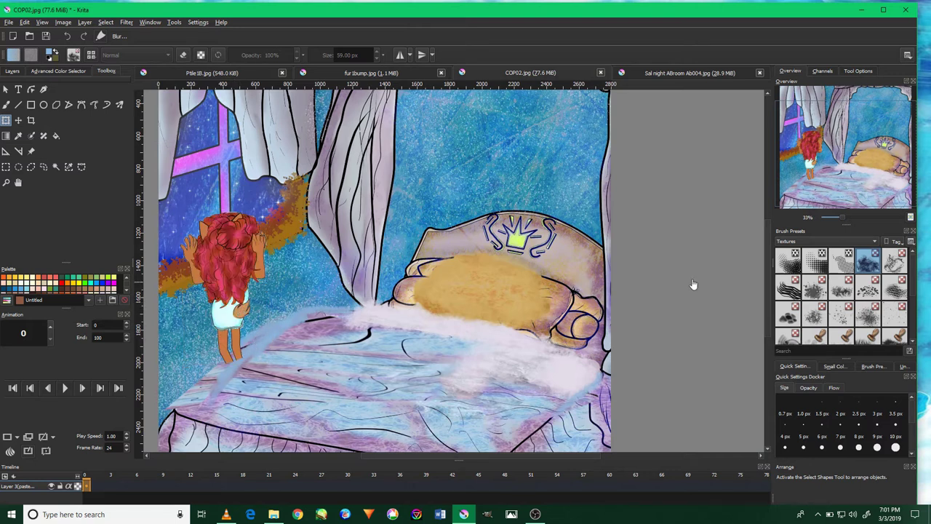
Pick the eraser preset from the Digital brush tag, activate the brush, and zoom onto the girl.
{"action": "left_click", "coordinate": [789, 243]}
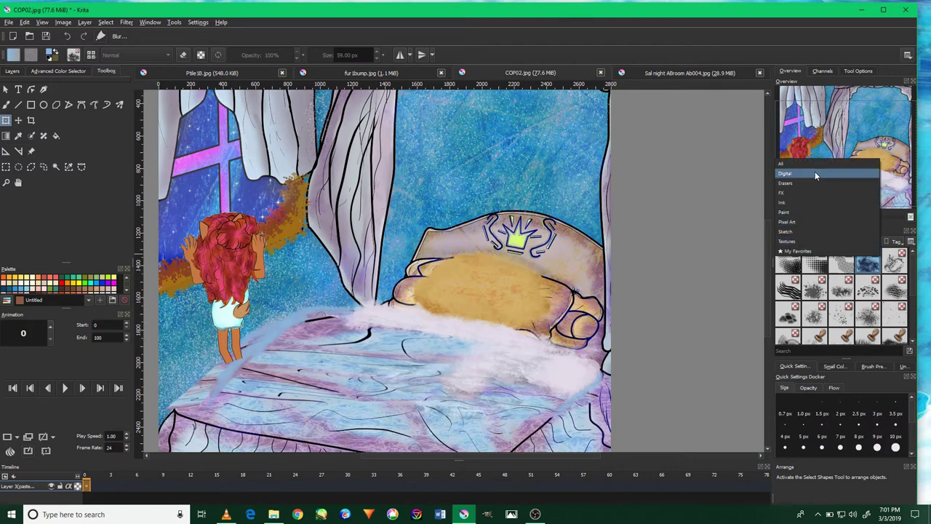
{"action": "left_click", "coordinate": [814, 173]}
{"action": "left_click", "coordinate": [789, 260]}
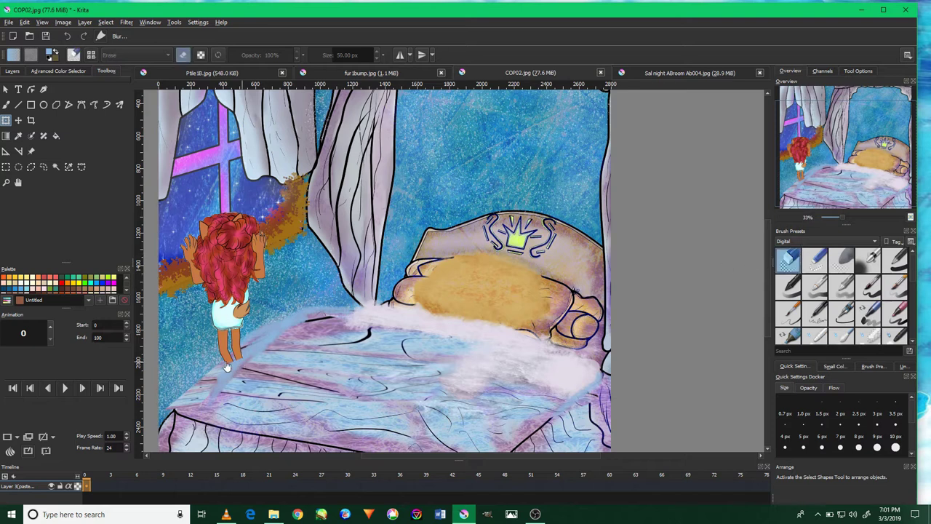
{"action": "left_click", "coordinate": [6, 104]}
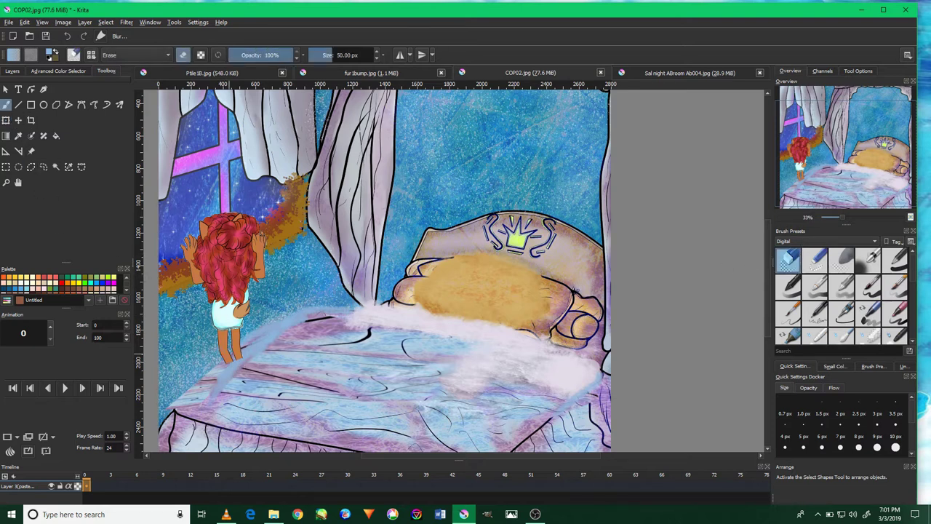
{"action": "scroll", "coordinate": [248, 335], "scroll_direction": "up", "scroll_amount": 3}
{"action": "scroll", "coordinate": [247, 335], "scroll_direction": "up", "scroll_amount": 2}
{"action": "scroll", "coordinate": [251, 320], "scroll_direction": "up", "scroll_amount": 2}
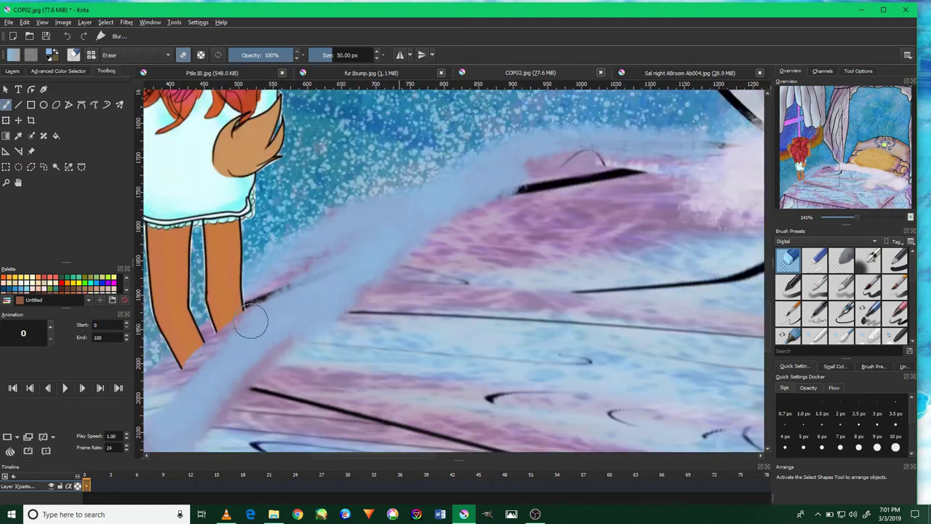
{"action": "scroll", "coordinate": [251, 320], "scroll_direction": "down", "scroll_amount": 5}
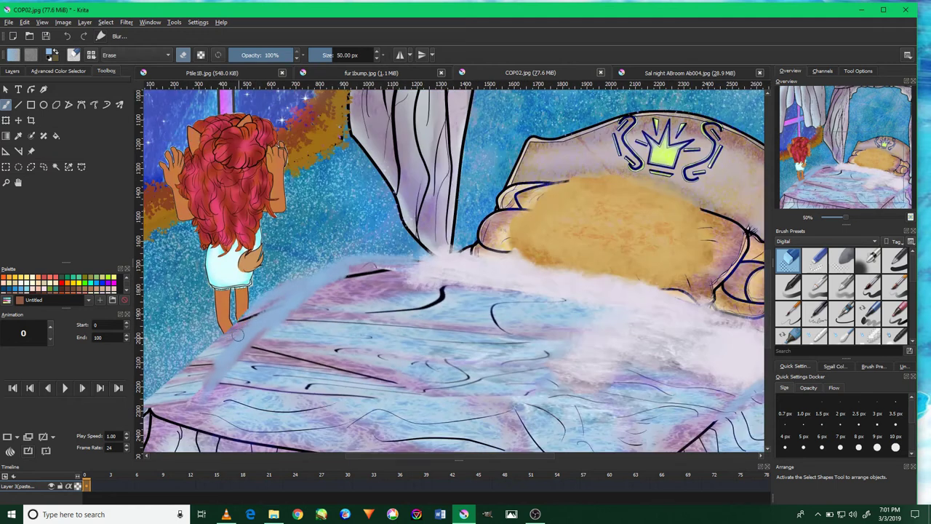
{"action": "scroll", "coordinate": [262, 113], "scroll_direction": "up", "scroll_amount": 1}
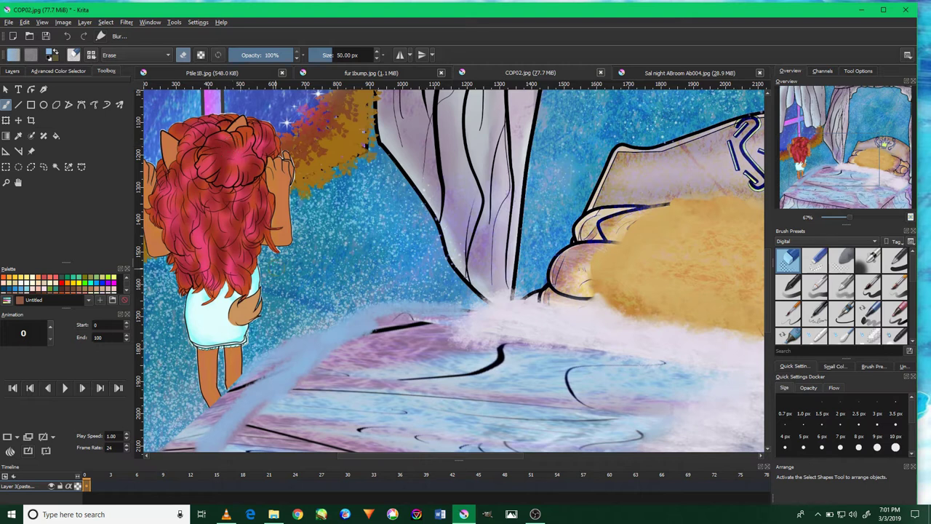
{"action": "left_click_drag", "start_coordinate": [371, 209], "coordinate": [473, 212]}
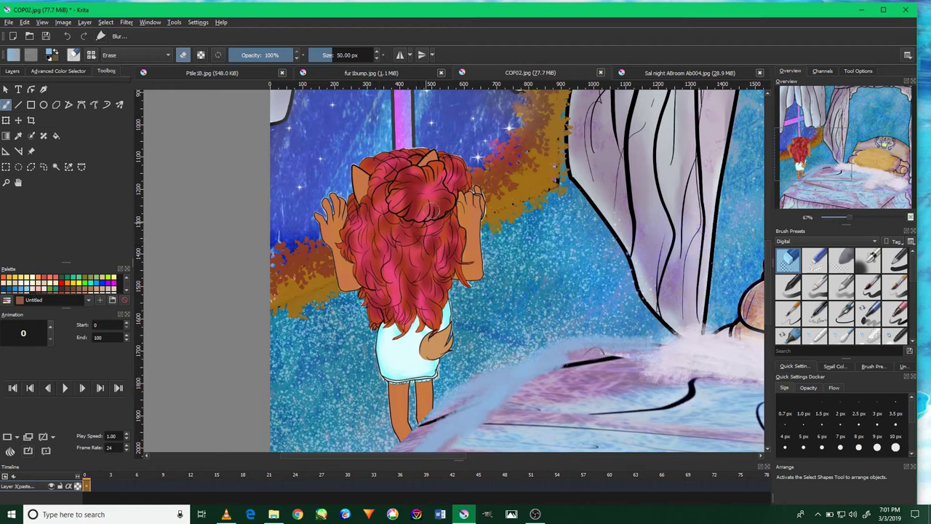
{"action": "scroll", "coordinate": [451, 156], "scroll_direction": "up", "scroll_amount": 2}
{"action": "scroll", "coordinate": [452, 156], "scroll_direction": "up", "scroll_amount": 1}
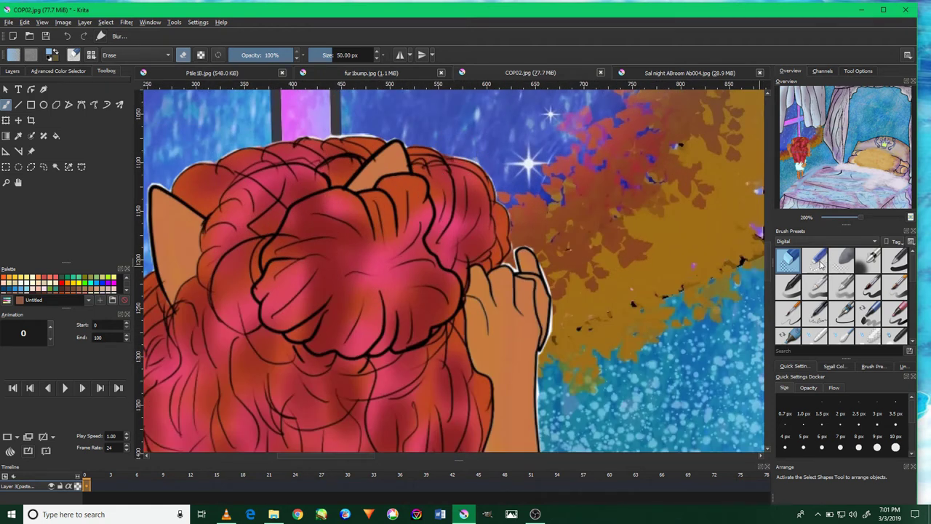
Select the 25 px eraser preset and zoom in on the girl's raised hand.
{"action": "left_click", "coordinate": [817, 261]}
{"action": "scroll", "coordinate": [567, 348], "scroll_direction": "up", "scroll_amount": 2}
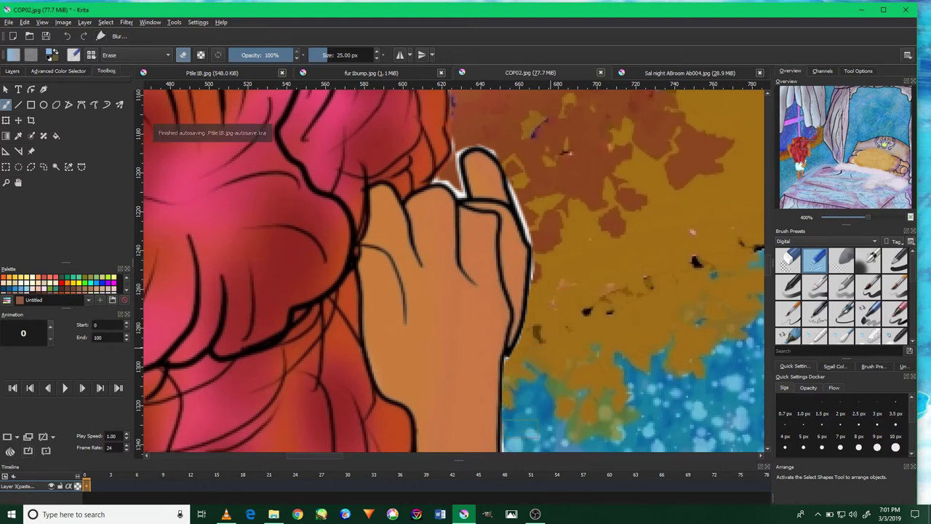
{"action": "key", "text": "minus"}
{"action": "key", "text": "minus"}
{"action": "key", "text": "minus"}
{"action": "key", "text": "minus"}
{"action": "key", "text": "minus"}
{"action": "key", "text": "minus"}
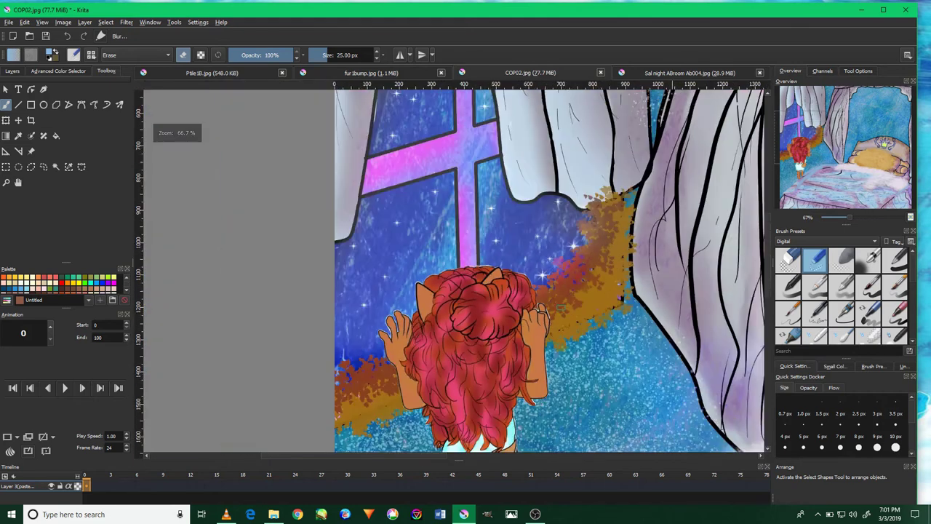
{"action": "key", "text": "minus"}
{"action": "key", "text": "minus"}
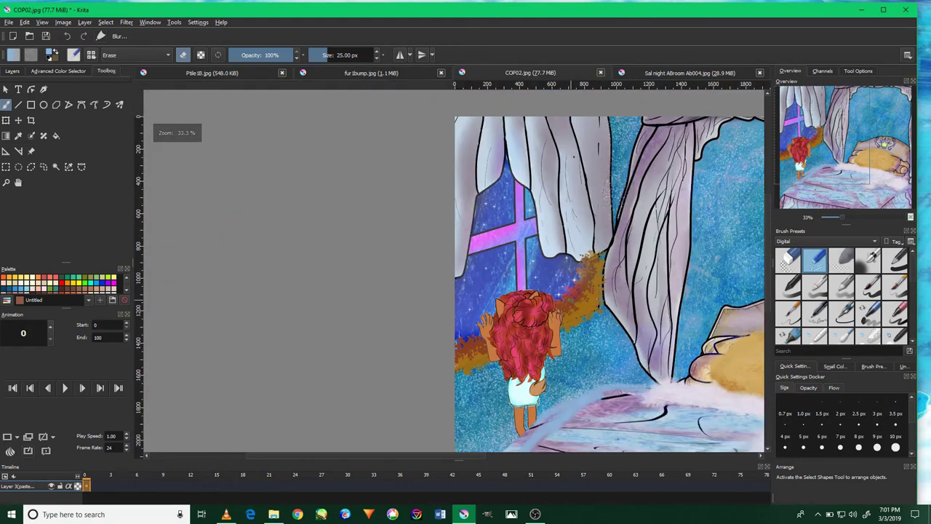
{"action": "scroll", "coordinate": [564, 314], "scroll_direction": "up", "scroll_amount": 3}
{"action": "scroll", "coordinate": [563, 314], "scroll_direction": "up", "scroll_amount": 3}
{"action": "scroll", "coordinate": [564, 313], "scroll_direction": "up", "scroll_amount": 1}
{"action": "scroll", "coordinate": [564, 313], "scroll_direction": "up", "scroll_amount": 1}
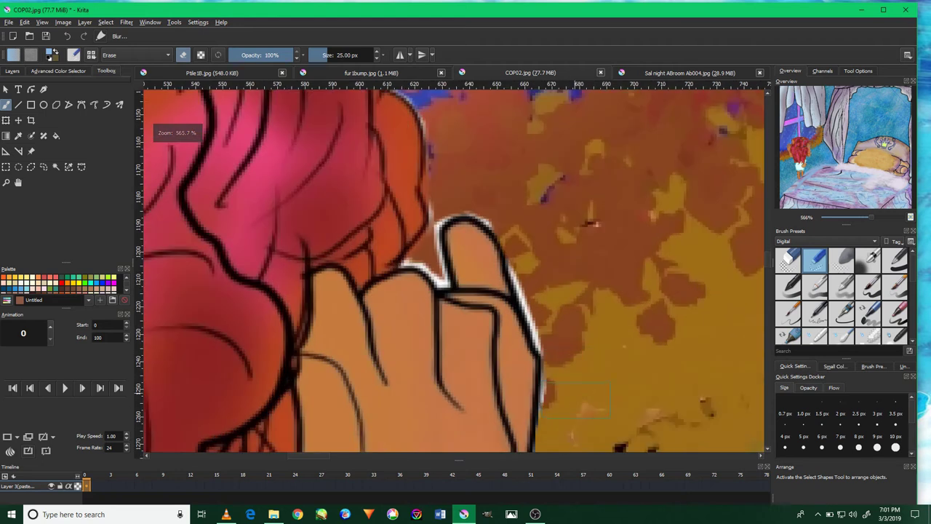
Erase the white fringe along the hand's right side and shrink the eraser for finer cleanup.
{"action": "left_click_drag", "start_coordinate": [565, 408], "coordinate": [541, 256]}
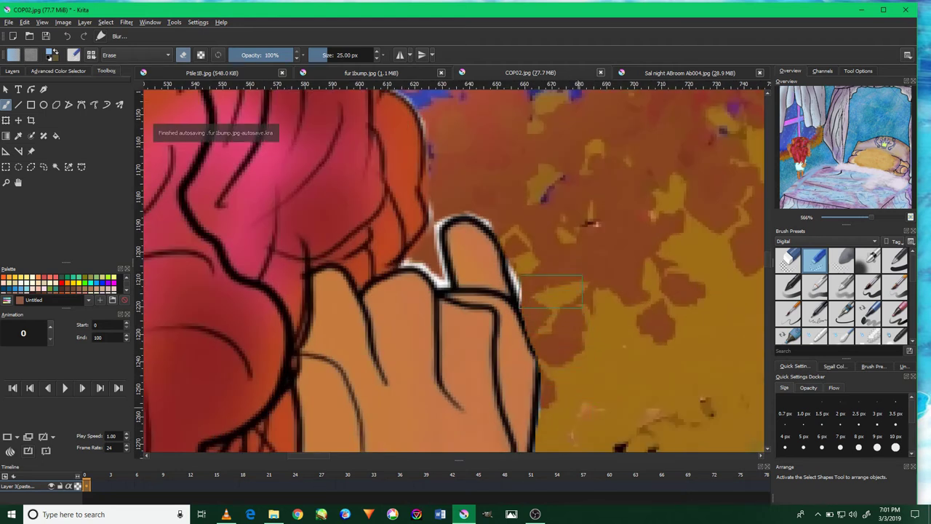
{"action": "scroll", "coordinate": [541, 262], "scroll_direction": "down", "scroll_amount": 1}
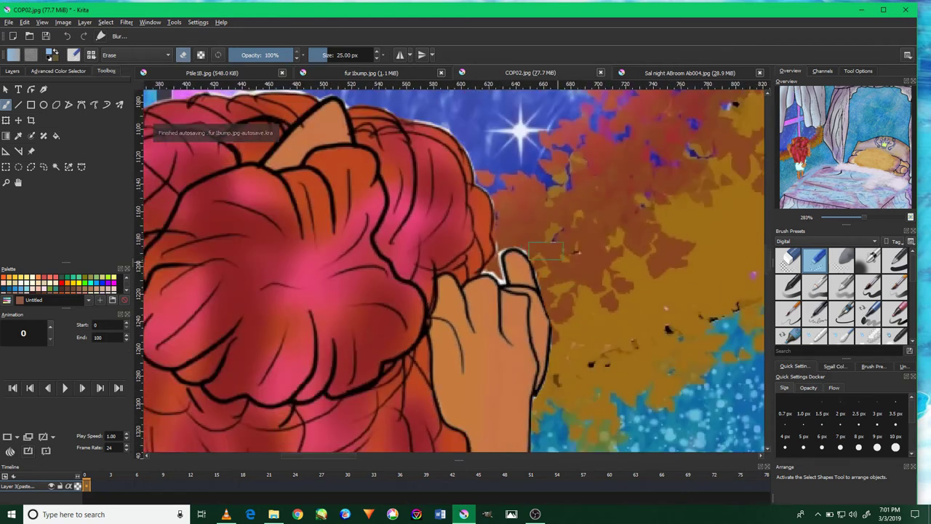
{"action": "scroll", "coordinate": [531, 229], "scroll_direction": "up", "scroll_amount": 1}
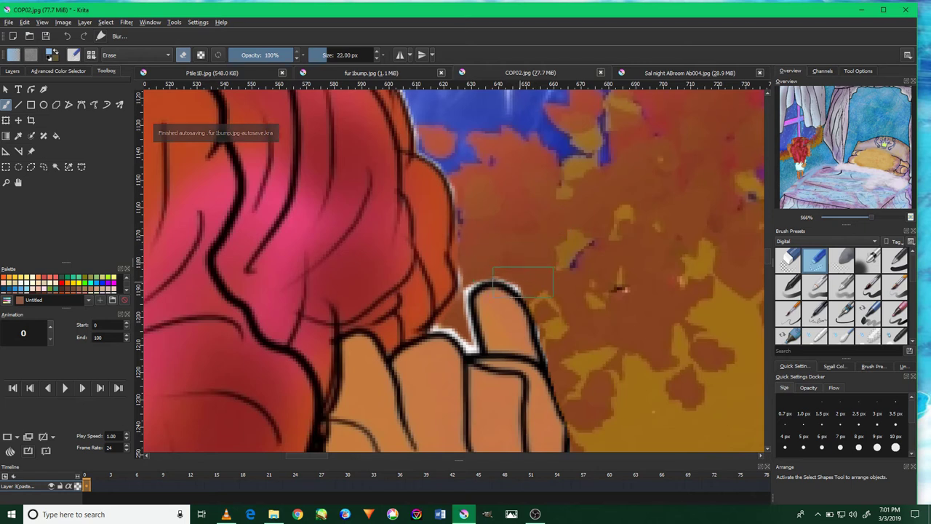
{"action": "key", "text": "bracketleft"}
{"action": "key", "text": "bracketleft"}
{"action": "key", "text": "bracketleft"}
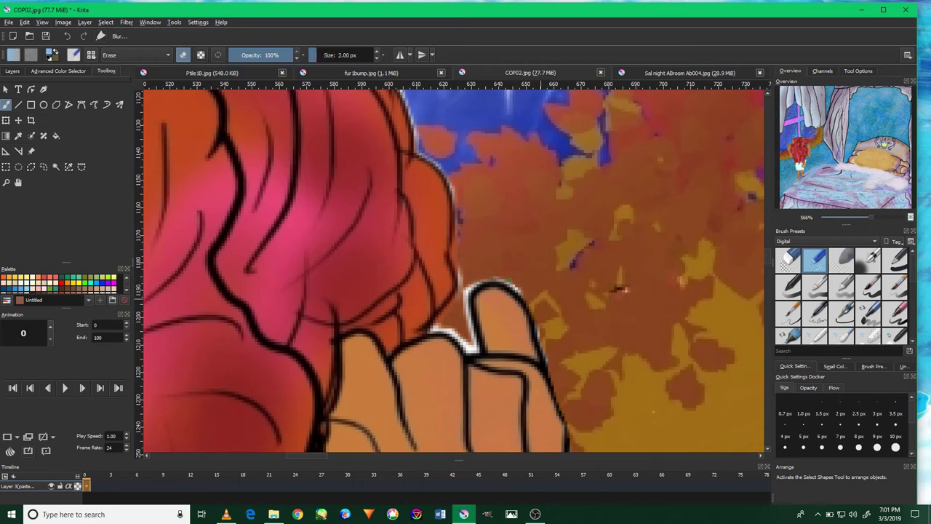
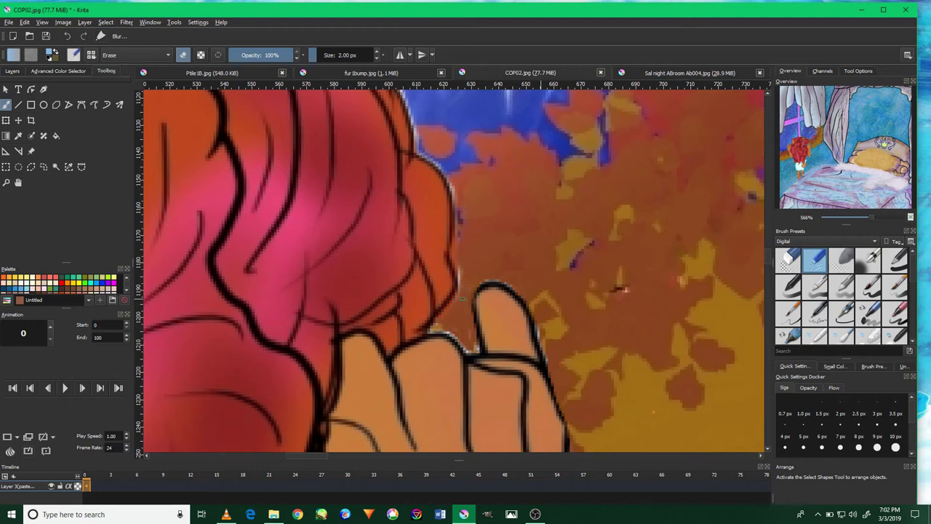
Pick the Blur brush at about 4 px and soften the fingertip's black outline.
{"action": "scroll", "coordinate": [487, 267], "scroll_direction": "up", "scroll_amount": 3}
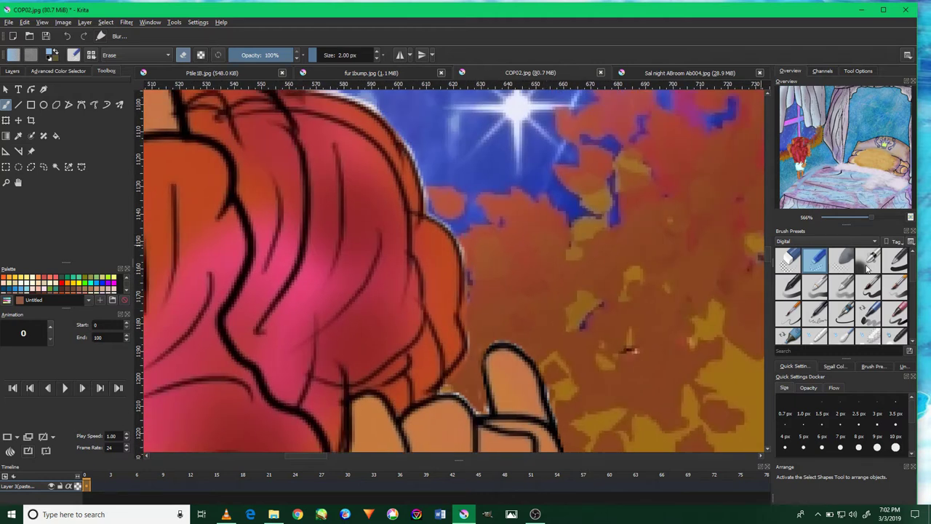
{"action": "left_click", "coordinate": [834, 335]}
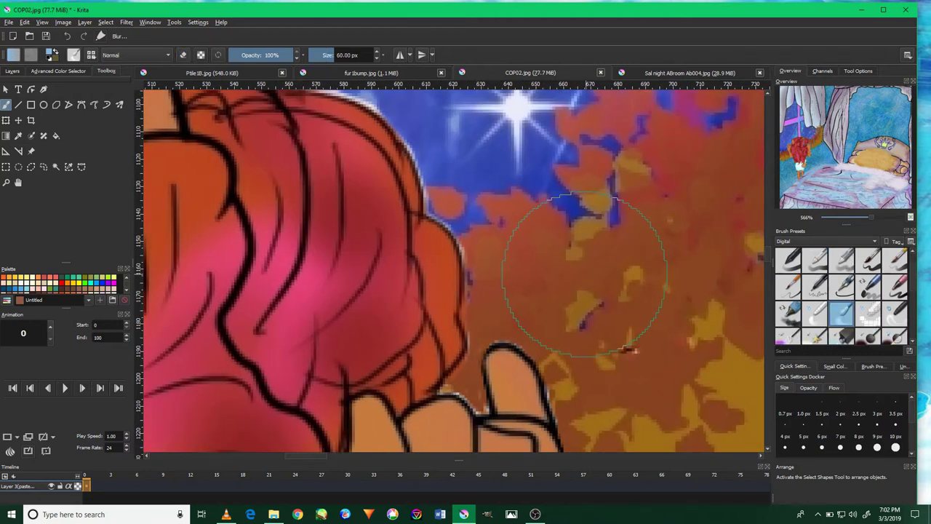
{"action": "key", "text": "bracketleft"}
{"action": "key", "text": "bracketleft"}
{"action": "key", "text": "bracketleft"}
{"action": "key", "text": "bracketleft"}
{"action": "key", "text": "bracketleft"}
{"action": "key", "text": "bracketleft"}
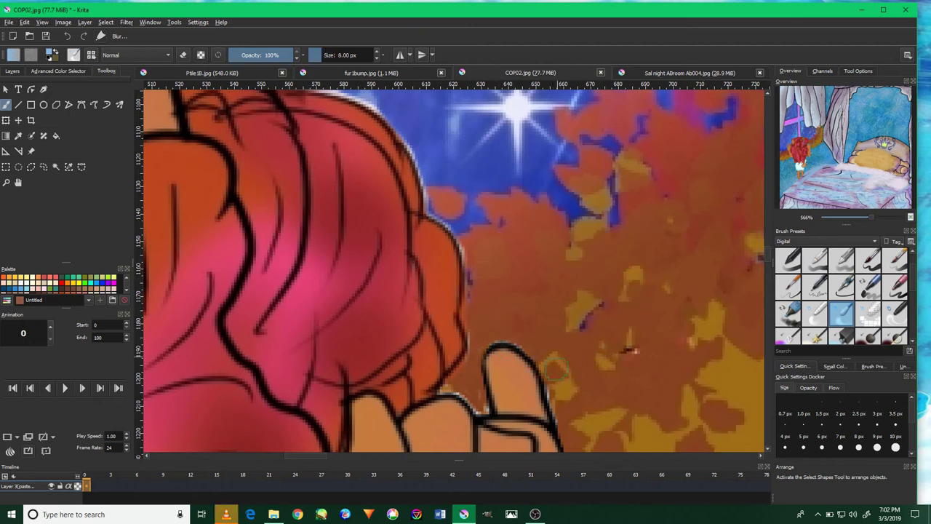
{"action": "key", "text": "bracketright"}
{"action": "key", "text": "bracketright"}
{"action": "mouse_move", "coordinate": [500, 336]}
{"action": "left_mouse_down"}
{"action": "mouse_move", "coordinate": [481, 368]}
{"action": "mouse_move", "coordinate": [487, 402]}
{"action": "mouse_move", "coordinate": [449, 394]}
{"action": "left_mouse_up"}
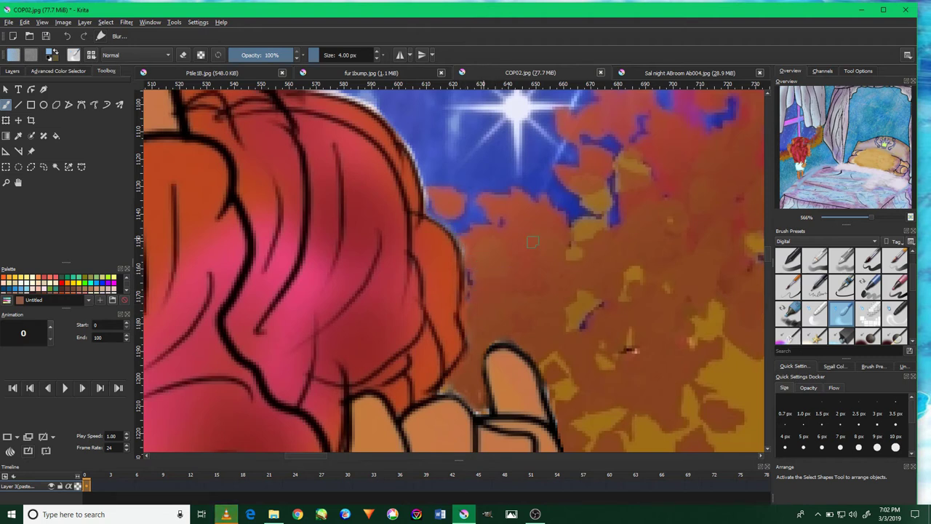
Reselect the Blur brush at a smaller size and frame the top of the hair and star.
{"action": "scroll", "coordinate": [907, 278], "scroll_direction": "up", "scroll_amount": 2}
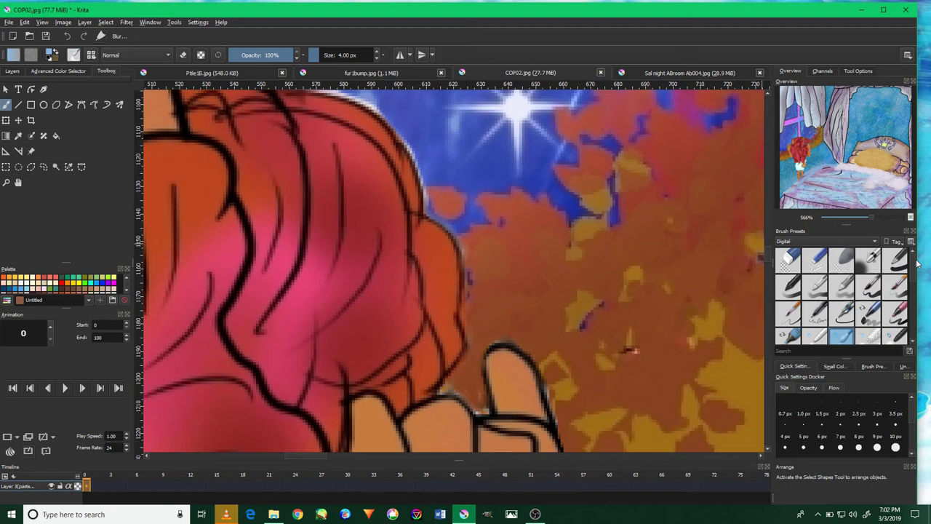
{"action": "left_click", "coordinate": [789, 259]}
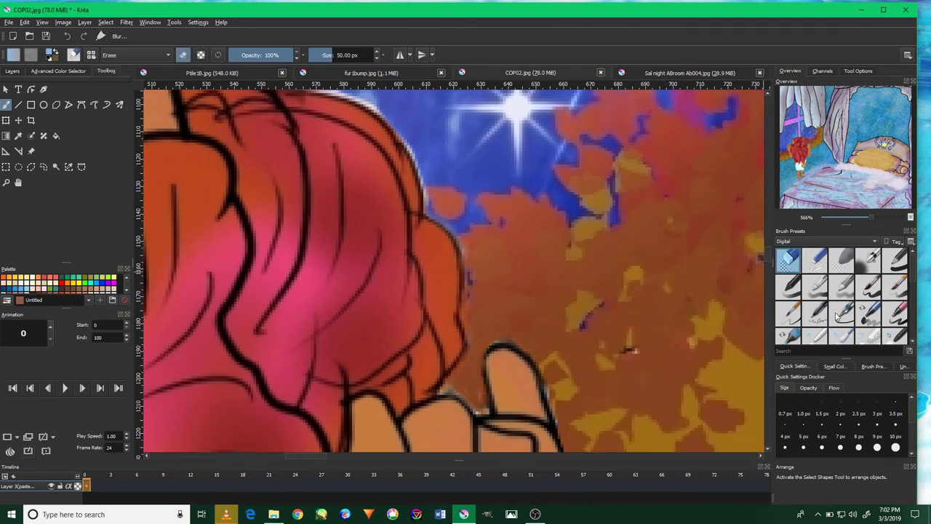
{"action": "left_click", "coordinate": [834, 340]}
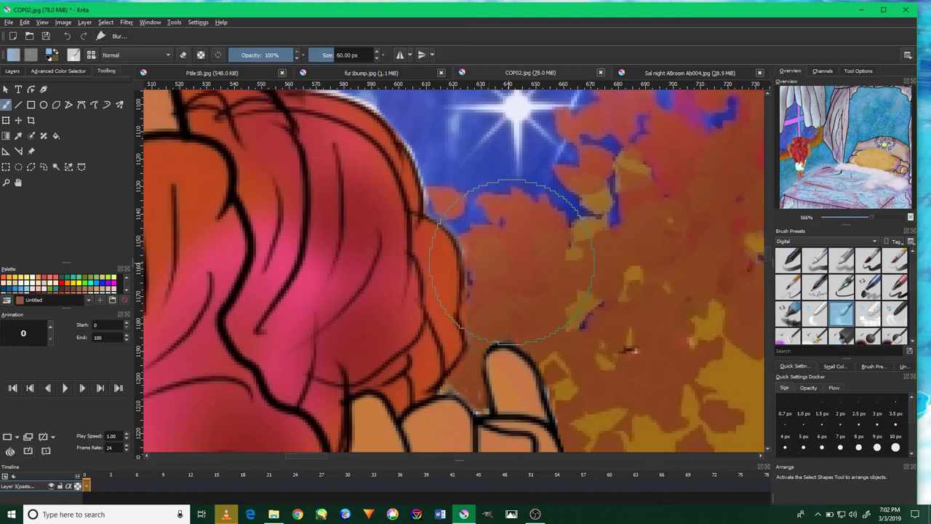
{"action": "key", "text": "ctrl+z"}
{"action": "key", "text": "bracketleft"}
{"action": "key", "text": "bracketleft"}
{"action": "key", "text": "bracketleft"}
{"action": "key", "text": "bracketleft"}
{"action": "key", "text": "bracketleft"}
{"action": "key", "text": "bracketleft"}
{"action": "left_click_drag", "start_coordinate": [466, 183], "coordinate": [483, 258]}
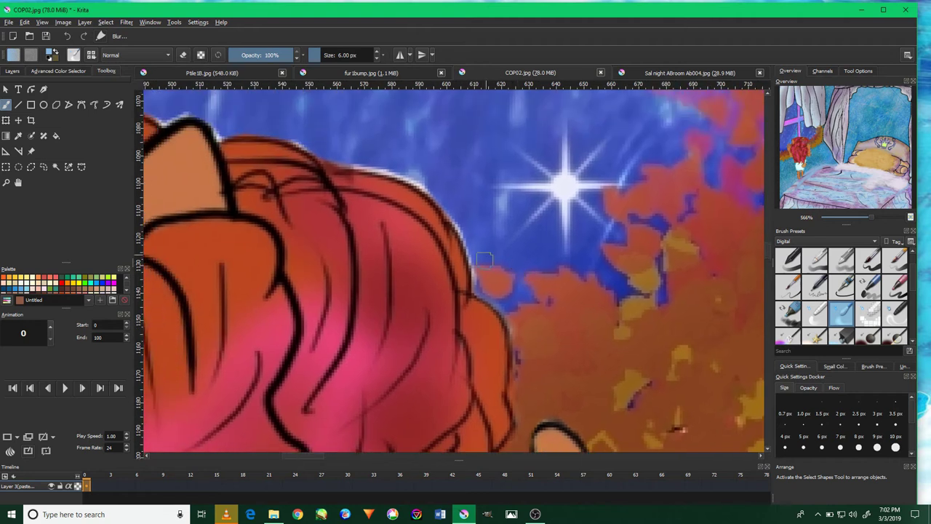
Blur the white fringe along the top and top-left edge of the hair.
{"action": "left_click_drag", "start_coordinate": [424, 182], "coordinate": [509, 218]}
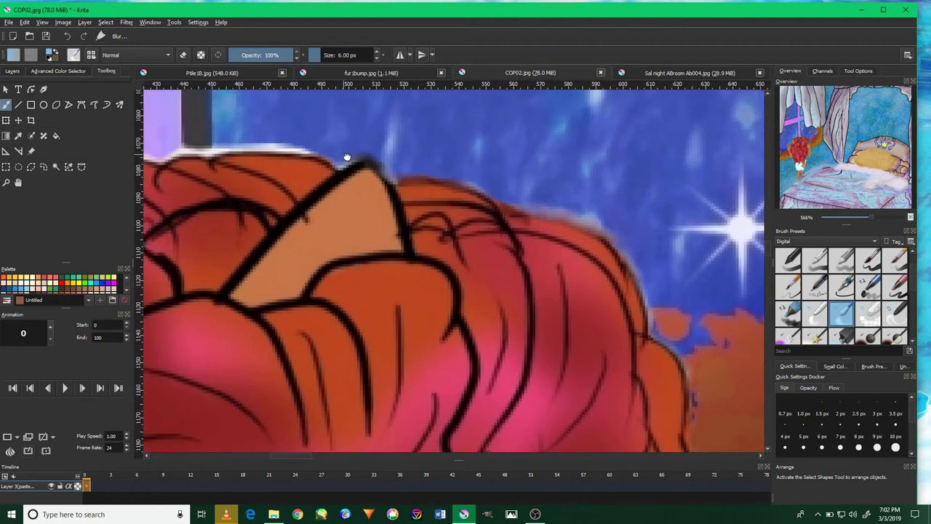
{"action": "mouse_move", "coordinate": [251, 145]}
{"action": "left_mouse_down"}
{"action": "mouse_move", "coordinate": [327, 161]}
{"action": "mouse_move", "coordinate": [187, 149]}
{"action": "left_mouse_up"}
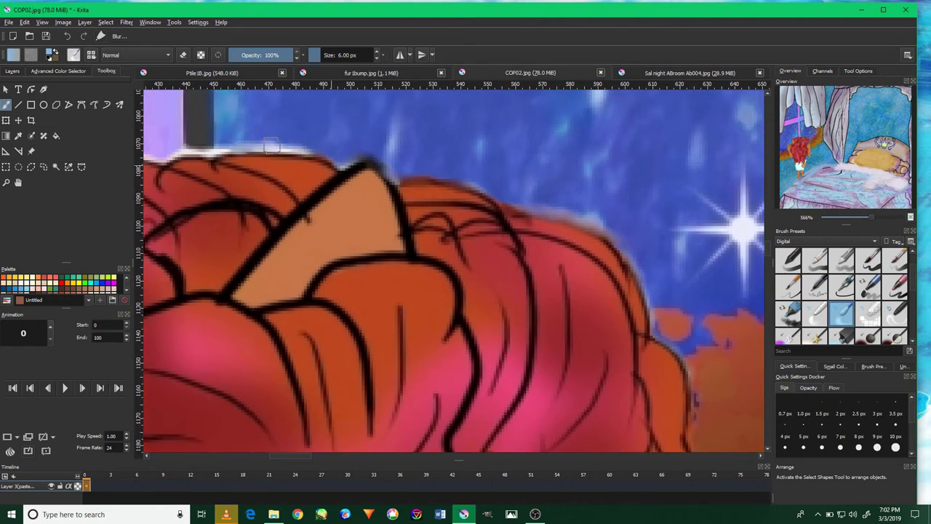
{"action": "left_click_drag", "start_coordinate": [186, 148], "coordinate": [251, 149]}
{"action": "mouse_move", "coordinate": [175, 153]}
{"action": "left_mouse_down"}
{"action": "mouse_move", "coordinate": [298, 109]}
{"action": "mouse_move", "coordinate": [260, 104]}
{"action": "left_mouse_up"}
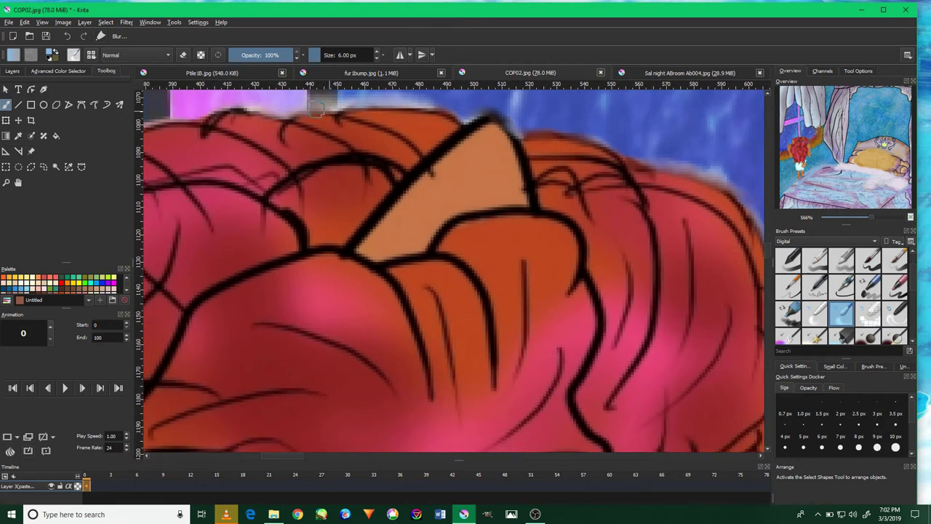
{"action": "left_click_drag", "start_coordinate": [186, 118], "coordinate": [306, 107]}
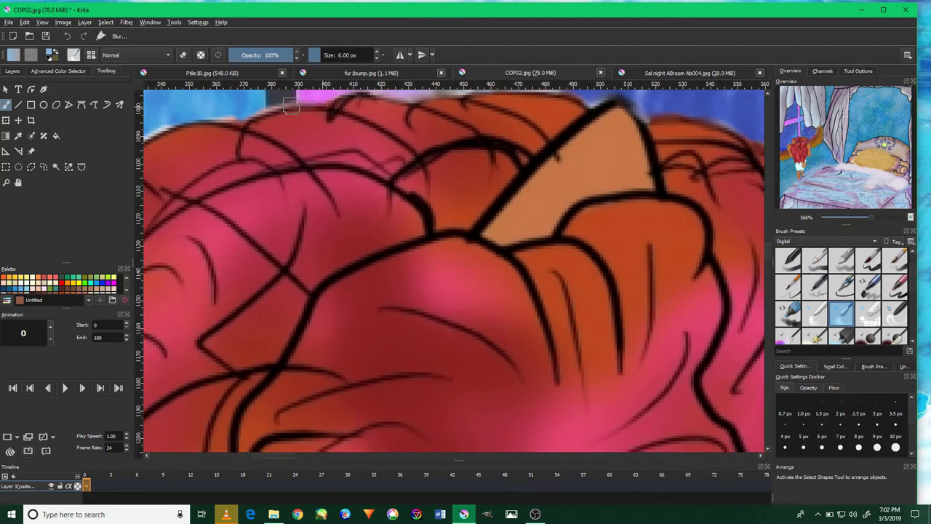
{"action": "left_click_drag", "start_coordinate": [162, 129], "coordinate": [285, 120]}
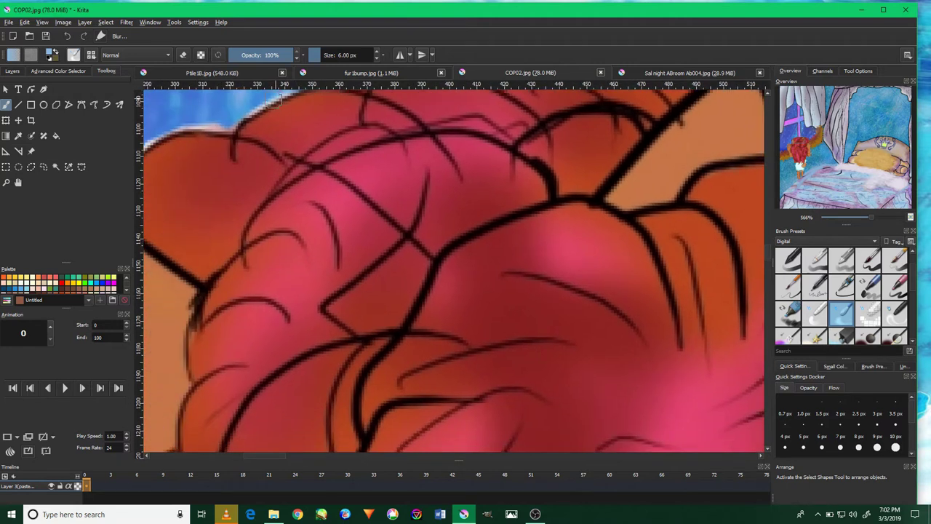
{"action": "mouse_move", "coordinate": [222, 126]}
{"action": "left_mouse_down"}
{"action": "mouse_move", "coordinate": [242, 125]}
{"action": "mouse_move", "coordinate": [265, 99]}
{"action": "left_mouse_up"}
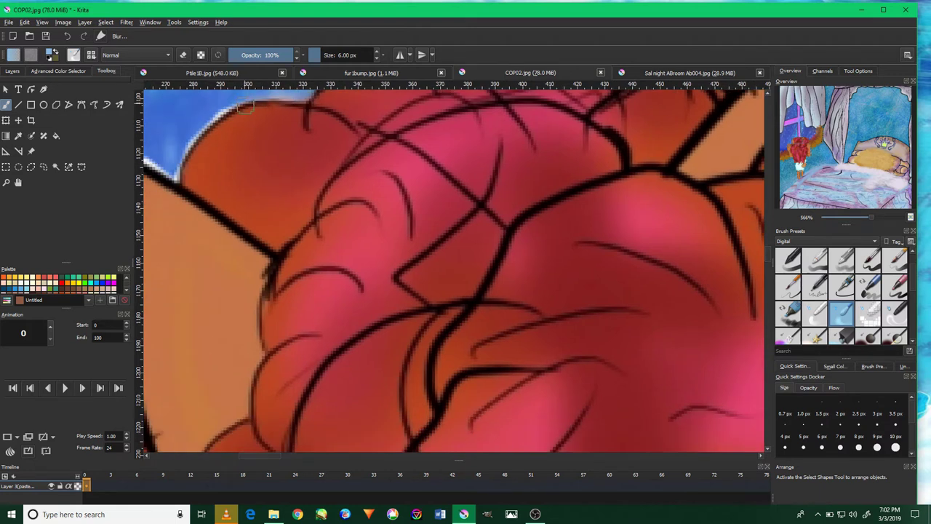
{"action": "mouse_move", "coordinate": [176, 142]}
{"action": "left_mouse_down"}
{"action": "mouse_move", "coordinate": [193, 142]}
{"action": "mouse_move", "coordinate": [174, 181]}
{"action": "mouse_move", "coordinate": [233, 105]}
{"action": "mouse_move", "coordinate": [189, 140]}
{"action": "mouse_move", "coordinate": [283, 140]}
{"action": "left_mouse_up"}
Soften the white halo around the ear tip, its left edge and beside the ear.
{"action": "mouse_move", "coordinate": [250, 187]}
{"action": "left_mouse_down"}
{"action": "mouse_move", "coordinate": [203, 173]}
{"action": "mouse_move", "coordinate": [247, 184]}
{"action": "mouse_move", "coordinate": [218, 169]}
{"action": "mouse_move", "coordinate": [195, 197]}
{"action": "mouse_move", "coordinate": [191, 314]}
{"action": "mouse_move", "coordinate": [200, 262]}
{"action": "left_mouse_up"}
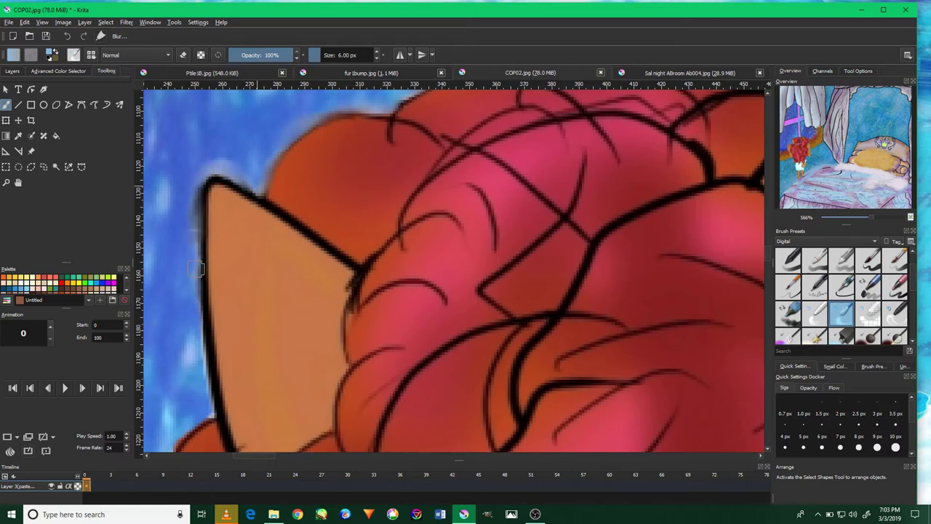
{"action": "scroll", "coordinate": [200, 291], "scroll_direction": "down", "scroll_amount": 3}
{"action": "left_click_drag", "start_coordinate": [200, 224], "coordinate": [213, 270]}
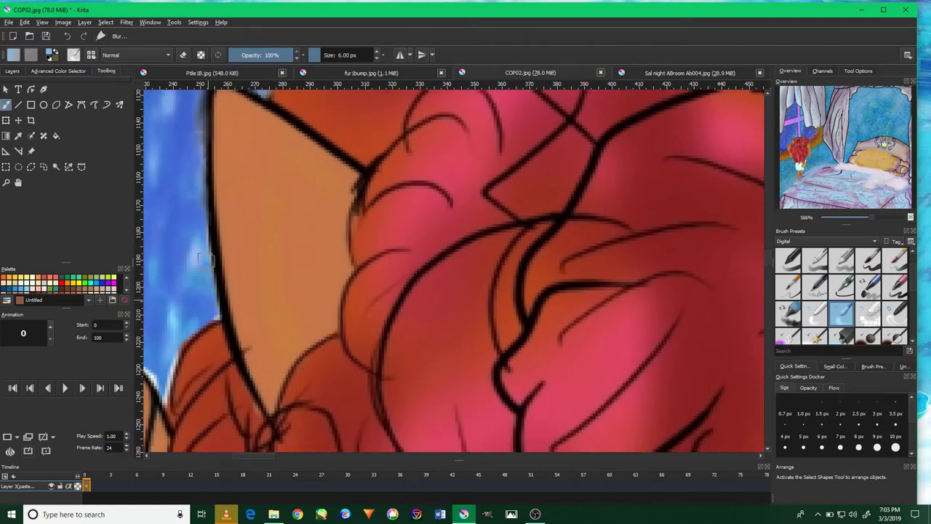
{"action": "left_click_drag", "start_coordinate": [215, 313], "coordinate": [295, 254]}
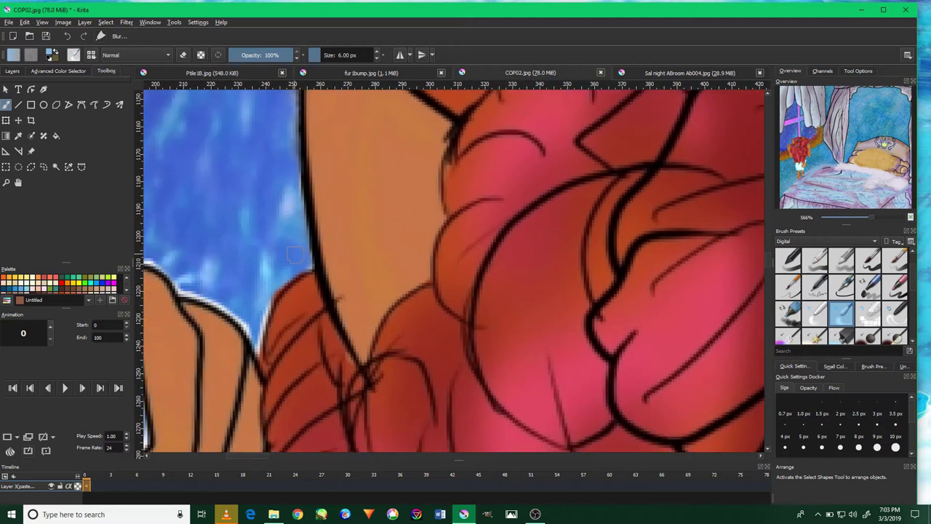
{"action": "mouse_move", "coordinate": [268, 294]}
{"action": "left_mouse_down"}
{"action": "mouse_move", "coordinate": [251, 351]}
{"action": "mouse_move", "coordinate": [187, 289]}
{"action": "mouse_move", "coordinate": [285, 295]}
{"action": "mouse_move", "coordinate": [276, 309]}
{"action": "mouse_move", "coordinate": [233, 280]}
{"action": "mouse_move", "coordinate": [193, 295]}
{"action": "mouse_move", "coordinate": [201, 268]}
{"action": "mouse_move", "coordinate": [218, 360]}
{"action": "mouse_move", "coordinate": [238, 351]}
{"action": "mouse_move", "coordinate": [259, 240]}
{"action": "left_mouse_up"}
Blur the white rim along the fingers and the arm outline against the foliage.
{"action": "mouse_move", "coordinate": [251, 339]}
{"action": "left_mouse_down"}
{"action": "mouse_move", "coordinate": [253, 320]}
{"action": "mouse_move", "coordinate": [208, 218]}
{"action": "mouse_move", "coordinate": [242, 273]}
{"action": "left_mouse_up"}
{"action": "mouse_move", "coordinate": [184, 234]}
{"action": "left_mouse_down"}
{"action": "mouse_move", "coordinate": [249, 259]}
{"action": "mouse_move", "coordinate": [258, 229]}
{"action": "mouse_move", "coordinate": [266, 237]}
{"action": "mouse_move", "coordinate": [209, 301]}
{"action": "mouse_move", "coordinate": [233, 240]}
{"action": "mouse_move", "coordinate": [227, 342]}
{"action": "mouse_move", "coordinate": [247, 360]}
{"action": "left_mouse_up"}
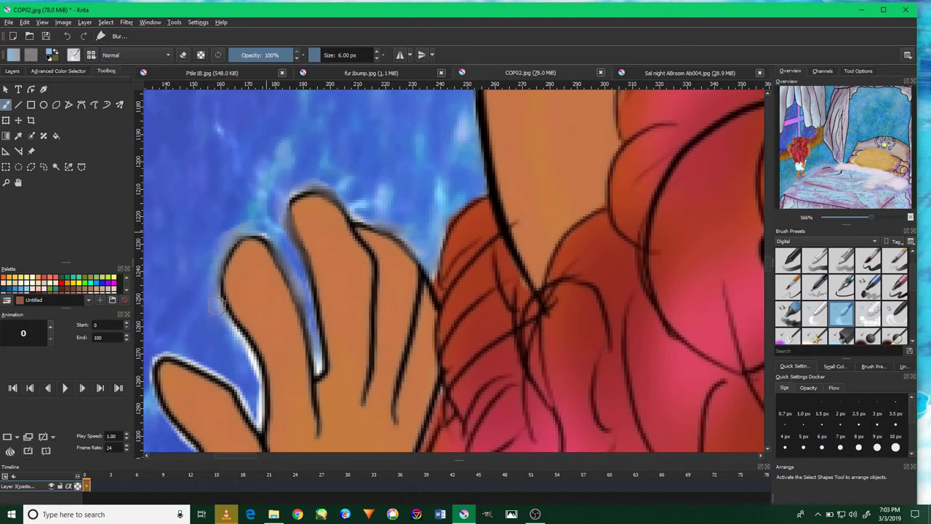
{"action": "mouse_move", "coordinate": [210, 298]}
{"action": "left_mouse_down"}
{"action": "mouse_move", "coordinate": [251, 363]}
{"action": "mouse_move", "coordinate": [258, 418]}
{"action": "mouse_move", "coordinate": [247, 345]}
{"action": "mouse_move", "coordinate": [261, 422]}
{"action": "mouse_move", "coordinate": [190, 350]}
{"action": "mouse_move", "coordinate": [155, 363]}
{"action": "left_mouse_up"}
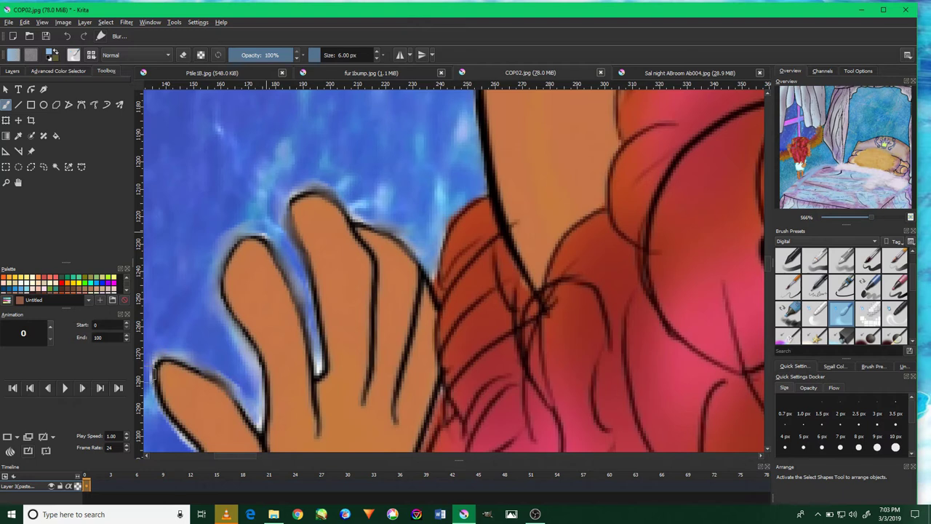
{"action": "left_click_drag", "start_coordinate": [234, 302], "coordinate": [254, 215]}
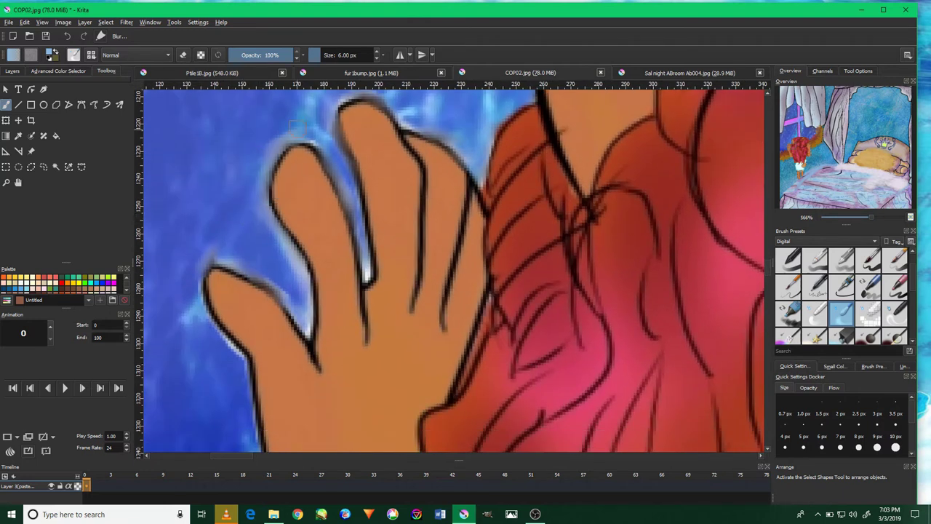
{"action": "left_click_drag", "start_coordinate": [331, 115], "coordinate": [328, 147]}
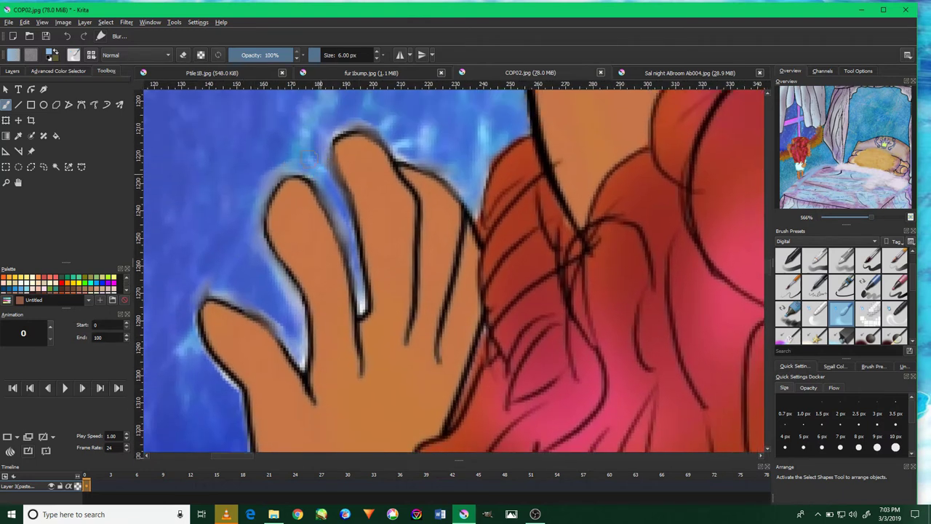
{"action": "left_click_drag", "start_coordinate": [232, 223], "coordinate": [288, 157]}
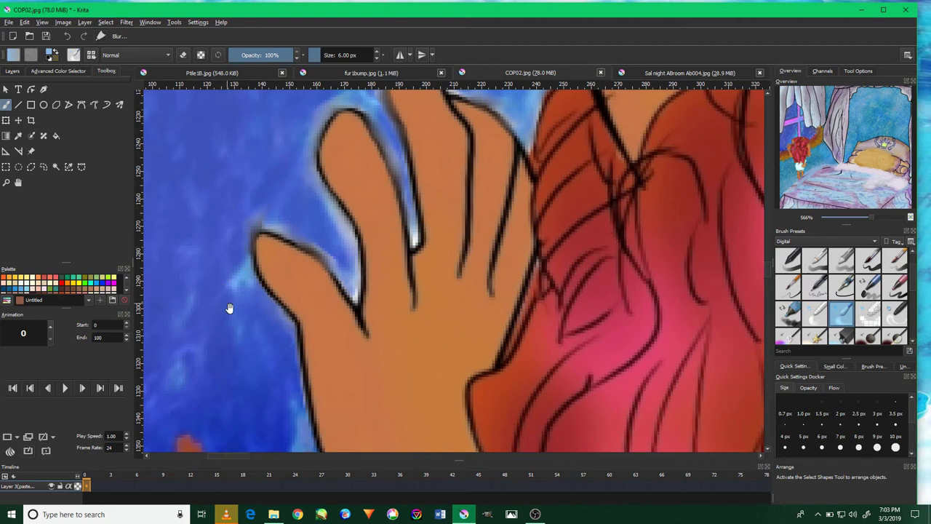
{"action": "scroll", "coordinate": [266, 301], "scroll_direction": "down", "scroll_amount": 3}
{"action": "scroll", "coordinate": [312, 342], "scroll_direction": "down", "scroll_amount": 3}
{"action": "mouse_move", "coordinate": [299, 273]}
{"action": "left_mouse_down"}
{"action": "mouse_move", "coordinate": [359, 318]}
{"action": "mouse_move", "coordinate": [373, 360]}
{"action": "left_mouse_up"}
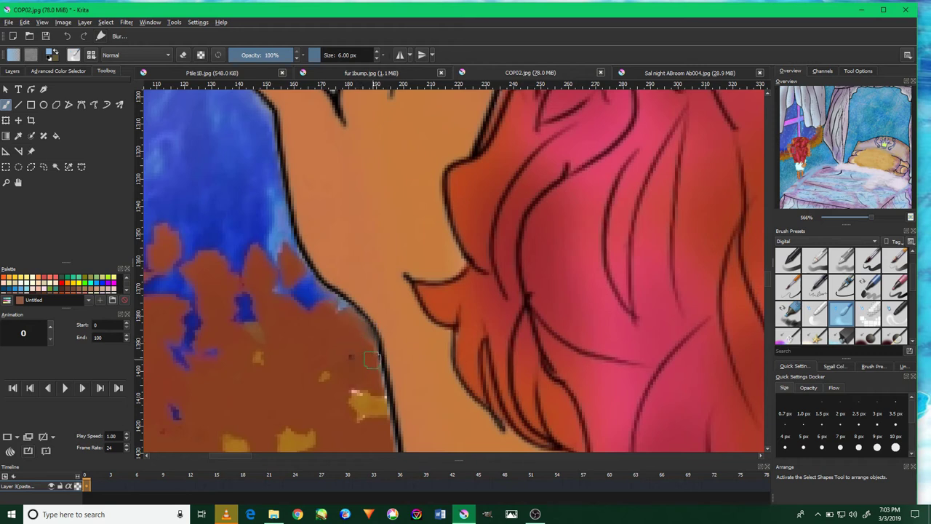
{"action": "scroll", "coordinate": [389, 329], "scroll_direction": "down", "scroll_amount": 4}
Soften the shoulder outline and the white streak along the hair edge.
{"action": "scroll", "coordinate": [389, 328], "scroll_direction": "down", "scroll_amount": 4}
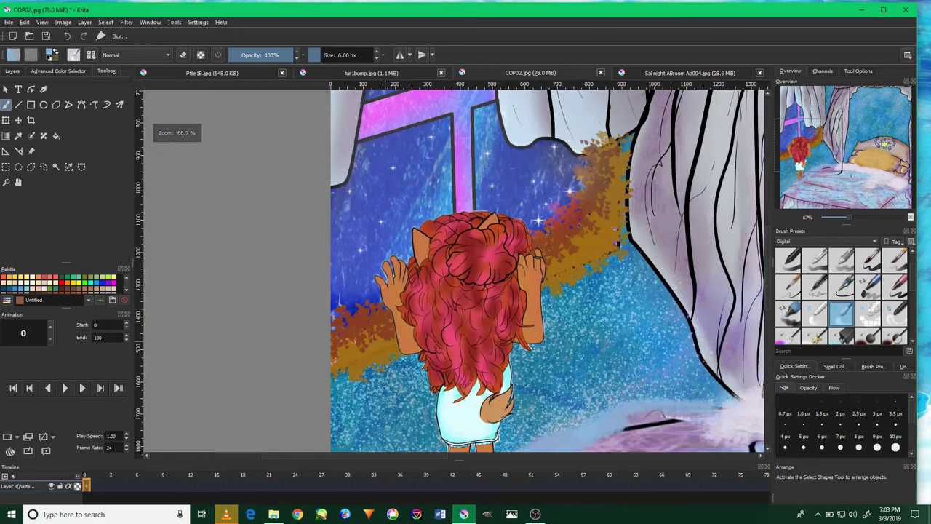
{"action": "scroll", "coordinate": [396, 324], "scroll_direction": "up", "scroll_amount": 3}
{"action": "scroll", "coordinate": [396, 324], "scroll_direction": "up", "scroll_amount": 3}
{"action": "scroll", "coordinate": [432, 230], "scroll_direction": "up", "scroll_amount": 2}
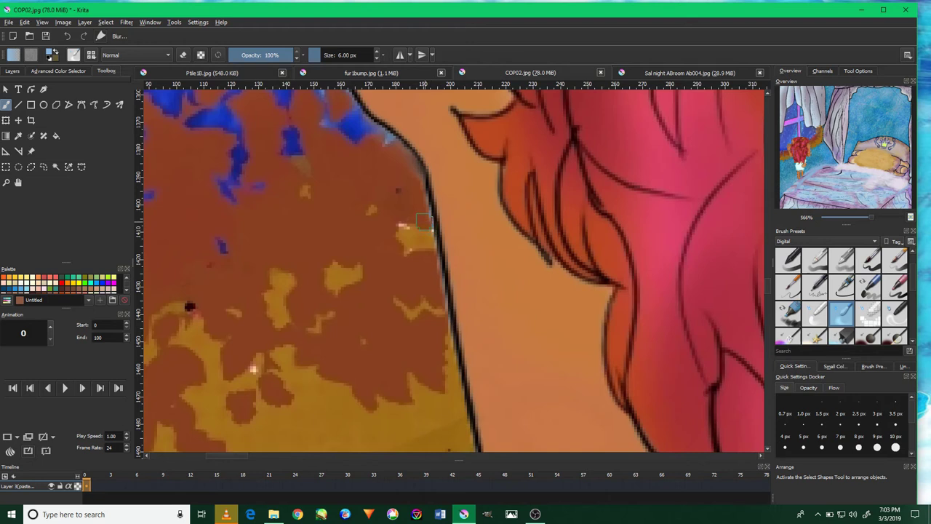
{"action": "scroll", "coordinate": [437, 291], "scroll_direction": "down", "scroll_amount": 2}
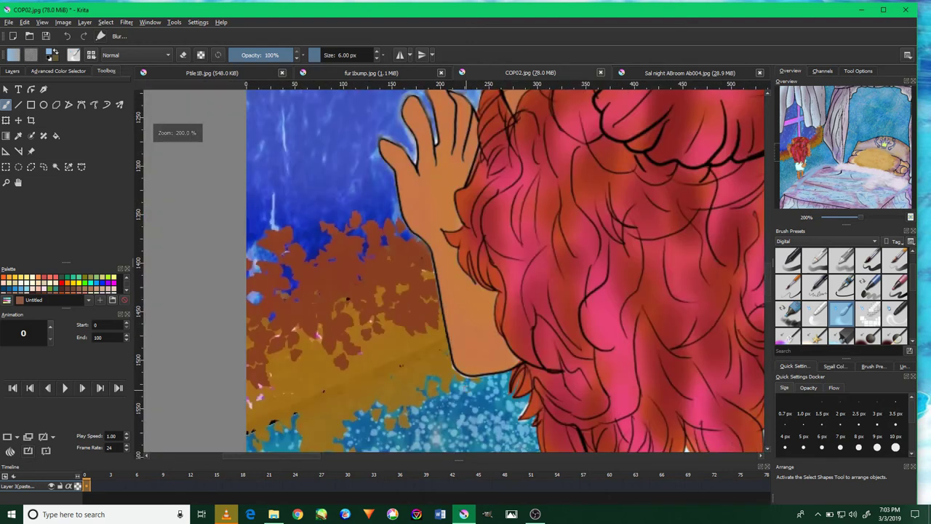
{"action": "scroll", "coordinate": [407, 330], "scroll_direction": "up", "scroll_amount": 2}
{"action": "left_click_drag", "start_coordinate": [414, 337], "coordinate": [579, 359]}
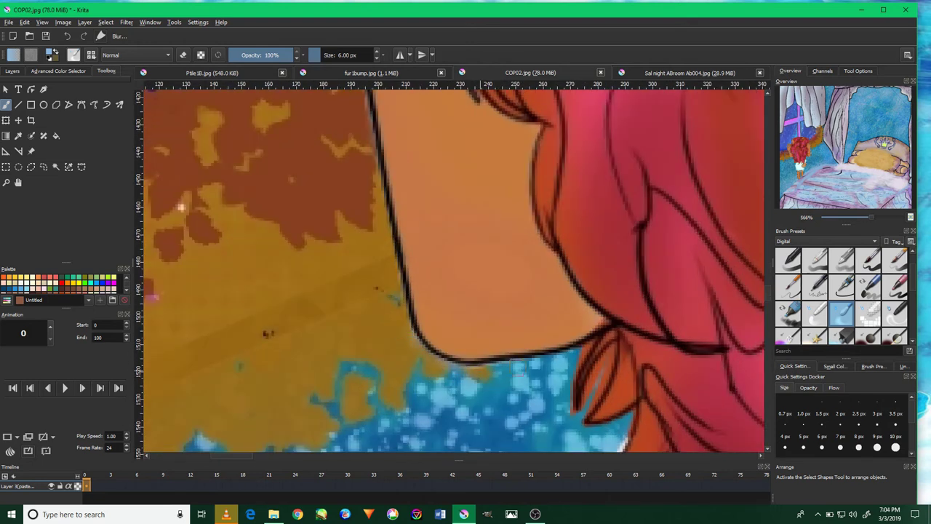
{"action": "scroll", "coordinate": [465, 364], "scroll_direction": "down", "scroll_amount": 2}
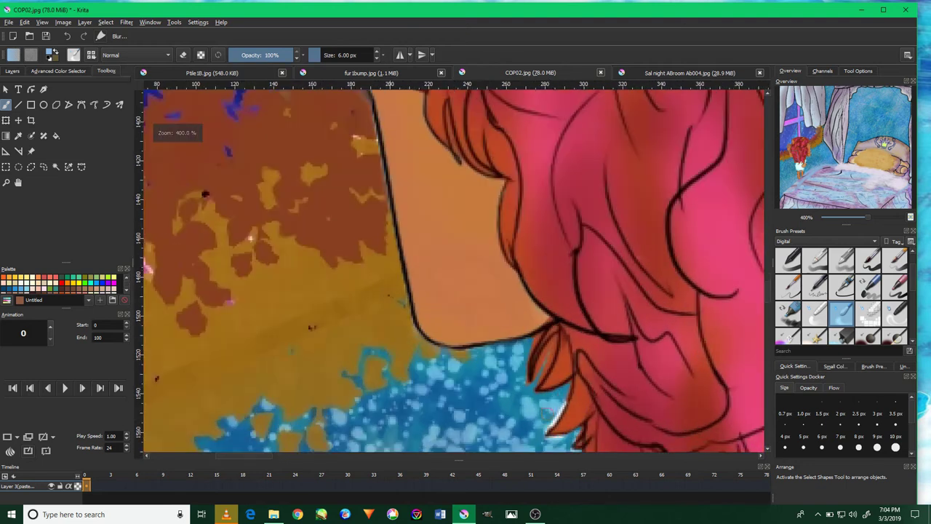
{"action": "scroll", "coordinate": [538, 381], "scroll_direction": "up", "scroll_amount": 2}
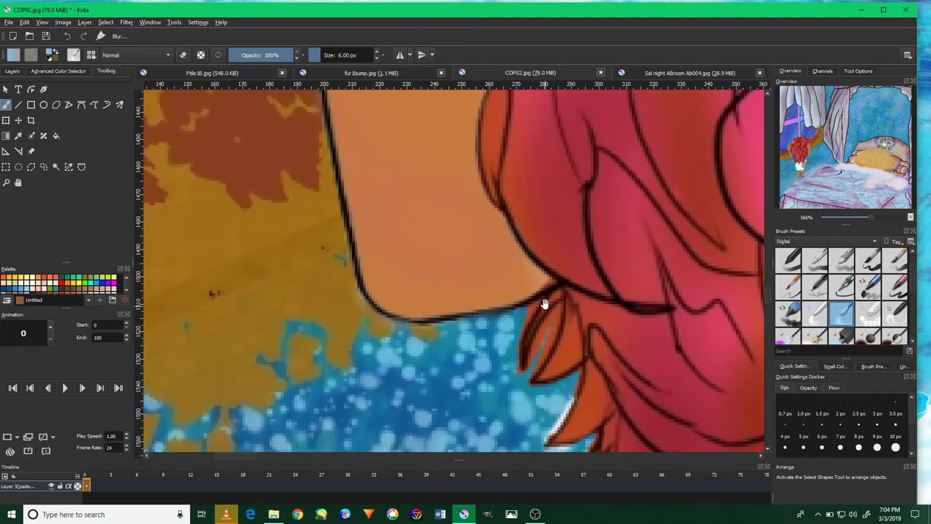
{"action": "scroll", "coordinate": [574, 320], "scroll_direction": "down", "scroll_amount": 3}
{"action": "left_click_drag", "start_coordinate": [580, 309], "coordinate": [557, 353]}
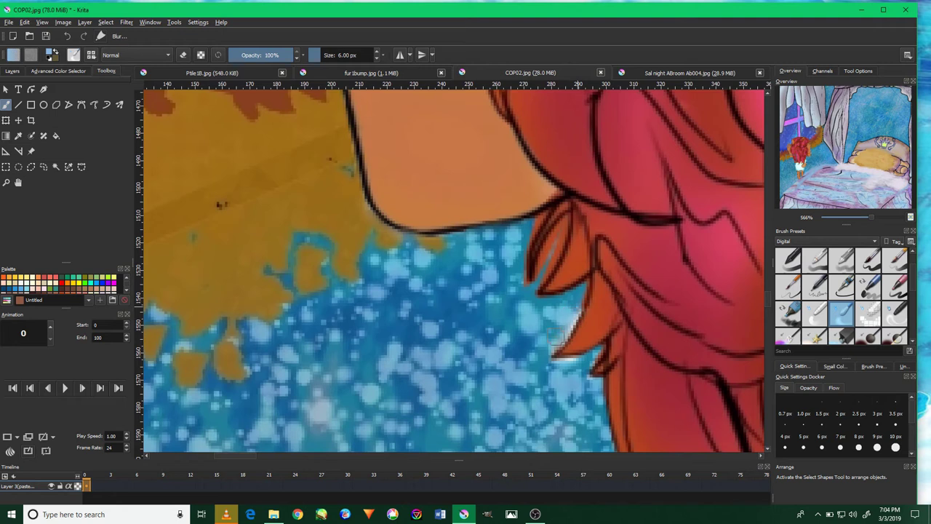
{"action": "mouse_move", "coordinate": [565, 373]}
{"action": "left_mouse_down"}
{"action": "mouse_move", "coordinate": [511, 337]}
{"action": "mouse_move", "coordinate": [507, 358]}
{"action": "mouse_move", "coordinate": [511, 263]}
{"action": "mouse_move", "coordinate": [539, 343]}
{"action": "left_mouse_up"}
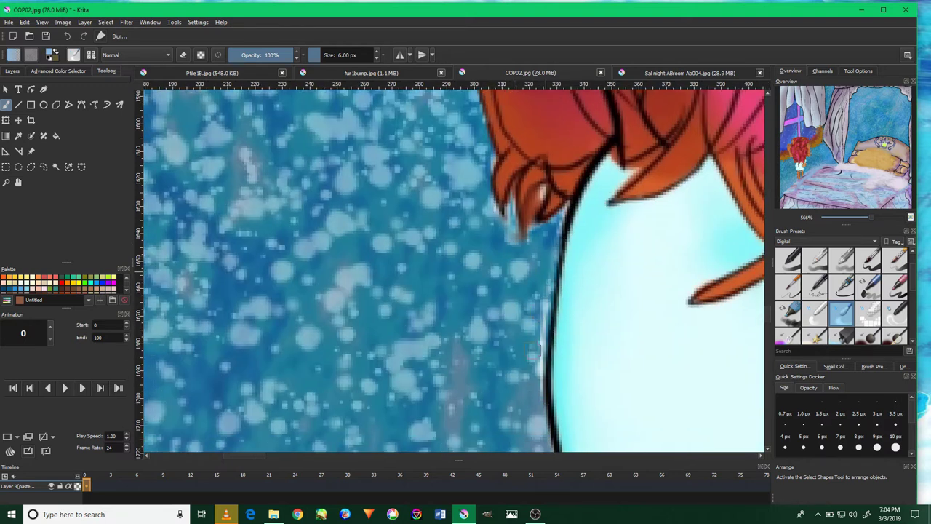
Blur the white halo along the lace dress hem.
{"action": "scroll", "coordinate": [560, 342], "scroll_direction": "down", "scroll_amount": 2}
{"action": "scroll", "coordinate": [561, 342], "scroll_direction": "down", "scroll_amount": 3}
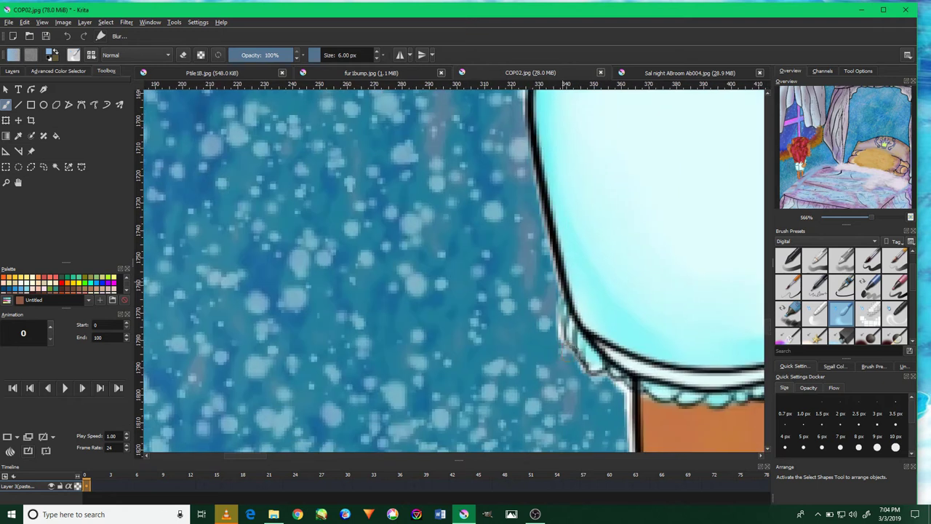
{"action": "left_click_drag", "start_coordinate": [560, 314], "coordinate": [566, 340]}
{"action": "left_click_drag", "start_coordinate": [626, 393], "coordinate": [624, 422]}
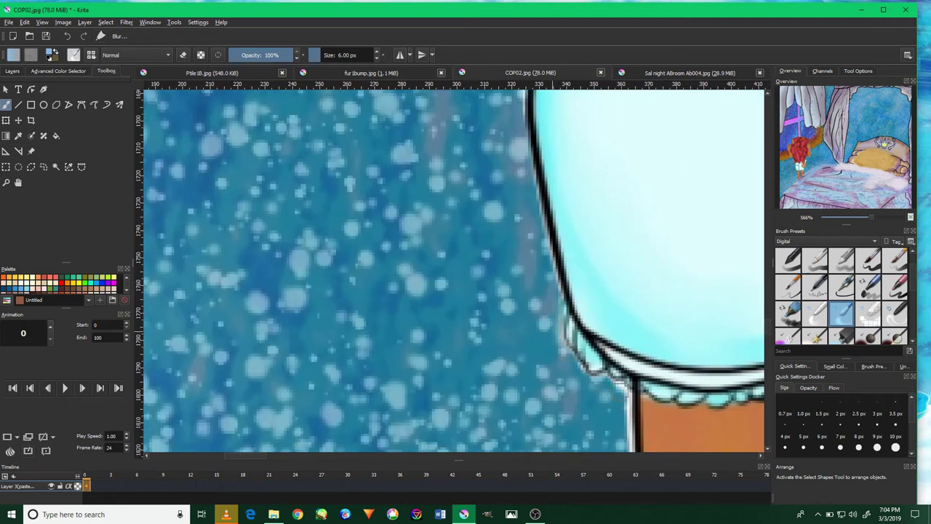
{"action": "scroll", "coordinate": [618, 392], "scroll_direction": "down", "scroll_amount": 1}
{"action": "scroll", "coordinate": [604, 353], "scroll_direction": "down", "scroll_amount": 1}
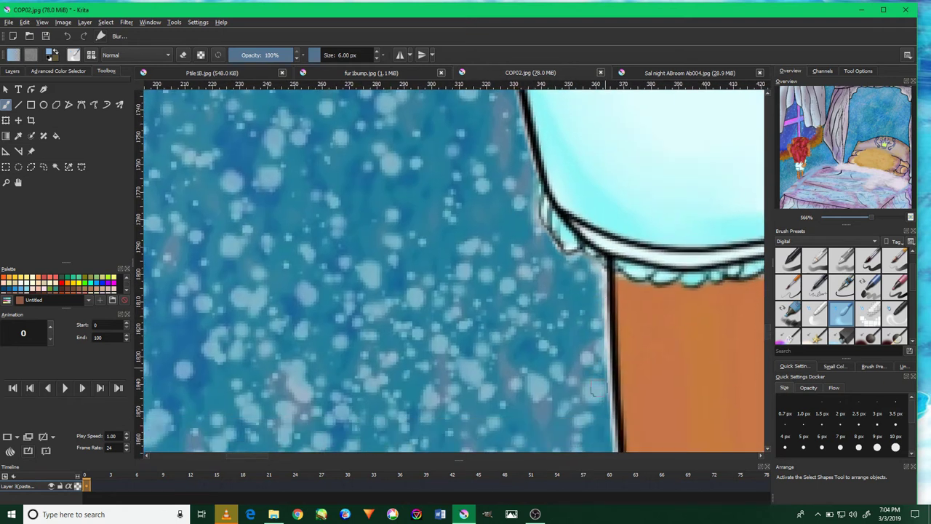
{"action": "scroll", "coordinate": [596, 388], "scroll_direction": "down", "scroll_amount": 1}
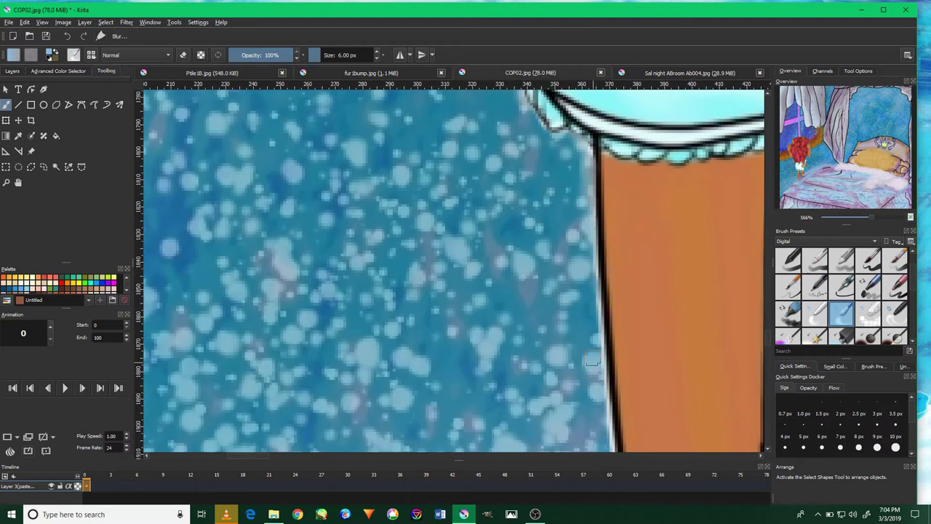
Soften the halos beside both legs and in the gap between them.
{"action": "left_click_drag", "start_coordinate": [589, 321], "coordinate": [592, 389]}
{"action": "scroll", "coordinate": [592, 389], "scroll_direction": "down", "scroll_amount": 1}
{"action": "left_click_drag", "start_coordinate": [586, 322], "coordinate": [581, 262]}
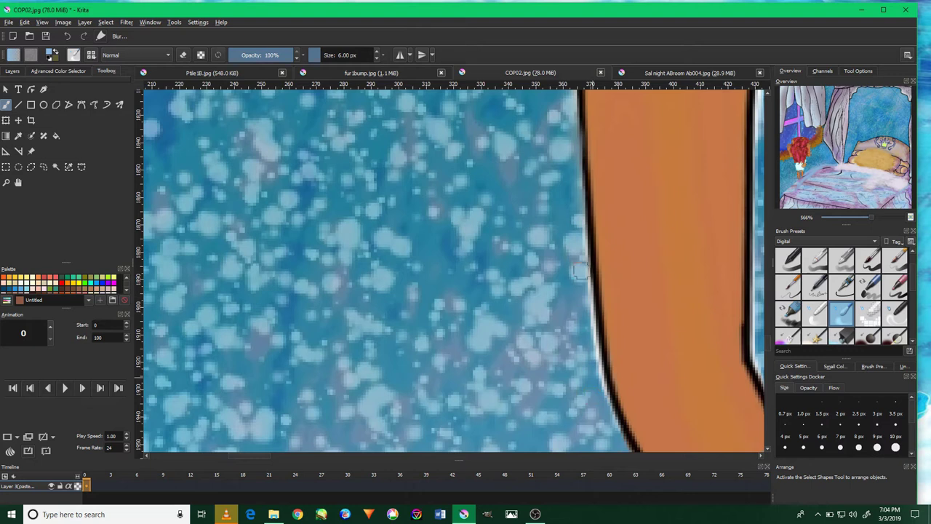
{"action": "scroll", "coordinate": [574, 277], "scroll_direction": "down", "scroll_amount": 1}
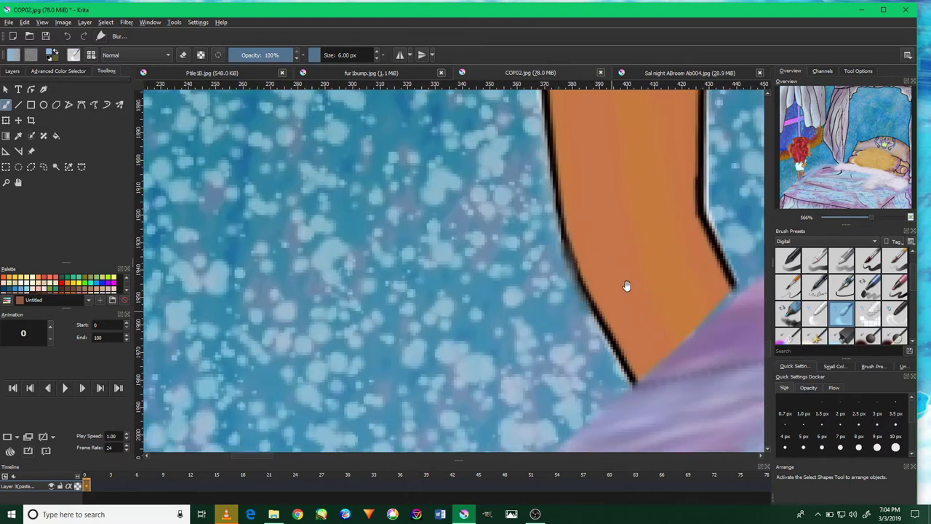
{"action": "scroll", "coordinate": [627, 286], "scroll_direction": "up", "scroll_amount": 2}
{"action": "mouse_move", "coordinate": [653, 348]}
{"action": "left_mouse_down"}
{"action": "mouse_move", "coordinate": [631, 291]}
{"action": "mouse_move", "coordinate": [645, 219]}
{"action": "left_mouse_up"}
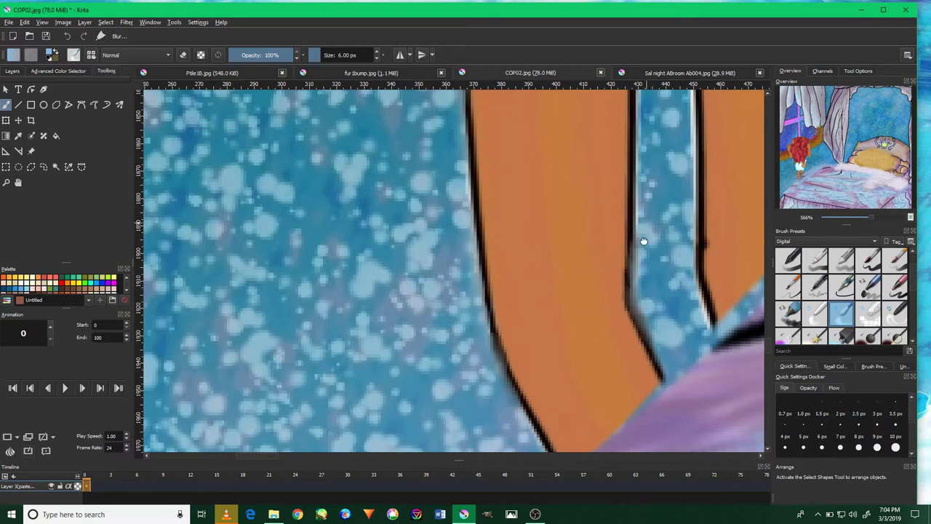
{"action": "scroll", "coordinate": [644, 220], "scroll_direction": "up", "scroll_amount": 2}
{"action": "left_click_drag", "start_coordinate": [627, 326], "coordinate": [650, 229]}
{"action": "scroll", "coordinate": [649, 229], "scroll_direction": "up", "scroll_amount": 2}
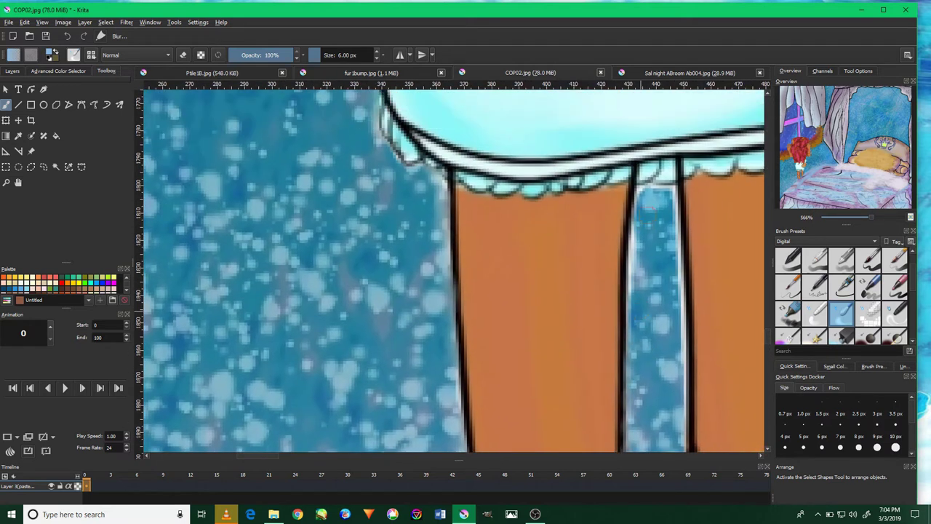
{"action": "mouse_move", "coordinate": [631, 259]}
{"action": "left_mouse_down"}
{"action": "mouse_move", "coordinate": [645, 187]}
{"action": "mouse_move", "coordinate": [677, 262]}
{"action": "mouse_move", "coordinate": [640, 299]}
{"action": "left_mouse_up"}
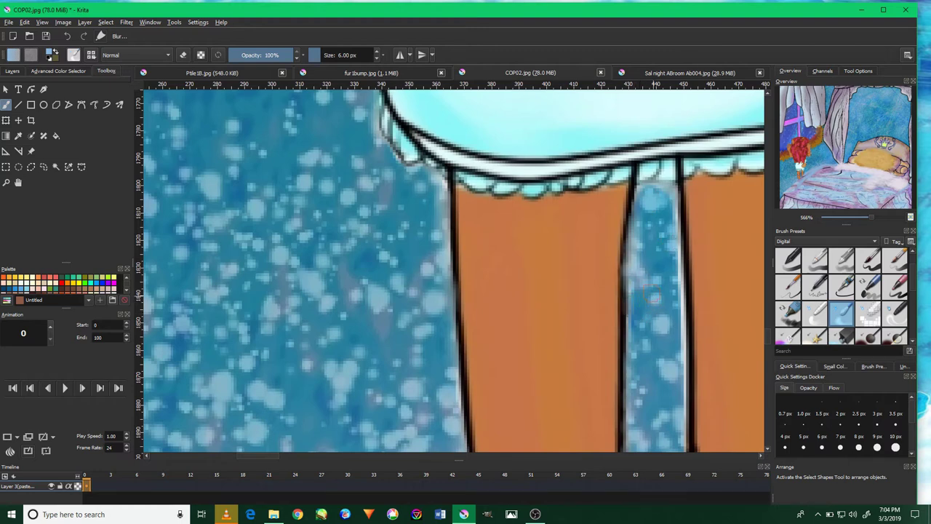
Zoom and pan over the dress hem, legs, red hair and tail to check the cleanup.
{"action": "scroll", "coordinate": [653, 298], "scroll_direction": "down", "scroll_amount": 3}
{"action": "scroll", "coordinate": [655, 291], "scroll_direction": "down", "scroll_amount": 2}
{"action": "scroll", "coordinate": [663, 263], "scroll_direction": "up", "scroll_amount": 2}
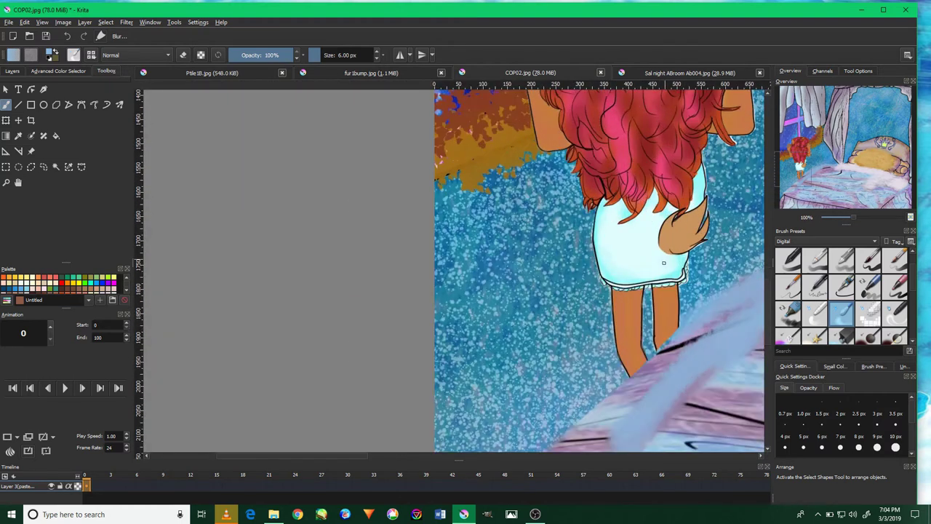
{"action": "scroll", "coordinate": [663, 262], "scroll_direction": "up", "scroll_amount": 3}
{"action": "scroll", "coordinate": [663, 262], "scroll_direction": "up", "scroll_amount": 2}
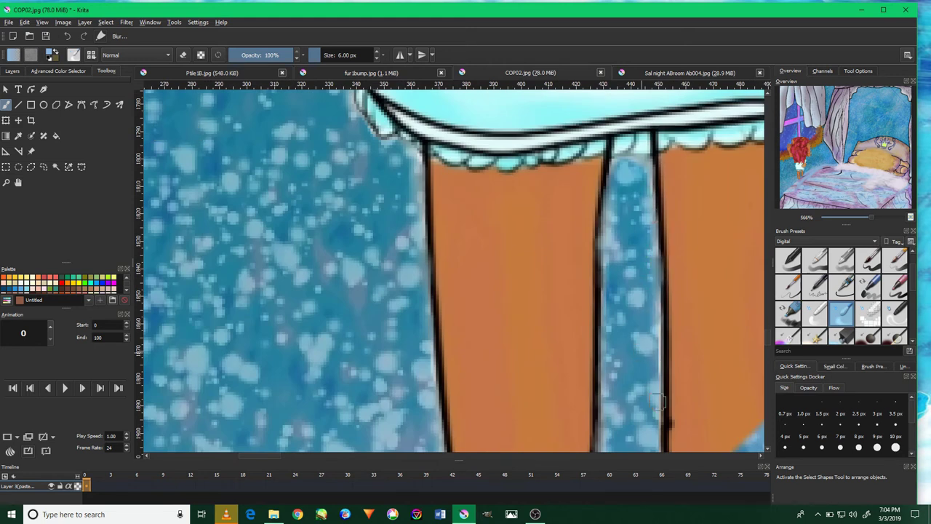
{"action": "scroll", "coordinate": [658, 364], "scroll_direction": "down", "scroll_amount": 4}
{"action": "scroll", "coordinate": [658, 364], "scroll_direction": "down", "scroll_amount": 2}
{"action": "scroll", "coordinate": [665, 346], "scroll_direction": "up", "scroll_amount": 2}
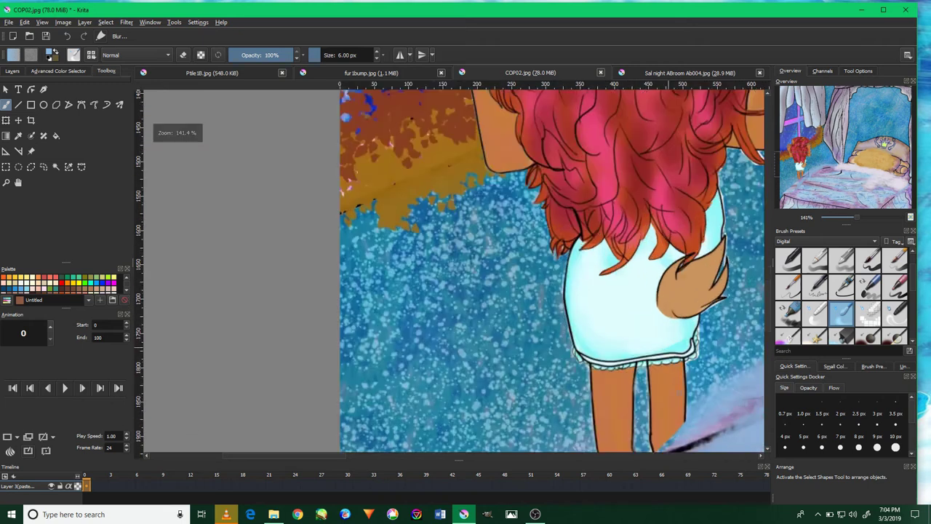
{"action": "scroll", "coordinate": [676, 384], "scroll_direction": "up", "scroll_amount": 3}
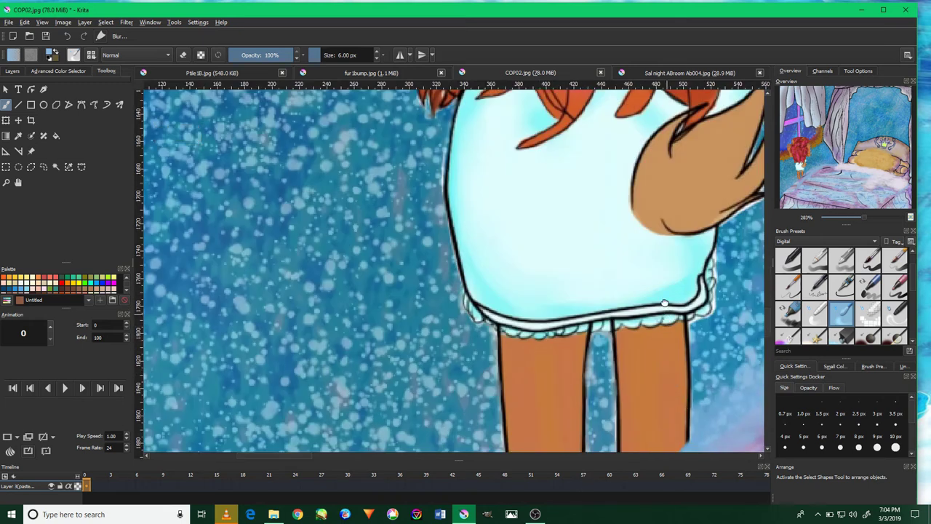
{"action": "scroll", "coordinate": [667, 324], "scroll_direction": "down", "scroll_amount": 1}
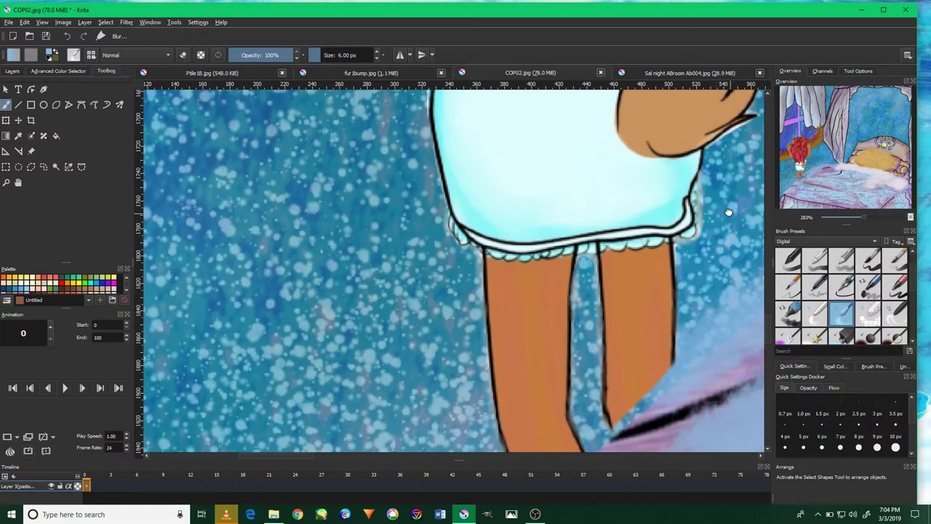
{"action": "left_click_drag", "start_coordinate": [729, 211], "coordinate": [719, 225]}
{"action": "left_click_drag", "start_coordinate": [731, 183], "coordinate": [694, 206]}
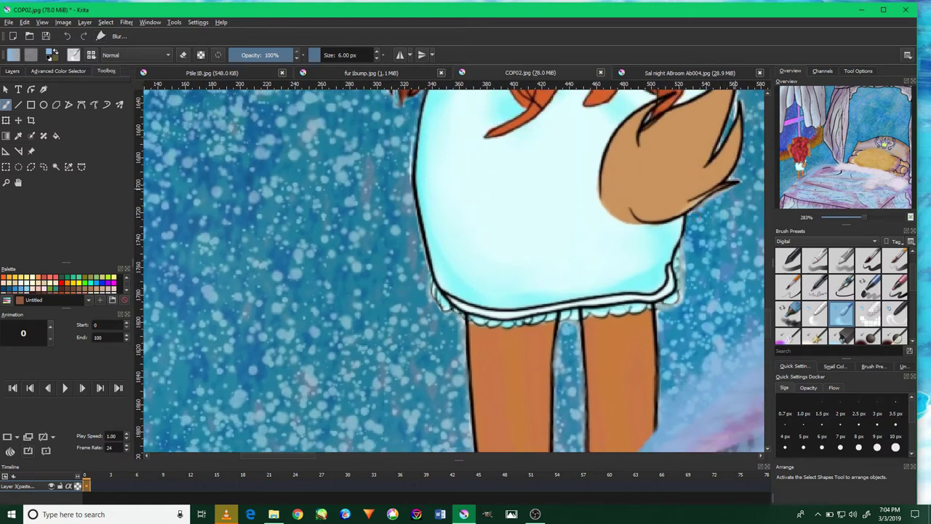
{"action": "left_click_drag", "start_coordinate": [712, 213], "coordinate": [693, 272]}
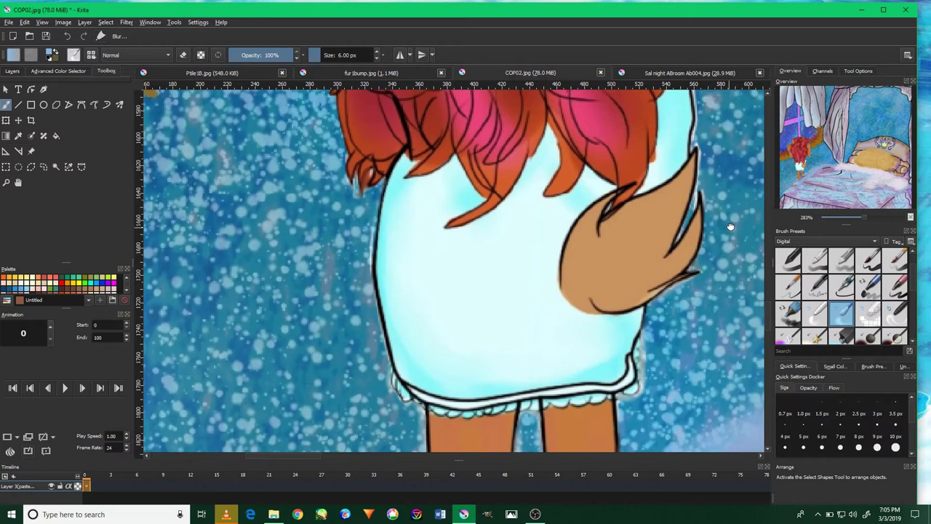
{"action": "left_click_drag", "start_coordinate": [730, 225], "coordinate": [703, 298]}
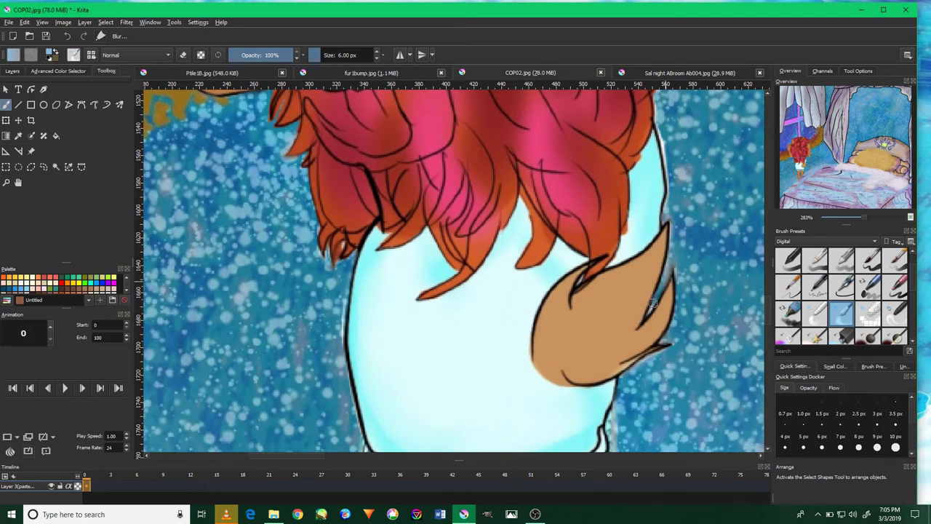
{"action": "left_click_drag", "start_coordinate": [677, 172], "coordinate": [661, 281]}
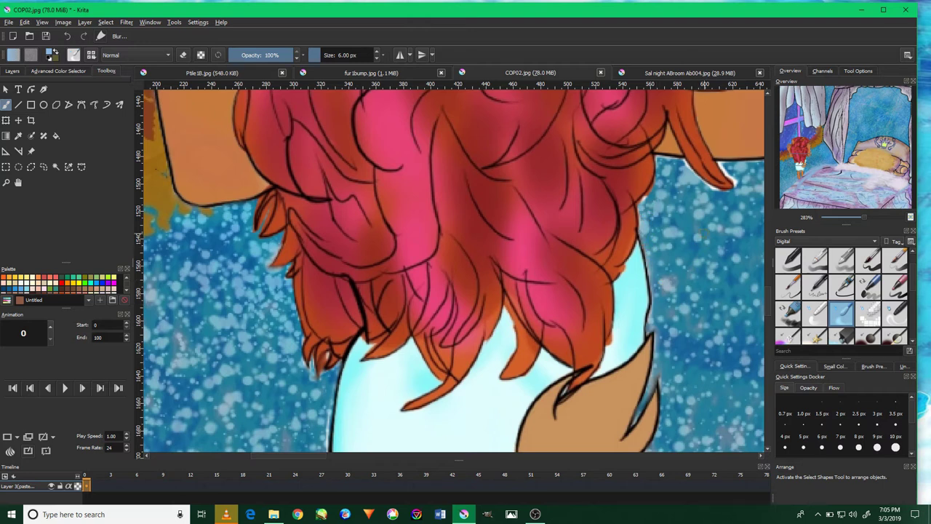
{"action": "scroll", "coordinate": [537, 117], "scroll_direction": "down", "scroll_amount": 4}
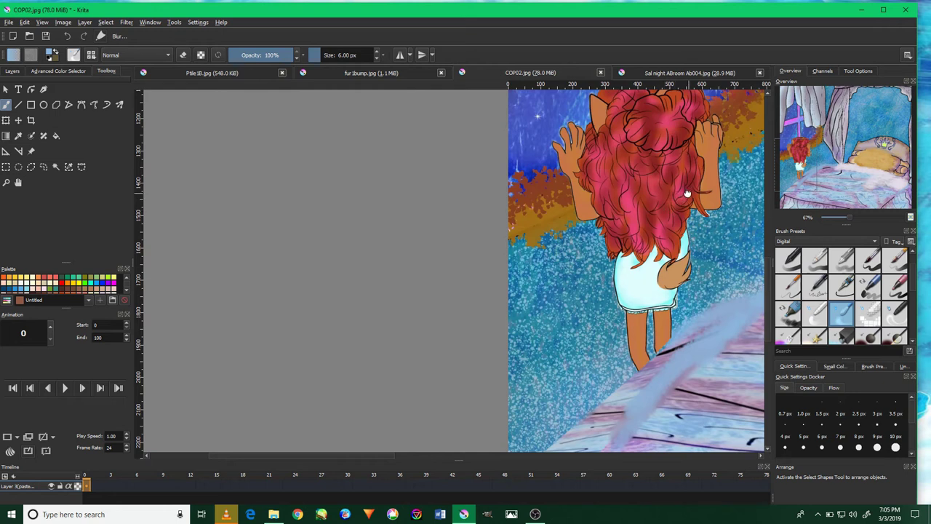
Zoom in to about 566% and blur the red hair's edge against the blue background.
{"action": "left_click_drag", "start_coordinate": [672, 200], "coordinate": [609, 232]}
{"action": "scroll", "coordinate": [659, 262], "scroll_direction": "up", "scroll_amount": 7}
{"action": "scroll", "coordinate": [374, 276], "scroll_direction": "up", "scroll_amount": 1}
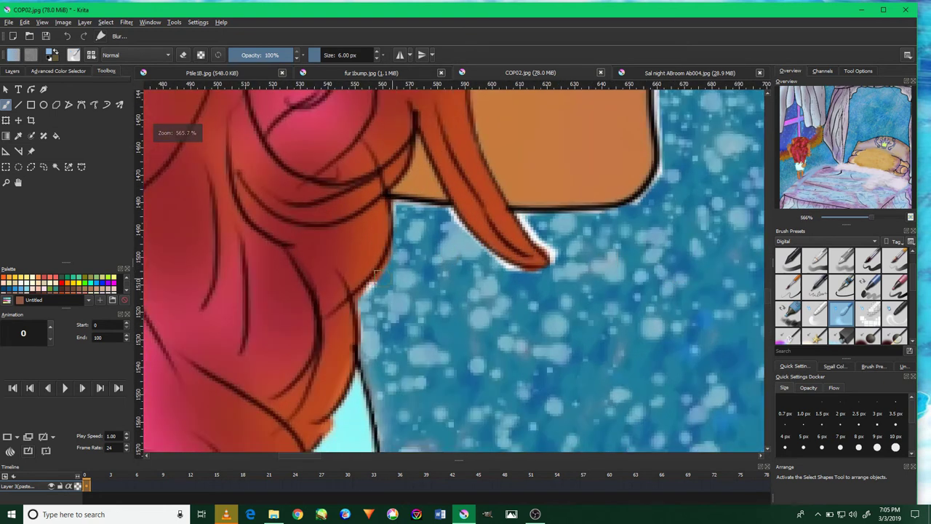
{"action": "mouse_move", "coordinate": [369, 286]}
{"action": "left_mouse_down"}
{"action": "mouse_move", "coordinate": [364, 295]}
{"action": "mouse_move", "coordinate": [389, 218]}
{"action": "mouse_move", "coordinate": [436, 207]}
{"action": "mouse_move", "coordinate": [477, 246]}
{"action": "mouse_move", "coordinate": [542, 270]}
{"action": "mouse_move", "coordinate": [546, 232]}
{"action": "mouse_move", "coordinate": [528, 212]}
{"action": "mouse_move", "coordinate": [571, 215]}
{"action": "left_mouse_up"}
Blur the halo along the raised arm's outline up to the shoulder, then zoom out to 67%.
{"action": "left_click_drag", "start_coordinate": [634, 208], "coordinate": [552, 211]}
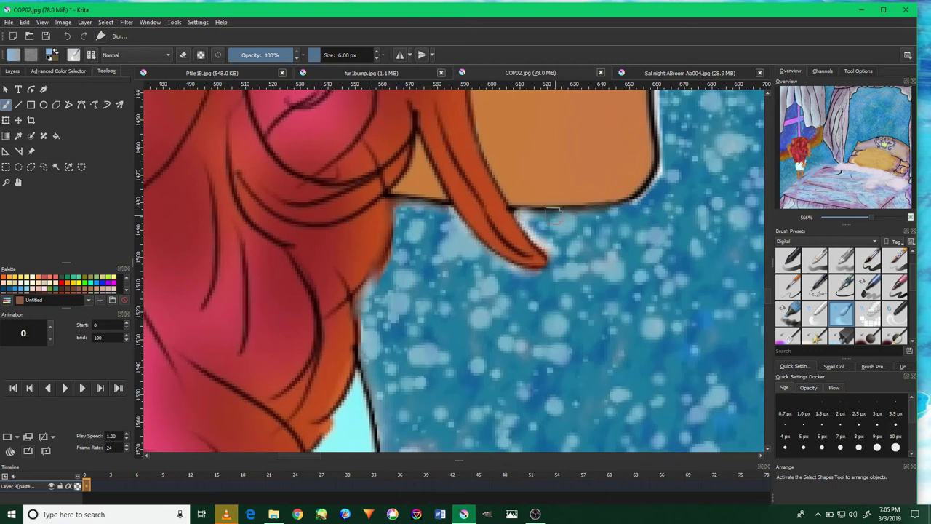
{"action": "mouse_move", "coordinate": [622, 191]}
{"action": "left_mouse_down"}
{"action": "mouse_move", "coordinate": [518, 292]}
{"action": "mouse_move", "coordinate": [518, 320]}
{"action": "left_mouse_up"}
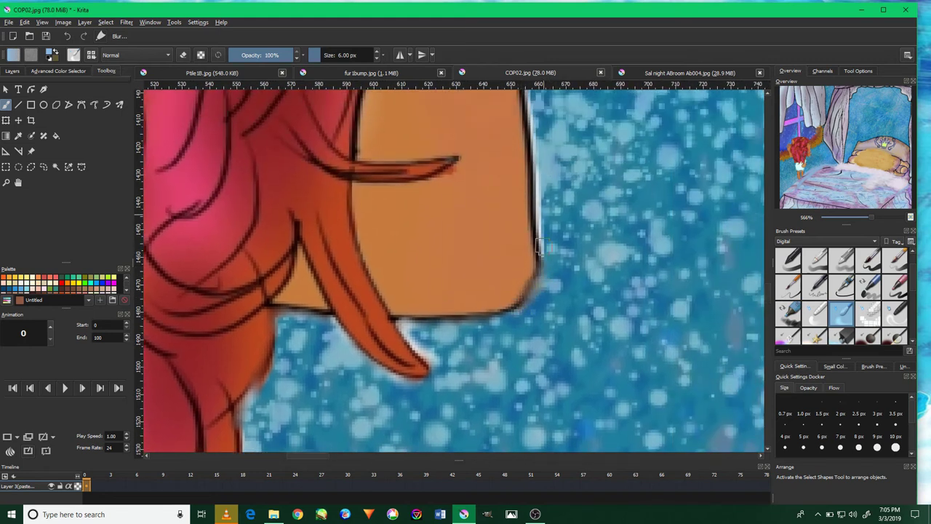
{"action": "left_click_drag", "start_coordinate": [565, 166], "coordinate": [556, 269]}
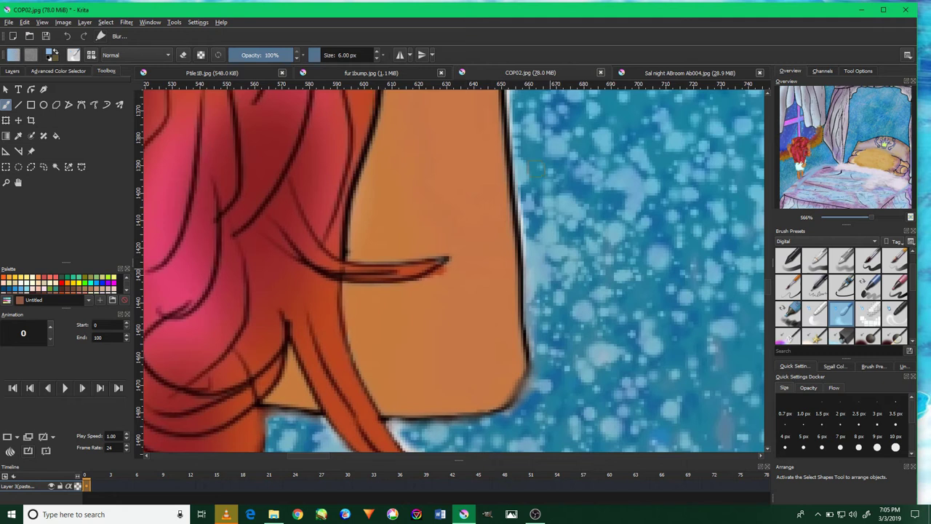
{"action": "left_click_drag", "start_coordinate": [555, 160], "coordinate": [544, 276]}
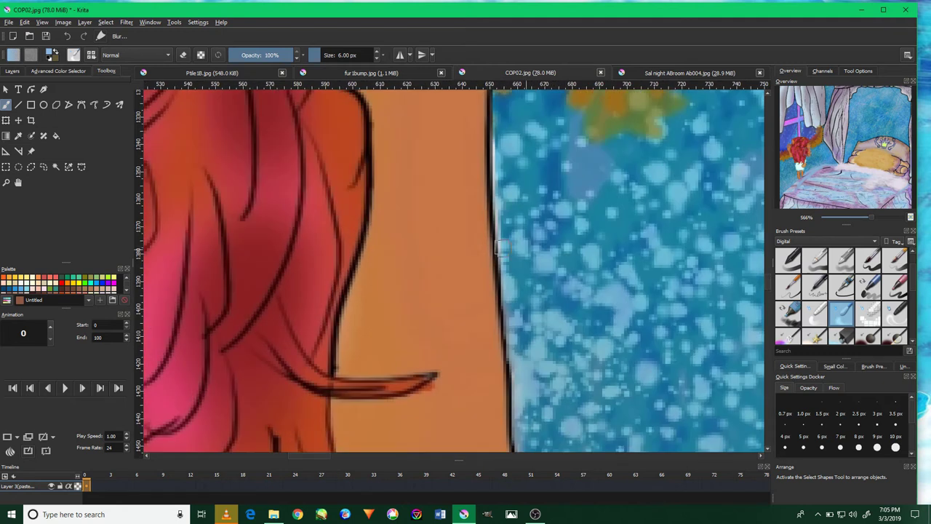
{"action": "left_click_drag", "start_coordinate": [536, 145], "coordinate": [523, 272]}
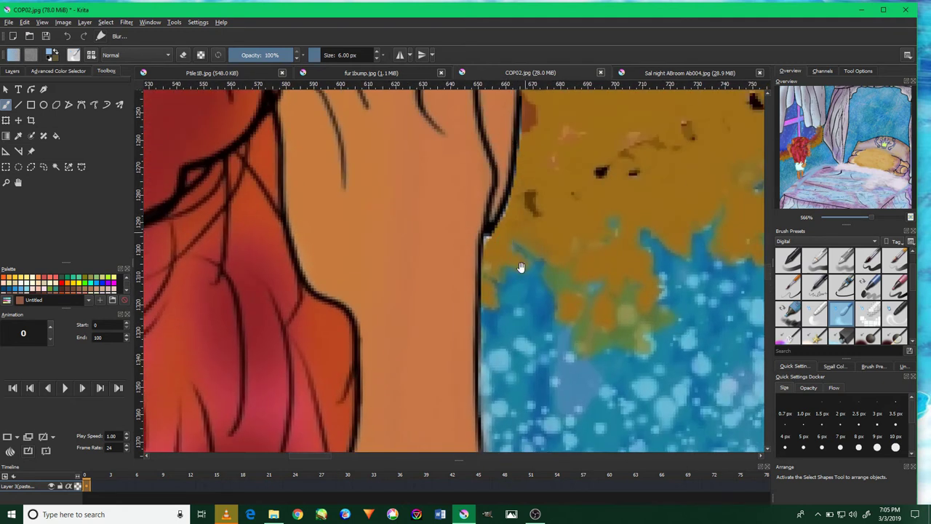
{"action": "left_click_drag", "start_coordinate": [486, 230], "coordinate": [489, 273]}
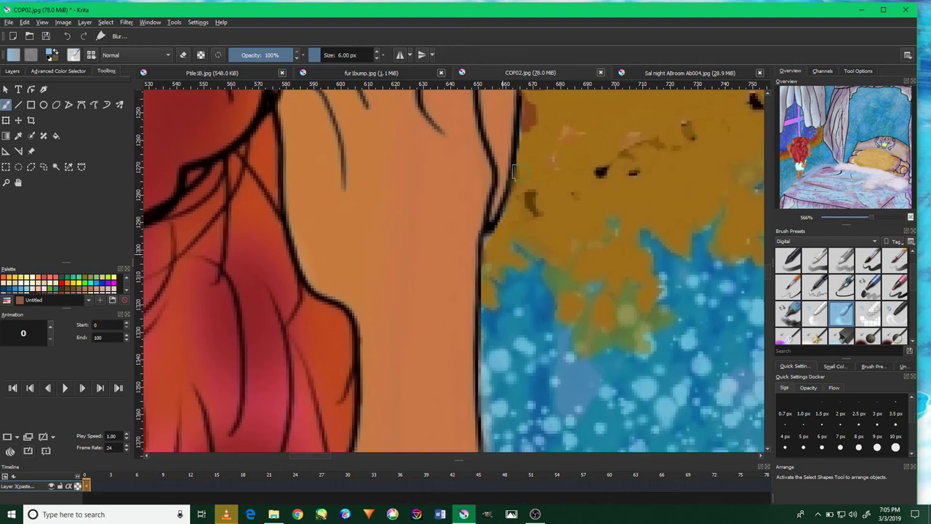
{"action": "left_click_drag", "start_coordinate": [529, 191], "coordinate": [542, 266]}
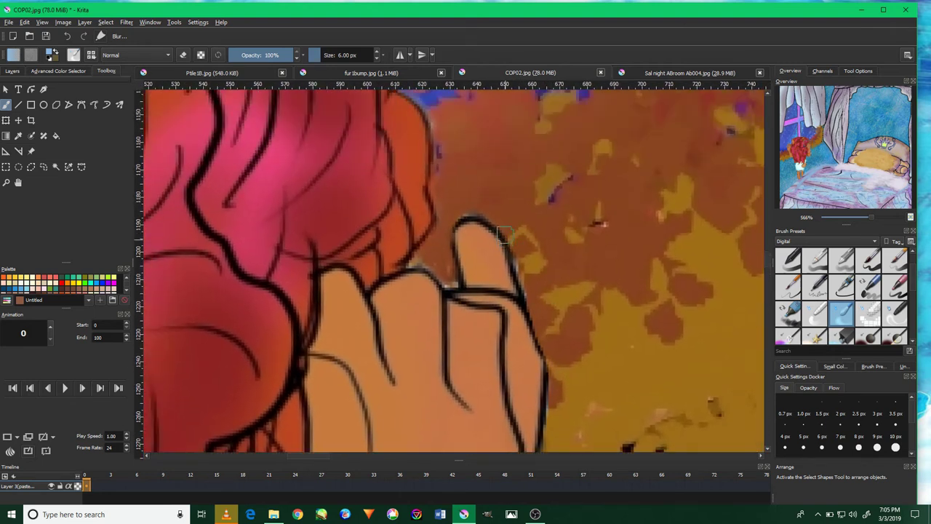
{"action": "scroll", "coordinate": [502, 236], "scroll_direction": "down", "scroll_amount": 8}
{"action": "scroll", "coordinate": [501, 236], "scroll_direction": "down", "scroll_amount": 2}
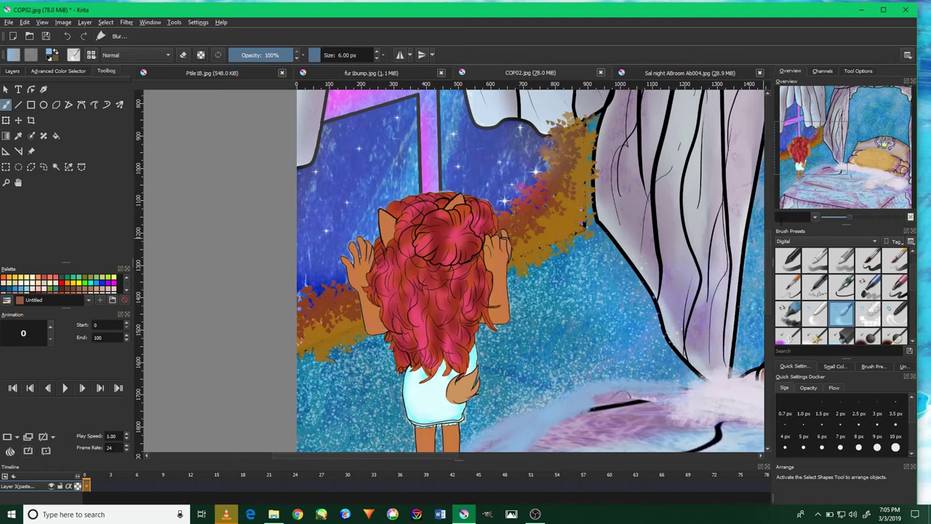
{"action": "left_click", "coordinate": [799, 241]}
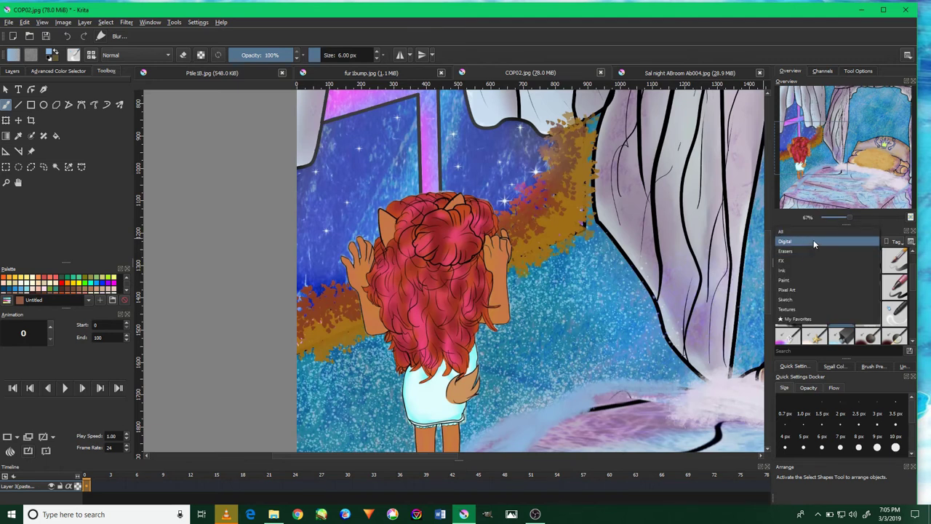
Pick a large Textures brush, add Layer 4 in Color Dodge mode, and dab sparkles by the window stripe.
{"action": "left_click", "coordinate": [803, 309]}
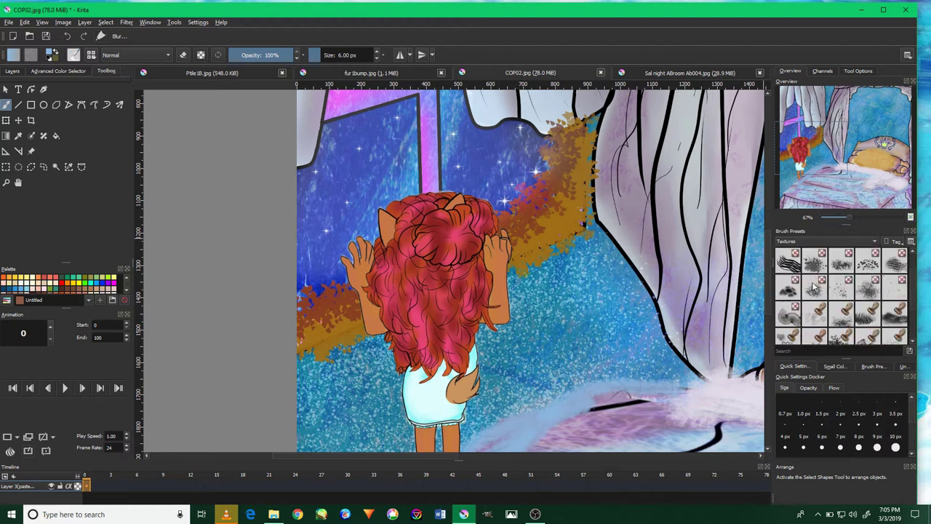
{"action": "left_click", "coordinate": [840, 289]}
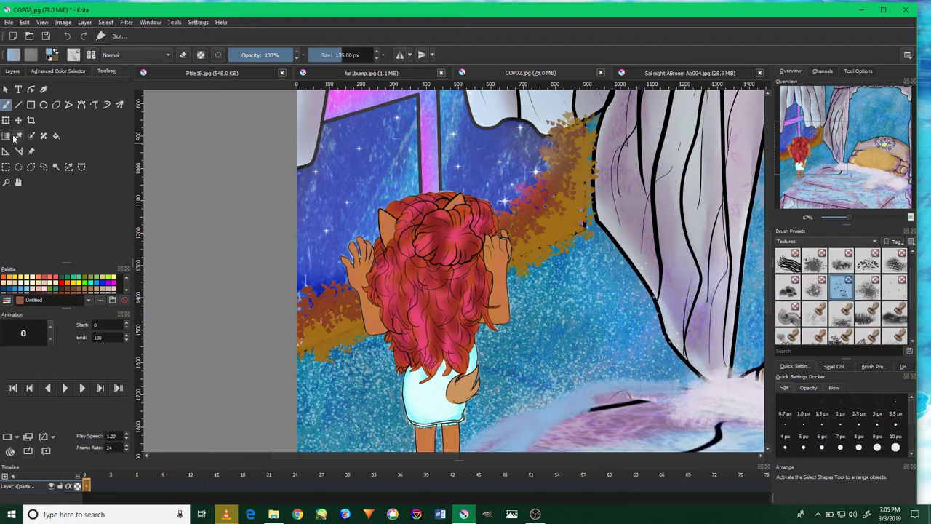
{"action": "left_click", "coordinate": [45, 71]}
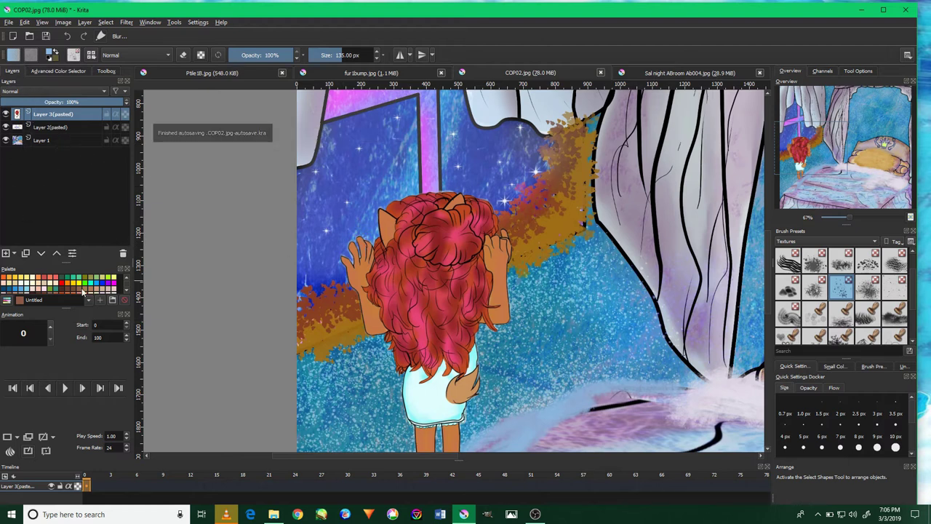
{"action": "left_click", "coordinate": [58, 140]}
{"action": "left_click", "coordinate": [82, 93]}
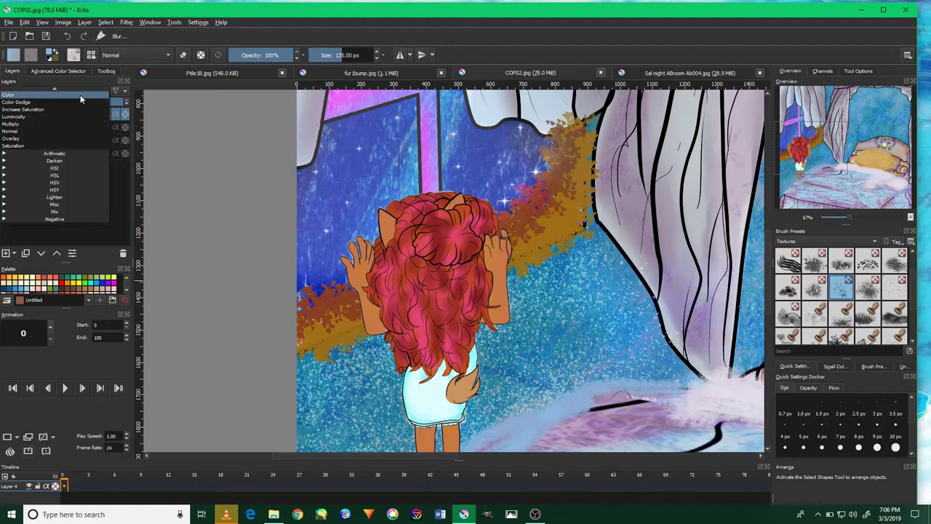
{"action": "left_click", "coordinate": [73, 102]}
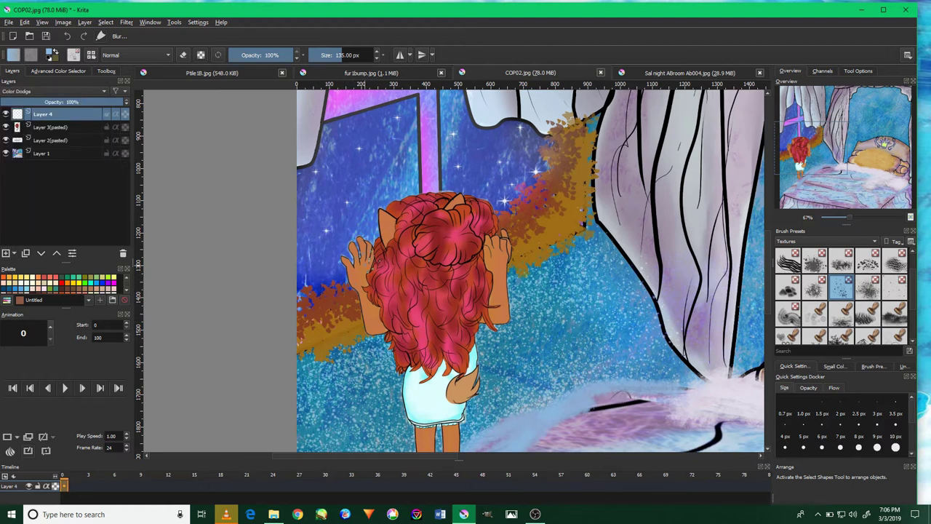
{"action": "left_click_drag", "start_coordinate": [419, 172], "coordinate": [473, 174]}
Undo the last sparkle stroke and pan around the girl, bed and window to review the sparkles.
{"action": "left_click", "coordinate": [68, 35]}
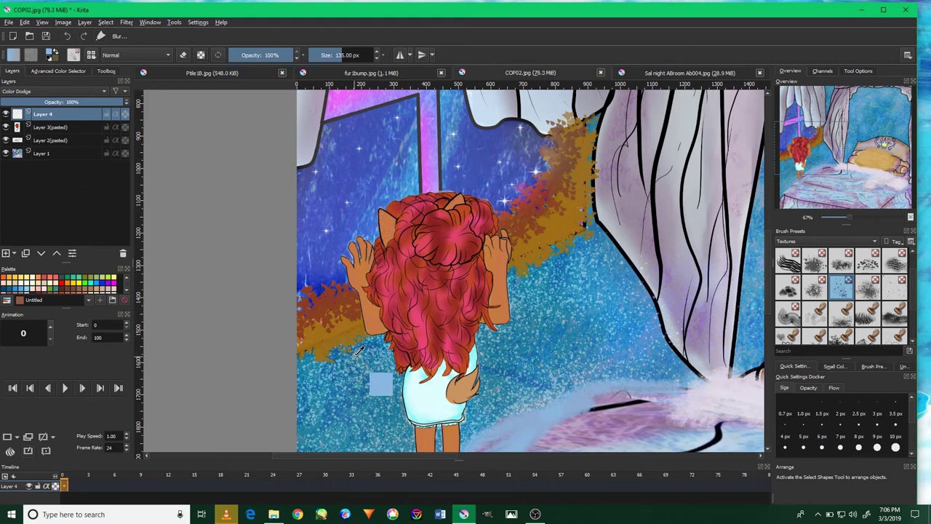
{"action": "scroll", "coordinate": [58, 283], "scroll_direction": "down", "scroll_amount": 2}
{"action": "mouse_move", "coordinate": [568, 184]}
{"action": "left_mouse_down"}
{"action": "mouse_move", "coordinate": [583, 243]}
{"action": "mouse_move", "coordinate": [552, 167]}
{"action": "left_mouse_up"}
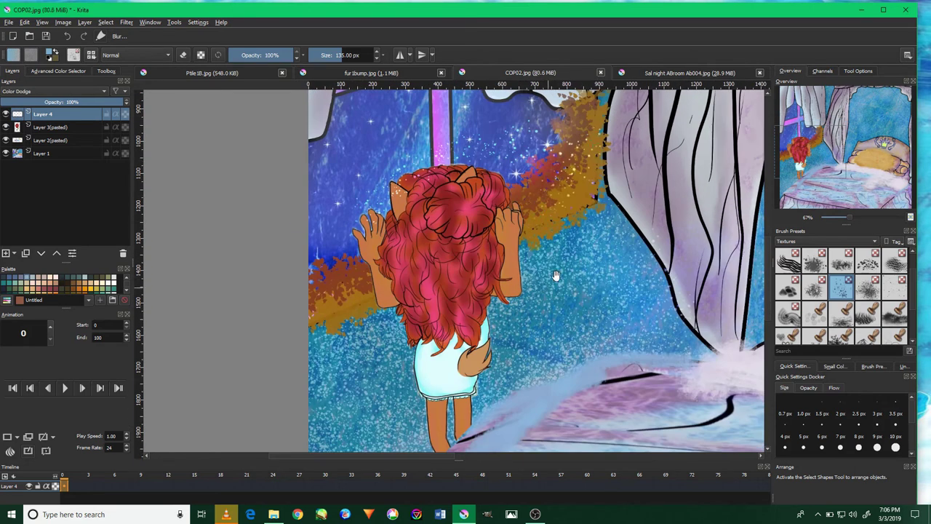
{"action": "left_click_drag", "start_coordinate": [555, 275], "coordinate": [625, 197]}
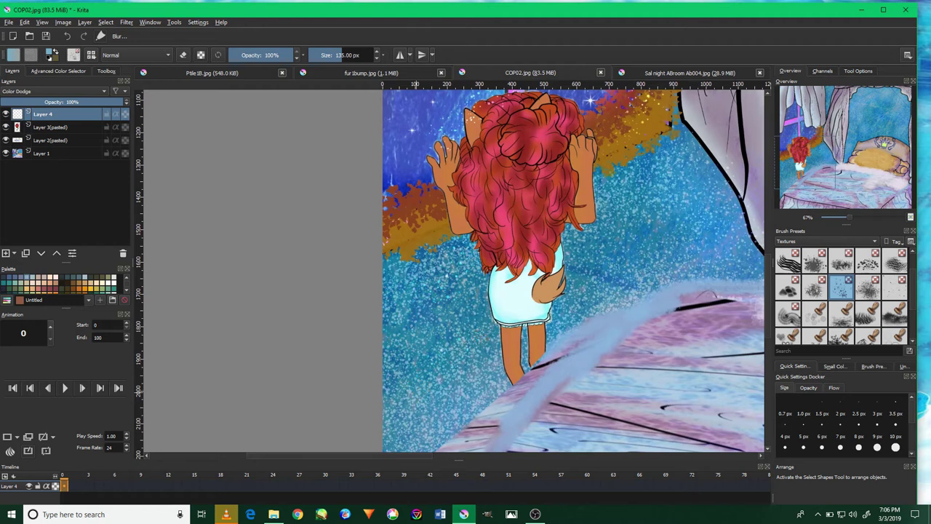
{"action": "left_click_drag", "start_coordinate": [584, 217], "coordinate": [547, 260]}
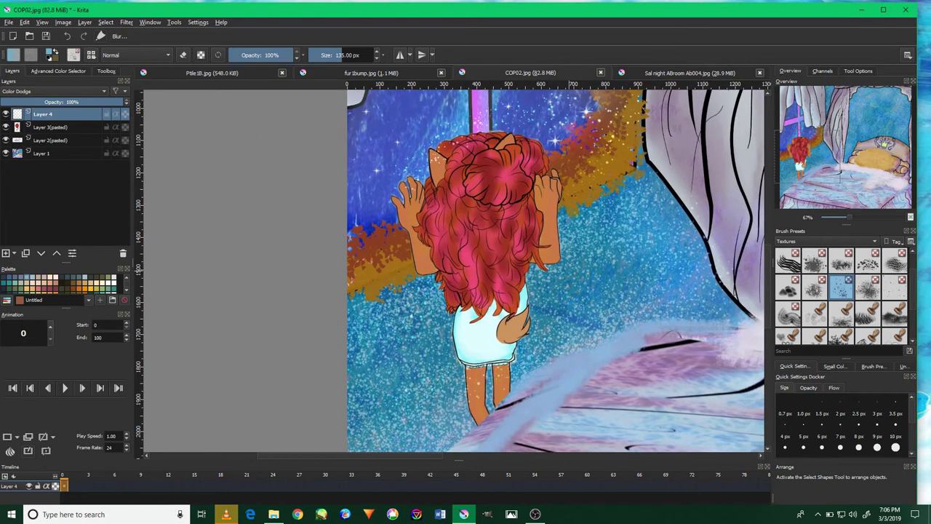
{"action": "mouse_move", "coordinate": [682, 246]}
{"action": "left_mouse_down"}
{"action": "mouse_move", "coordinate": [542, 280]}
{"action": "mouse_move", "coordinate": [574, 324]}
{"action": "left_mouse_up"}
{"action": "left_click_drag", "start_coordinate": [705, 131], "coordinate": [632, 284]}
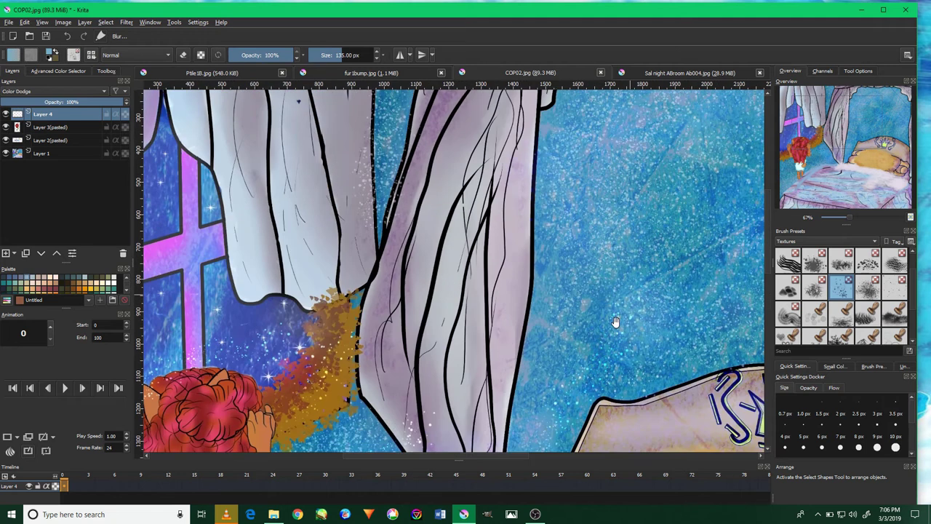
{"action": "mouse_move", "coordinate": [540, 192]}
{"action": "left_mouse_down"}
{"action": "mouse_move", "coordinate": [589, 201]}
{"action": "mouse_move", "coordinate": [684, 183]}
{"action": "left_mouse_up"}
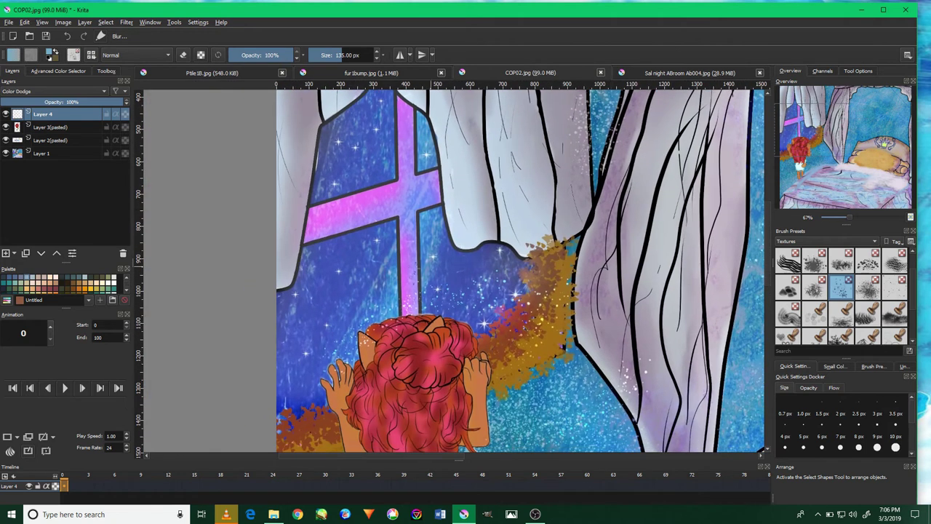
{"action": "left_click_drag", "start_coordinate": [409, 342], "coordinate": [537, 203]}
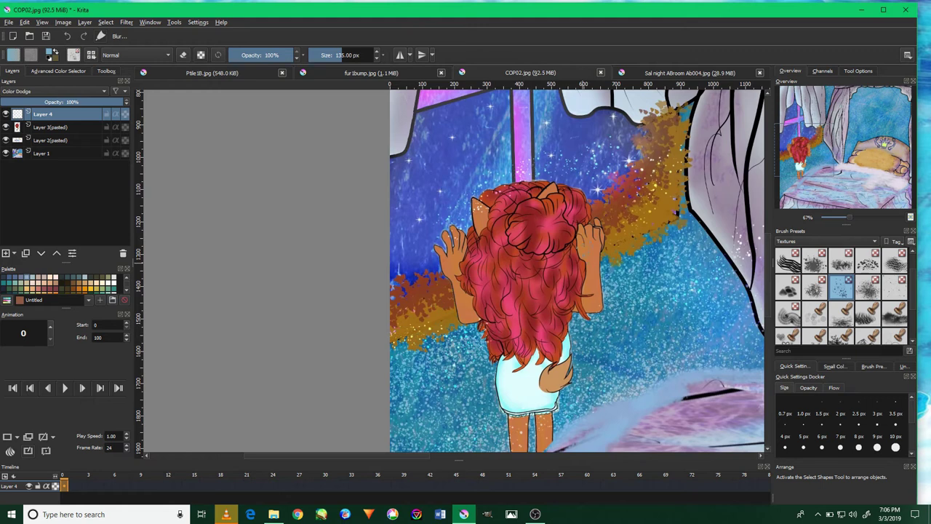
{"action": "mouse_move", "coordinate": [574, 291]}
{"action": "left_mouse_down"}
{"action": "mouse_move", "coordinate": [574, 255]}
{"action": "mouse_move", "coordinate": [621, 211]}
{"action": "left_mouse_up"}
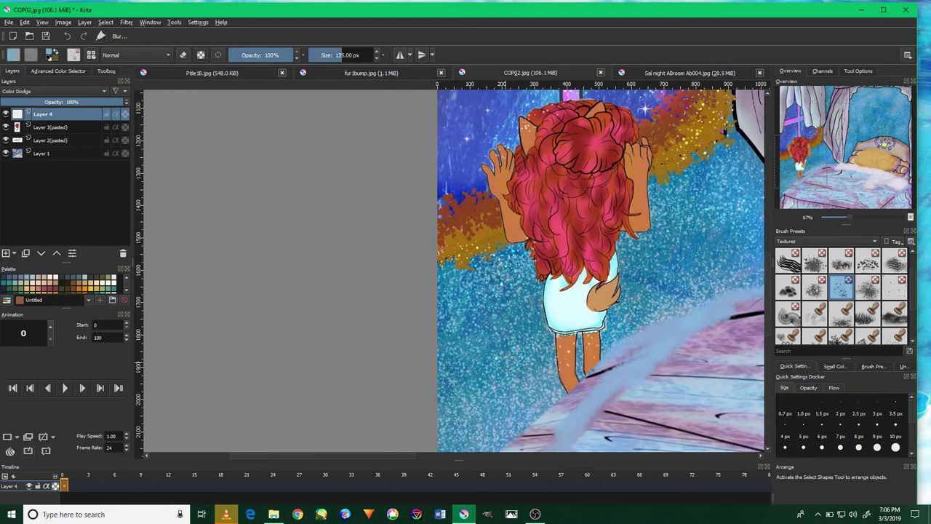
{"action": "left_click_drag", "start_coordinate": [708, 247], "coordinate": [714, 188]}
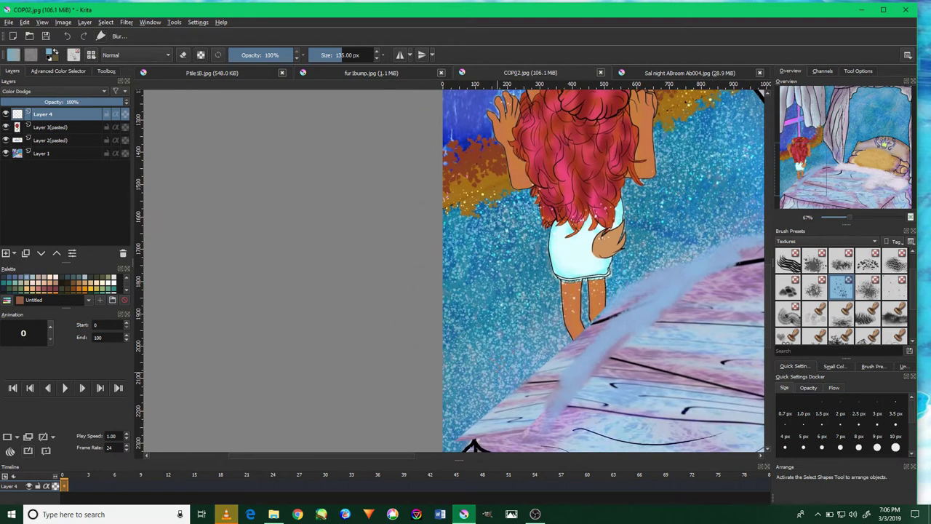
{"action": "left_click_drag", "start_coordinate": [677, 231], "coordinate": [592, 275]}
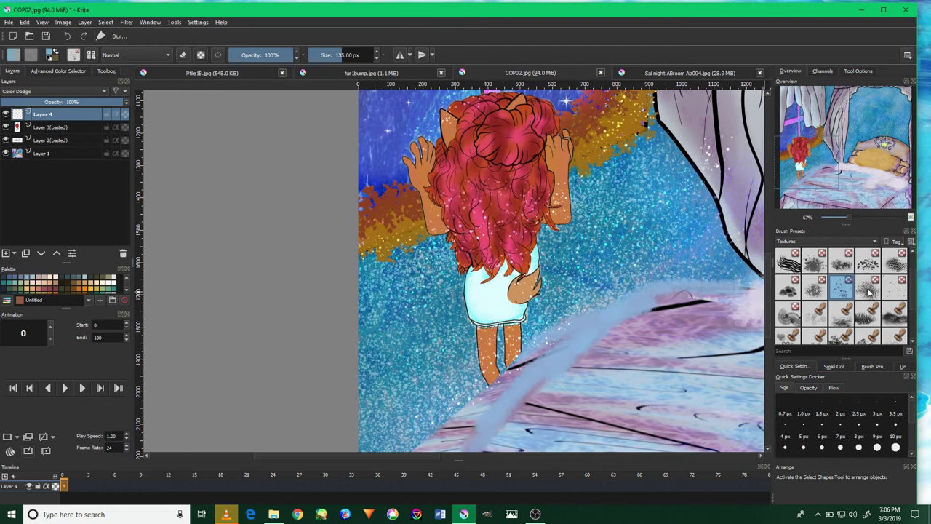
{"action": "scroll", "coordinate": [874, 283], "scroll_direction": "up", "scroll_amount": 1}
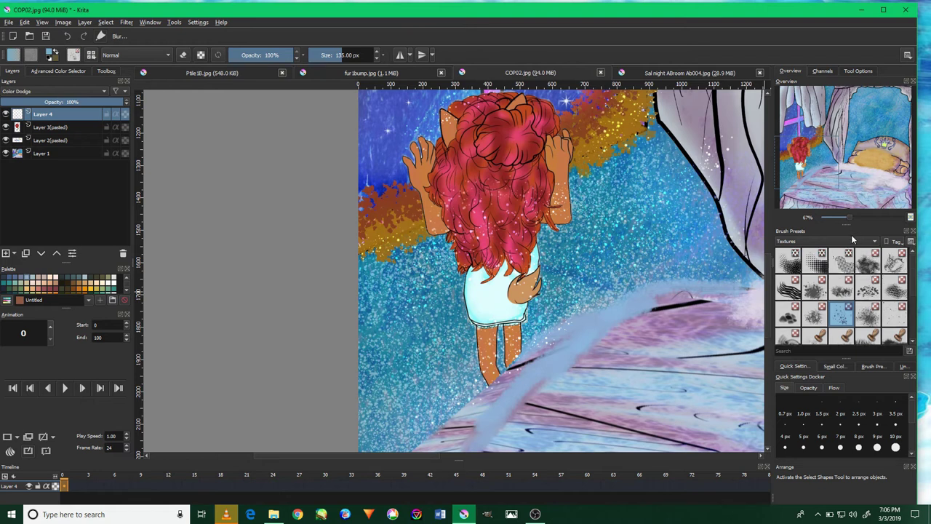
Pick a 600 px soft airbrush from the Digital presets and brighten the blue around the girl.
{"action": "left_click", "coordinate": [852, 240]}
{"action": "left_click", "coordinate": [853, 174]}
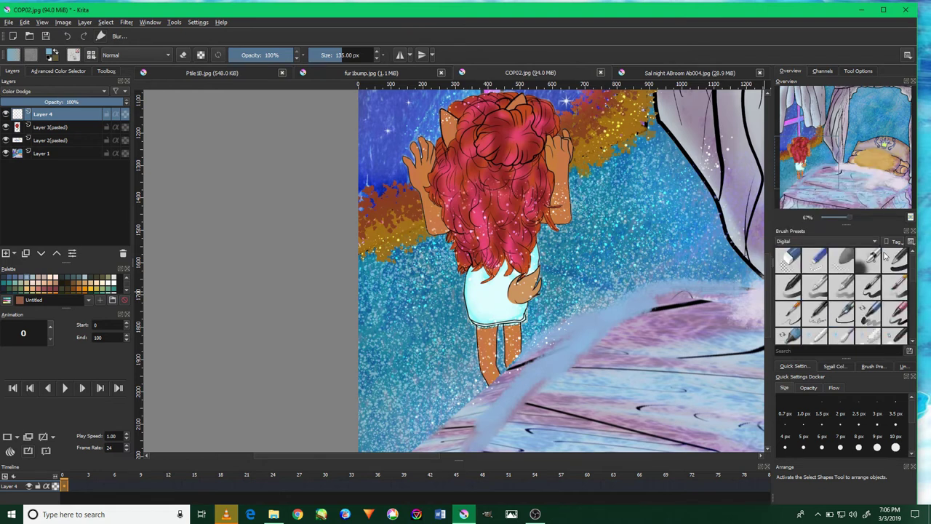
{"action": "left_click", "coordinate": [868, 259]}
{"action": "mouse_move", "coordinate": [551, 283]}
{"action": "left_mouse_down"}
{"action": "mouse_move", "coordinate": [451, 327]}
{"action": "mouse_move", "coordinate": [465, 276]}
{"action": "mouse_move", "coordinate": [524, 283]}
{"action": "left_mouse_up"}
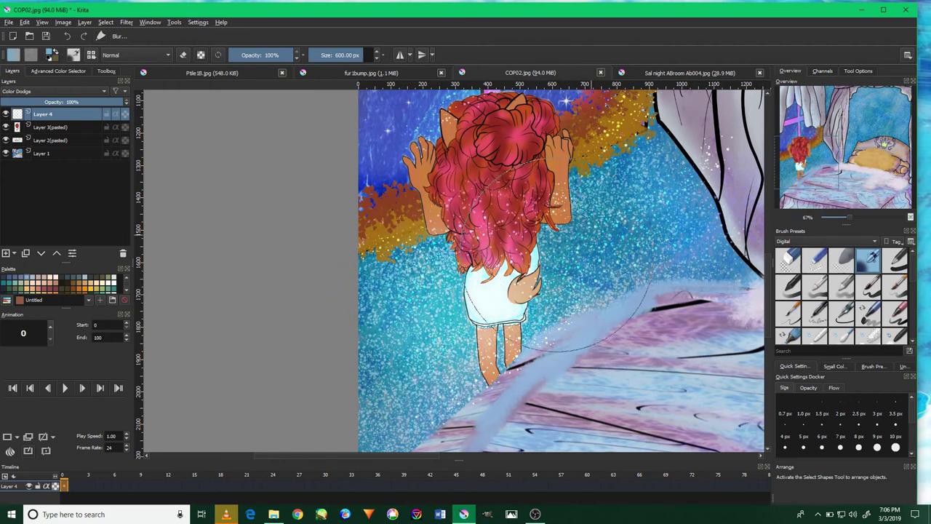
{"action": "left_click_drag", "start_coordinate": [544, 233], "coordinate": [489, 291]}
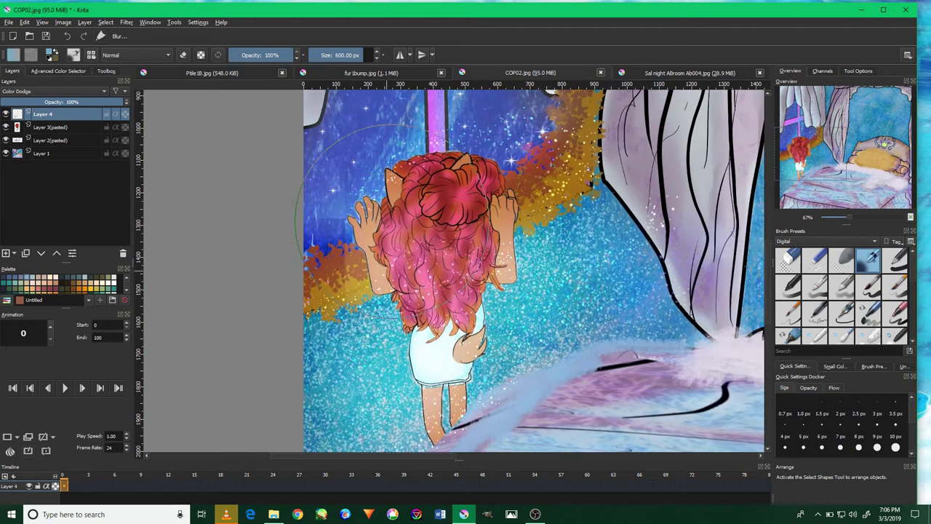
{"action": "left_click_drag", "start_coordinate": [405, 182], "coordinate": [408, 290]}
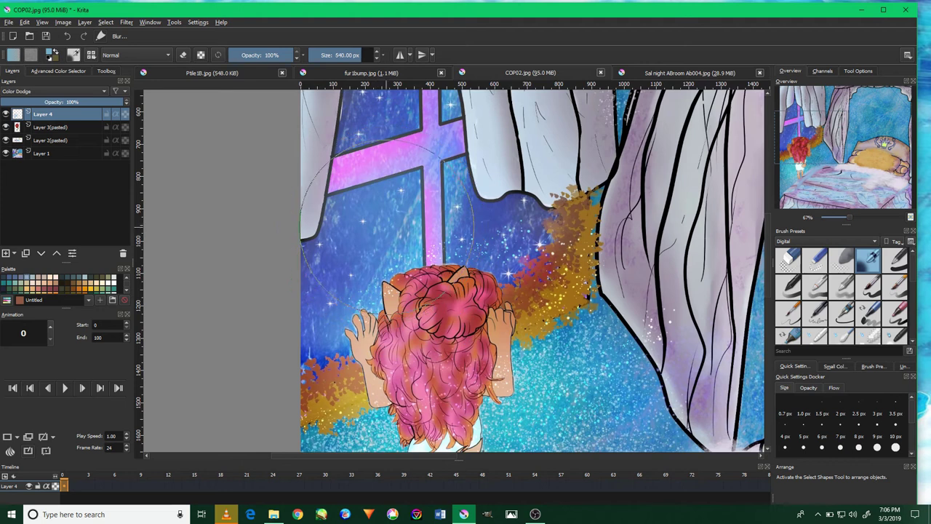
At 390 px, brighten the upper window glass and the sky above the bed and below the curtain.
{"action": "key", "text": "bracketleft"}
{"action": "key", "text": "bracketleft"}
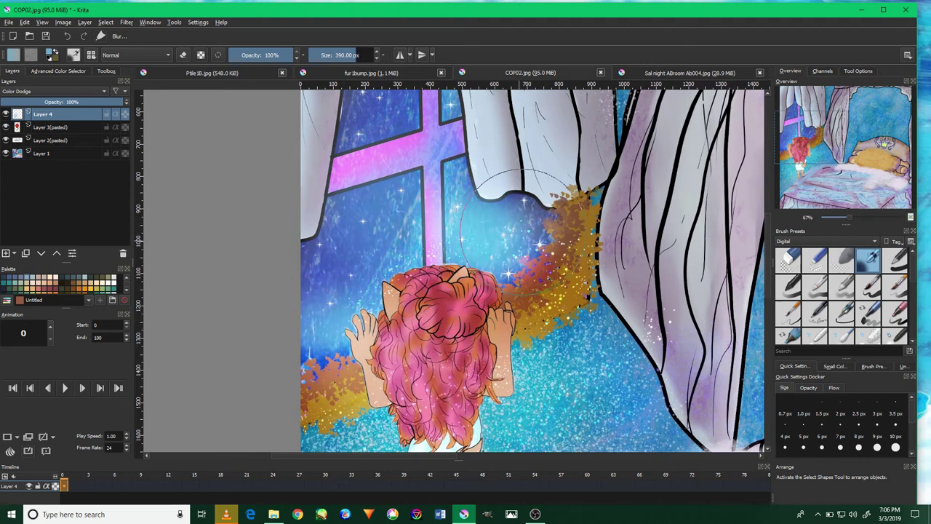
{"action": "scroll", "coordinate": [429, 182], "scroll_direction": "up", "scroll_amount": 2}
{"action": "left_click_drag", "start_coordinate": [396, 145], "coordinate": [425, 225]}
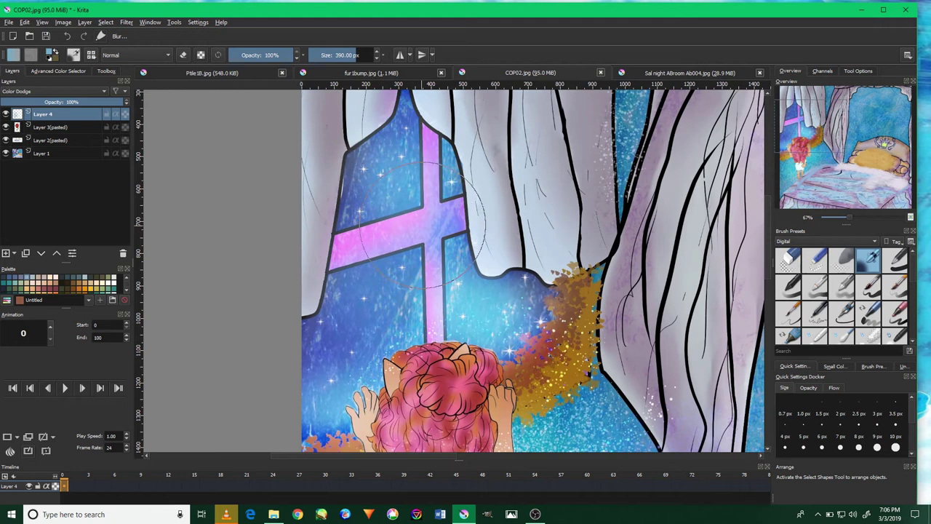
{"action": "left_click_drag", "start_coordinate": [605, 296], "coordinate": [380, 92]}
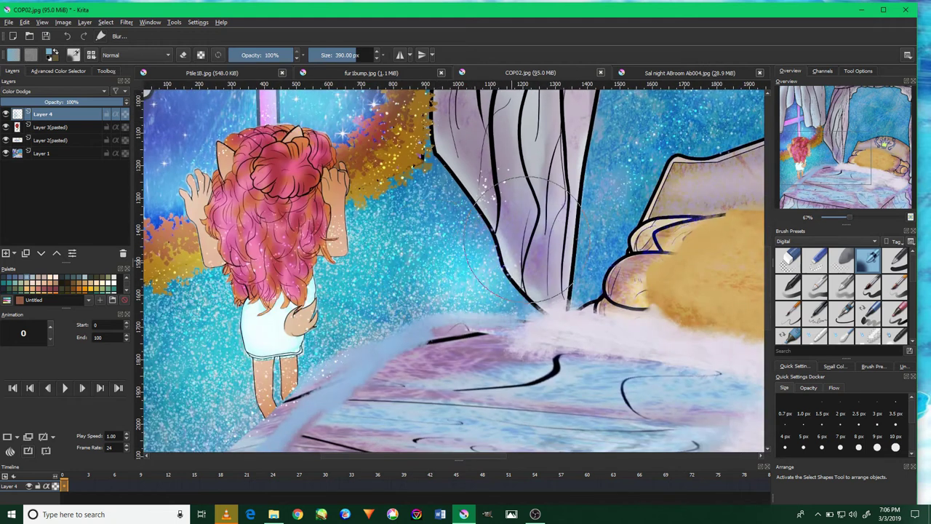
{"action": "left_click_drag", "start_coordinate": [535, 201], "coordinate": [535, 312]}
{"action": "left_click_drag", "start_coordinate": [607, 180], "coordinate": [528, 287]}
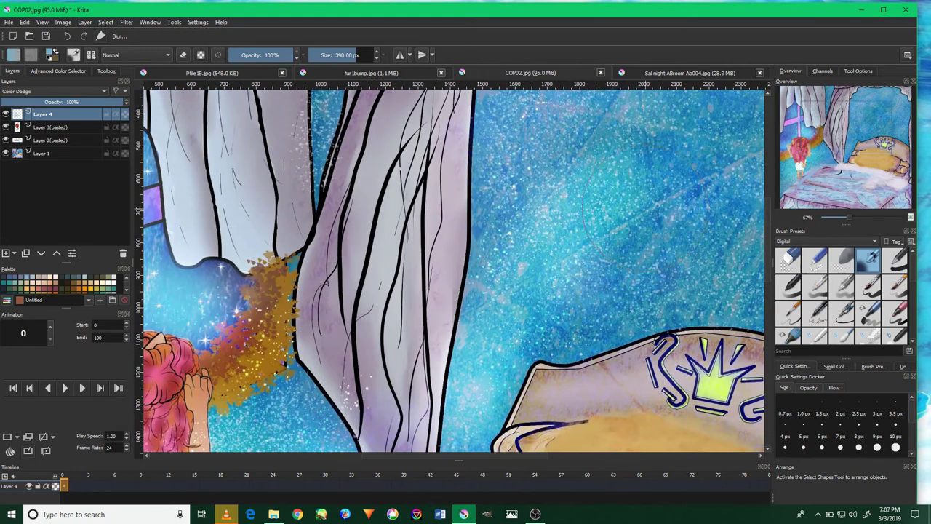
{"action": "mouse_move", "coordinate": [705, 225]}
{"action": "left_mouse_down"}
{"action": "mouse_move", "coordinate": [499, 276]}
{"action": "mouse_move", "coordinate": [686, 343]}
{"action": "mouse_move", "coordinate": [509, 327]}
{"action": "mouse_move", "coordinate": [579, 191]}
{"action": "left_mouse_up"}
{"action": "mouse_move", "coordinate": [509, 156]}
{"action": "left_mouse_down"}
{"action": "mouse_move", "coordinate": [513, 221]}
{"action": "mouse_move", "coordinate": [349, 276]}
{"action": "mouse_move", "coordinate": [525, 336]}
{"action": "mouse_move", "coordinate": [655, 240]}
{"action": "mouse_move", "coordinate": [640, 349]}
{"action": "left_mouse_up"}
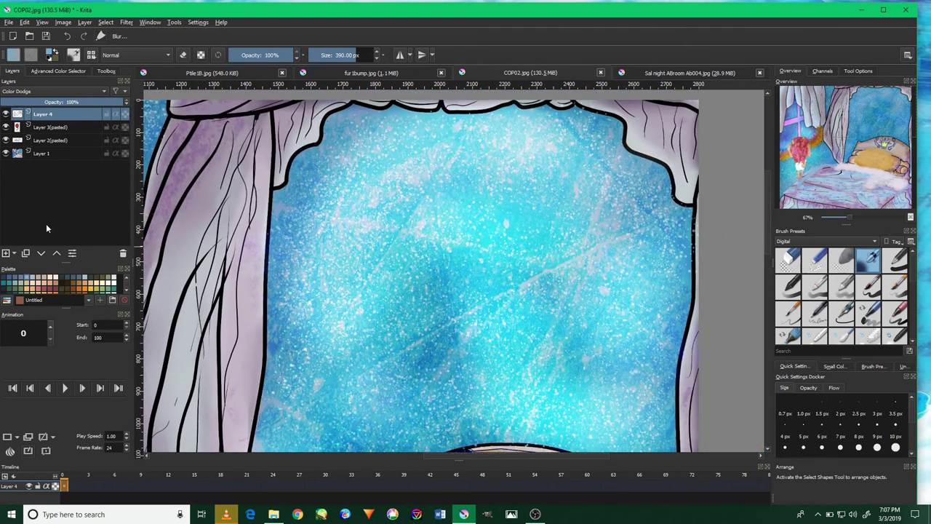
{"action": "left_click", "coordinate": [99, 102]}
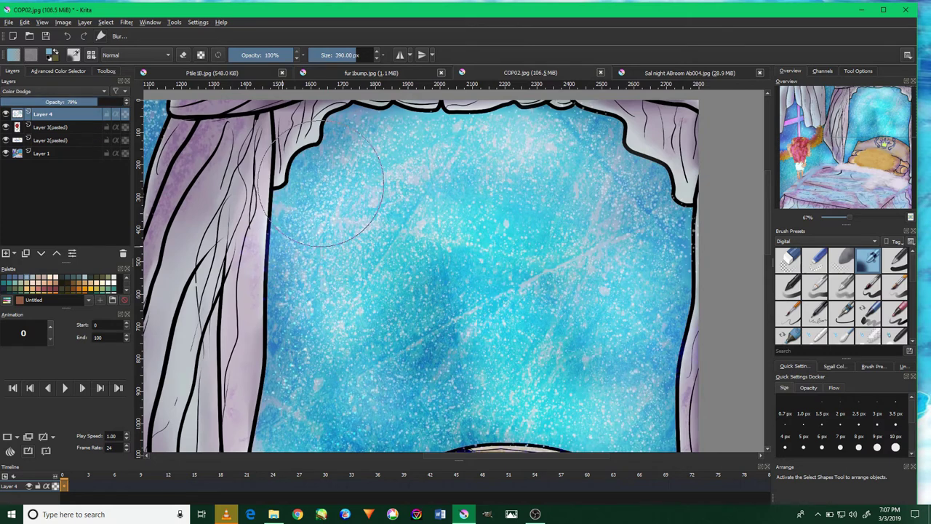
Set Layer 4 to 79% opacity and airbrush white haze along the bed's bottom edge.
{"action": "scroll", "coordinate": [321, 193], "scroll_direction": "down", "scroll_amount": 3}
{"action": "scroll", "coordinate": [321, 193], "scroll_direction": "down", "scroll_amount": 1}
{"action": "scroll", "coordinate": [222, 266], "scroll_direction": "up", "scroll_amount": 4}
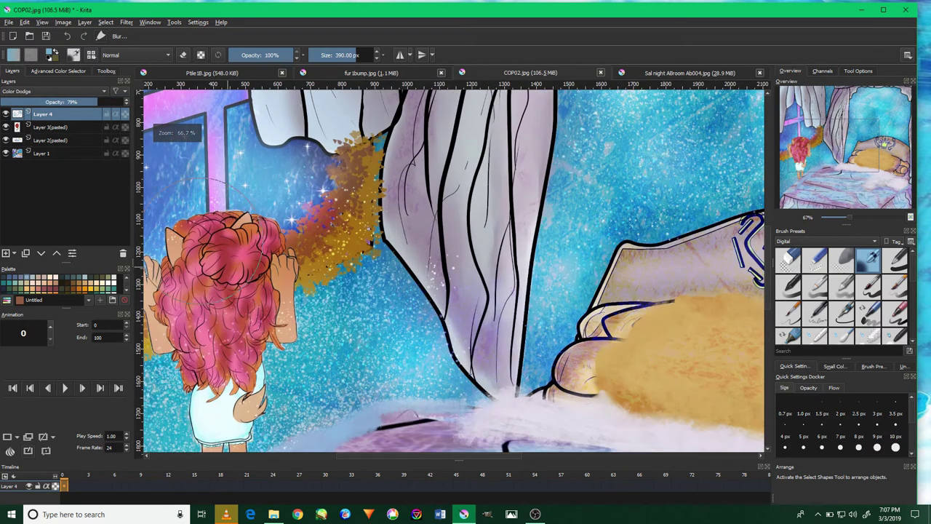
{"action": "scroll", "coordinate": [222, 266], "scroll_direction": "down", "scroll_amount": 2}
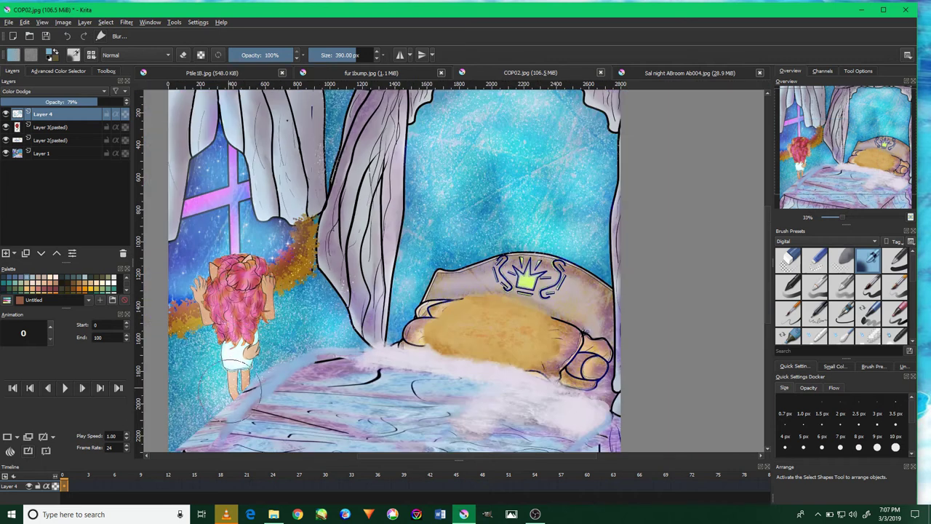
{"action": "mouse_move", "coordinate": [358, 391]}
{"action": "left_mouse_down"}
{"action": "mouse_move", "coordinate": [393, 364]}
{"action": "mouse_move", "coordinate": [276, 392]}
{"action": "left_mouse_up"}
{"action": "left_click_drag", "start_coordinate": [240, 425], "coordinate": [574, 429]}
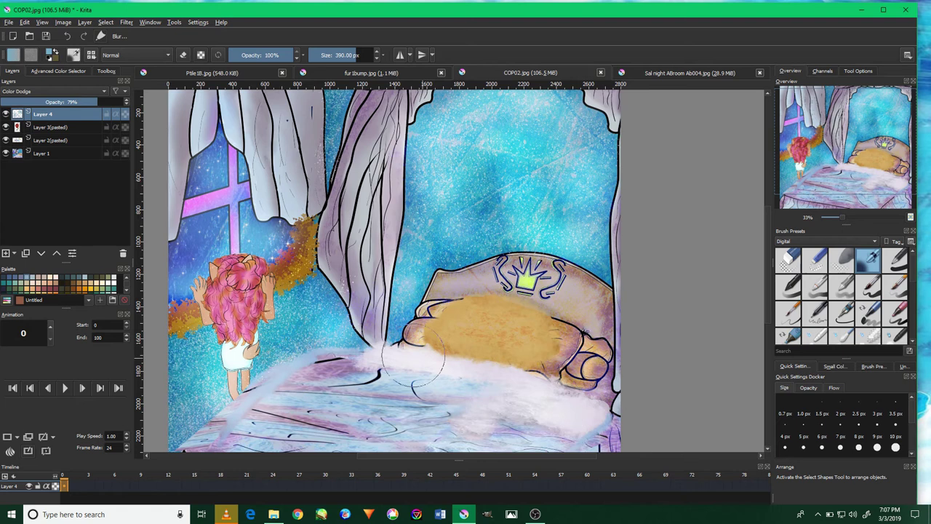
{"action": "scroll", "coordinate": [342, 335], "scroll_direction": "up", "scroll_amount": 2}
{"action": "left_click_drag", "start_coordinate": [327, 342], "coordinate": [520, 287]}
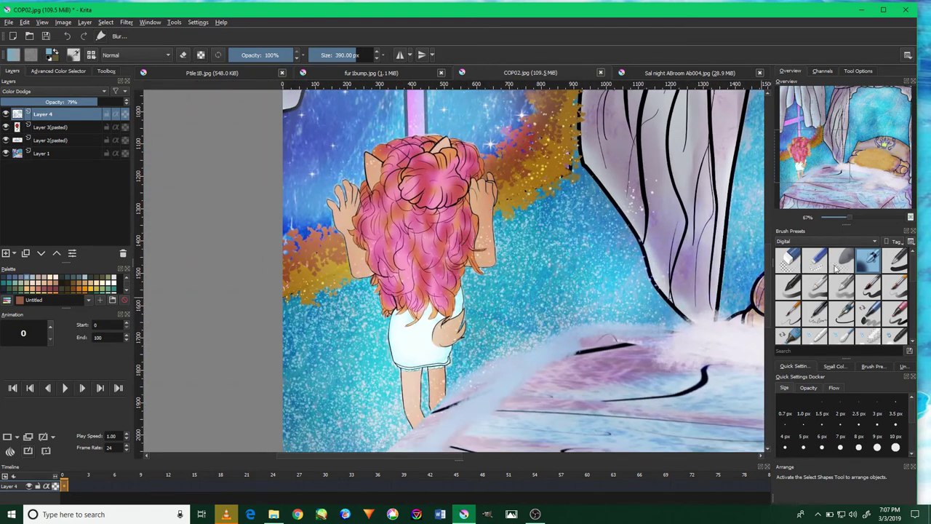
Switch to an 80 px brush from the Textures presets.
{"action": "left_click", "coordinate": [838, 243]}
{"action": "left_click", "coordinate": [808, 311]}
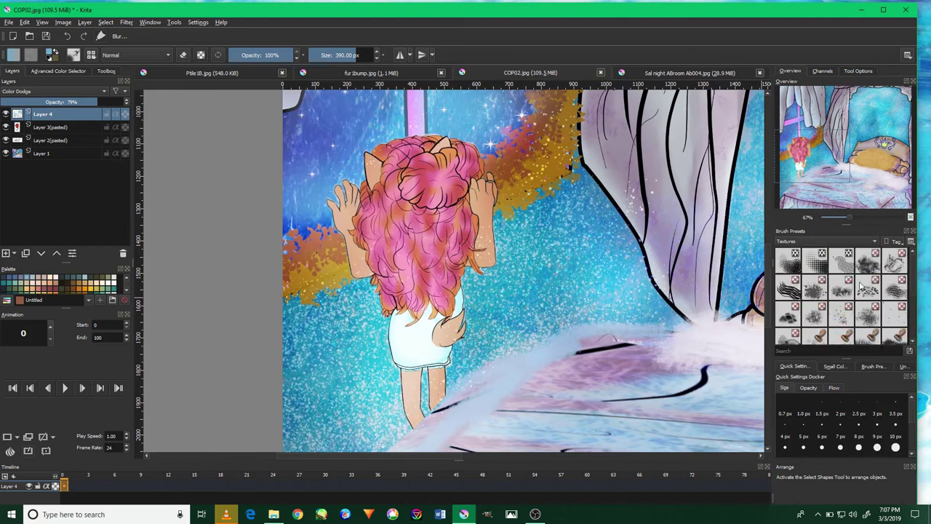
{"action": "left_click", "coordinate": [874, 321]}
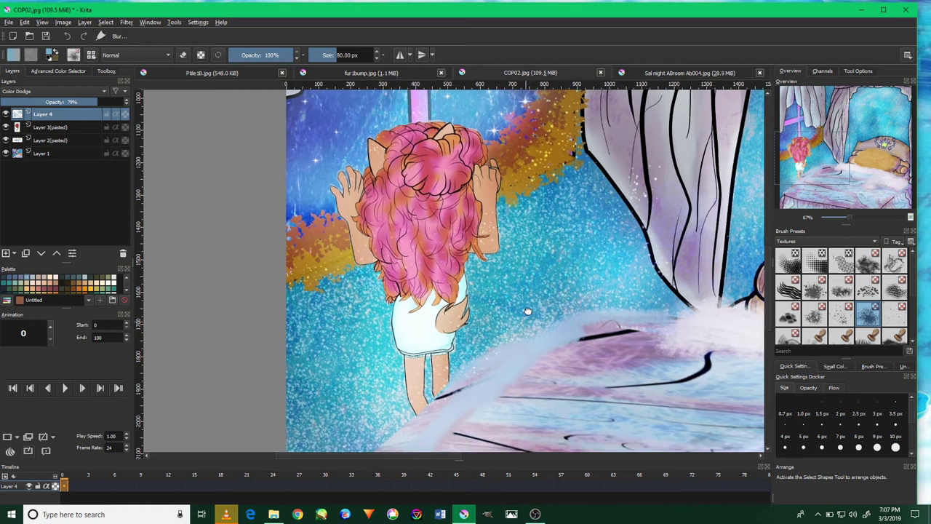
Choose a 200 px texture brush preset and undo the stray white speckles.
{"action": "left_click_drag", "start_coordinate": [524, 325], "coordinate": [552, 256]}
{"action": "scroll", "coordinate": [469, 333], "scroll_direction": "down", "scroll_amount": 3}
{"action": "scroll", "coordinate": [480, 320], "scroll_direction": "up", "scroll_amount": 3}
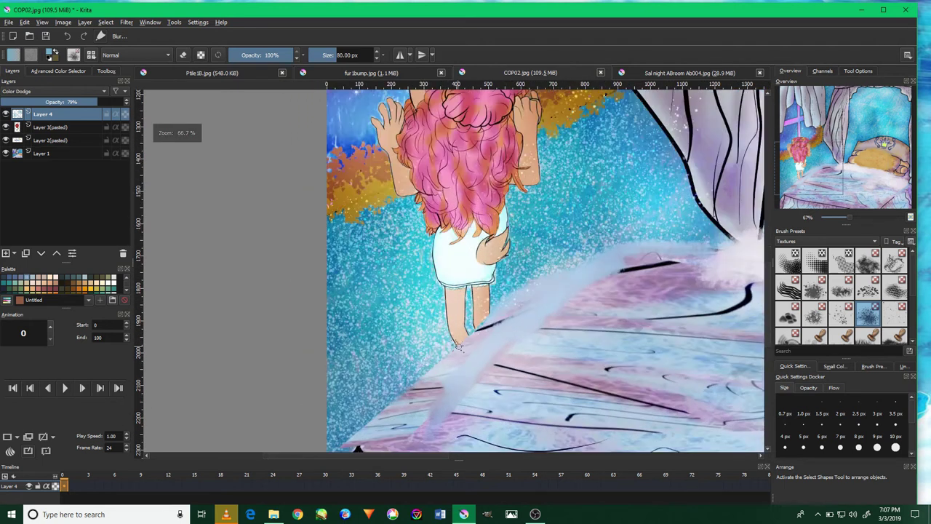
{"action": "scroll", "coordinate": [509, 291], "scroll_direction": "up", "scroll_amount": 2}
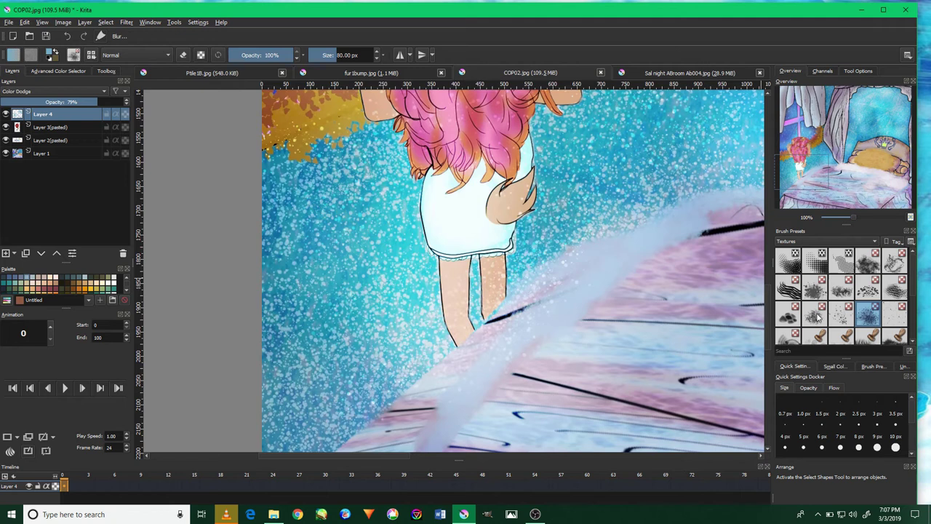
{"action": "left_click", "coordinate": [813, 291]}
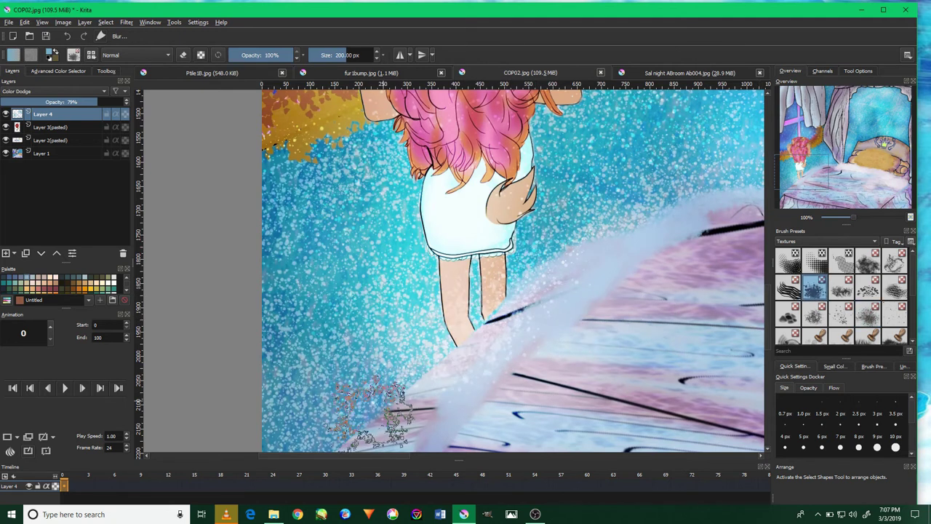
{"action": "scroll", "coordinate": [422, 334], "scroll_direction": "up", "scroll_amount": 5}
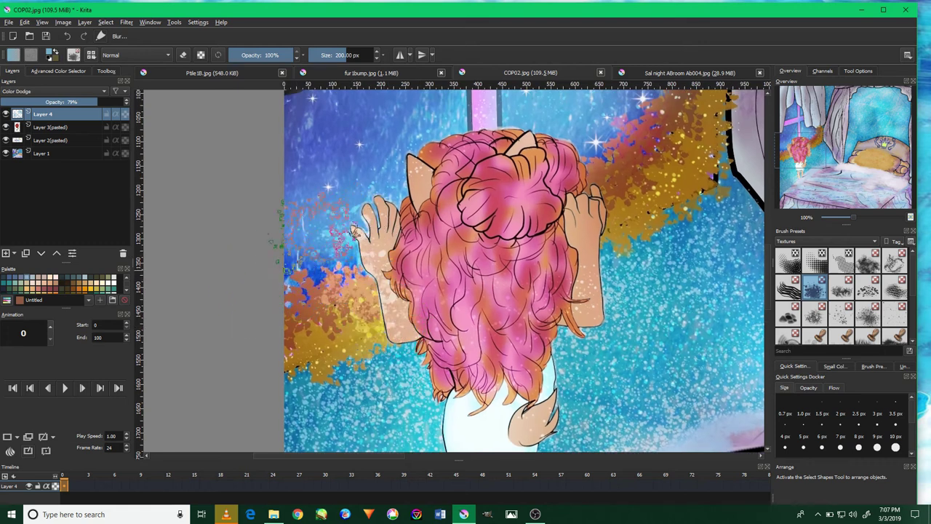
{"action": "scroll", "coordinate": [322, 247], "scroll_direction": "up", "scroll_amount": 2}
{"action": "scroll", "coordinate": [323, 246], "scroll_direction": "down", "scroll_amount": 3}
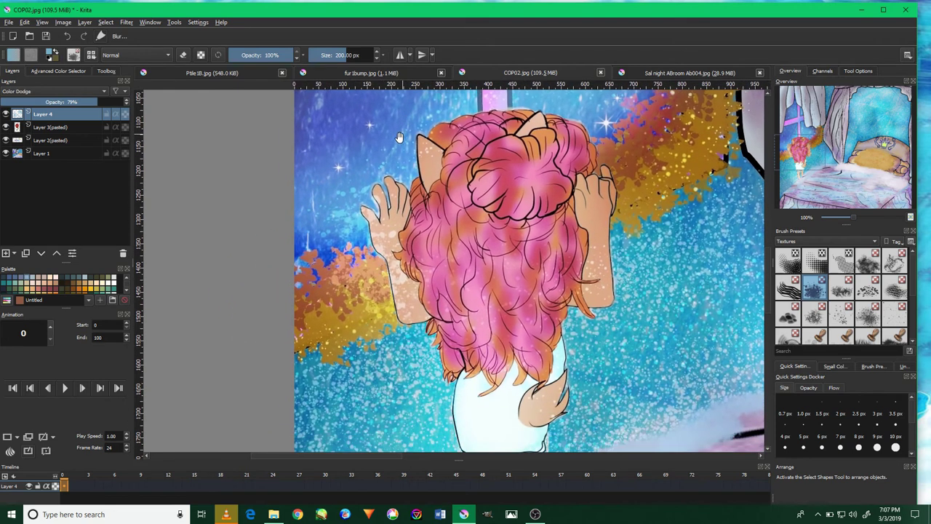
{"action": "left_click", "coordinate": [67, 36]}
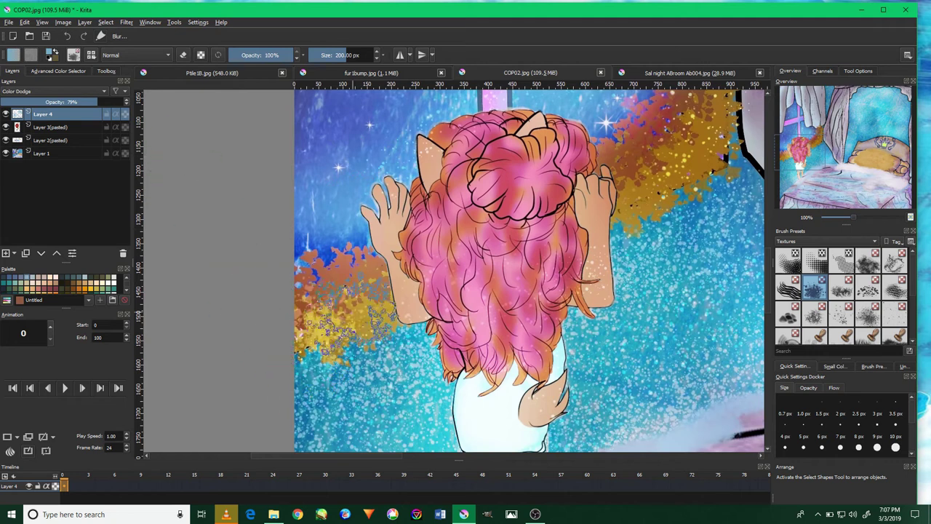
Paint gold speckle texture right of the girl's head, covering the purple speckles with yellow.
{"action": "left_click_drag", "start_coordinate": [331, 330], "coordinate": [269, 397]}
{"action": "left_click_drag", "start_coordinate": [684, 167], "coordinate": [589, 211]}
{"action": "left_click_drag", "start_coordinate": [654, 167], "coordinate": [538, 349]}
{"action": "left_click_drag", "start_coordinate": [611, 153], "coordinate": [582, 247]}
{"action": "left_click_drag", "start_coordinate": [625, 182], "coordinate": [523, 356]}
{"action": "mouse_move", "coordinate": [567, 320]}
{"action": "left_mouse_down"}
{"action": "mouse_move", "coordinate": [593, 299]}
{"action": "mouse_move", "coordinate": [612, 238]}
{"action": "left_mouse_up"}
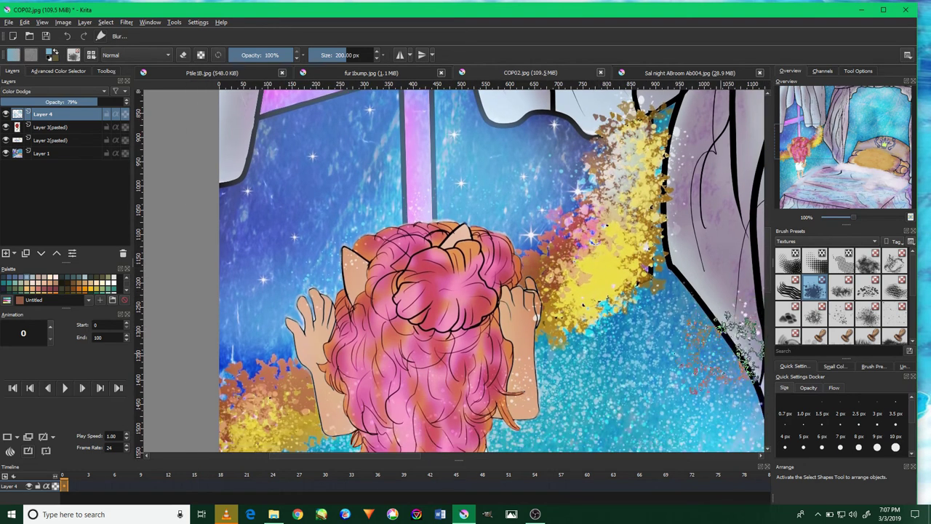
Select the star-shaped sparkle brush preset.
{"action": "scroll", "coordinate": [702, 349], "scroll_direction": "down", "scroll_amount": 2, "text": "ctrl"}
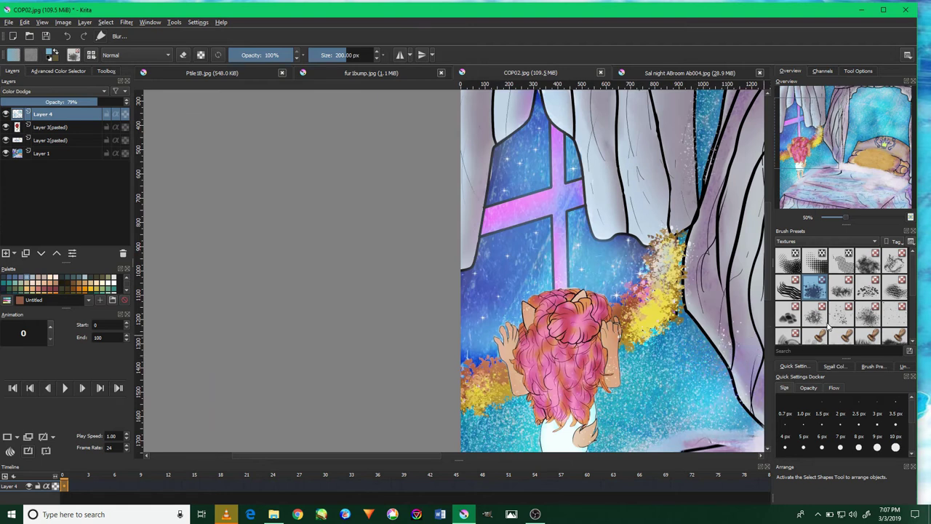
{"action": "scroll", "coordinate": [842, 320], "scroll_direction": "down", "scroll_amount": 3}
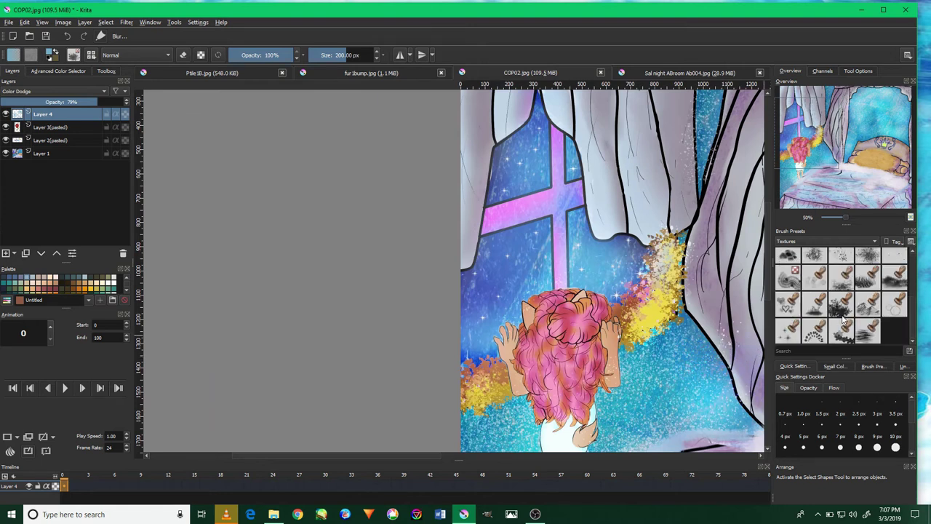
{"action": "left_click", "coordinate": [790, 329]}
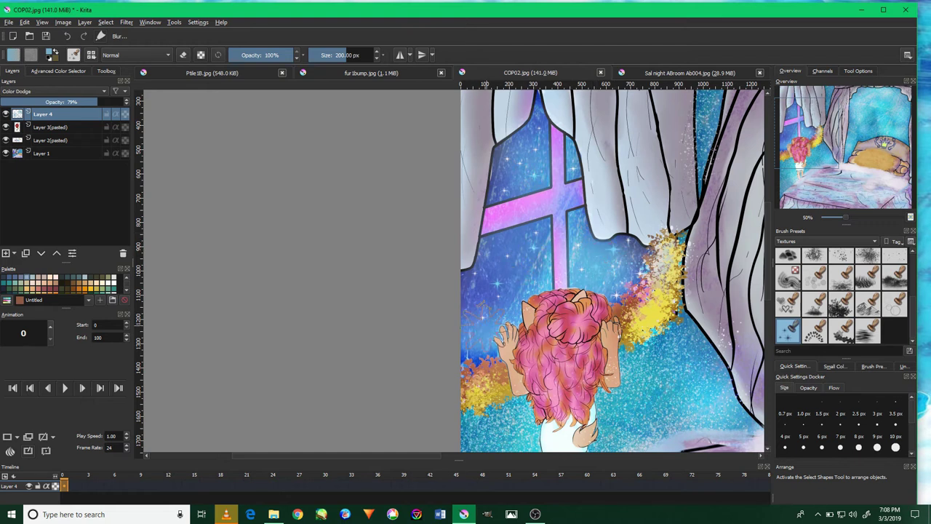
Zoom the canvas to about 283% on the girl's raised hand and hair.
{"action": "scroll", "coordinate": [541, 356], "scroll_direction": "up", "scroll_amount": 3}
{"action": "scroll", "coordinate": [541, 357], "scroll_direction": "up", "scroll_amount": 3}
{"action": "scroll", "coordinate": [542, 356], "scroll_direction": "up", "scroll_amount": 3}
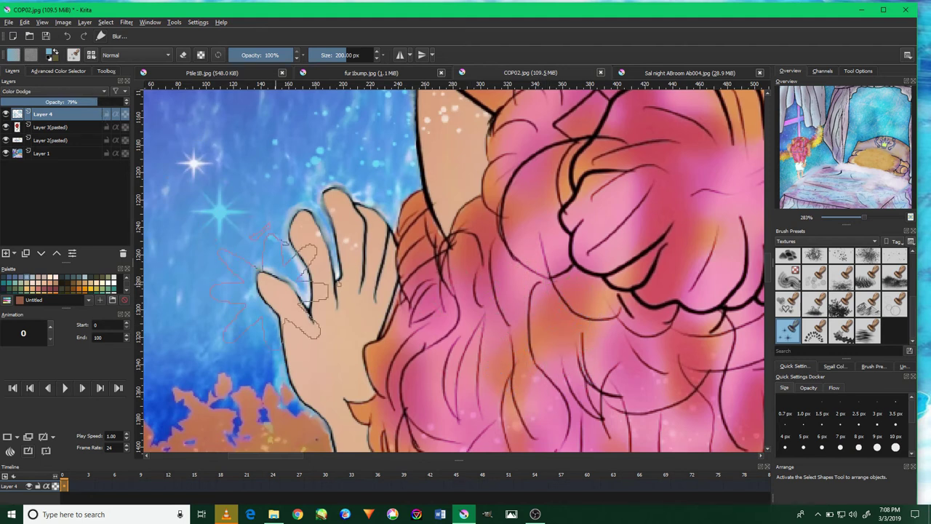
Pick a soft airbrush from the Digital brush tag and shrink it to 84 px.
{"action": "left_click", "coordinate": [800, 243]}
{"action": "left_click", "coordinate": [833, 176]}
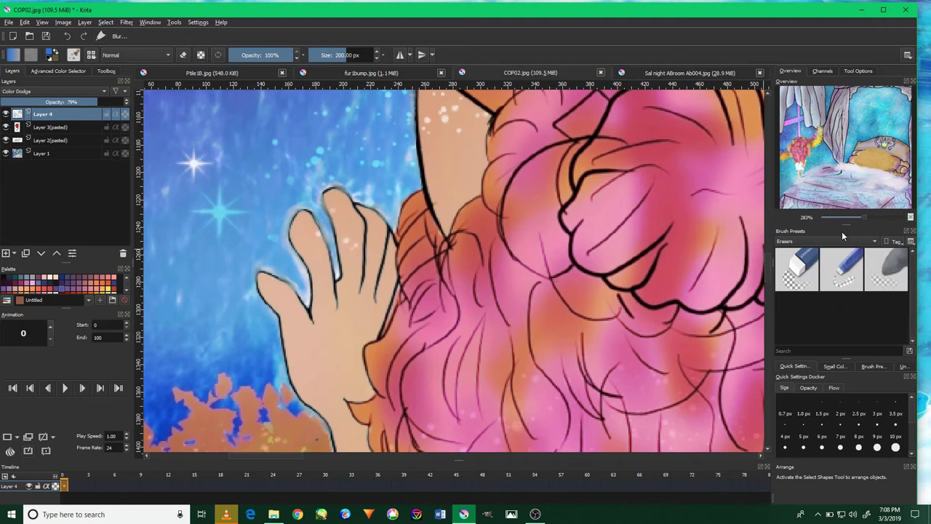
{"action": "left_click", "coordinate": [825, 242]}
{"action": "left_click", "coordinate": [813, 281]}
{"action": "left_click", "coordinate": [821, 242]}
{"action": "left_click", "coordinate": [836, 206]}
{"action": "left_click", "coordinate": [868, 262]}
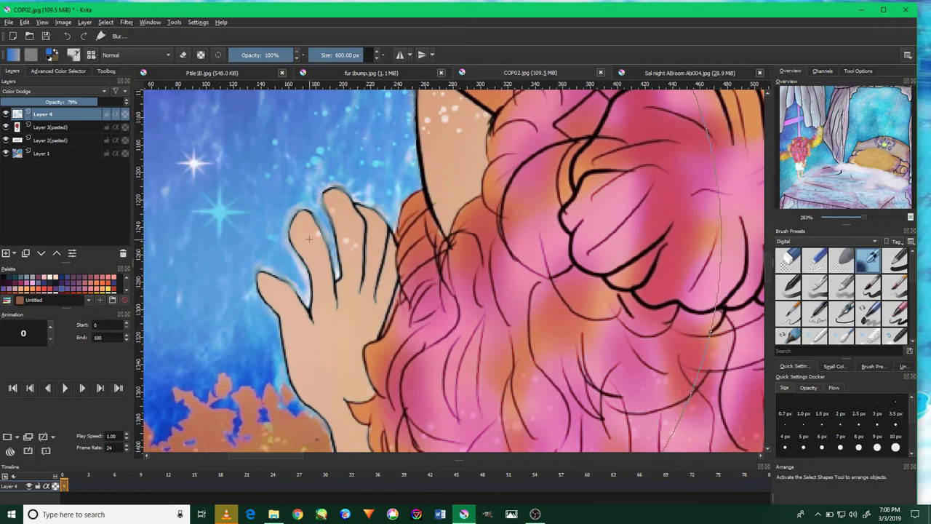
{"action": "key", "text": "bracketleft"}
{"action": "key", "text": "bracketleft"}
{"action": "key", "text": "bracketleft"}
{"action": "key", "text": "bracketleft"}
{"action": "key", "text": "bracketleft"}
{"action": "key", "text": "bracketleft"}
{"action": "key", "text": "bracketleft"}
{"action": "key", "text": "bracketleft"}
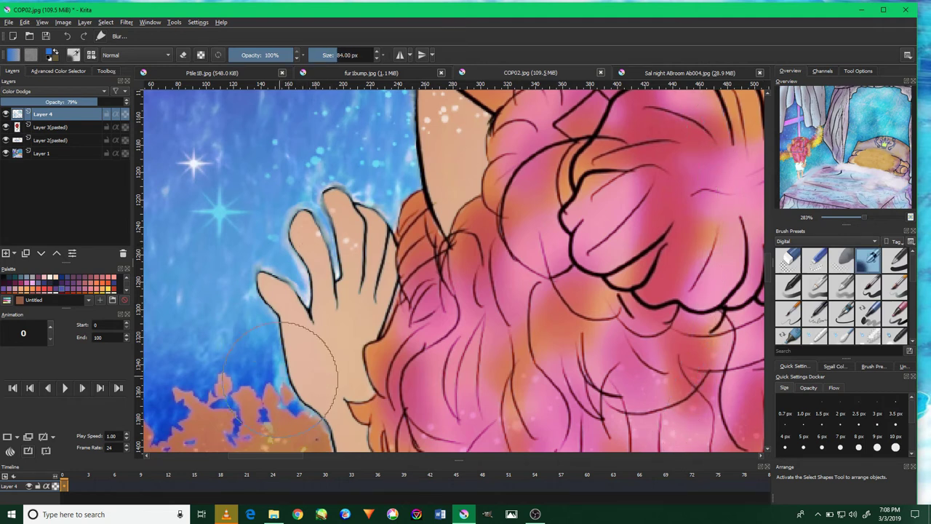
Brighten the hand's edge, fingers and the area to the right of the hand.
{"action": "mouse_move", "coordinate": [287, 342]}
{"action": "left_mouse_down"}
{"action": "mouse_move", "coordinate": [301, 261]}
{"action": "mouse_move", "coordinate": [369, 191]}
{"action": "mouse_move", "coordinate": [356, 266]}
{"action": "mouse_move", "coordinate": [429, 117]}
{"action": "mouse_move", "coordinate": [400, 211]}
{"action": "left_mouse_up"}
{"action": "left_click_drag", "start_coordinate": [542, 138], "coordinate": [430, 141]}
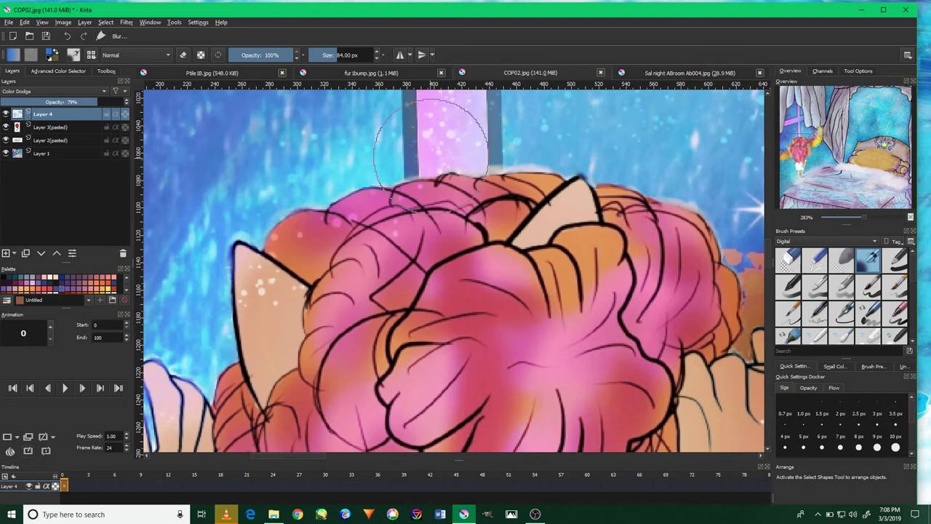
{"action": "left_click_drag", "start_coordinate": [697, 206], "coordinate": [536, 85]}
{"action": "mouse_move", "coordinate": [582, 211]}
{"action": "left_mouse_down"}
{"action": "mouse_move", "coordinate": [647, 284]}
{"action": "mouse_move", "coordinate": [662, 334]}
{"action": "left_mouse_up"}
{"action": "mouse_move", "coordinate": [667, 259]}
{"action": "left_mouse_down"}
{"action": "mouse_move", "coordinate": [654, 233]}
{"action": "mouse_move", "coordinate": [655, 378]}
{"action": "mouse_move", "coordinate": [633, 247]}
{"action": "mouse_move", "coordinate": [618, 421]}
{"action": "left_mouse_up"}
{"action": "mouse_move", "coordinate": [618, 342]}
{"action": "left_mouse_down"}
{"action": "mouse_move", "coordinate": [618, 211]}
{"action": "mouse_move", "coordinate": [524, 305]}
{"action": "mouse_move", "coordinate": [480, 407]}
{"action": "mouse_move", "coordinate": [513, 284]}
{"action": "mouse_move", "coordinate": [473, 386]}
{"action": "mouse_move", "coordinate": [509, 276]}
{"action": "mouse_move", "coordinate": [509, 167]}
{"action": "left_mouse_up"}
Brighten the blue beside the hair, ear, tail and legs, then recentre on the hand.
{"action": "mouse_move", "coordinate": [509, 240]}
{"action": "left_mouse_down"}
{"action": "mouse_move", "coordinate": [487, 356]}
{"action": "mouse_move", "coordinate": [509, 312]}
{"action": "left_mouse_up"}
{"action": "left_click_drag", "start_coordinate": [509, 378], "coordinate": [509, 181]}
{"action": "mouse_move", "coordinate": [488, 277]}
{"action": "left_mouse_down"}
{"action": "mouse_move", "coordinate": [488, 354]}
{"action": "mouse_move", "coordinate": [528, 306]}
{"action": "mouse_move", "coordinate": [451, 384]}
{"action": "mouse_move", "coordinate": [540, 332]}
{"action": "mouse_move", "coordinate": [461, 394]}
{"action": "mouse_move", "coordinate": [443, 378]}
{"action": "mouse_move", "coordinate": [394, 270]}
{"action": "mouse_move", "coordinate": [380, 284]}
{"action": "mouse_move", "coordinate": [395, 281]}
{"action": "mouse_move", "coordinate": [393, 371]}
{"action": "left_mouse_up"}
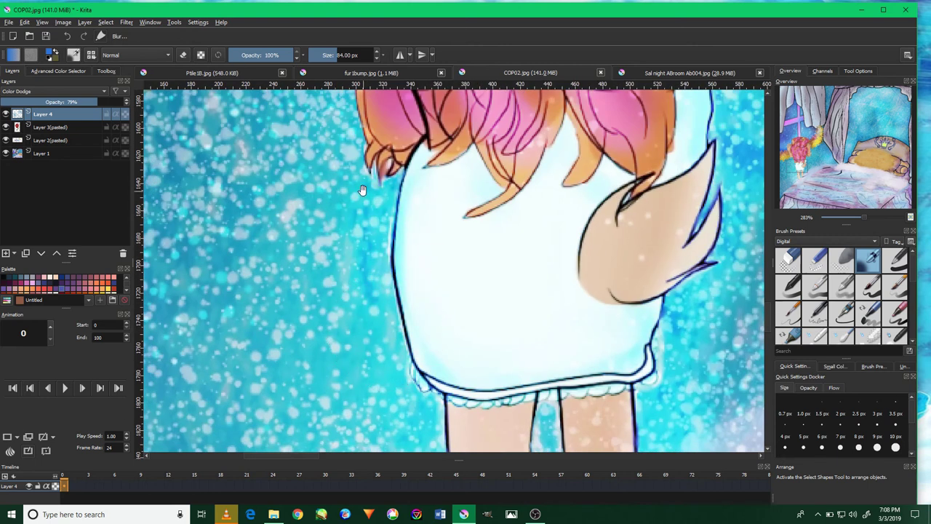
{"action": "left_click_drag", "start_coordinate": [349, 167], "coordinate": [381, 305]}
{"action": "left_click_drag", "start_coordinate": [356, 245], "coordinate": [406, 347]}
{"action": "mouse_move", "coordinate": [291, 167]}
{"action": "left_mouse_down"}
{"action": "mouse_move", "coordinate": [320, 261]}
{"action": "mouse_move", "coordinate": [364, 352]}
{"action": "left_mouse_up"}
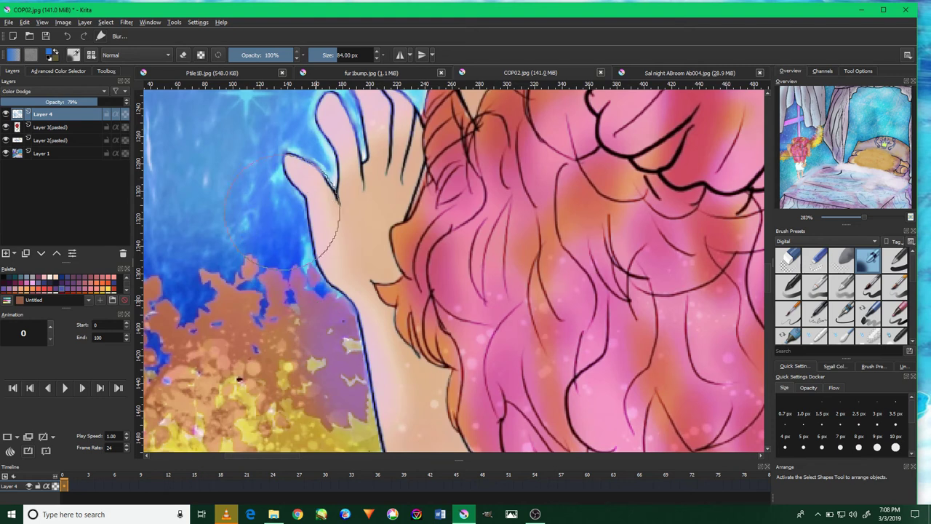
Add Layer 5 above Layer 4 and pick a sparkle stamp from the Textures brushes.
{"action": "scroll", "coordinate": [429, 284], "scroll_direction": "down", "scroll_amount": 5}
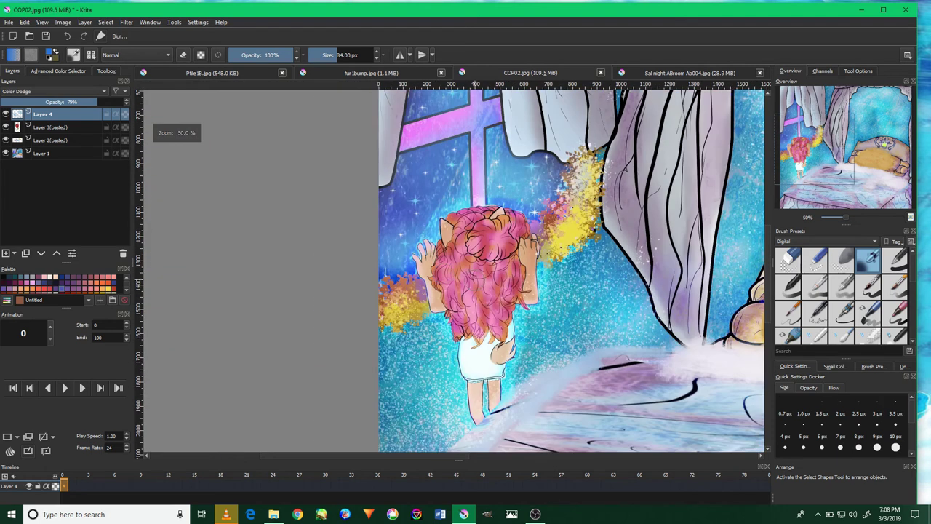
{"action": "scroll", "coordinate": [580, 243], "scroll_direction": "down", "scroll_amount": 1}
{"action": "scroll", "coordinate": [579, 243], "scroll_direction": "down", "scroll_amount": 1}
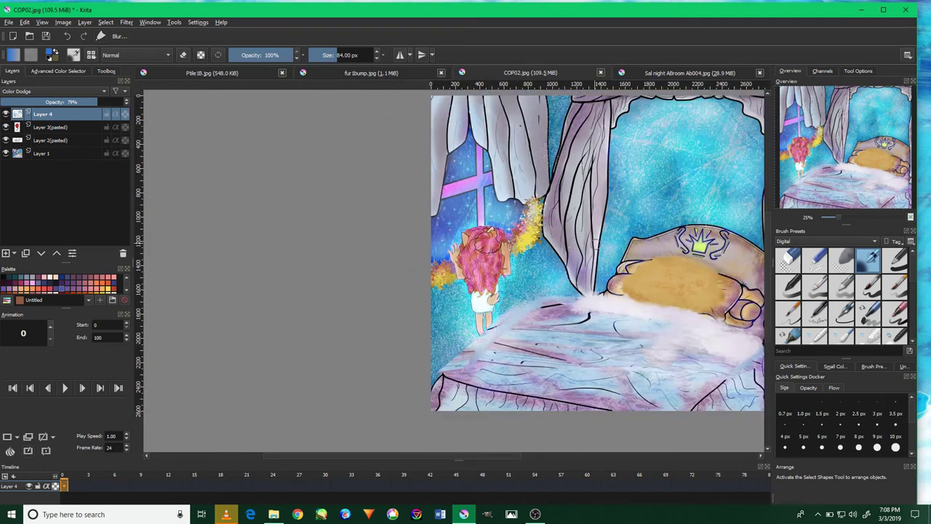
{"action": "scroll", "coordinate": [575, 244], "scroll_direction": "up", "scroll_amount": 1}
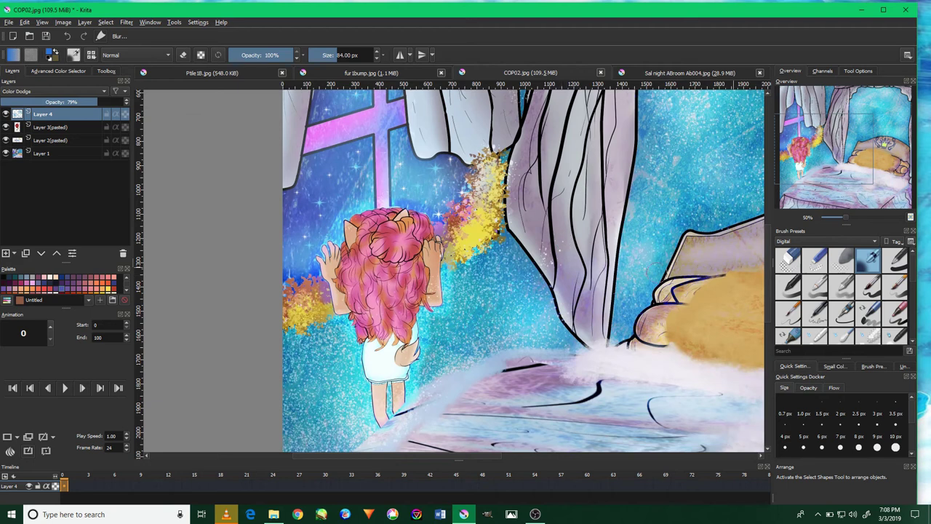
{"action": "scroll", "coordinate": [604, 268], "scroll_direction": "up", "scroll_amount": 1}
{"action": "scroll", "coordinate": [611, 268], "scroll_direction": "down", "scroll_amount": 1}
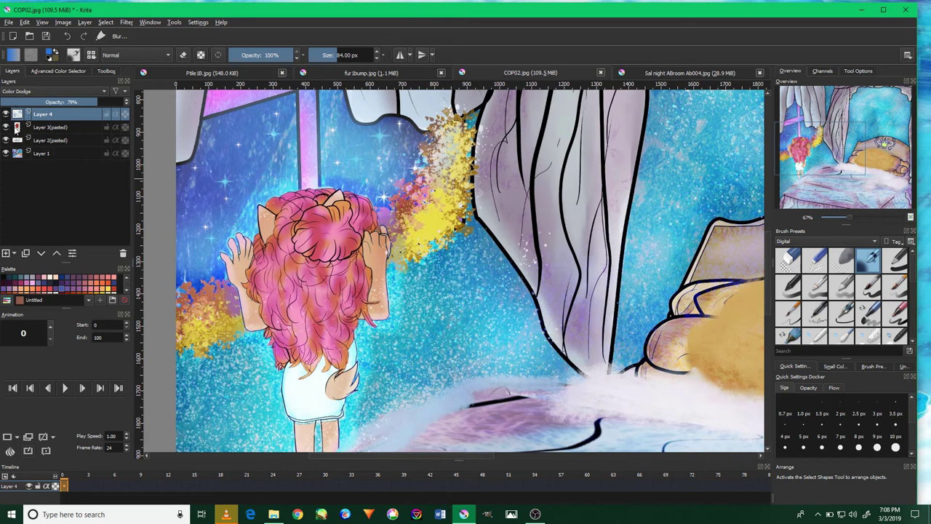
{"action": "left_click", "coordinate": [6, 253]}
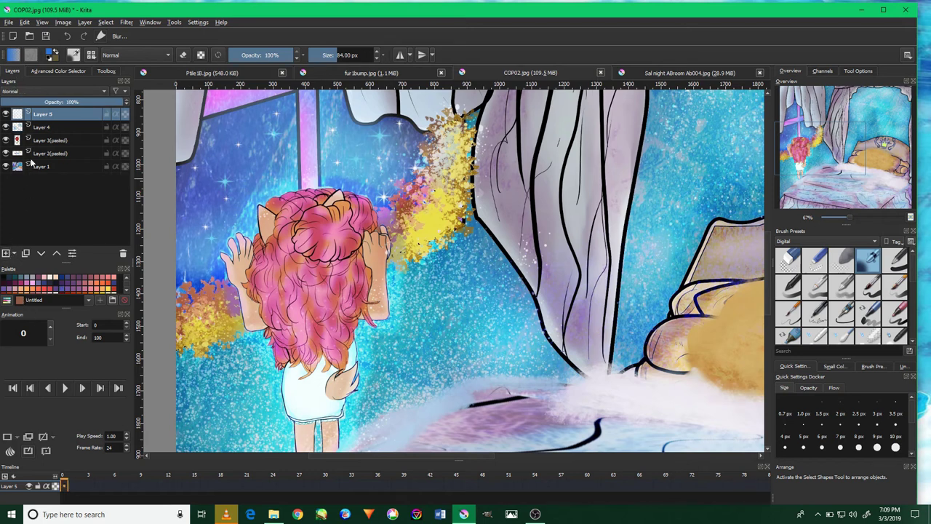
{"action": "left_click", "coordinate": [834, 243]}
{"action": "left_click", "coordinate": [812, 313]}
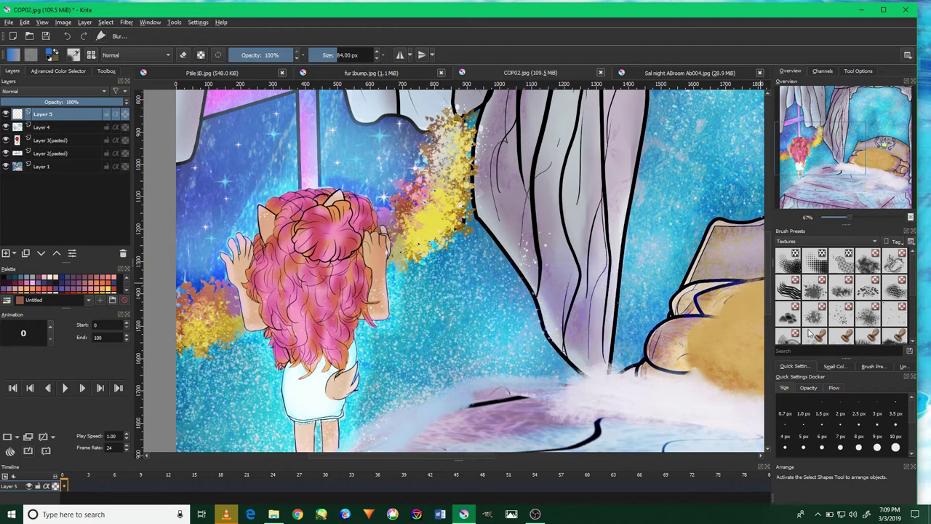
{"action": "scroll", "coordinate": [866, 328], "scroll_direction": "down", "scroll_amount": 3}
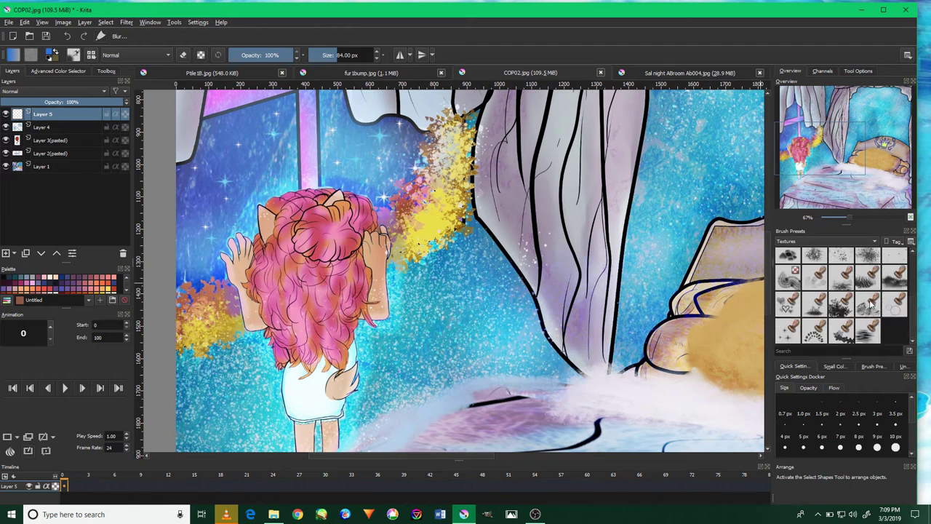
{"action": "left_click", "coordinate": [844, 309]}
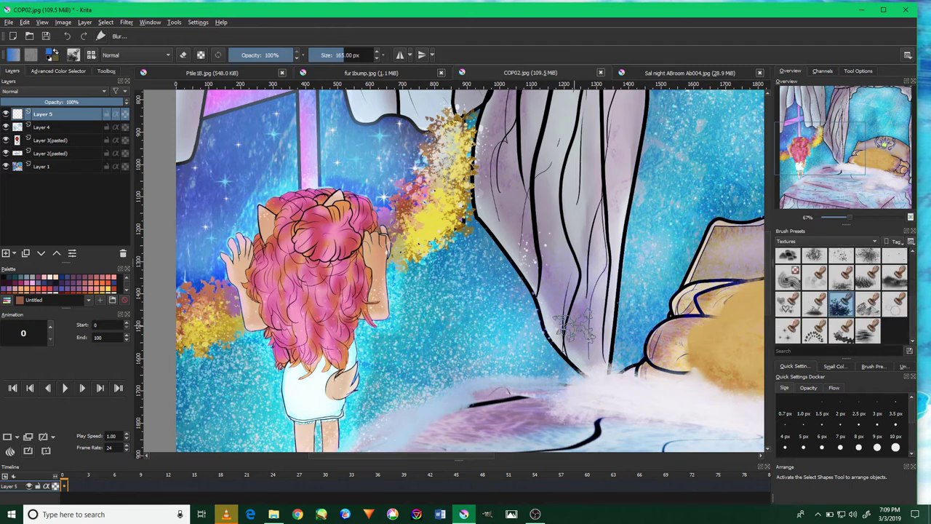
Set Layer 5 to Color Dodge and brighten the gold splatter beside the girl to white.
{"action": "left_click", "coordinate": [39, 88]}
{"action": "left_click", "coordinate": [81, 142]}
{"action": "mouse_move", "coordinate": [218, 280]}
{"action": "left_mouse_down"}
{"action": "mouse_move", "coordinate": [232, 320]}
{"action": "mouse_move", "coordinate": [196, 320]}
{"action": "mouse_move", "coordinate": [200, 305]}
{"action": "left_mouse_up"}
{"action": "mouse_move", "coordinate": [407, 219]}
{"action": "left_mouse_down"}
{"action": "mouse_move", "coordinate": [436, 248]}
{"action": "mouse_move", "coordinate": [430, 211]}
{"action": "mouse_move", "coordinate": [462, 131]}
{"action": "mouse_move", "coordinate": [436, 226]}
{"action": "mouse_move", "coordinate": [451, 196]}
{"action": "left_mouse_up"}
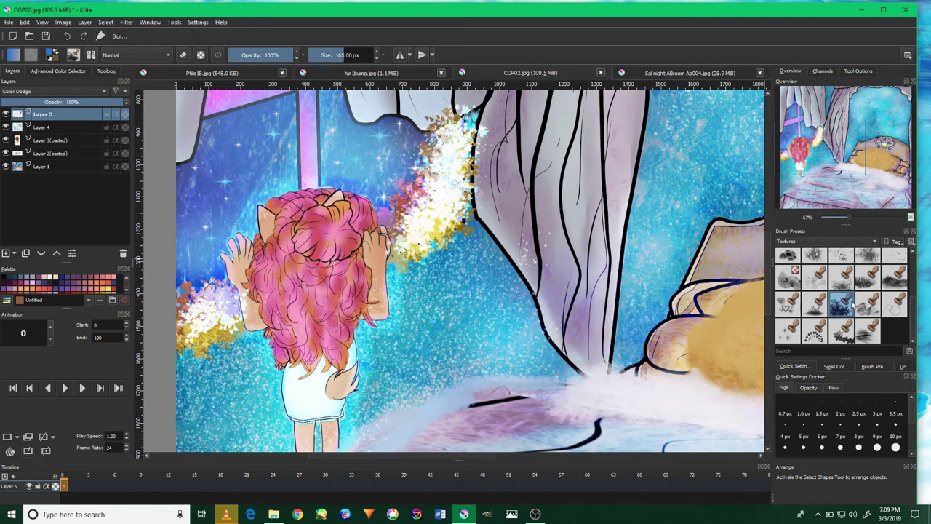
{"action": "left_click", "coordinate": [893, 305]}
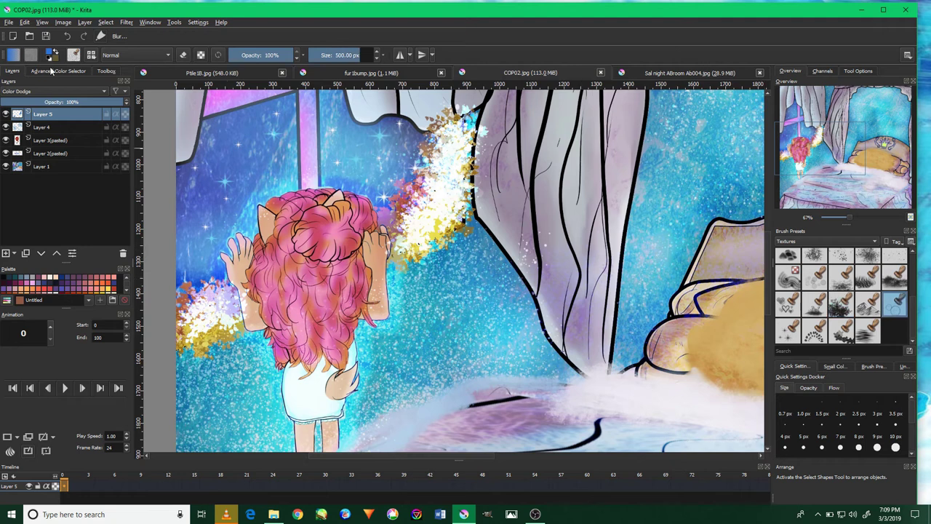
Pick a yellow-green colour and the 375 px bubble texture brush for bokeh.
{"action": "left_click", "coordinate": [51, 71]}
{"action": "left_click", "coordinate": [45, 110]}
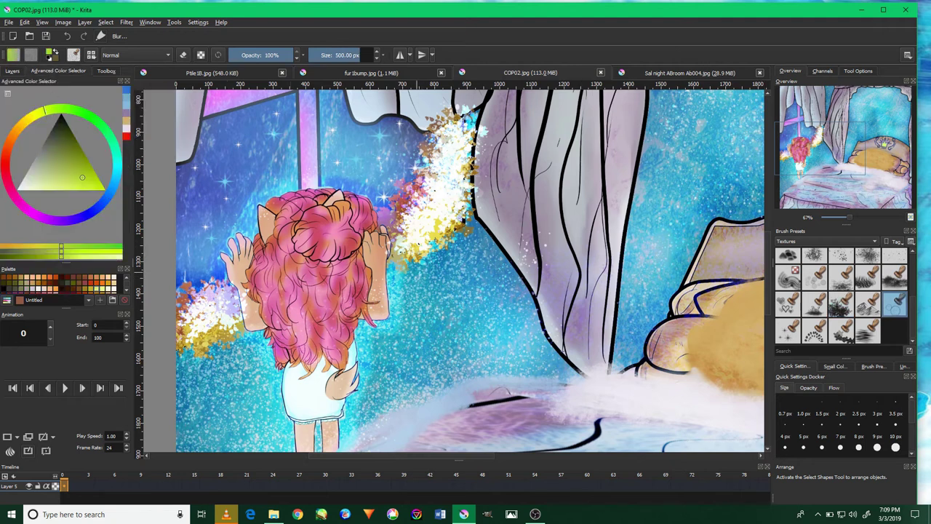
{"action": "key", "text": "minus"}
{"action": "key", "text": "minus"}
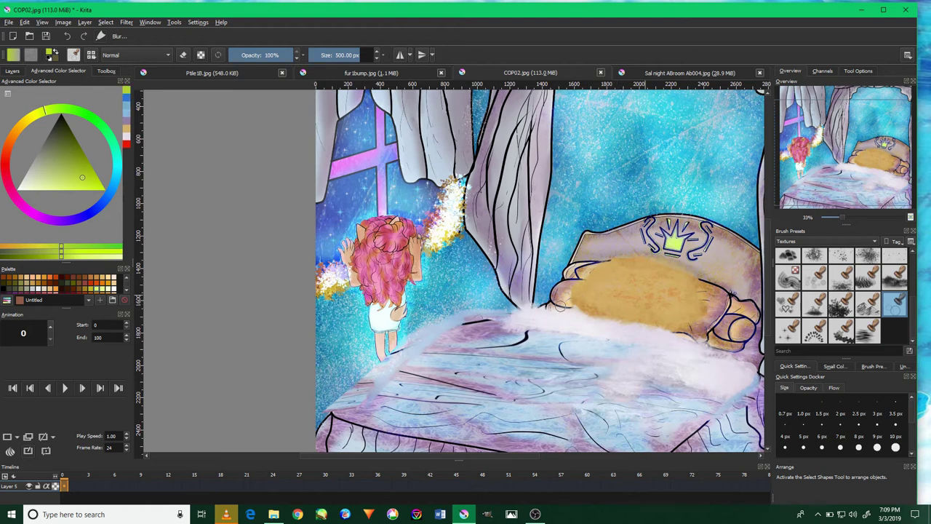
{"action": "key", "text": "1"}
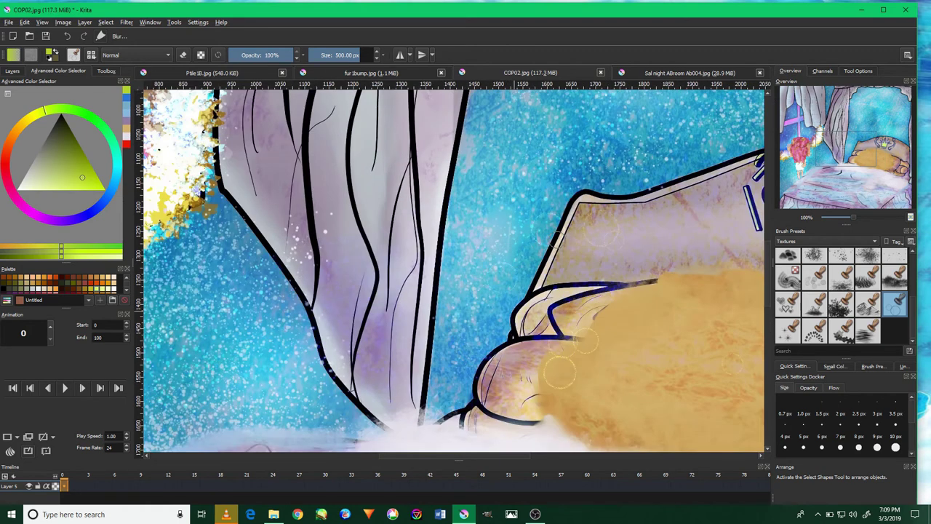
{"action": "scroll", "coordinate": [509, 269], "scroll_direction": "down", "scroll_amount": 3}
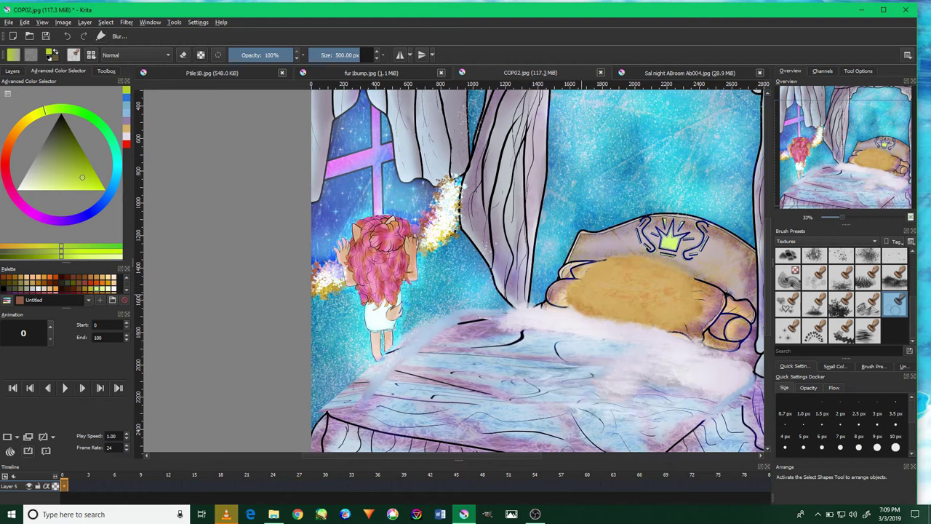
{"action": "left_click", "coordinate": [808, 274]}
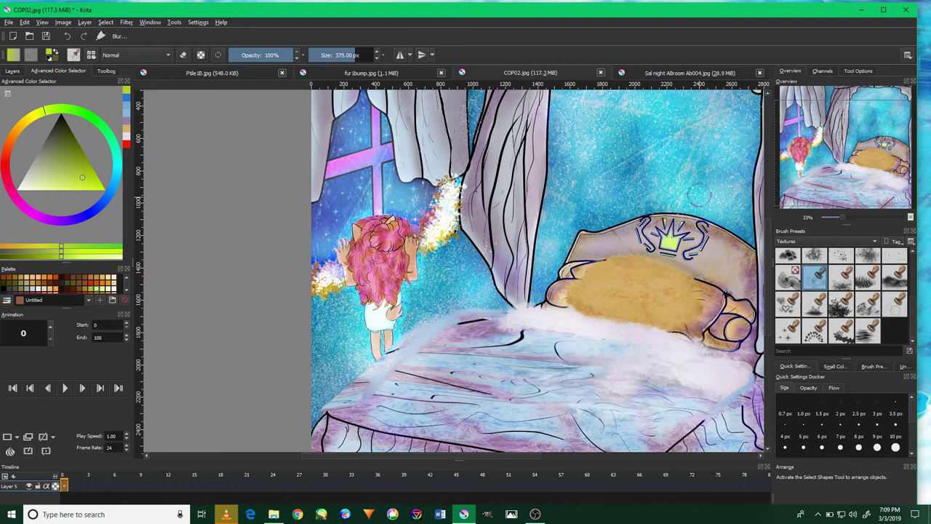
Scatter bokeh circles over the bed, pillow, sky, window and girl, with mist along the bed top.
{"action": "left_click_drag", "start_coordinate": [625, 240], "coordinate": [662, 404]}
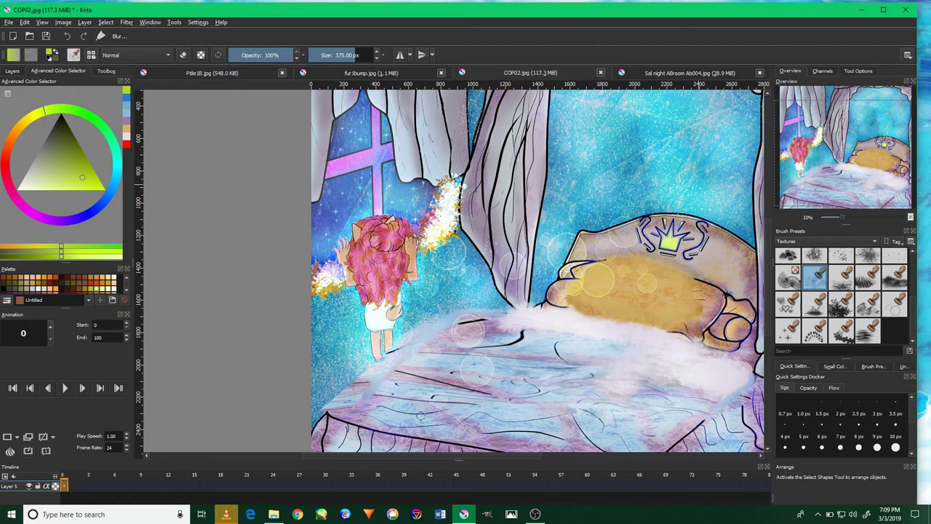
{"action": "left_click_drag", "start_coordinate": [687, 273], "coordinate": [665, 320]}
{"action": "left_click_drag", "start_coordinate": [574, 195], "coordinate": [668, 149]}
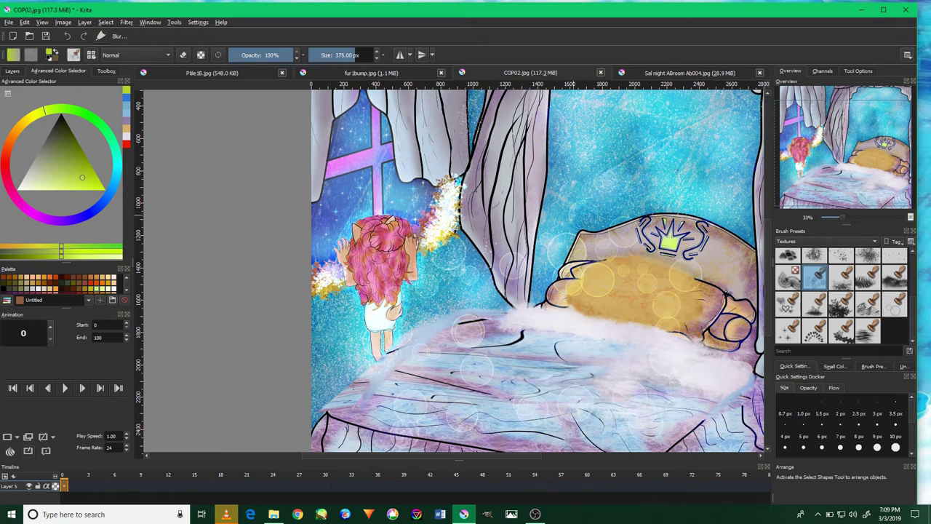
{"action": "left_click_drag", "start_coordinate": [469, 234], "coordinate": [406, 161]}
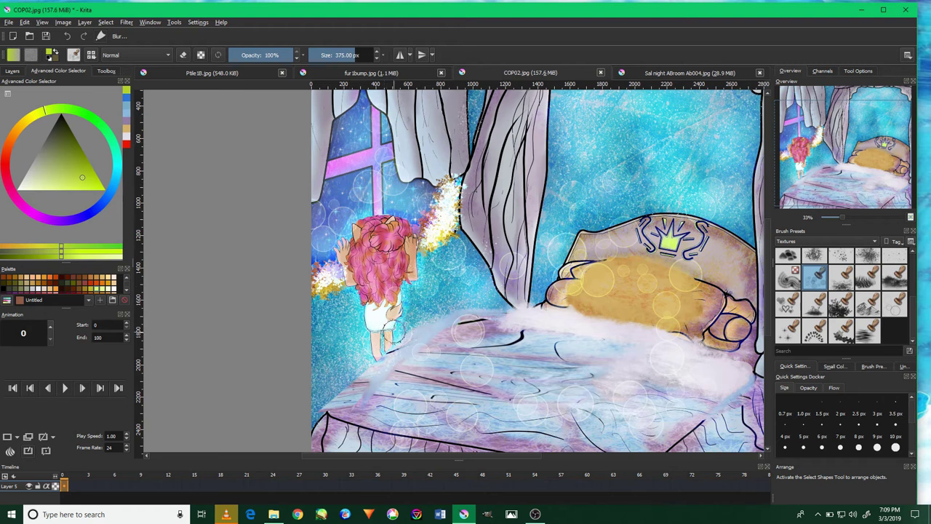
{"action": "left_click_drag", "start_coordinate": [338, 305], "coordinate": [341, 356]}
{"action": "left_click_drag", "start_coordinate": [447, 286], "coordinate": [606, 332]}
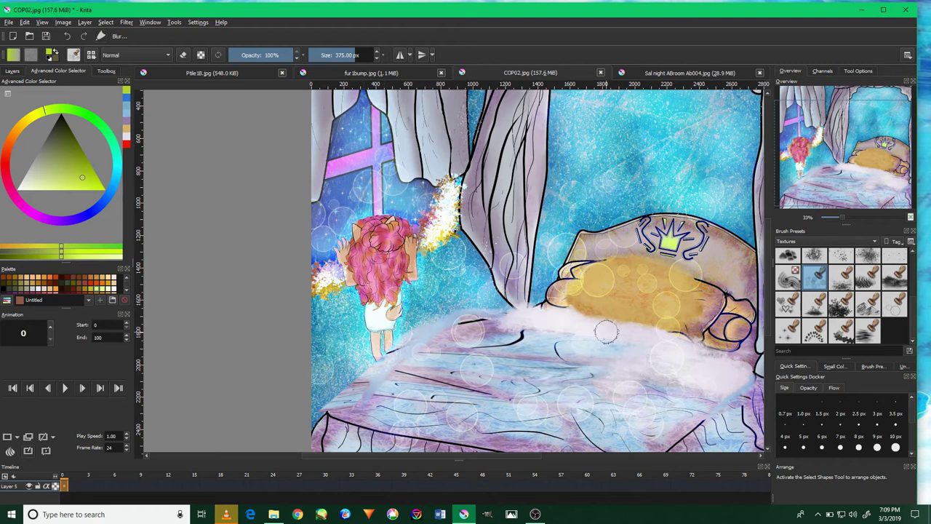
{"action": "mouse_move", "coordinate": [575, 203]}
{"action": "left_mouse_down"}
{"action": "mouse_move", "coordinate": [618, 131]}
{"action": "mouse_move", "coordinate": [722, 206]}
{"action": "left_mouse_up"}
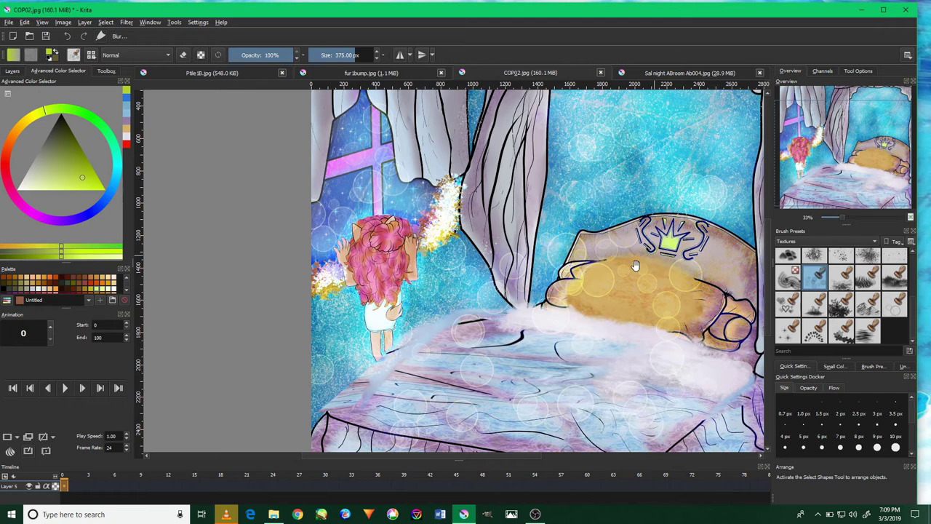
Add more bokeh over the lower bed and along the top of the painting.
{"action": "left_click_drag", "start_coordinate": [634, 266], "coordinate": [607, 214]}
{"action": "mouse_move", "coordinate": [440, 394]}
{"action": "left_mouse_down"}
{"action": "mouse_move", "coordinate": [317, 372]}
{"action": "mouse_move", "coordinate": [336, 332]}
{"action": "left_mouse_up"}
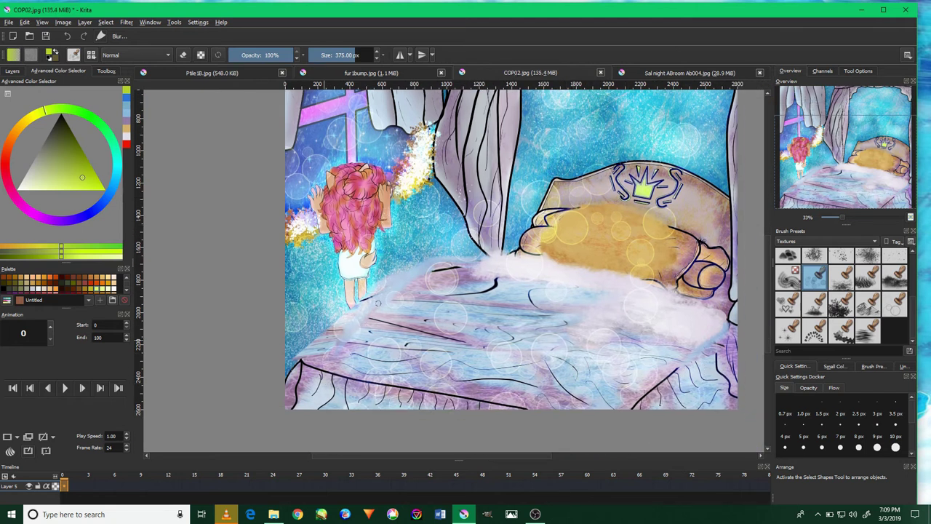
{"action": "left_click_drag", "start_coordinate": [551, 260], "coordinate": [496, 331]}
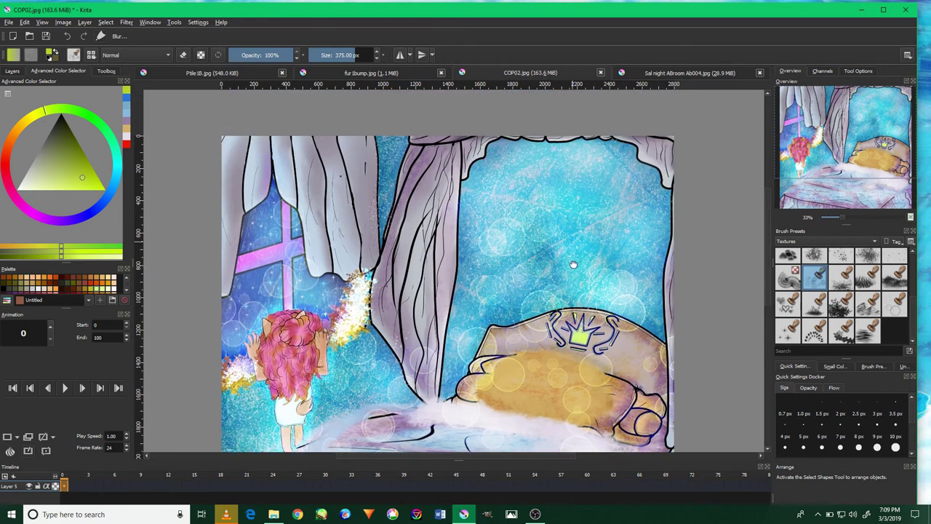
{"action": "left_click_drag", "start_coordinate": [509, 193], "coordinate": [501, 243]}
{"action": "left_click_drag", "start_coordinate": [662, 231], "coordinate": [347, 142]}
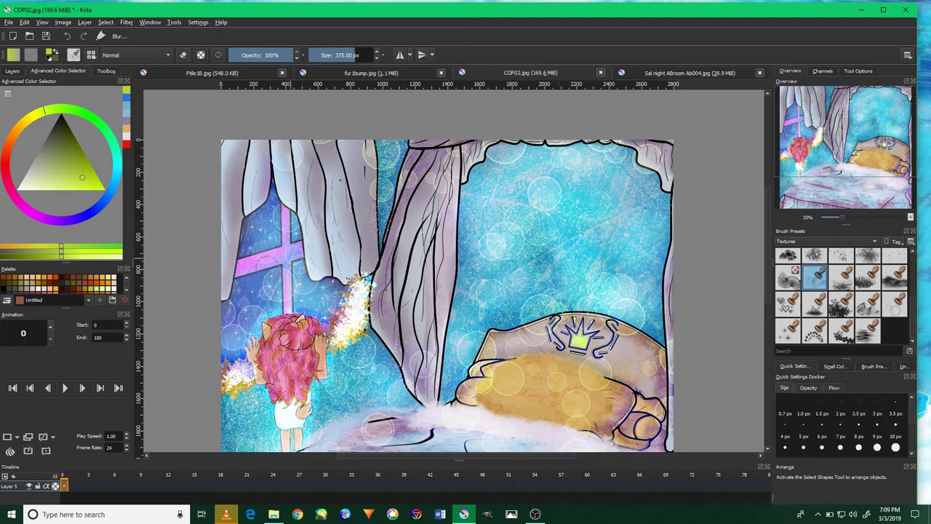
Dab bokeh over the window's pink cross and adjust the zoom.
{"action": "left_click_drag", "start_coordinate": [246, 251], "coordinate": [274, 263]}
{"action": "scroll", "coordinate": [287, 327], "scroll_direction": "up", "scroll_amount": 1}
{"action": "scroll", "coordinate": [287, 328], "scroll_direction": "up", "scroll_amount": 2}
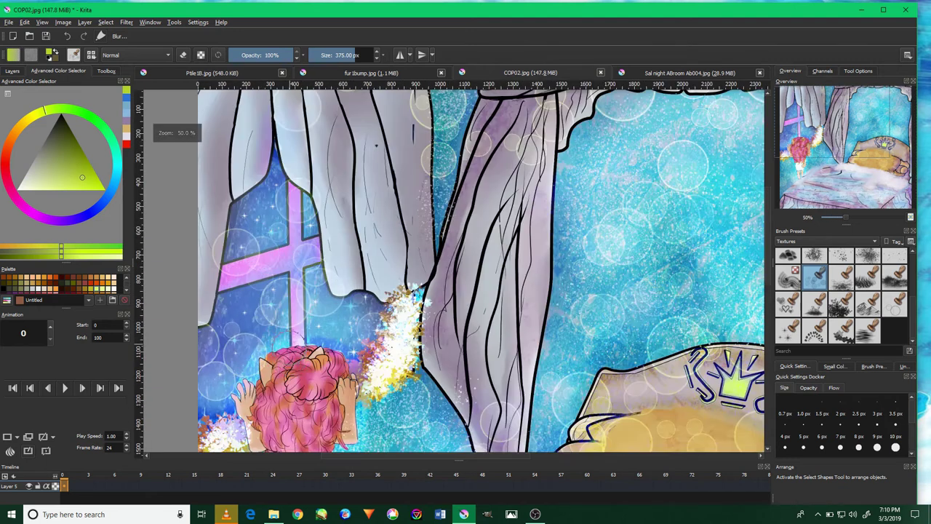
{"action": "scroll", "coordinate": [287, 328], "scroll_direction": "up", "scroll_amount": 2}
{"action": "scroll", "coordinate": [298, 367], "scroll_direction": "down", "scroll_amount": 3}
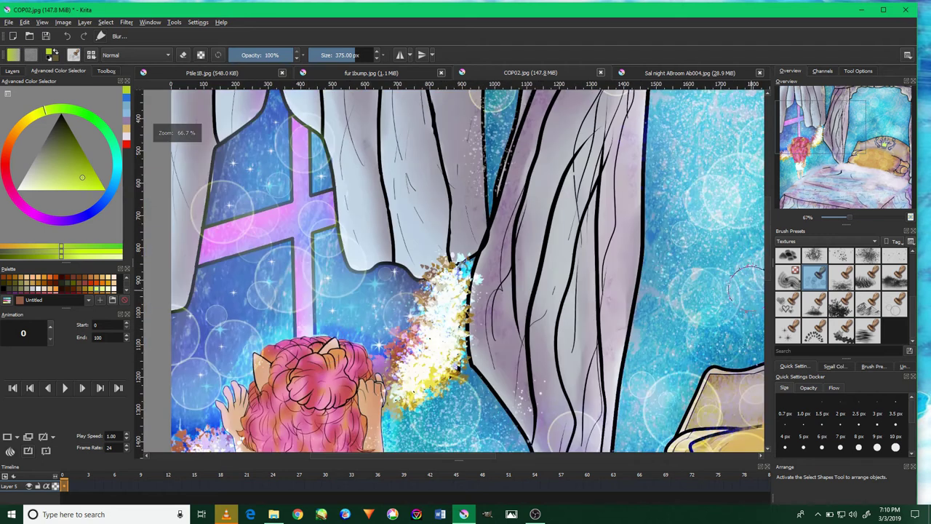
{"action": "scroll", "coordinate": [790, 302], "scroll_direction": "up", "scroll_amount": 2}
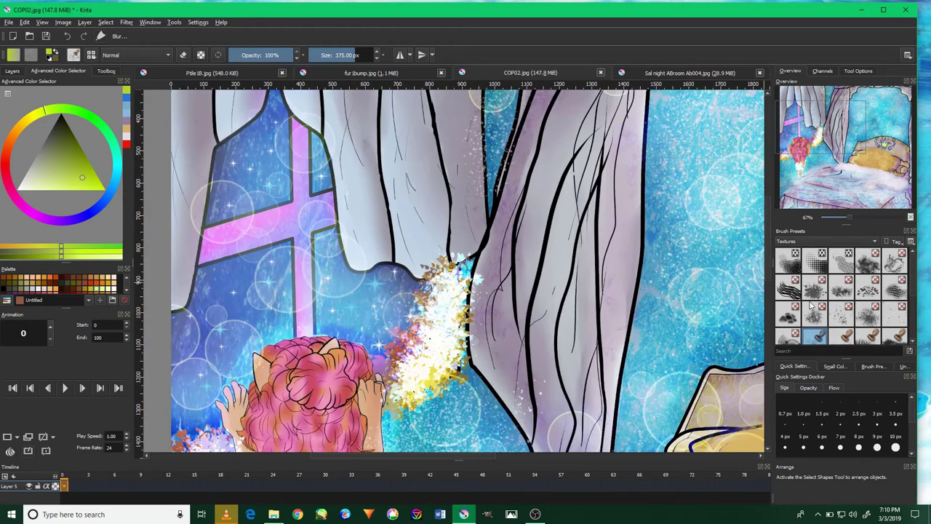
Switch to a different 435 px Textures brush preset and bring the bed into view.
{"action": "left_click", "coordinate": [867, 268]}
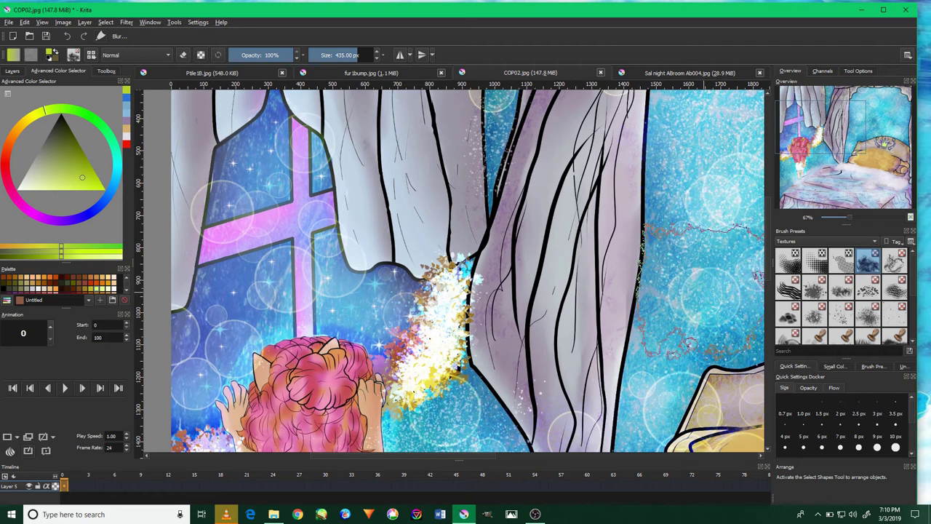
{"action": "scroll", "coordinate": [703, 291], "scroll_direction": "down", "scroll_amount": 3}
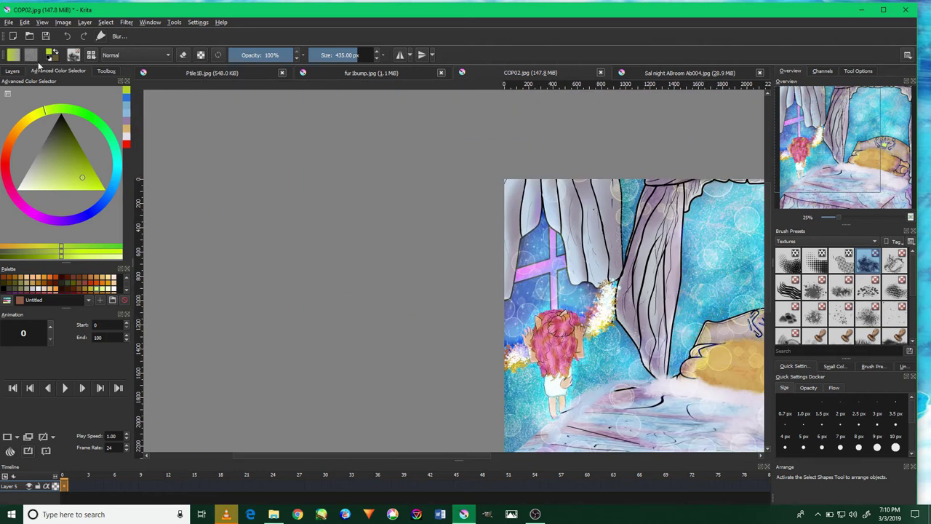
{"action": "left_click_drag", "start_coordinate": [621, 394], "coordinate": [489, 267]}
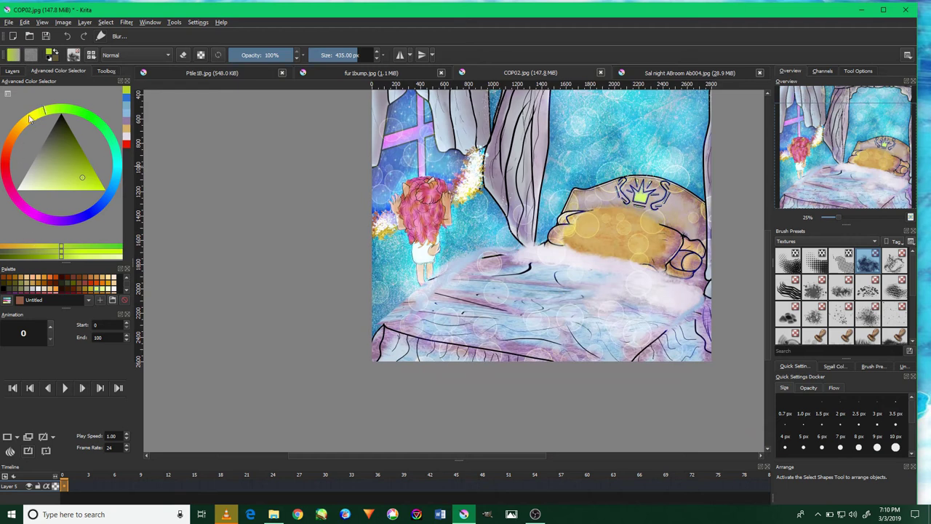
Add Layer 6 above Layer 5 and dab a yellow-green patch on the bed.
{"action": "left_click", "coordinate": [13, 70]}
{"action": "left_click", "coordinate": [6, 253]}
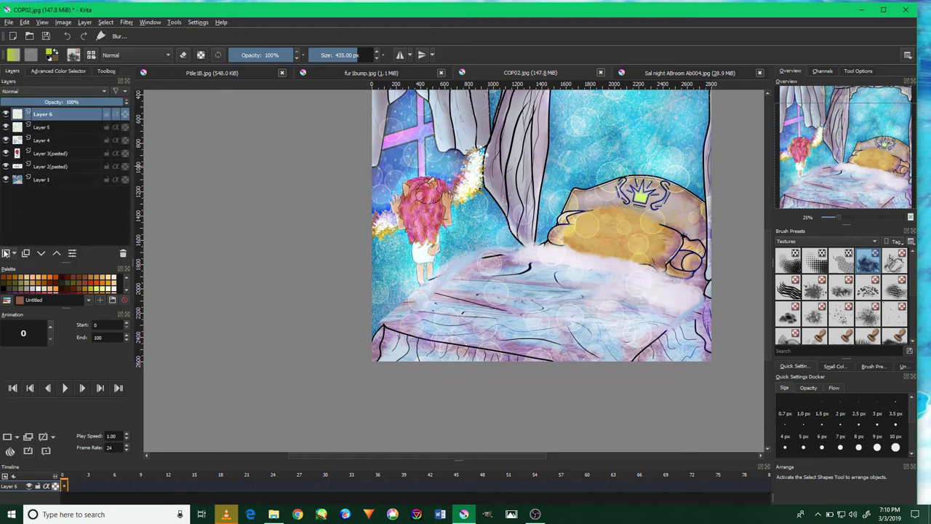
{"action": "scroll", "coordinate": [538, 277], "scroll_direction": "up", "scroll_amount": 4}
{"action": "scroll", "coordinate": [523, 255], "scroll_direction": "down", "scroll_amount": 2}
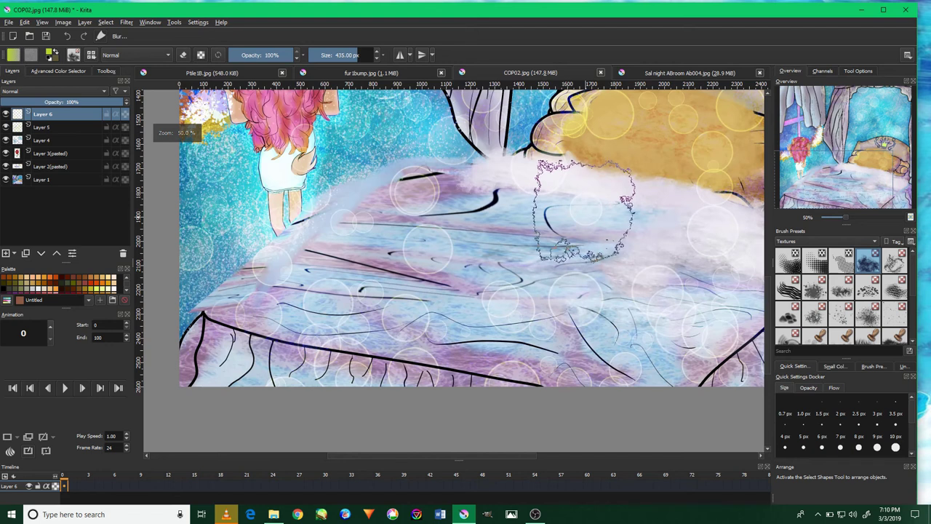
{"action": "left_click", "coordinate": [585, 205]}
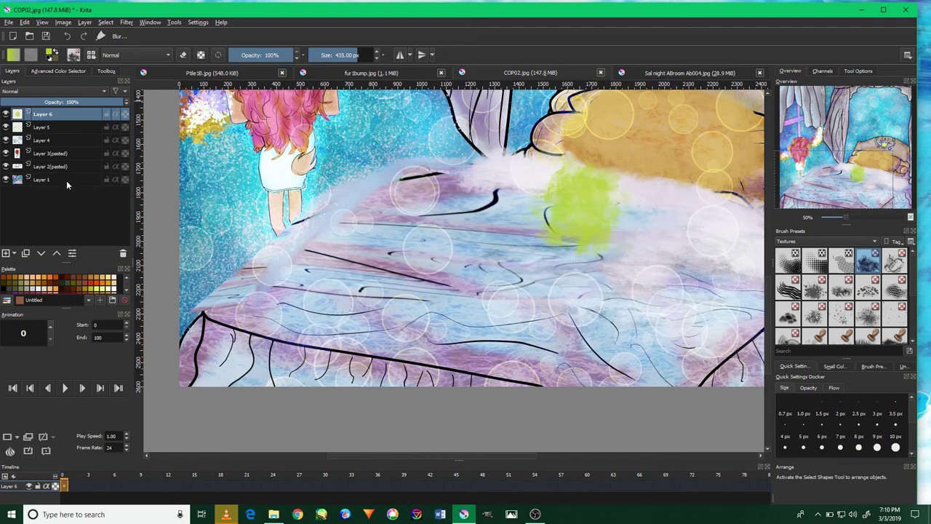
Set Layer 6 to Luminosity blending at 61% opacity.
{"action": "left_click", "coordinate": [69, 91]}
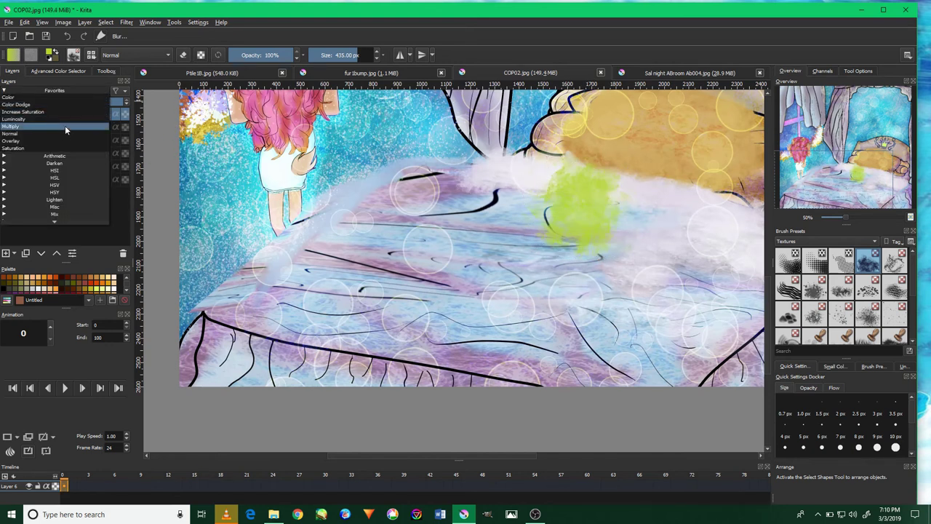
{"action": "left_click", "coordinate": [65, 125]}
{"action": "left_click", "coordinate": [46, 91]}
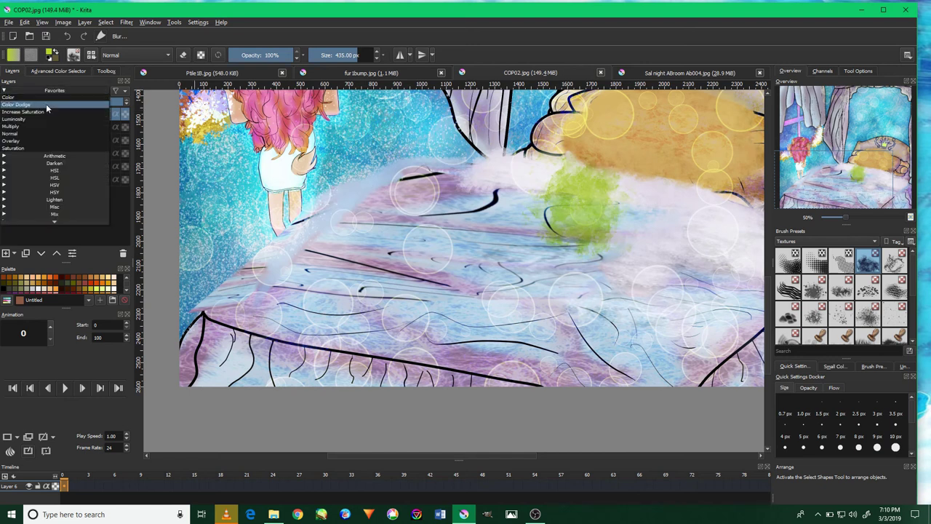
{"action": "left_click", "coordinate": [44, 119]}
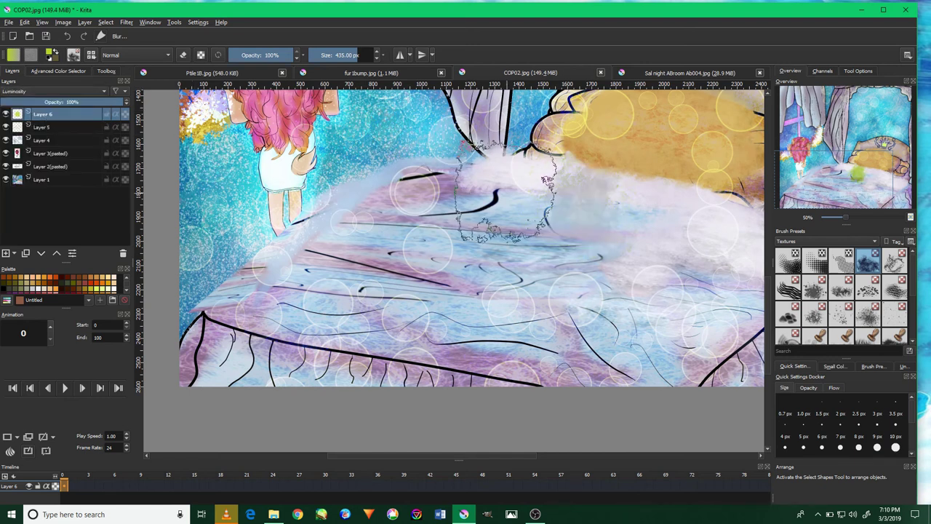
{"action": "left_click", "coordinate": [76, 102]}
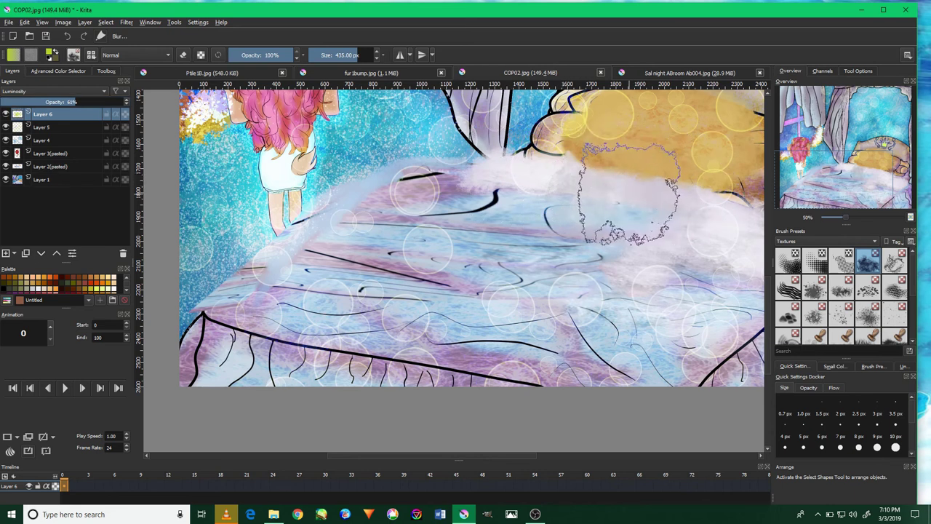
{"action": "mouse_move", "coordinate": [624, 183]}
{"action": "left_mouse_down"}
{"action": "mouse_move", "coordinate": [558, 180]}
{"action": "mouse_move", "coordinate": [504, 219]}
{"action": "mouse_move", "coordinate": [634, 256]}
{"action": "left_mouse_up"}
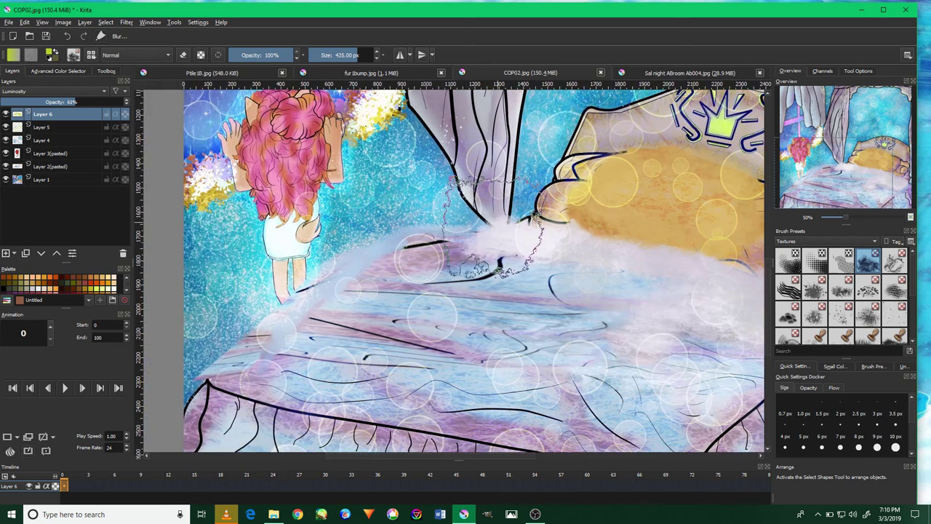
Shrink the brush to 165 px and paint a misty white stroke along the bed's front edge.
{"action": "left_click_drag", "start_coordinate": [498, 239], "coordinate": [364, 266]}
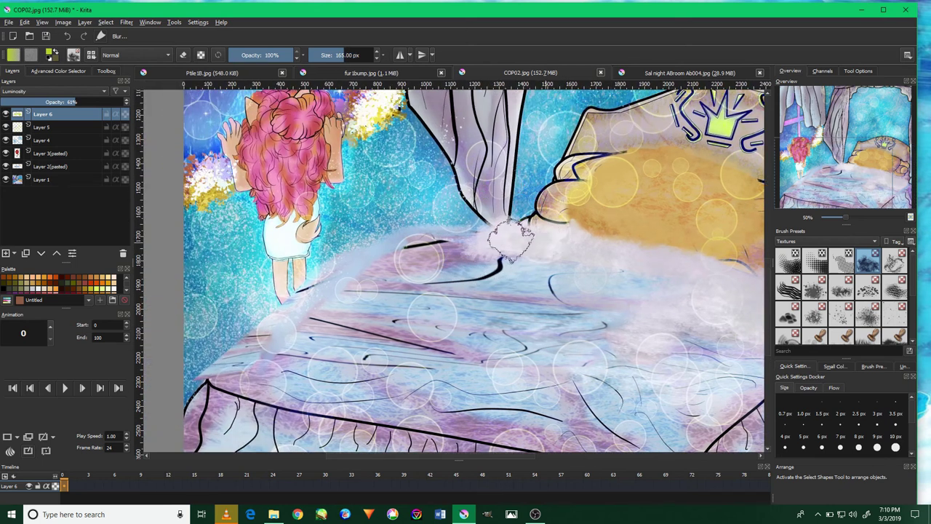
{"action": "left_click_drag", "start_coordinate": [330, 298], "coordinate": [534, 226]}
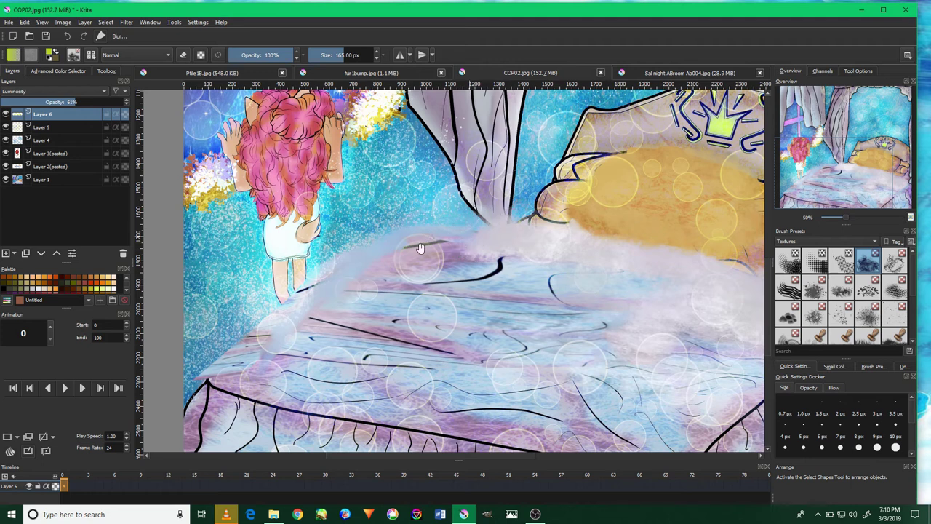
{"action": "left_click_drag", "start_coordinate": [313, 293], "coordinate": [359, 265]}
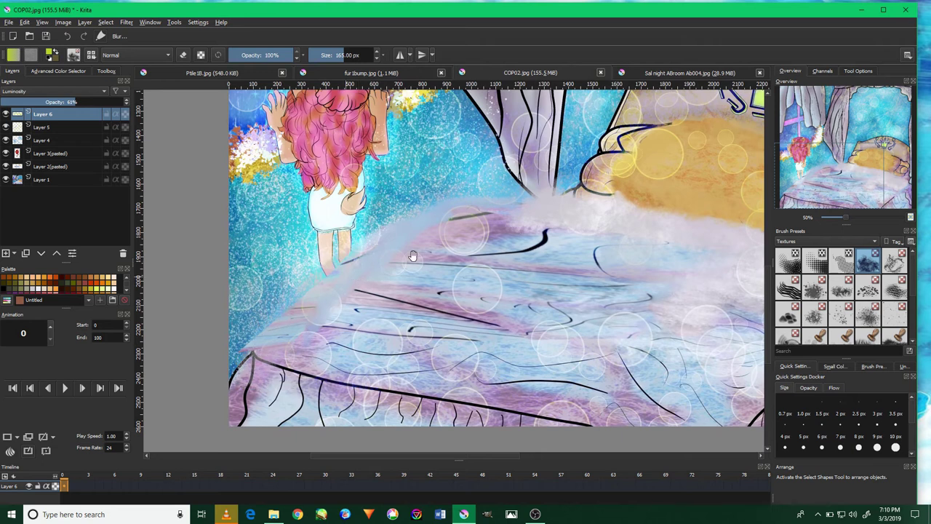
{"action": "left_click_drag", "start_coordinate": [455, 251], "coordinate": [391, 289]}
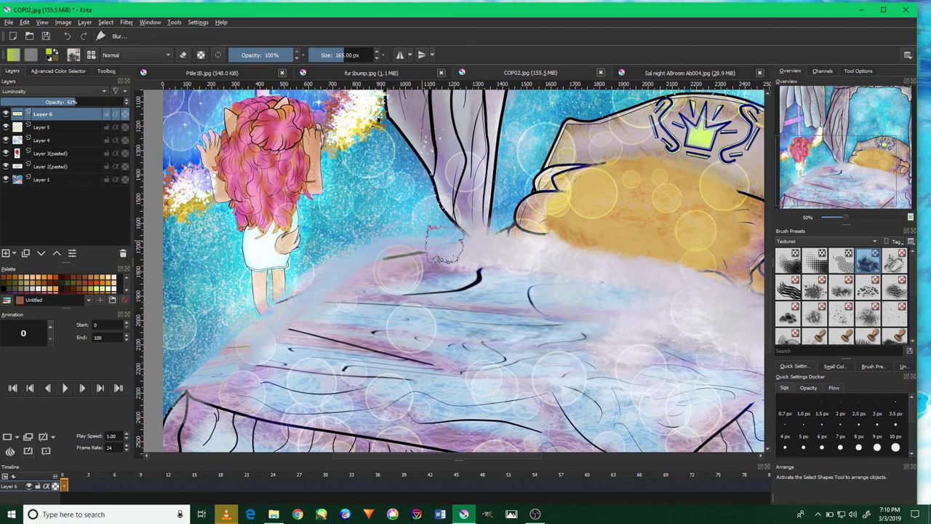
{"action": "scroll", "coordinate": [443, 243], "scroll_direction": "down", "scroll_amount": 1}
{"action": "scroll", "coordinate": [411, 218], "scroll_direction": "up", "scroll_amount": 2}
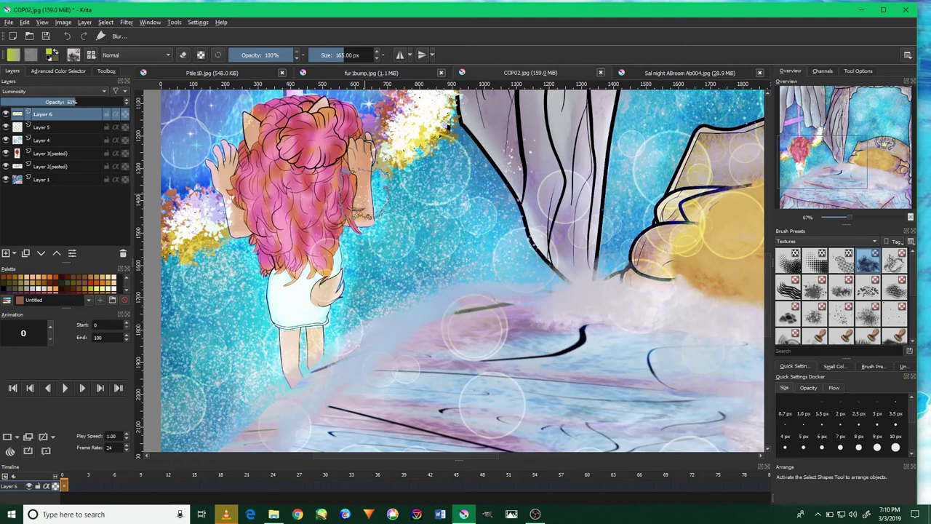
{"action": "scroll", "coordinate": [411, 219], "scroll_direction": "up", "scroll_amount": 3}
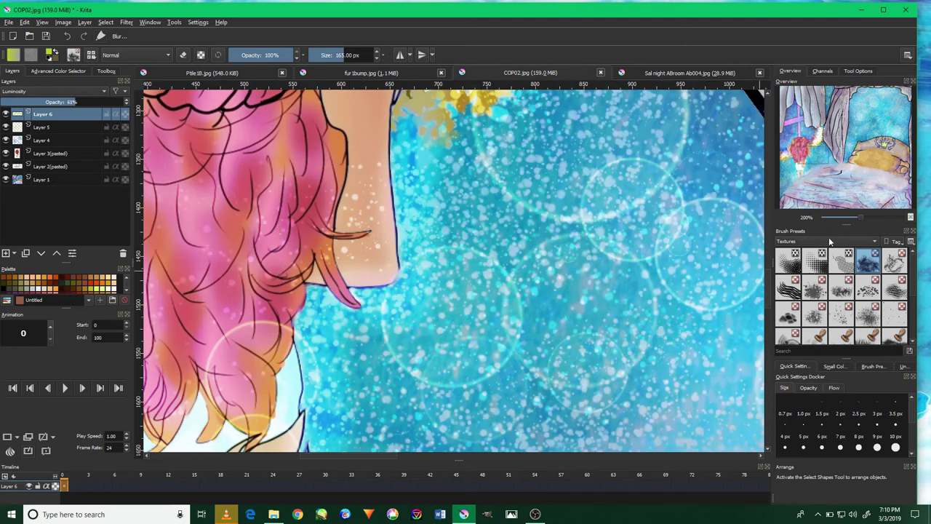
{"action": "scroll", "coordinate": [902, 302], "scroll_direction": "down", "scroll_amount": 2}
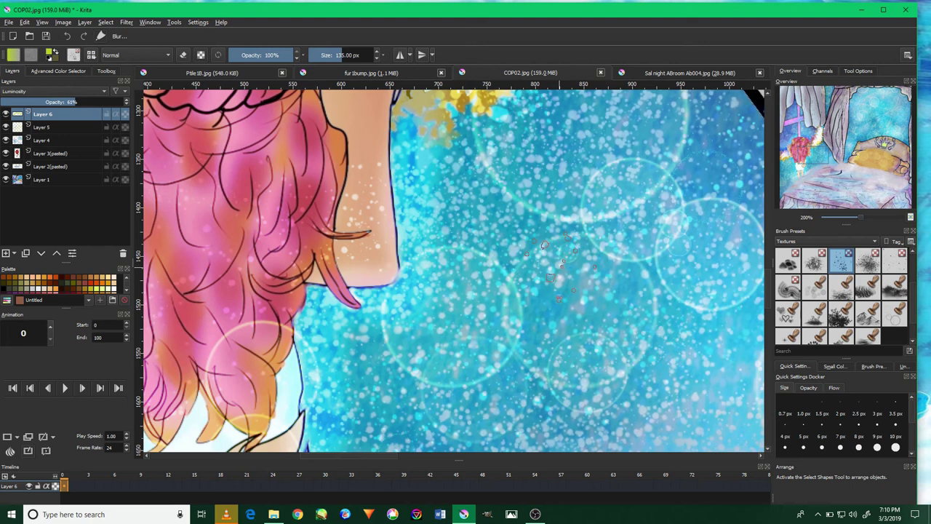
{"action": "scroll", "coordinate": [552, 243], "scroll_direction": "down", "scroll_amount": 4}
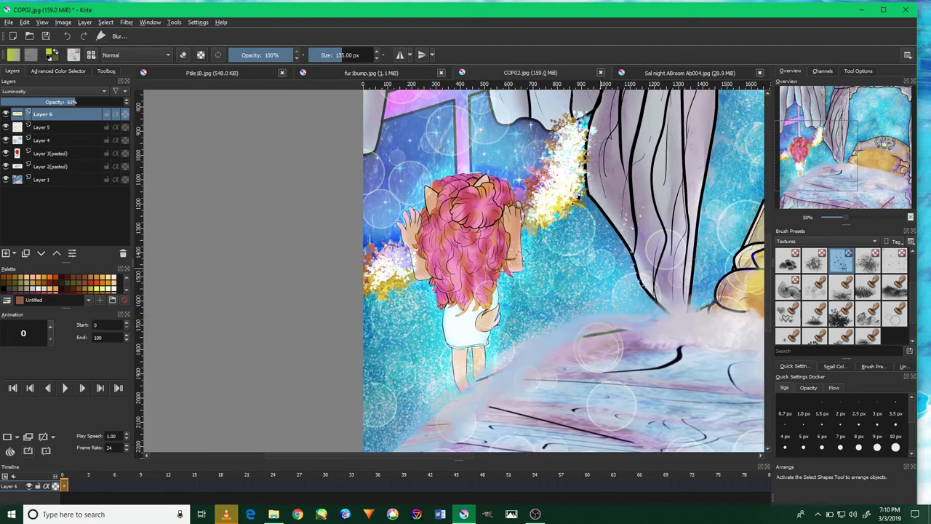
Set the painting colour to white in the Advanced Color Selector triangle.
{"action": "left_click", "coordinate": [69, 70]}
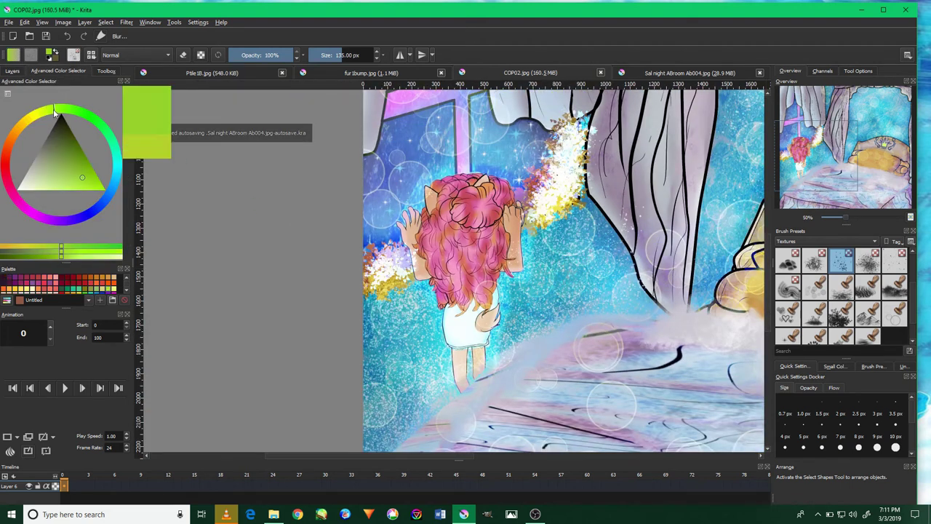
{"action": "left_click_drag", "start_coordinate": [84, 180], "coordinate": [104, 189]}
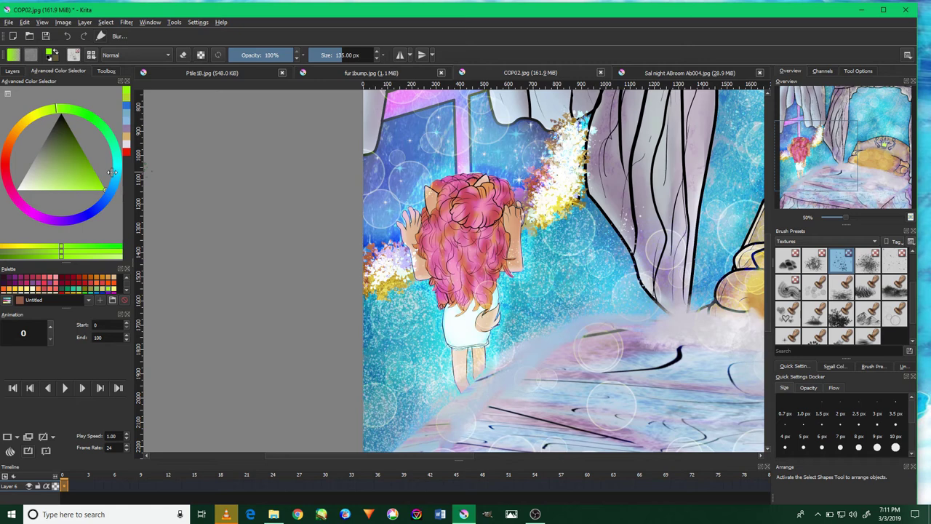
{"action": "left_click_drag", "start_coordinate": [43, 182], "coordinate": [18, 187]}
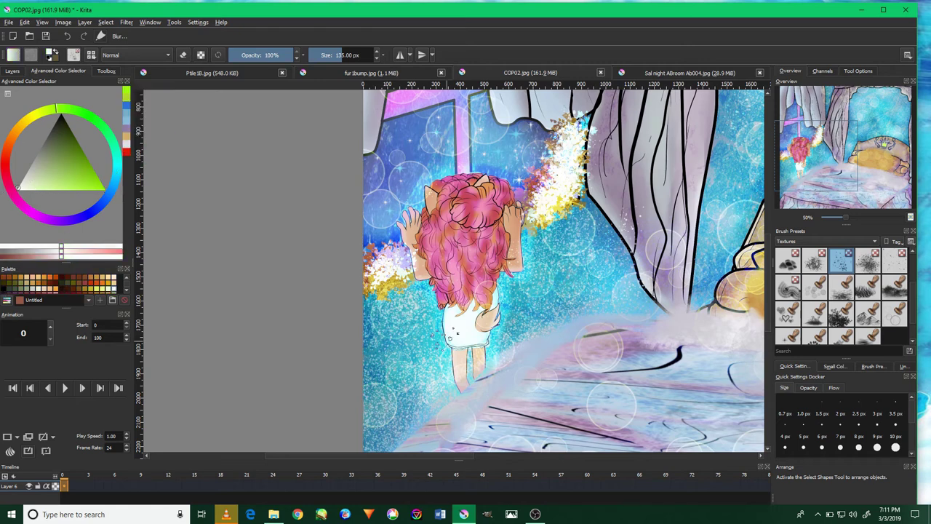
Zoom and pan the canvas to frame the curtain and chair.
{"action": "scroll", "coordinate": [592, 293], "scroll_direction": "up", "scroll_amount": 2}
{"action": "scroll", "coordinate": [567, 291], "scroll_direction": "up", "scroll_amount": 2}
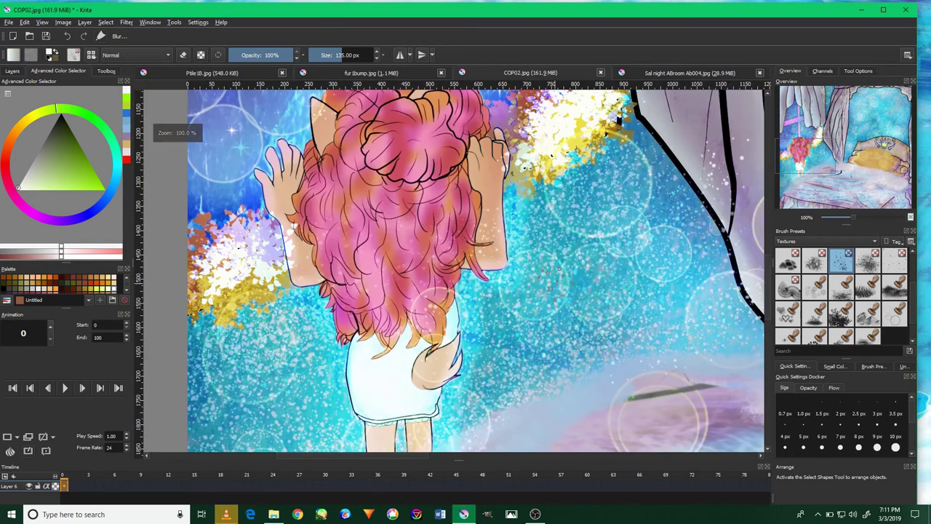
{"action": "scroll", "coordinate": [542, 287], "scroll_direction": "up", "scroll_amount": 1}
{"action": "scroll", "coordinate": [291, 290], "scroll_direction": "down", "scroll_amount": 1}
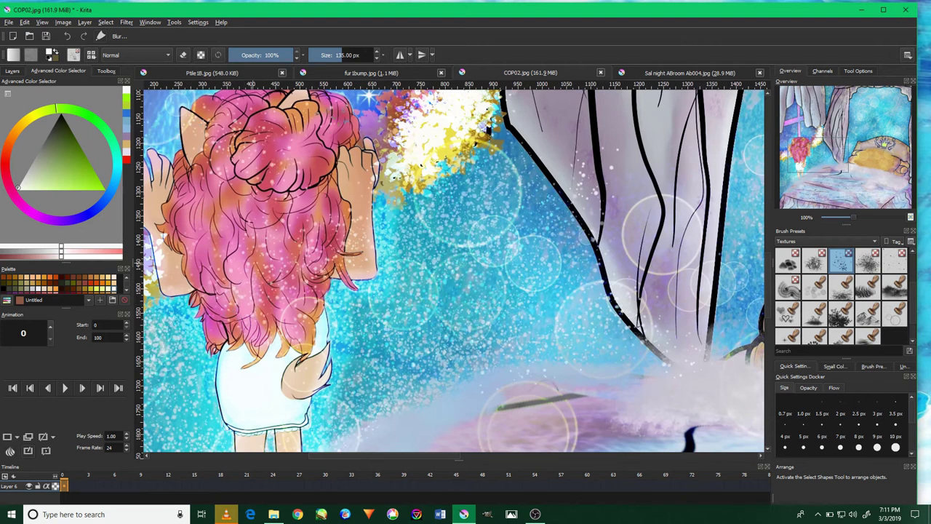
{"action": "scroll", "coordinate": [404, 218], "scroll_direction": "down", "scroll_amount": 2}
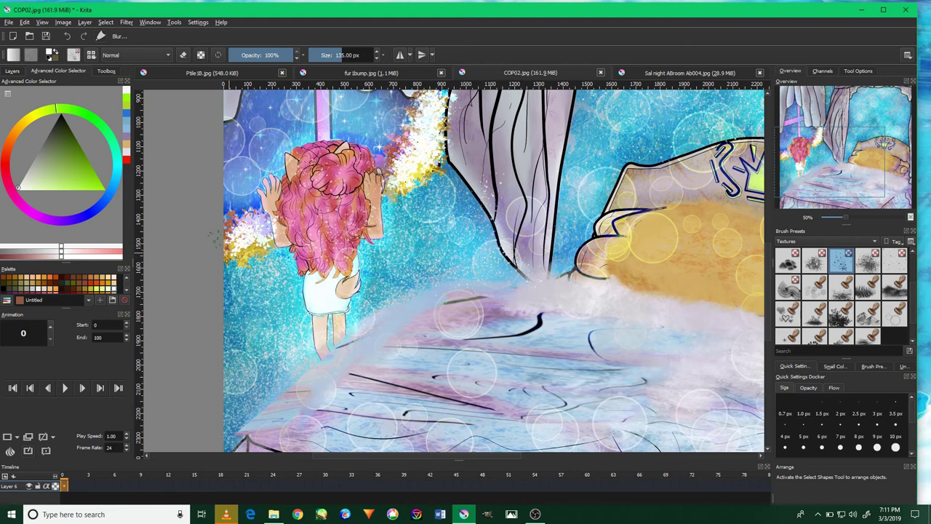
{"action": "scroll", "coordinate": [218, 167], "scroll_direction": "up", "scroll_amount": 3}
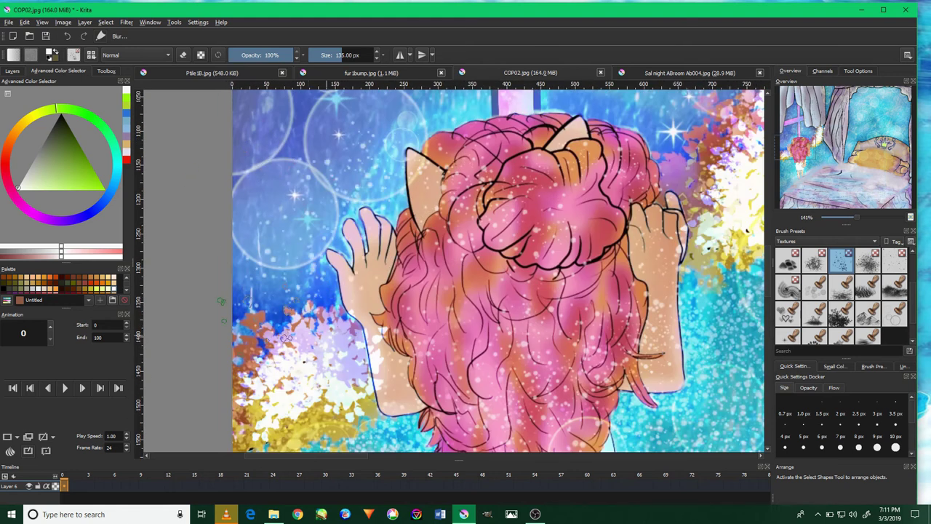
{"action": "scroll", "coordinate": [336, 192], "scroll_direction": "down", "scroll_amount": 1}
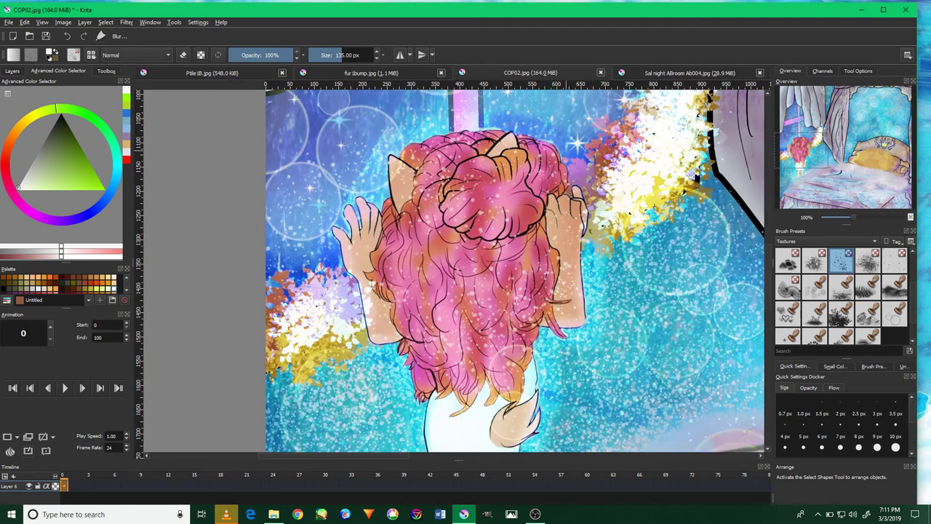
{"action": "scroll", "coordinate": [600, 193], "scroll_direction": "down", "scroll_amount": 2}
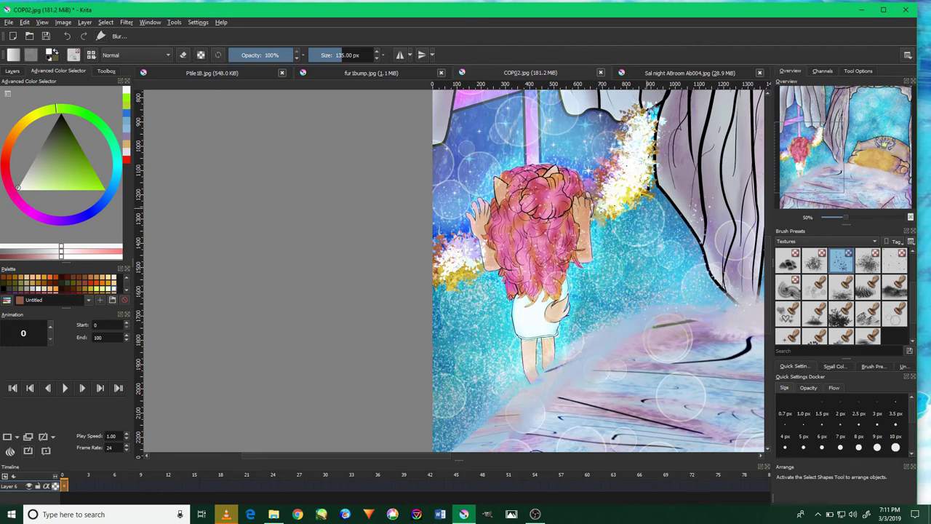
{"action": "left_click_drag", "start_coordinate": [651, 202], "coordinate": [586, 254]}
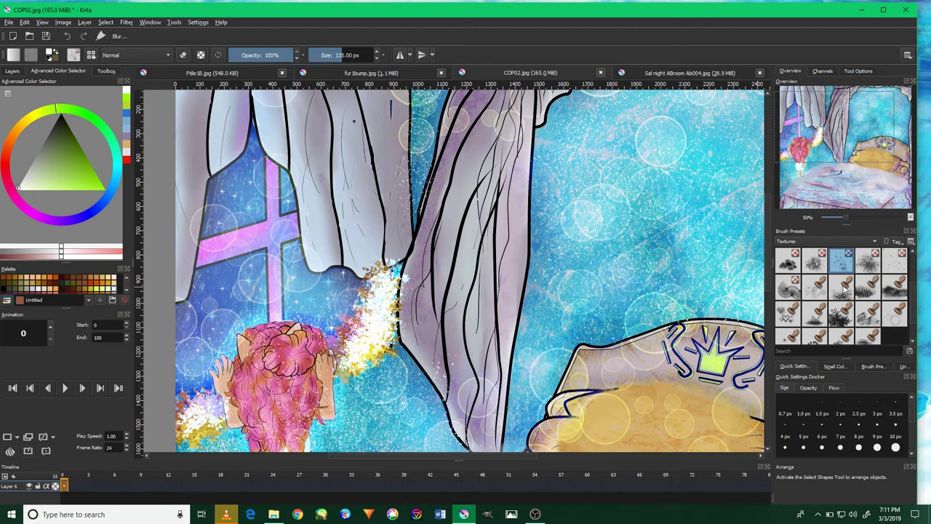
{"action": "left_click", "coordinate": [896, 263]}
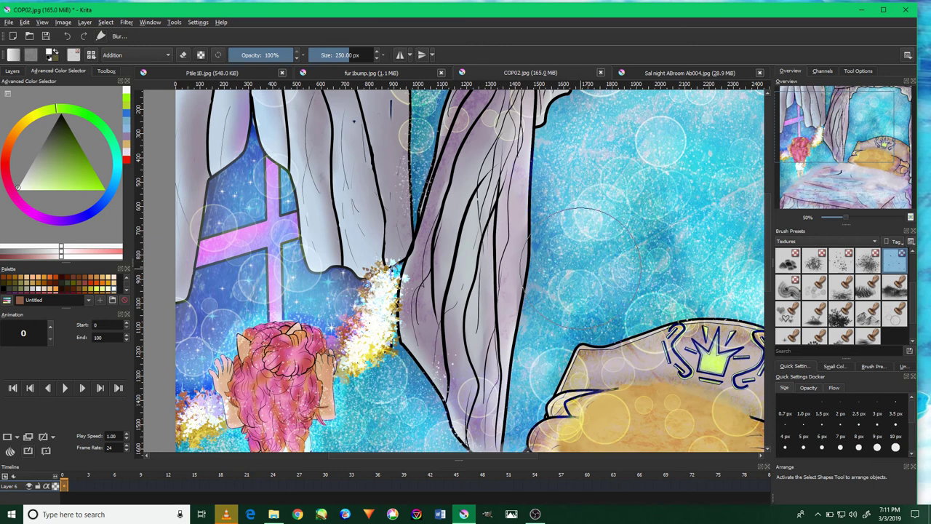
Enlarge the Addition-blend brush to about 506 px and glow the lower scene.
{"action": "left_click_drag", "start_coordinate": [580, 266], "coordinate": [655, 211]}
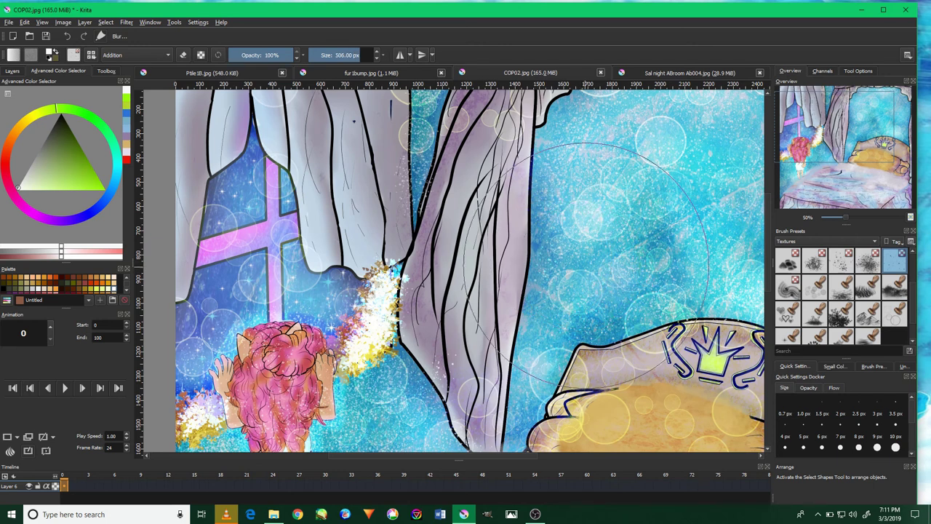
{"action": "scroll", "coordinate": [640, 211], "scroll_direction": "down", "scroll_amount": 2}
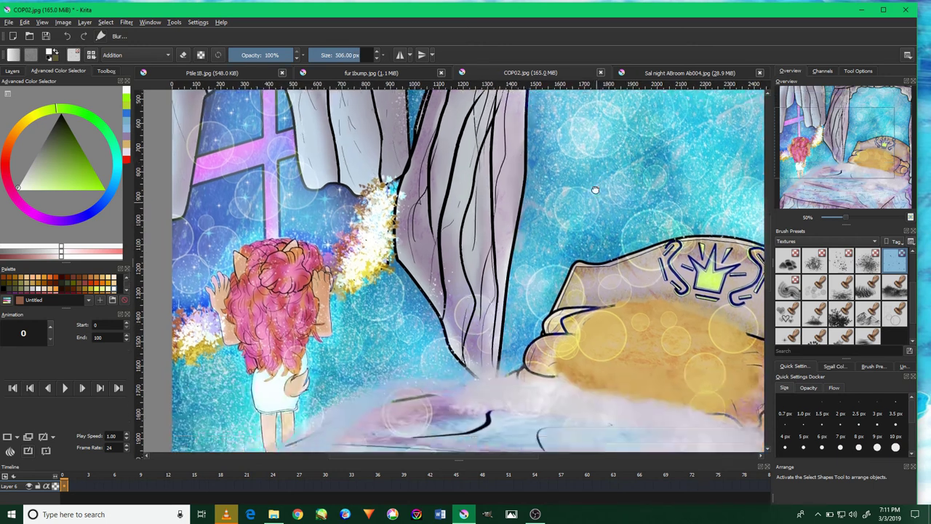
{"action": "scroll", "coordinate": [582, 276], "scroll_direction": "down", "scroll_amount": 2}
{"action": "left_click_drag", "start_coordinate": [538, 327], "coordinate": [597, 330]}
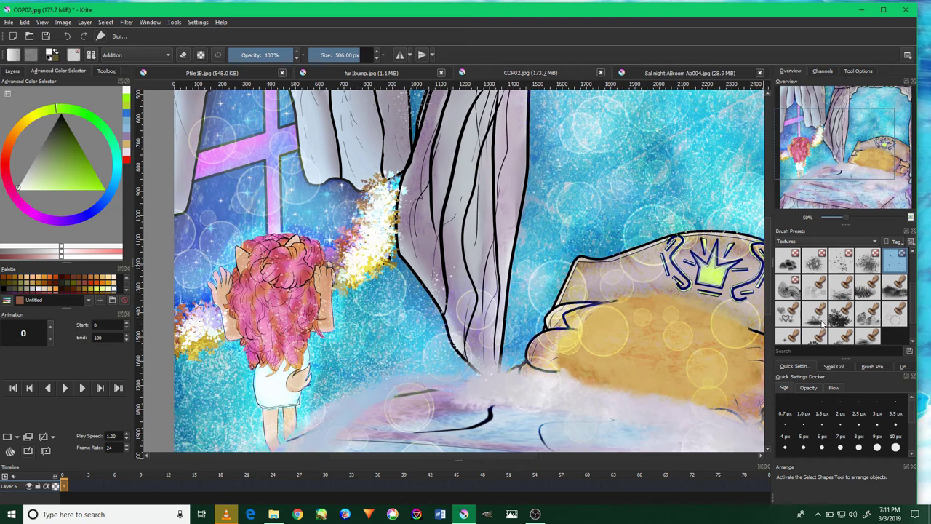
Try a 175 px splatter brush over the curtain's edge, then undo the stroke.
{"action": "scroll", "coordinate": [833, 313], "scroll_direction": "up", "scroll_amount": 2}
{"action": "left_click", "coordinate": [868, 294]}
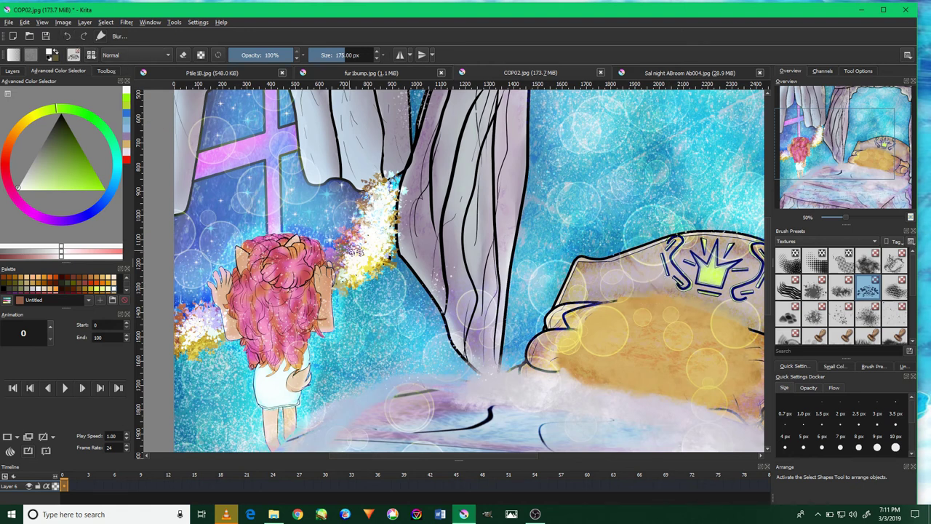
{"action": "scroll", "coordinate": [349, 248], "scroll_direction": "down", "scroll_amount": 2}
{"action": "scroll", "coordinate": [349, 247], "scroll_direction": "up", "scroll_amount": 3}
{"action": "scroll", "coordinate": [357, 232], "scroll_direction": "up", "scroll_amount": 2}
{"action": "scroll", "coordinate": [367, 210], "scroll_direction": "up", "scroll_amount": 1}
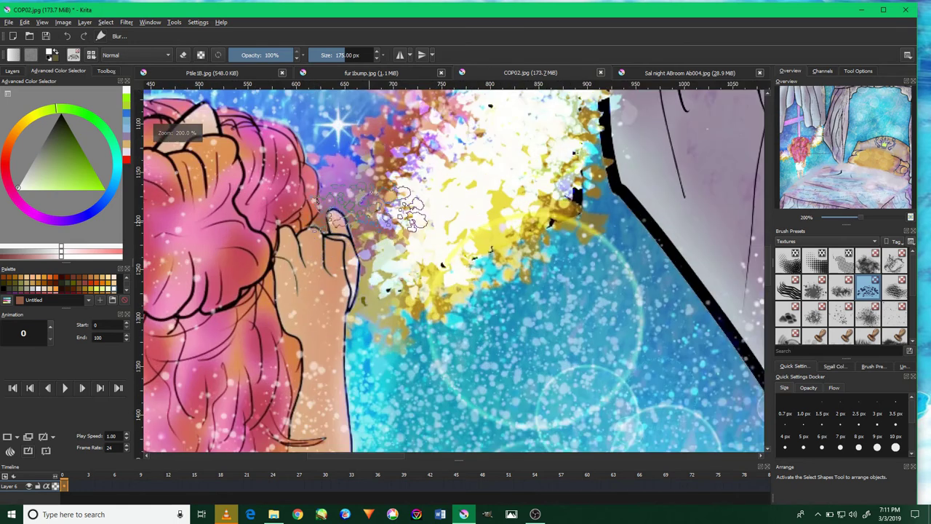
{"action": "scroll", "coordinate": [422, 196], "scroll_direction": "down", "scroll_amount": 1}
{"action": "scroll", "coordinate": [575, 204], "scroll_direction": "up", "scroll_amount": 1}
{"action": "left_click_drag", "start_coordinate": [575, 203], "coordinate": [560, 291]}
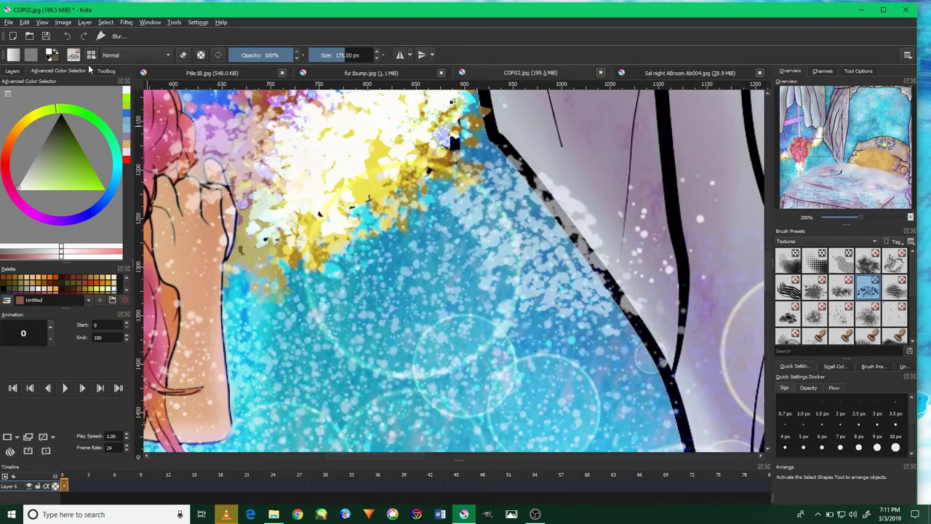
{"action": "left_click", "coordinate": [73, 36]}
Adjust the zoom and bring up the Layers list.
{"action": "scroll", "coordinate": [589, 327], "scroll_direction": "down", "scroll_amount": 2}
{"action": "scroll", "coordinate": [589, 327], "scroll_direction": "down", "scroll_amount": 1}
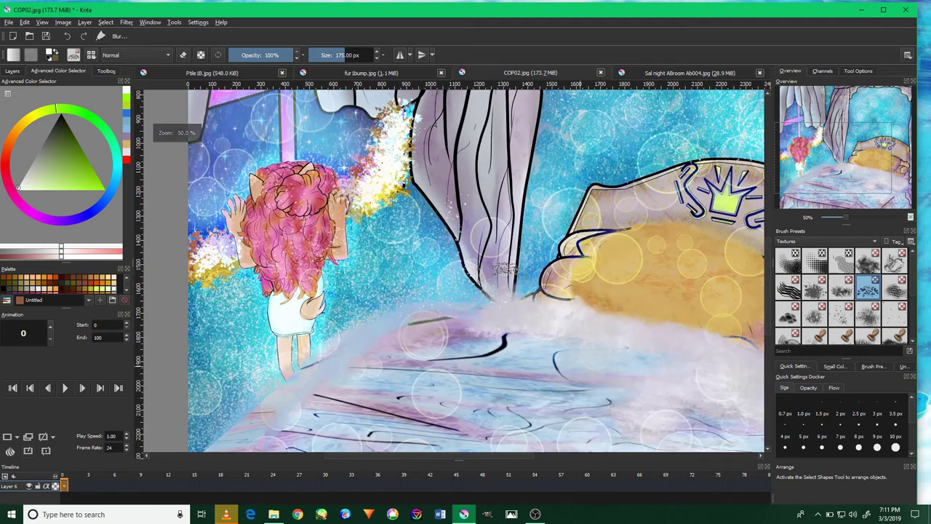
{"action": "scroll", "coordinate": [589, 328], "scroll_direction": "down", "scroll_amount": 1}
{"action": "scroll", "coordinate": [589, 328], "scroll_direction": "up", "scroll_amount": 1}
{"action": "scroll", "coordinate": [367, 207], "scroll_direction": "up", "scroll_amount": 2}
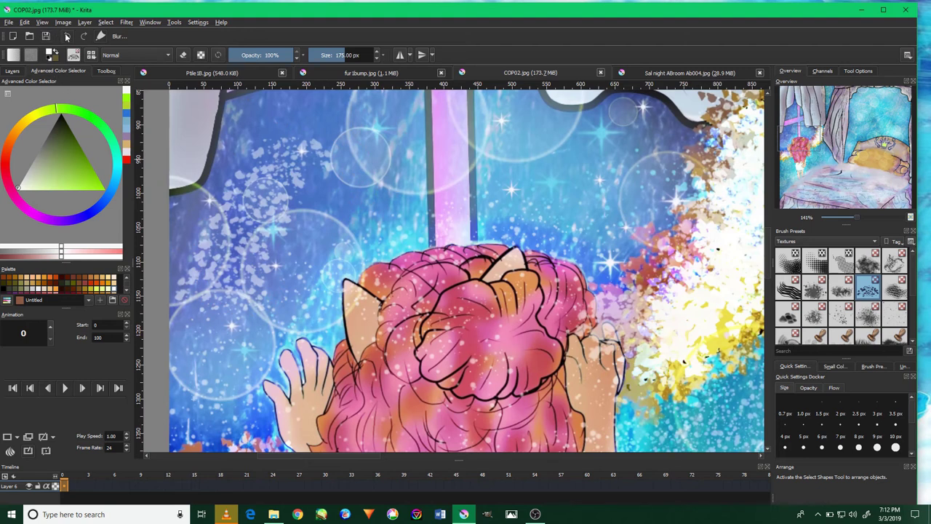
{"action": "left_click", "coordinate": [14, 72]}
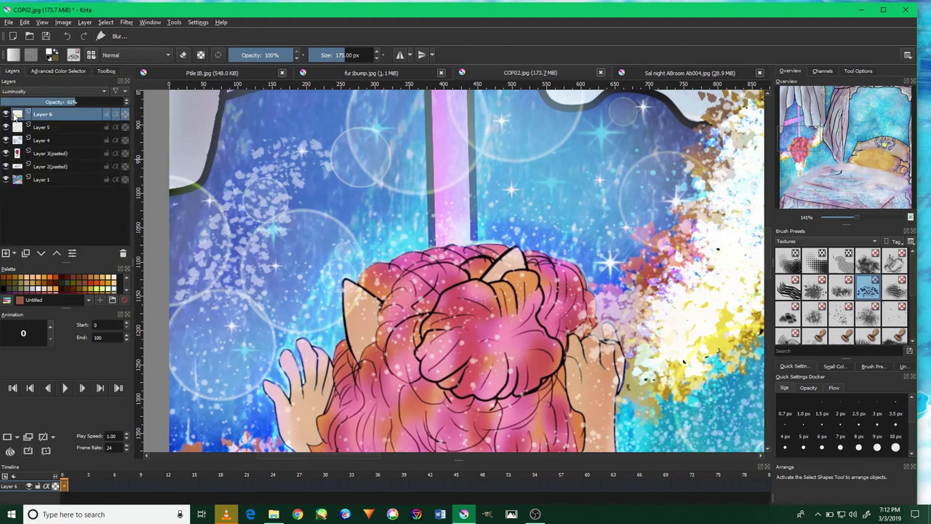
Add Layer 7 and dab white foam along the lower mattress edge.
{"action": "left_click", "coordinate": [6, 253]}
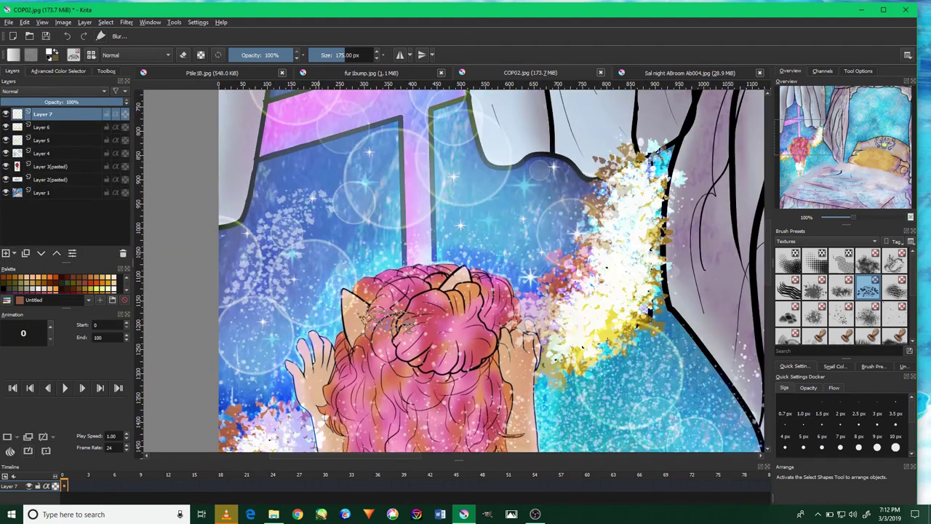
{"action": "scroll", "coordinate": [433, 395], "scroll_direction": "down", "scroll_amount": 2}
{"action": "scroll", "coordinate": [433, 395], "scroll_direction": "up", "scroll_amount": 2}
{"action": "mouse_move", "coordinate": [432, 394]}
{"action": "left_mouse_down"}
{"action": "mouse_move", "coordinate": [575, 393]}
{"action": "mouse_move", "coordinate": [407, 385]}
{"action": "mouse_move", "coordinate": [269, 429]}
{"action": "left_mouse_up"}
{"action": "left_click_drag", "start_coordinate": [594, 396], "coordinate": [636, 399]}
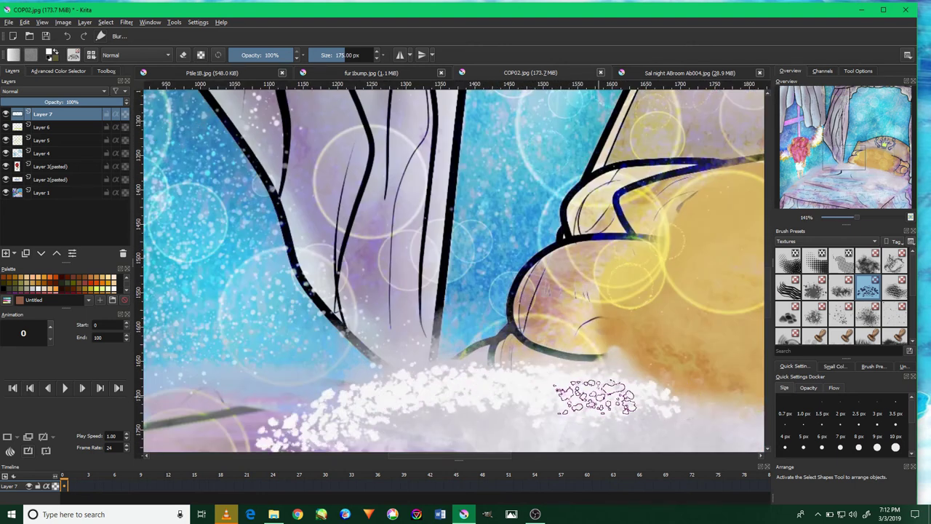
Continue the white foam speckles along the mattress edge toward its right end.
{"action": "left_click_drag", "start_coordinate": [546, 384], "coordinate": [376, 297]}
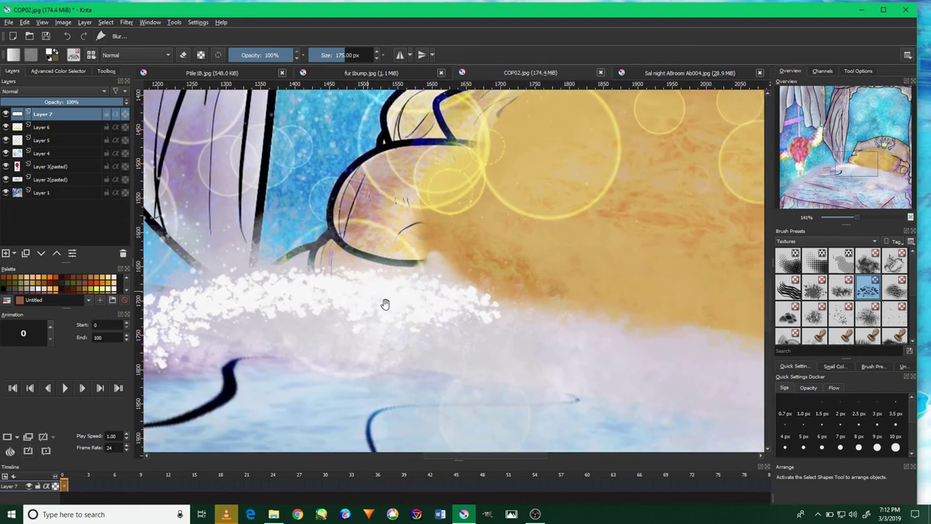
{"action": "left_click_drag", "start_coordinate": [432, 335], "coordinate": [345, 301]}
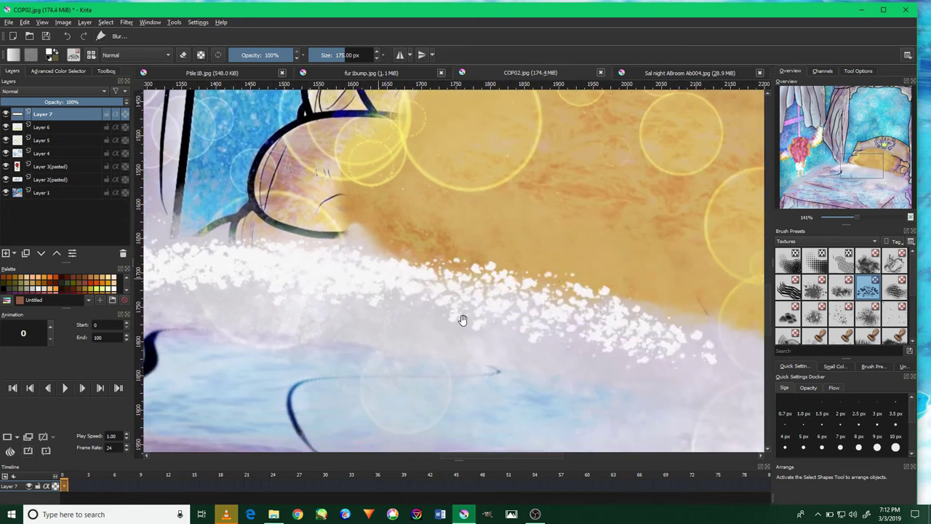
{"action": "left_click_drag", "start_coordinate": [461, 316], "coordinate": [342, 283]}
{"action": "left_click_drag", "start_coordinate": [727, 357], "coordinate": [604, 291]}
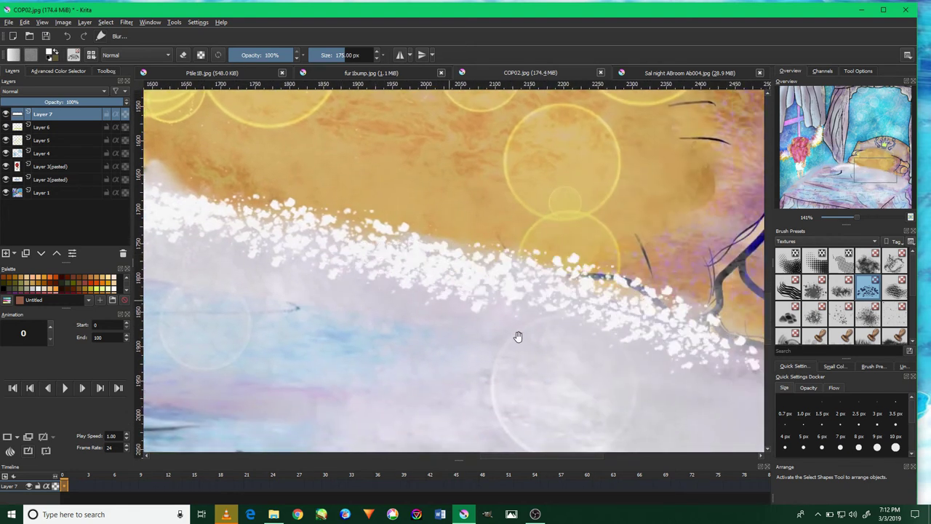
{"action": "left_click_drag", "start_coordinate": [516, 334], "coordinate": [362, 238]}
{"action": "mouse_move", "coordinate": [488, 228]}
{"action": "left_mouse_down"}
{"action": "mouse_move", "coordinate": [654, 280]}
{"action": "mouse_move", "coordinate": [623, 272]}
{"action": "mouse_move", "coordinate": [603, 208]}
{"action": "mouse_move", "coordinate": [655, 269]}
{"action": "left_mouse_up"}
{"action": "left_click_drag", "start_coordinate": [626, 233], "coordinate": [647, 288]}
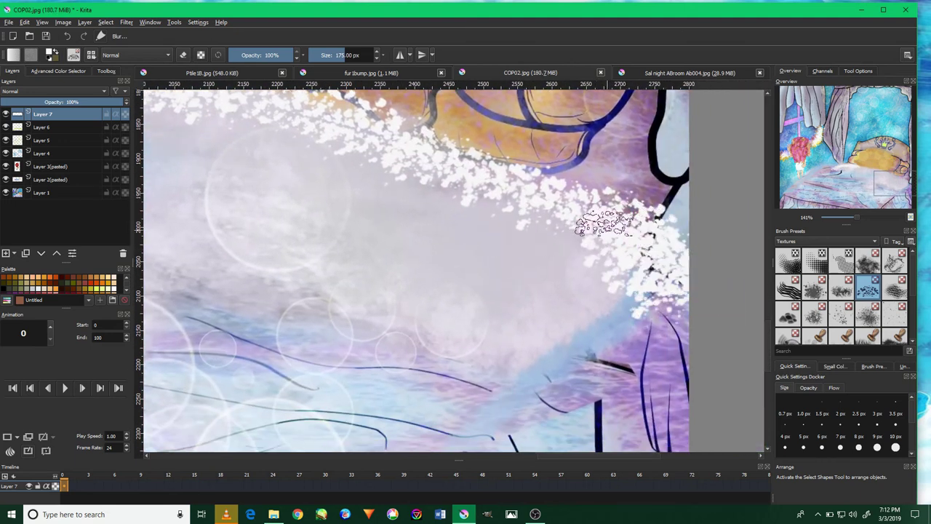
Move to the left side and add white sparkle along the bottom and right edges.
{"action": "left_click_drag", "start_coordinate": [407, 163], "coordinate": [735, 345]}
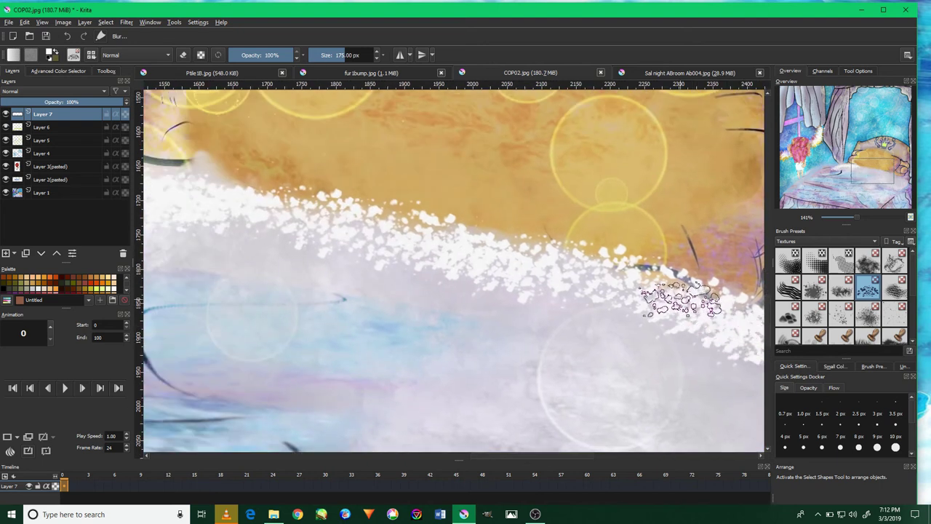
{"action": "left_click_drag", "start_coordinate": [432, 254], "coordinate": [603, 323]}
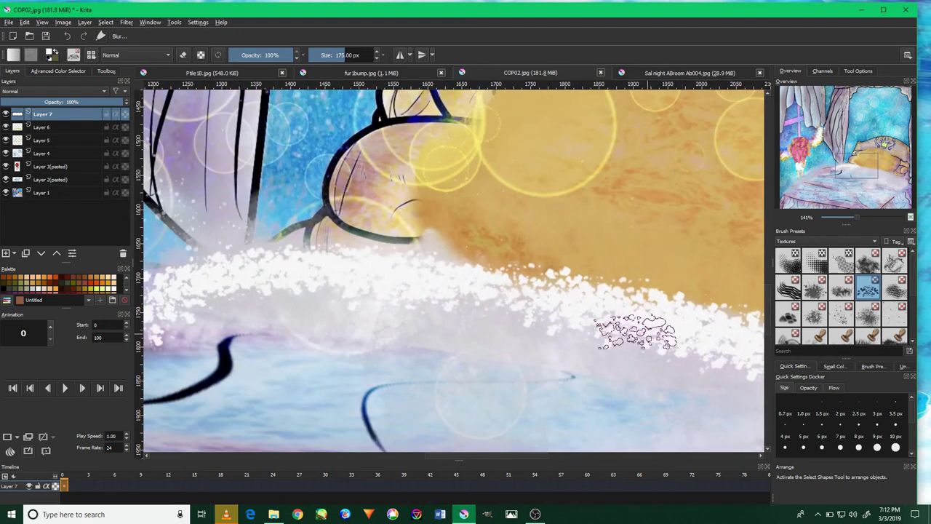
{"action": "mouse_move", "coordinate": [483, 289]}
{"action": "left_mouse_down"}
{"action": "mouse_move", "coordinate": [542, 290]}
{"action": "mouse_move", "coordinate": [671, 269]}
{"action": "left_mouse_up"}
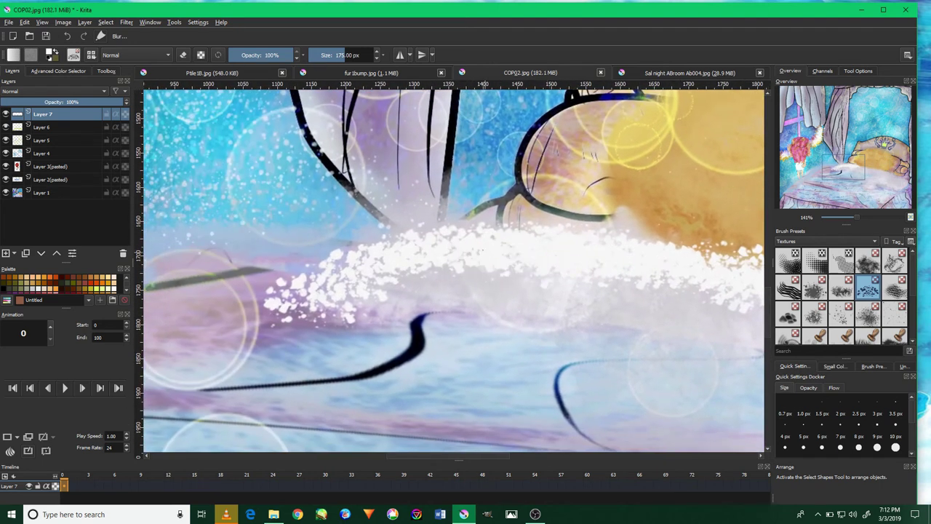
{"action": "mouse_move", "coordinate": [400, 230]}
{"action": "left_mouse_down"}
{"action": "mouse_move", "coordinate": [553, 223]}
{"action": "mouse_move", "coordinate": [647, 193]}
{"action": "left_mouse_up"}
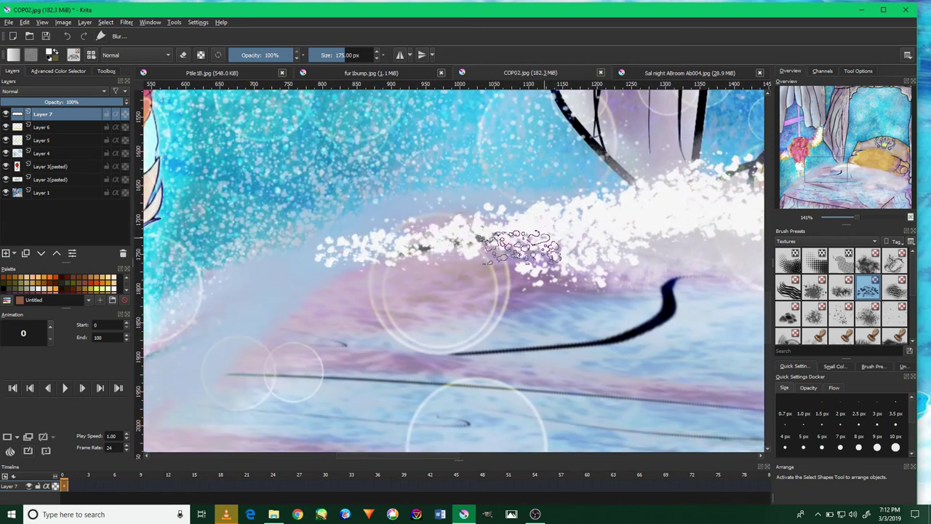
{"action": "scroll", "coordinate": [571, 232], "scroll_direction": "down", "scroll_amount": 10, "text": "ctrl"}
{"action": "scroll", "coordinate": [547, 233], "scroll_direction": "up", "scroll_amount": 3, "text": "ctrl"}
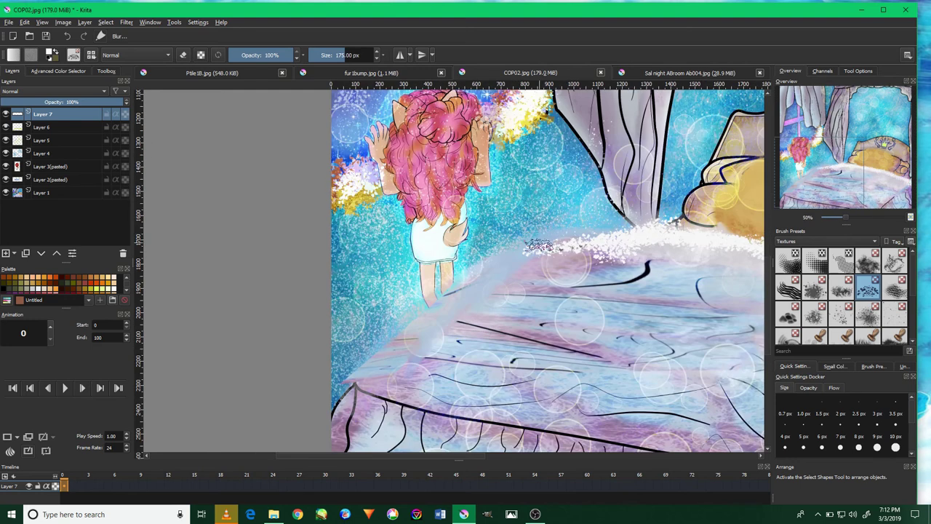
{"action": "mouse_move", "coordinate": [516, 264]}
{"action": "left_mouse_down"}
{"action": "mouse_move", "coordinate": [388, 343]}
{"action": "mouse_move", "coordinate": [357, 381]}
{"action": "mouse_move", "coordinate": [658, 448]}
{"action": "mouse_move", "coordinate": [407, 397]}
{"action": "mouse_move", "coordinate": [602, 433]}
{"action": "mouse_move", "coordinate": [421, 402]}
{"action": "left_mouse_up"}
{"action": "mouse_move", "coordinate": [363, 378]}
{"action": "left_mouse_down"}
{"action": "mouse_move", "coordinate": [633, 441]}
{"action": "mouse_move", "coordinate": [555, 382]}
{"action": "left_mouse_up"}
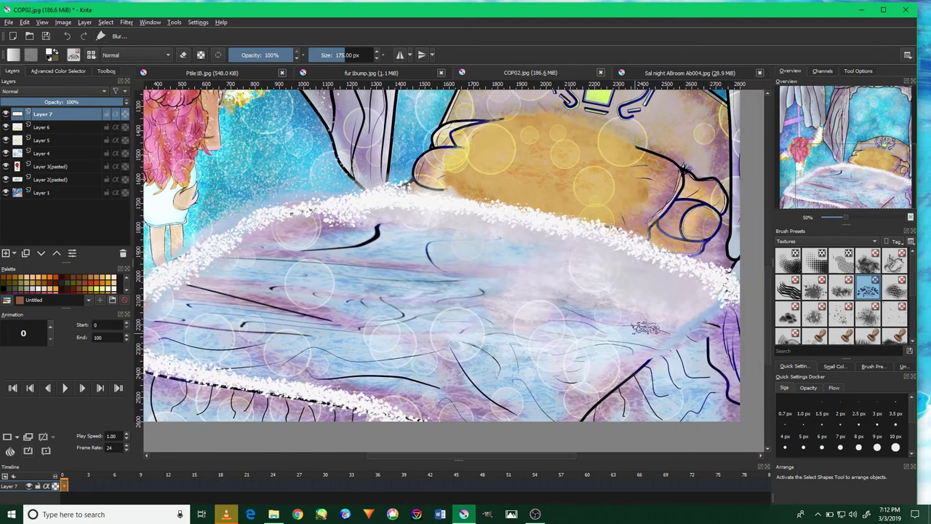
{"action": "mouse_move", "coordinate": [644, 328]}
{"action": "left_mouse_down"}
{"action": "mouse_move", "coordinate": [727, 291]}
{"action": "mouse_move", "coordinate": [632, 374]}
{"action": "mouse_move", "coordinate": [720, 309]}
{"action": "mouse_move", "coordinate": [551, 434]}
{"action": "left_mouse_up"}
Thicken the top-right foam edge and set Layer 7 to Color Dodge.
{"action": "mouse_move", "coordinate": [676, 330]}
{"action": "left_mouse_down"}
{"action": "mouse_move", "coordinate": [706, 298]}
{"action": "mouse_move", "coordinate": [654, 269]}
{"action": "mouse_move", "coordinate": [466, 215]}
{"action": "mouse_move", "coordinate": [389, 216]}
{"action": "left_mouse_up"}
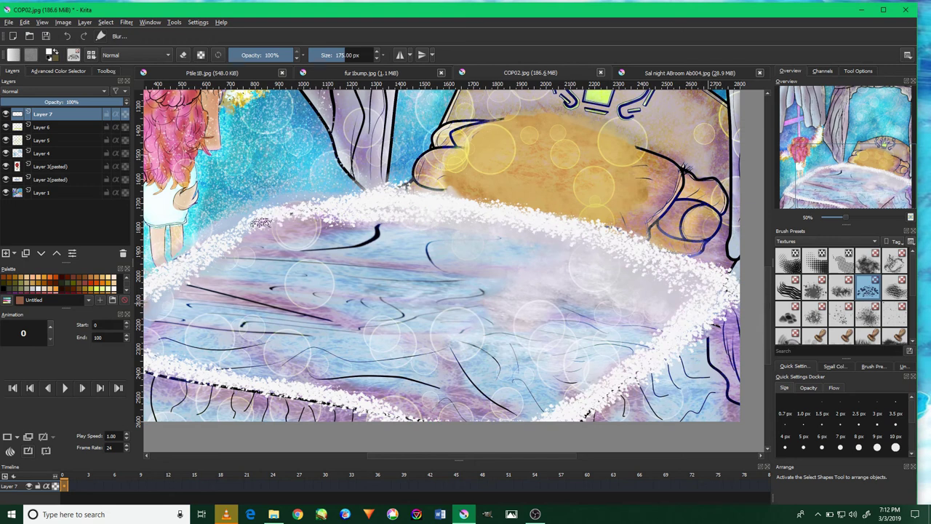
{"action": "mouse_move", "coordinate": [196, 239]}
{"action": "left_mouse_down"}
{"action": "mouse_move", "coordinate": [320, 262]}
{"action": "mouse_move", "coordinate": [207, 339]}
{"action": "left_mouse_up"}
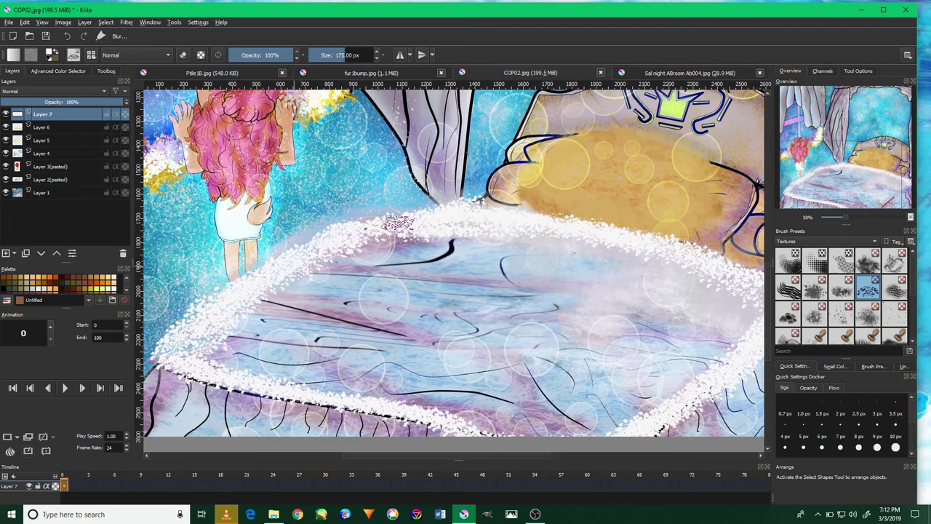
{"action": "left_click_drag", "start_coordinate": [510, 213], "coordinate": [444, 213]}
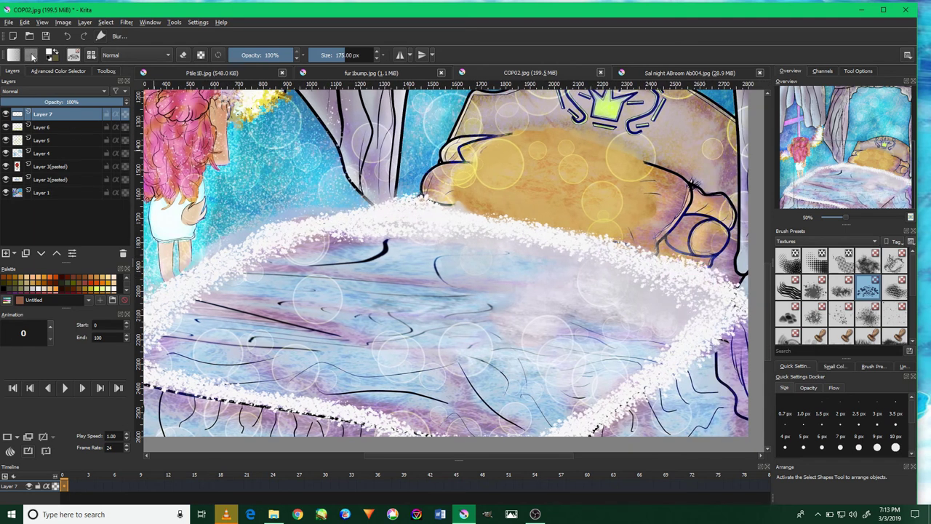
{"action": "left_click", "coordinate": [40, 90]}
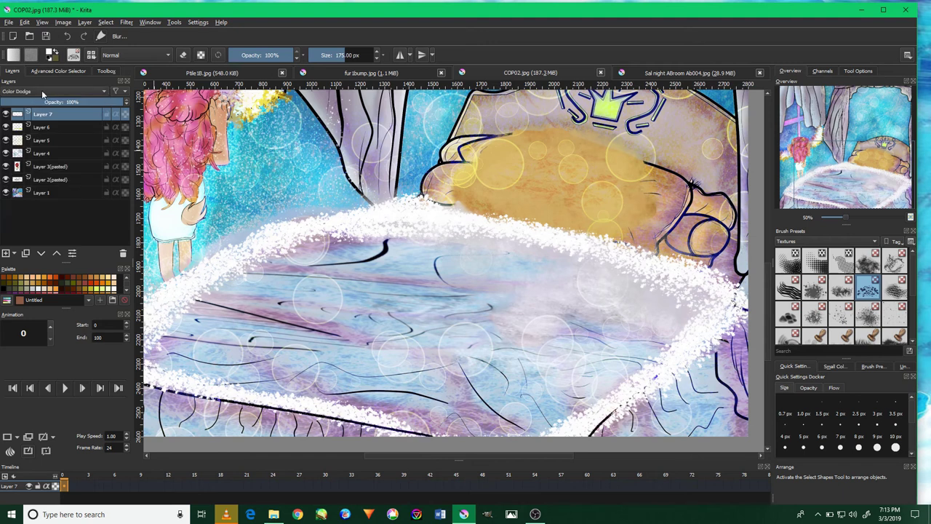
Bring Layer 7's opacity down to 79%.
{"action": "left_click", "coordinate": [58, 101]}
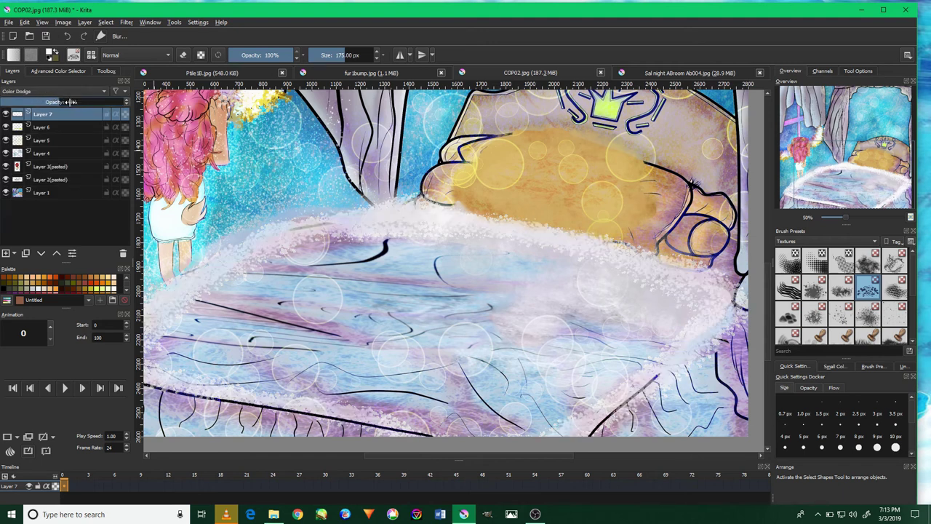
{"action": "left_click_drag", "start_coordinate": [77, 103], "coordinate": [80, 101]}
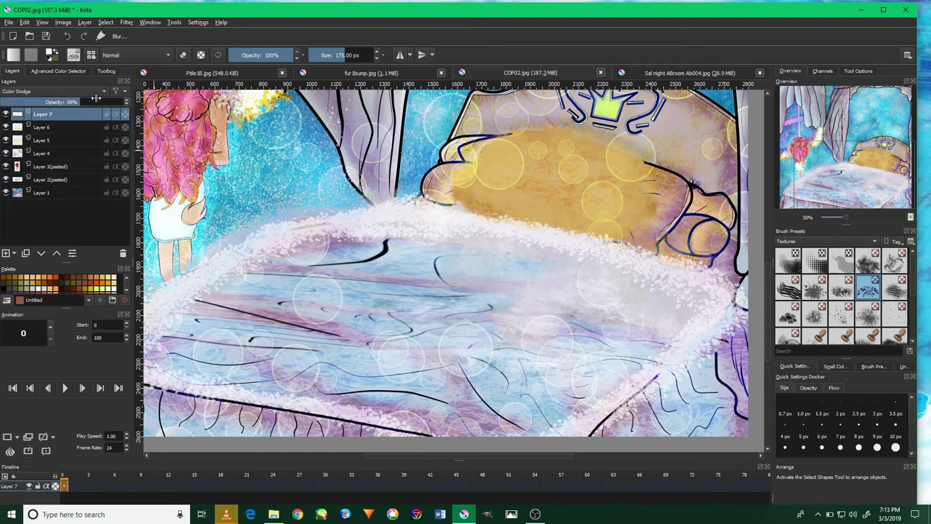
{"action": "left_click", "coordinate": [97, 102]}
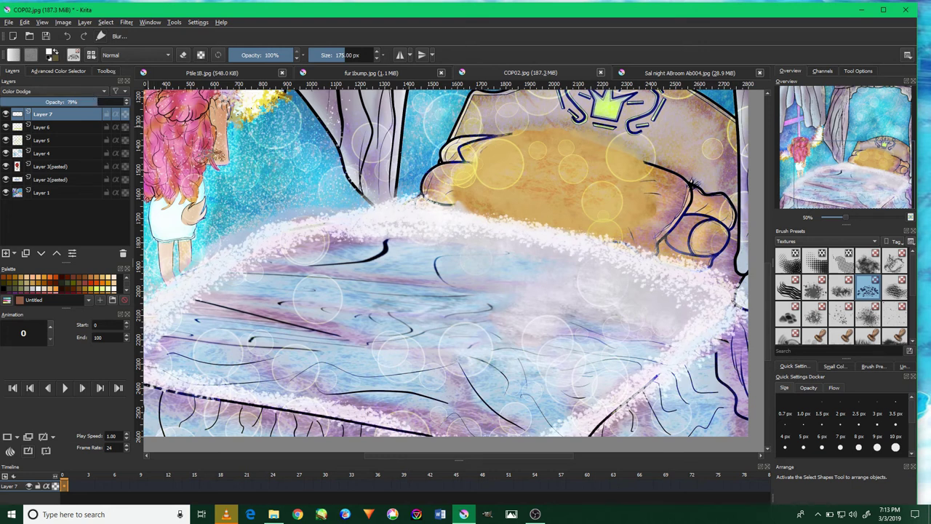
{"action": "scroll", "coordinate": [367, 198], "scroll_direction": "down", "scroll_amount": 1}
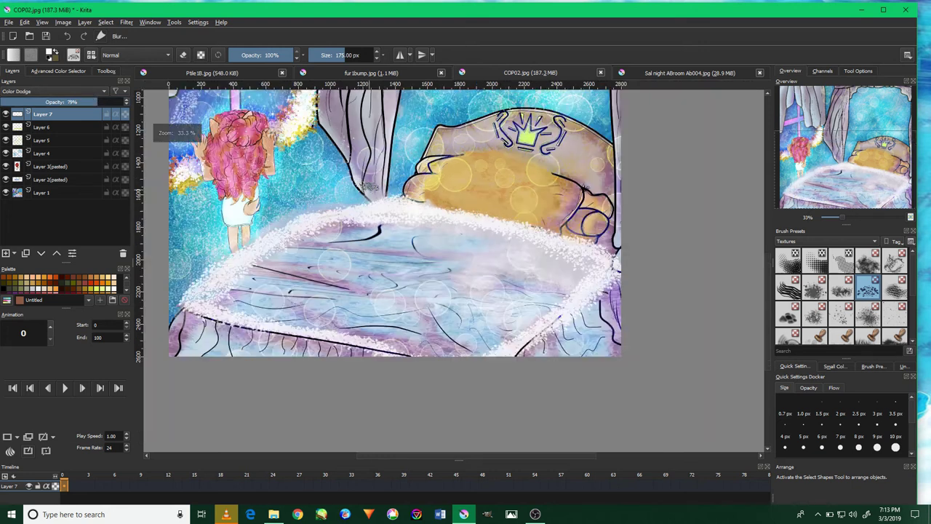
Pick a texture brush and frame the window, girl and bed together.
{"action": "left_click", "coordinate": [840, 308]}
{"action": "scroll", "coordinate": [445, 175], "scroll_direction": "up", "scroll_amount": 1}
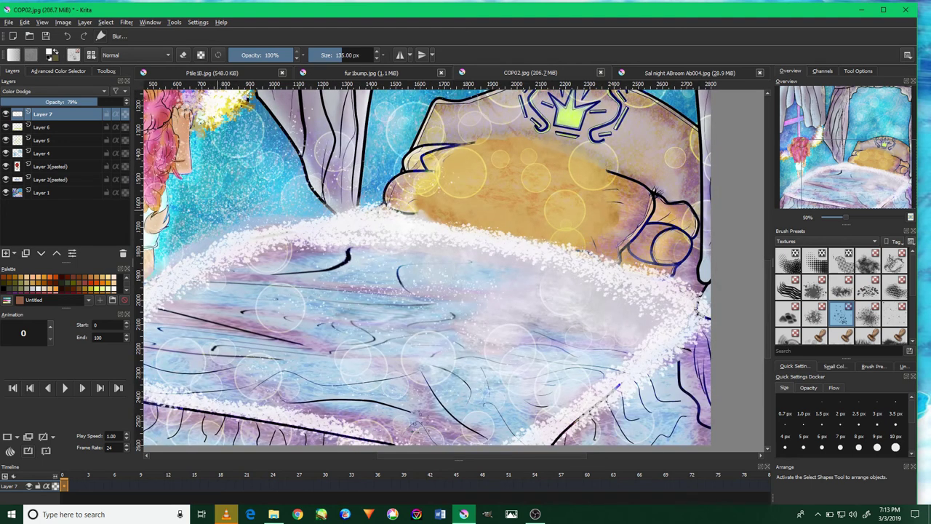
{"action": "scroll", "coordinate": [297, 321], "scroll_direction": "down", "scroll_amount": 3}
{"action": "scroll", "coordinate": [389, 186], "scroll_direction": "up", "scroll_amount": 2}
{"action": "scroll", "coordinate": [389, 186], "scroll_direction": "up", "scroll_amount": 2}
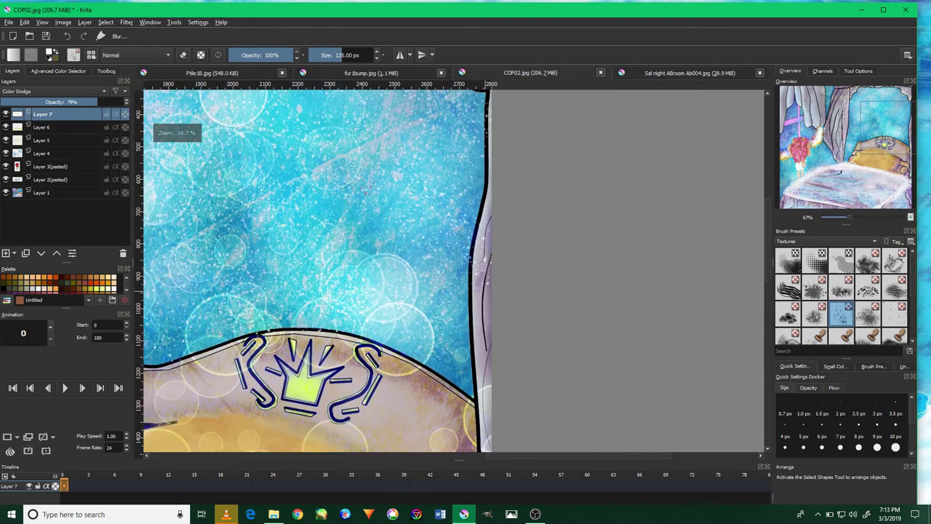
{"action": "scroll", "coordinate": [227, 295], "scroll_direction": "down", "scroll_amount": 2}
{"action": "scroll", "coordinate": [227, 295], "scroll_direction": "down", "scroll_amount": 1}
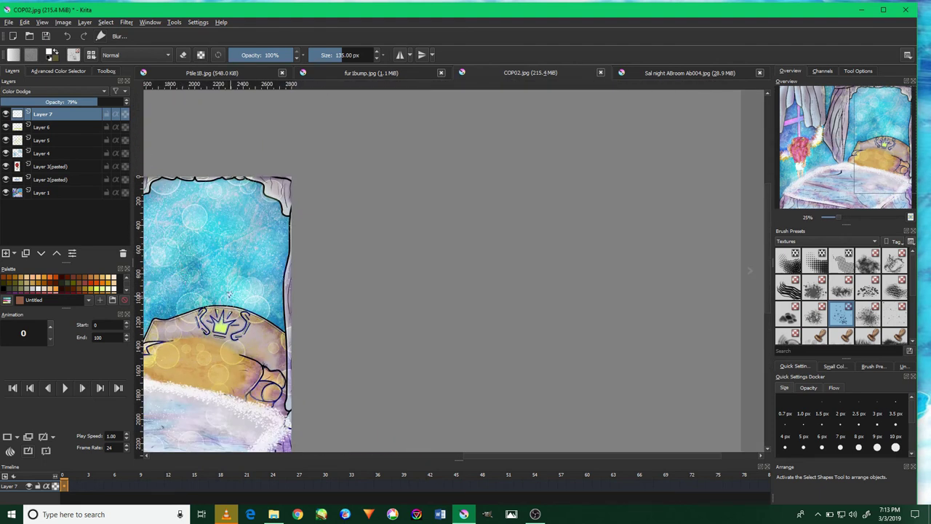
{"action": "left_click_drag", "start_coordinate": [240, 278], "coordinate": [379, 238]}
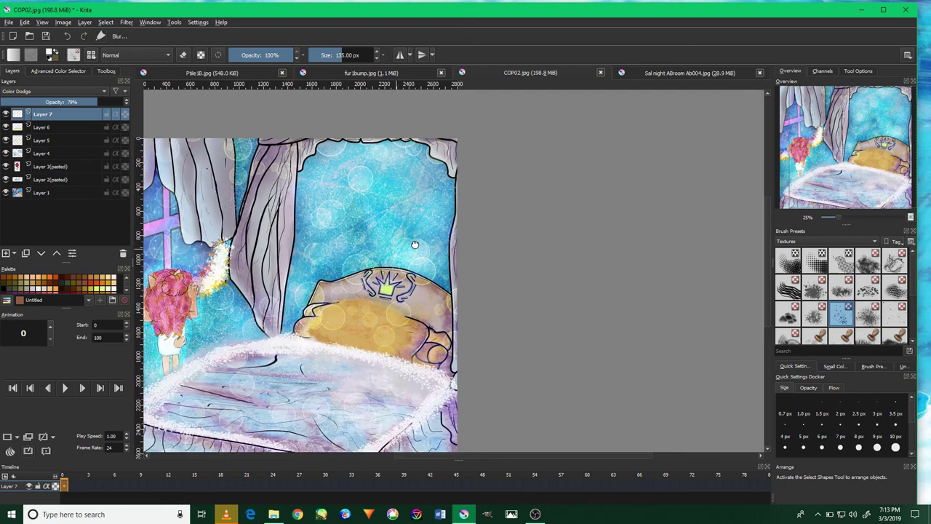
{"action": "left_click_drag", "start_coordinate": [320, 253], "coordinate": [422, 272]}
{"action": "scroll", "coordinate": [298, 320], "scroll_direction": "up", "scroll_amount": 3}
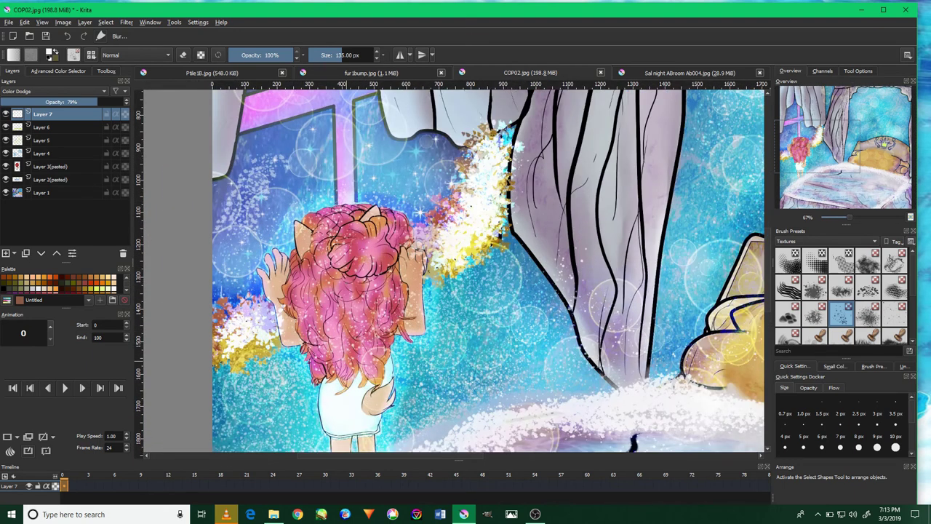
{"action": "scroll", "coordinate": [410, 290], "scroll_direction": "down", "scroll_amount": 1}
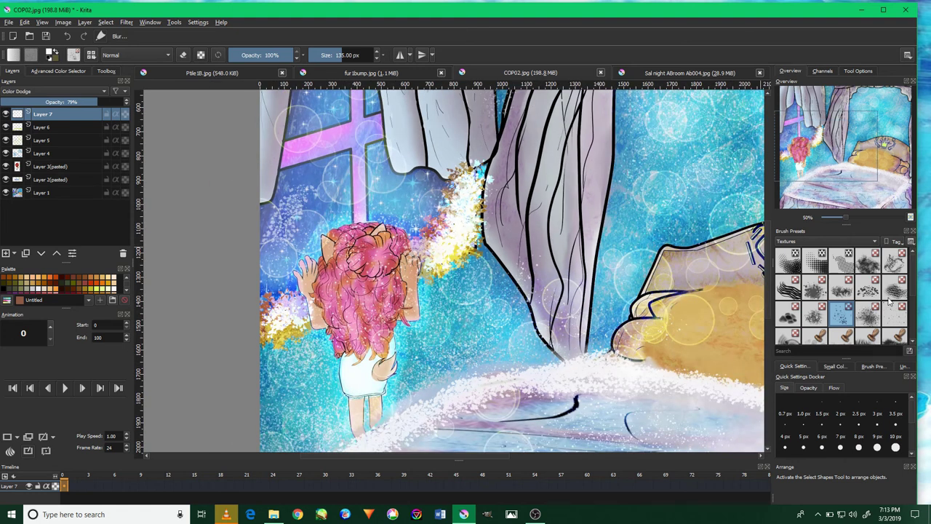
{"action": "scroll", "coordinate": [817, 325], "scroll_direction": "down", "scroll_amount": 2}
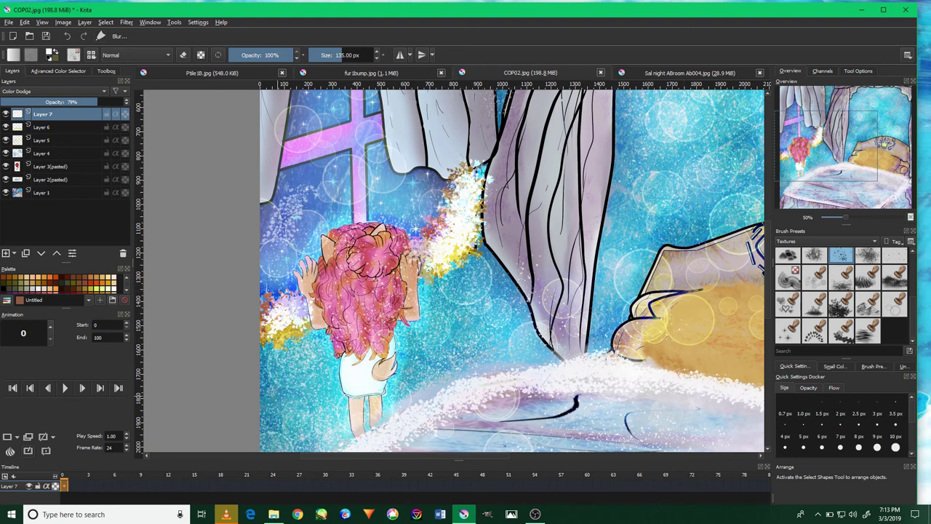
{"action": "scroll", "coordinate": [437, 269], "scroll_direction": "down", "scroll_amount": 1}
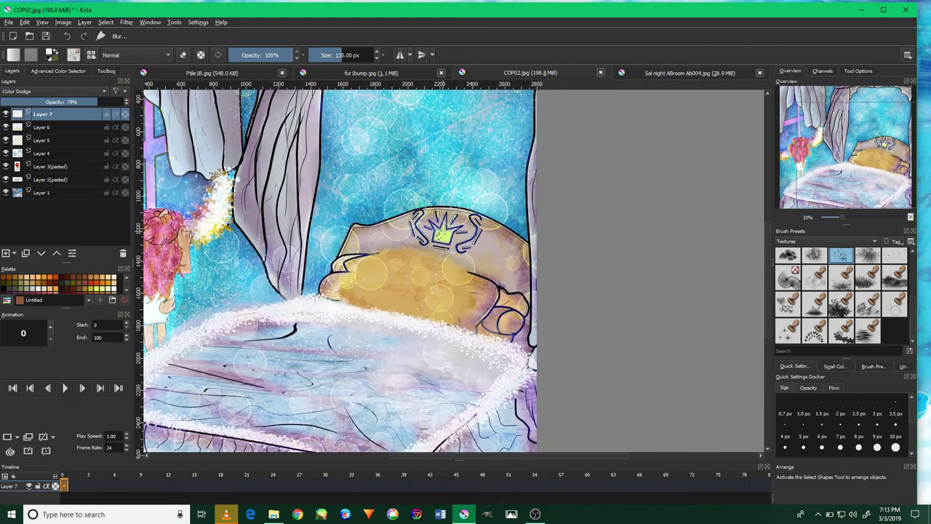
{"action": "left_click_drag", "start_coordinate": [406, 230], "coordinate": [482, 311]}
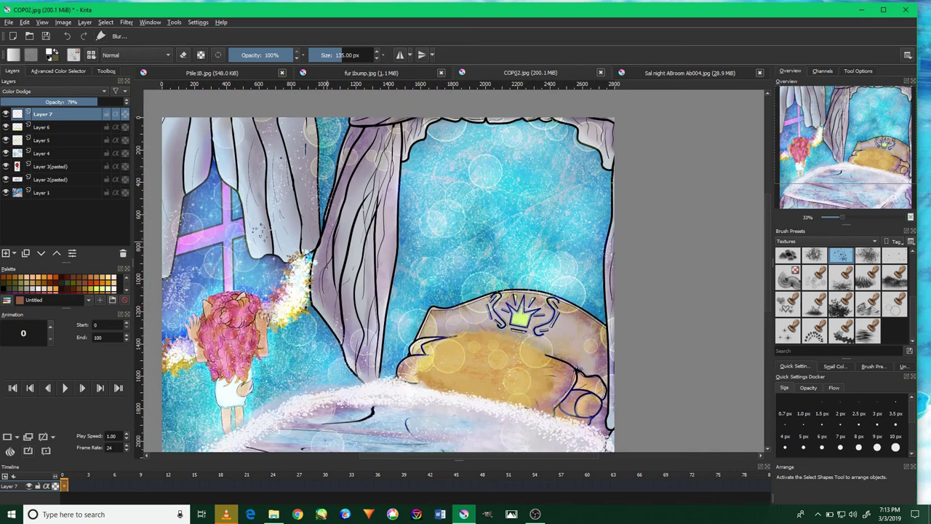
Add Layer 8 blended as Overlay with a large soft brush near 1,000 px.
{"action": "left_click", "coordinate": [897, 311]}
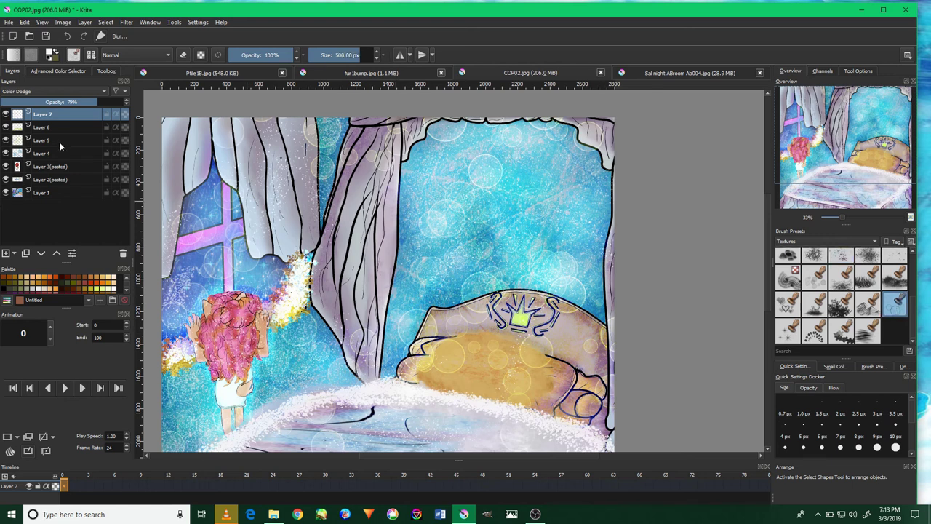
{"action": "left_click", "coordinate": [6, 252]}
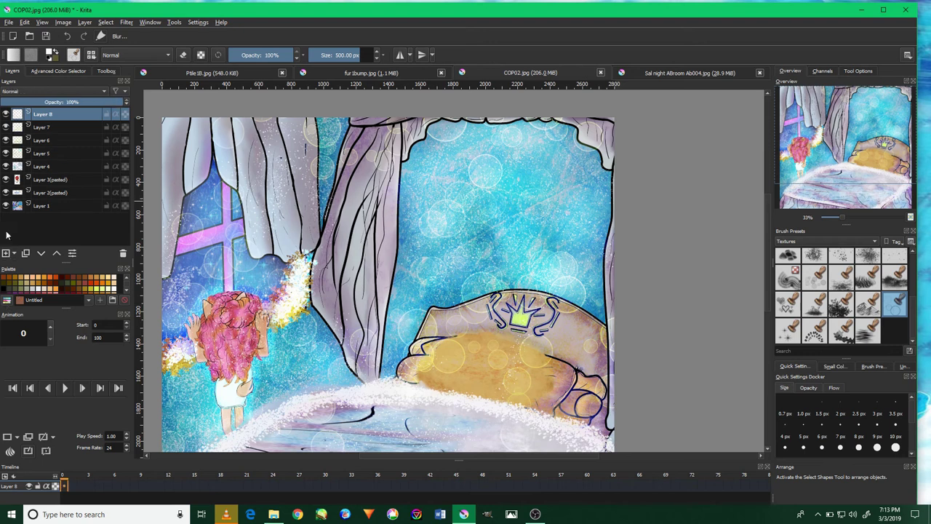
{"action": "left_click", "coordinate": [52, 91]}
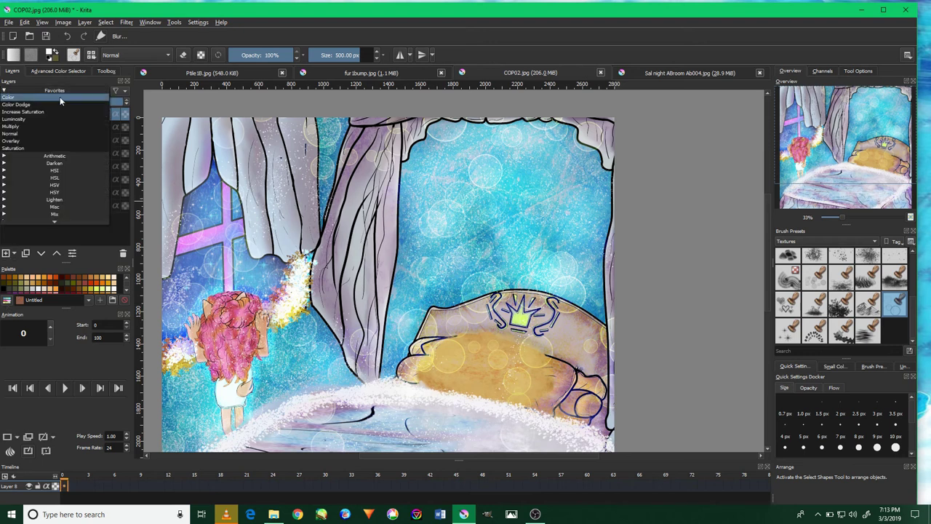
{"action": "left_click", "coordinate": [41, 141]}
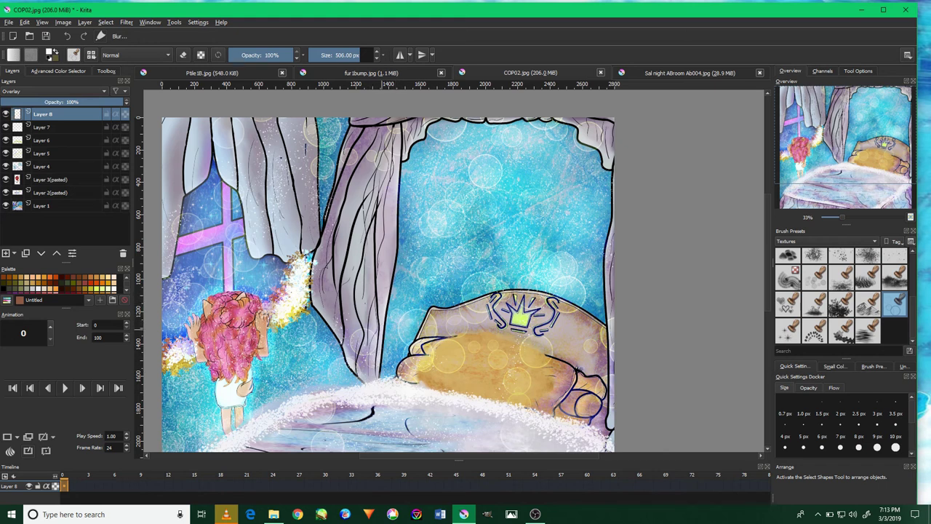
{"action": "left_click_drag", "start_coordinate": [362, 55], "coordinate": [374, 55]}
{"action": "key", "text": "bracketleft"}
{"action": "key", "text": "bracketleft"}
{"action": "key", "text": "bracketleft"}
{"action": "key", "text": "bracketleft"}
{"action": "key", "text": "bracketleft"}
{"action": "key", "text": "bracketleft"}
{"action": "key", "text": "bracketleft"}
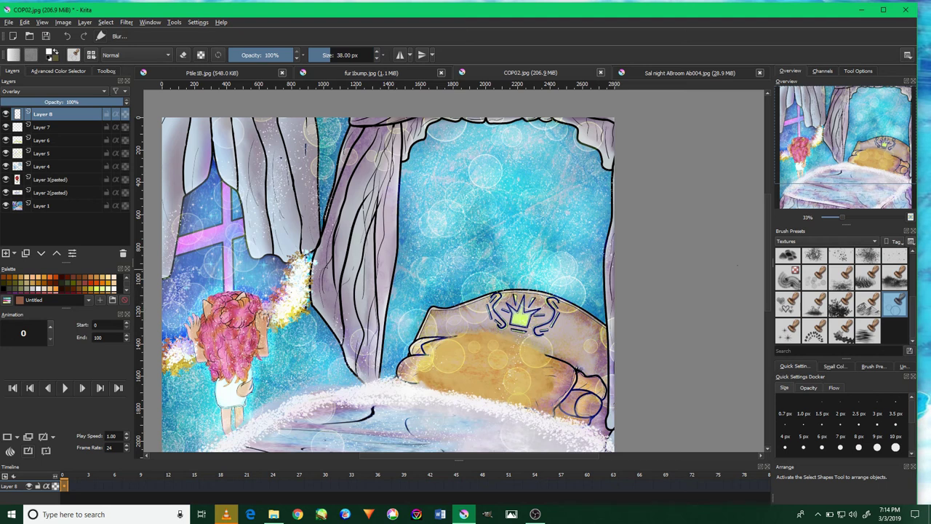
Choose a texture brush preset, keep Overlay, and add Layer 9 on top.
{"action": "scroll", "coordinate": [843, 269], "scroll_direction": "up", "scroll_amount": 3}
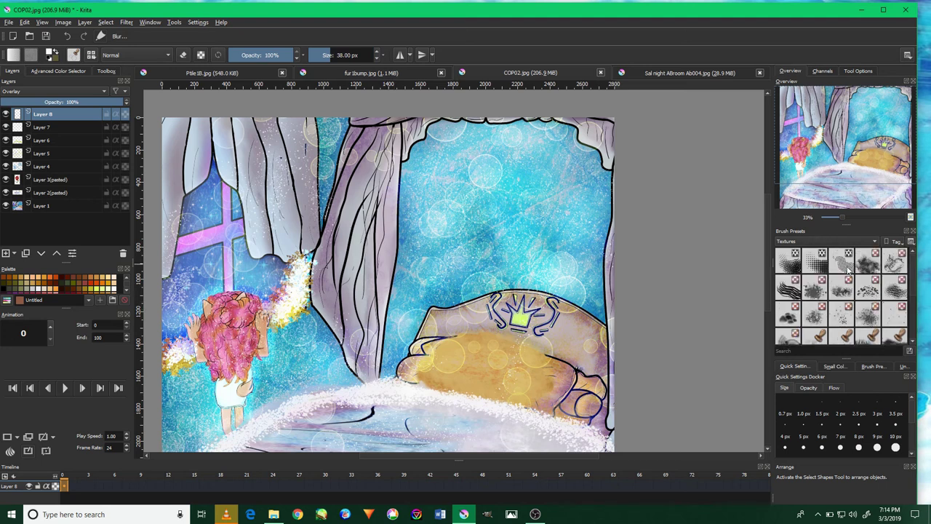
{"action": "left_click", "coordinate": [893, 314]}
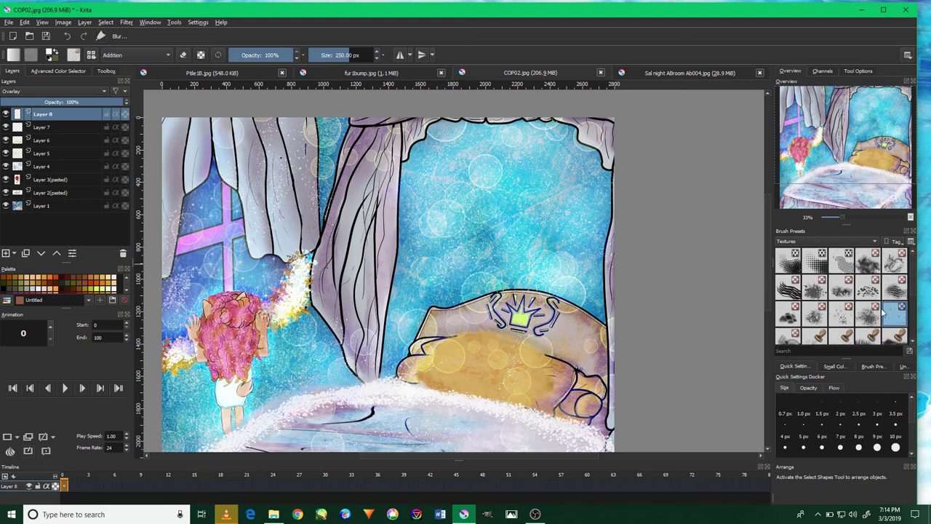
{"action": "left_click", "coordinate": [41, 92]}
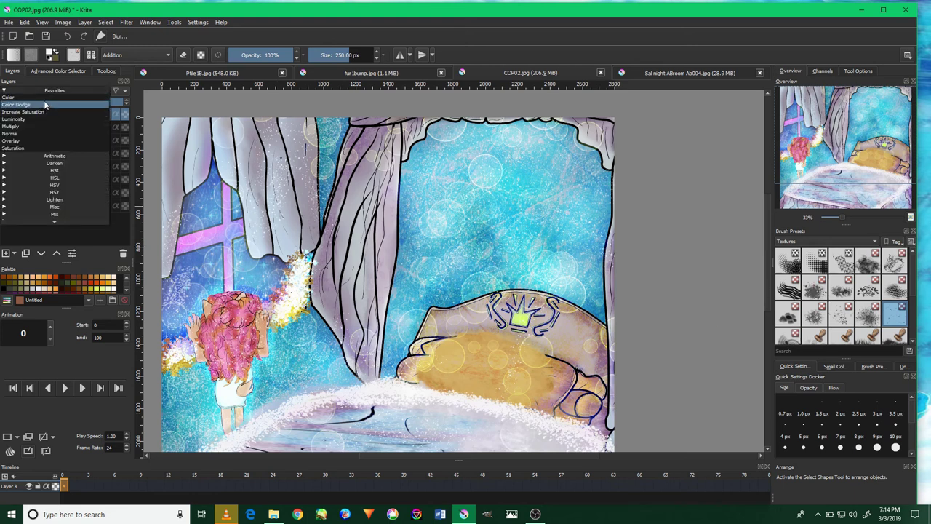
{"action": "left_click", "coordinate": [44, 141]}
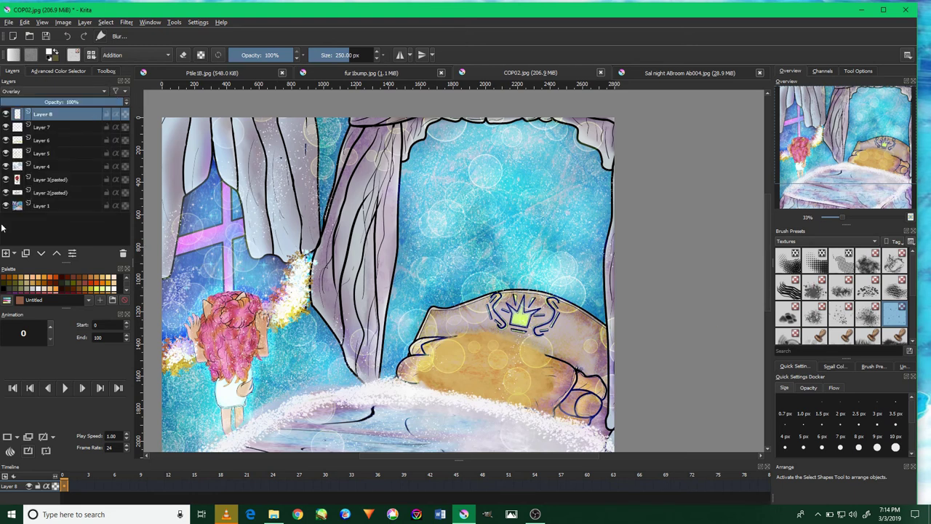
{"action": "left_click", "coordinate": [5, 253]}
{"action": "scroll", "coordinate": [418, 291], "scroll_direction": "up", "scroll_amount": 2}
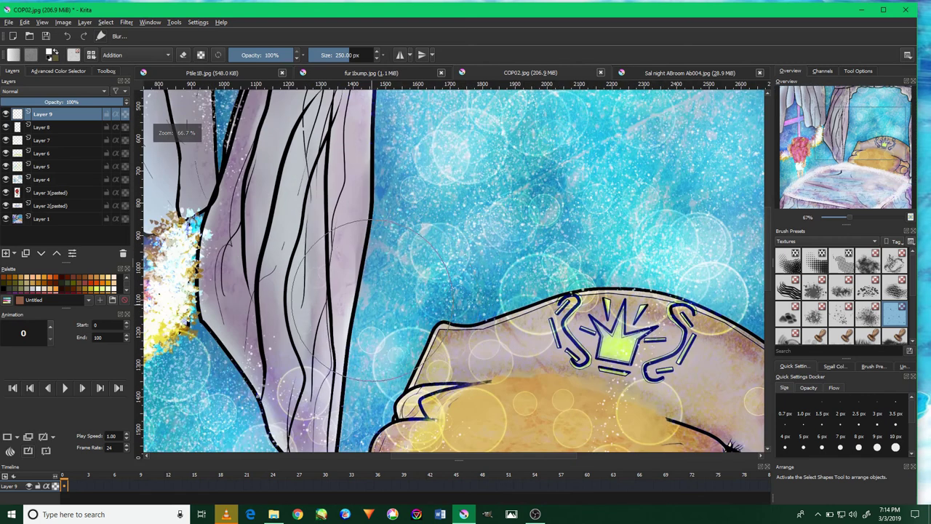
Set Layer 9 to Color Dodge and pick a soft glow brush from the FX set.
{"action": "left_click", "coordinate": [37, 92]}
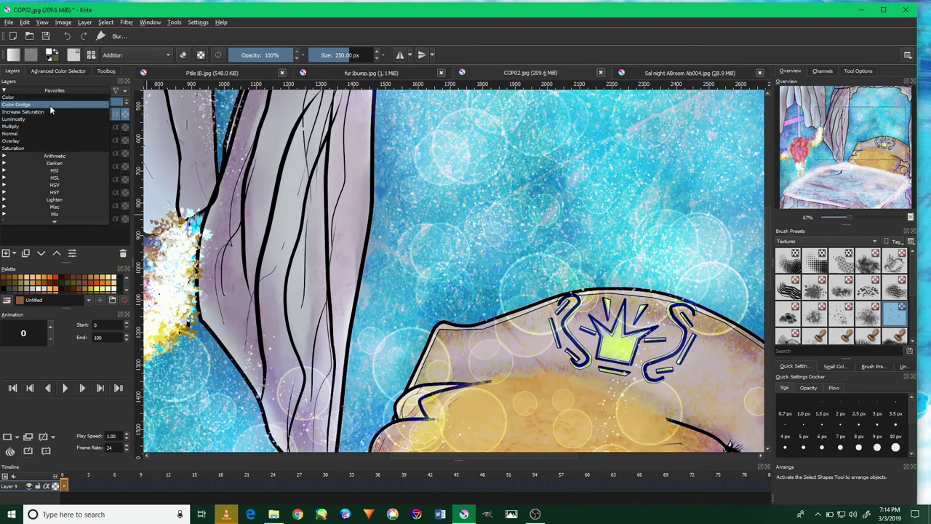
{"action": "left_click", "coordinate": [49, 105]}
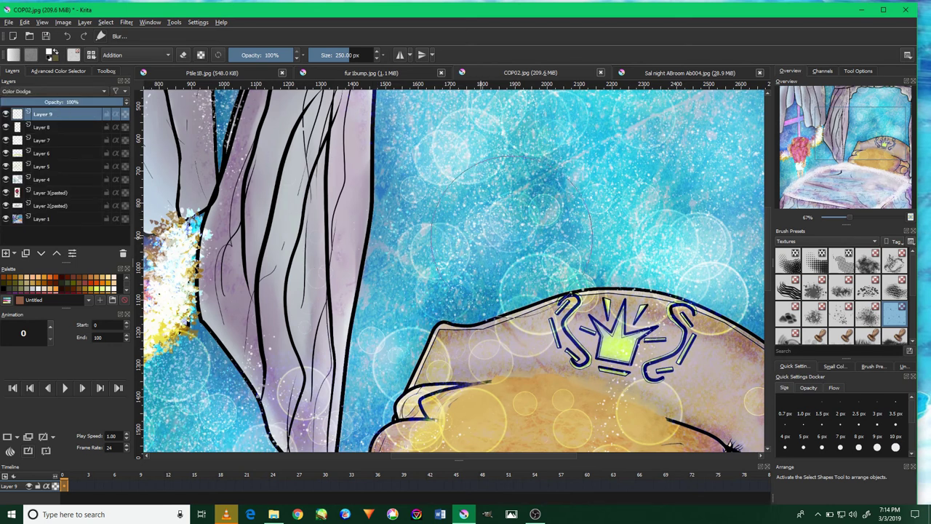
{"action": "left_click", "coordinate": [807, 242]}
{"action": "left_click", "coordinate": [828, 182]}
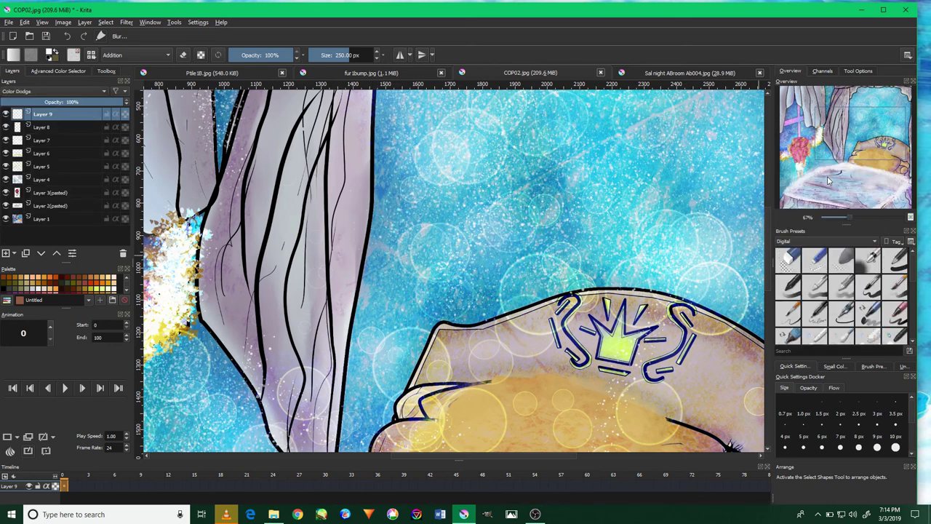
{"action": "scroll", "coordinate": [830, 242], "scroll_direction": "down", "scroll_amount": 1}
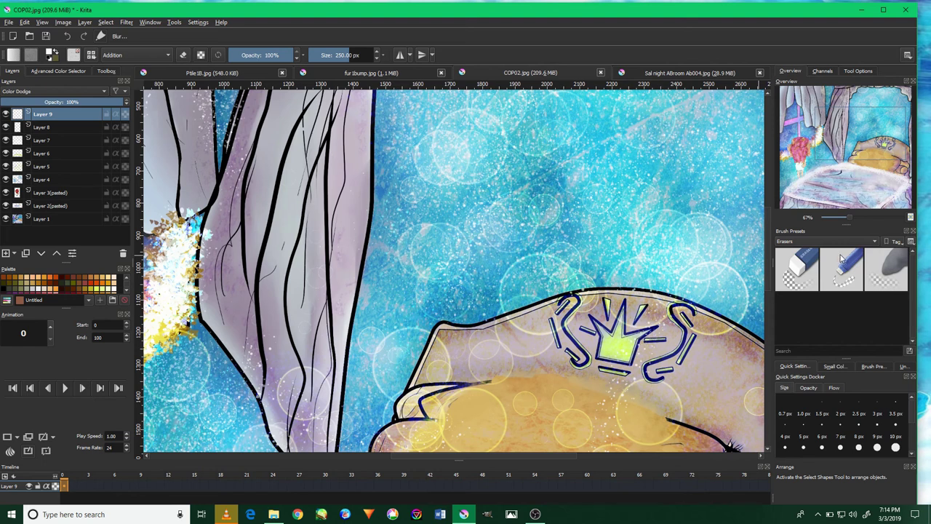
{"action": "left_click", "coordinate": [826, 244]}
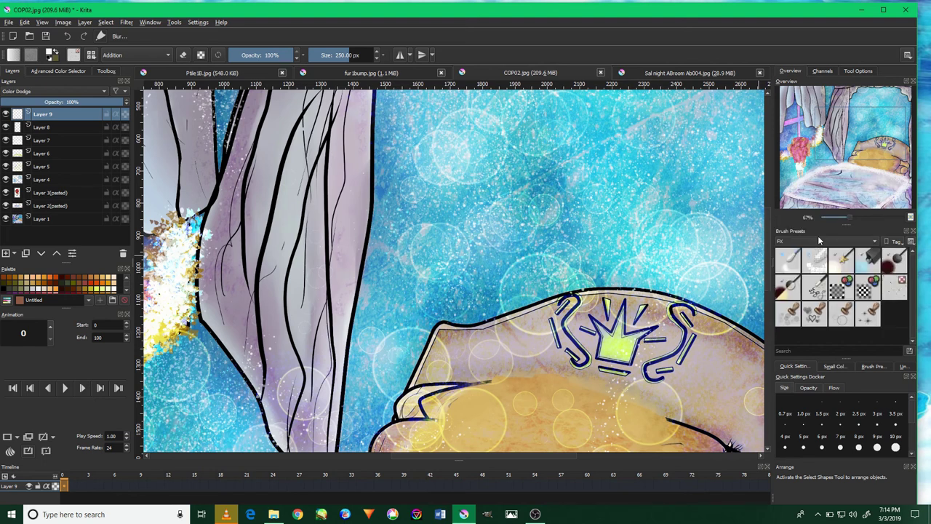
{"action": "left_click", "coordinate": [819, 241]}
{"action": "left_click", "coordinate": [820, 240]}
{"action": "left_click", "coordinate": [867, 259]}
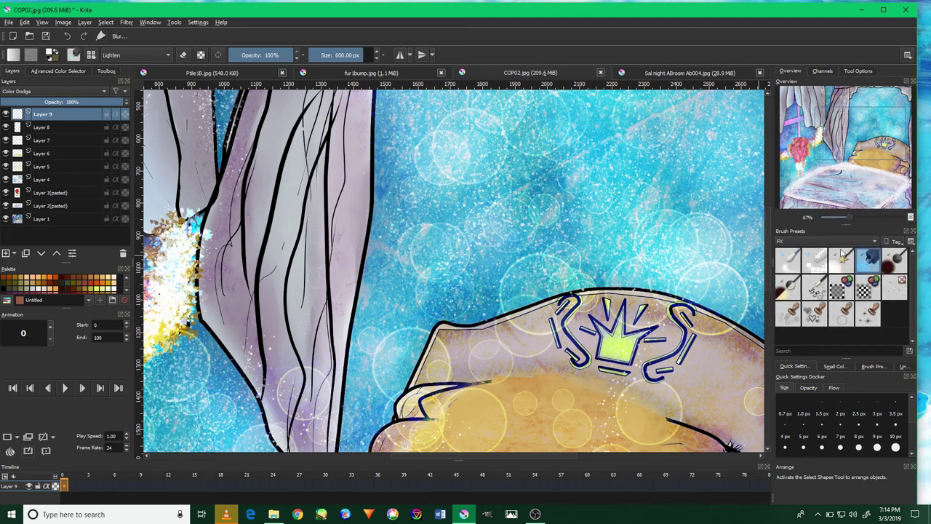
Test four FX glow and brightening strokes on the sky, undoing each one.
{"action": "left_click_drag", "start_coordinate": [538, 186], "coordinate": [410, 265]}
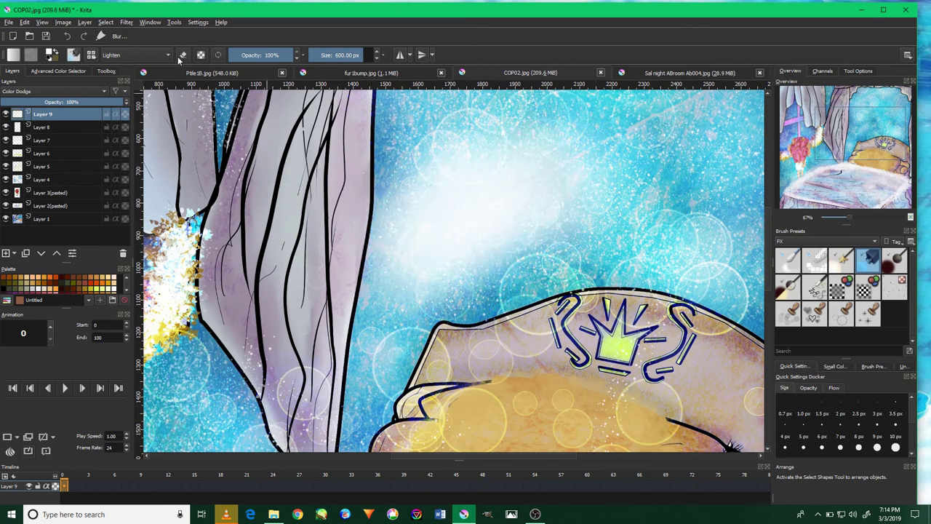
{"action": "key", "text": "ctrl+z"}
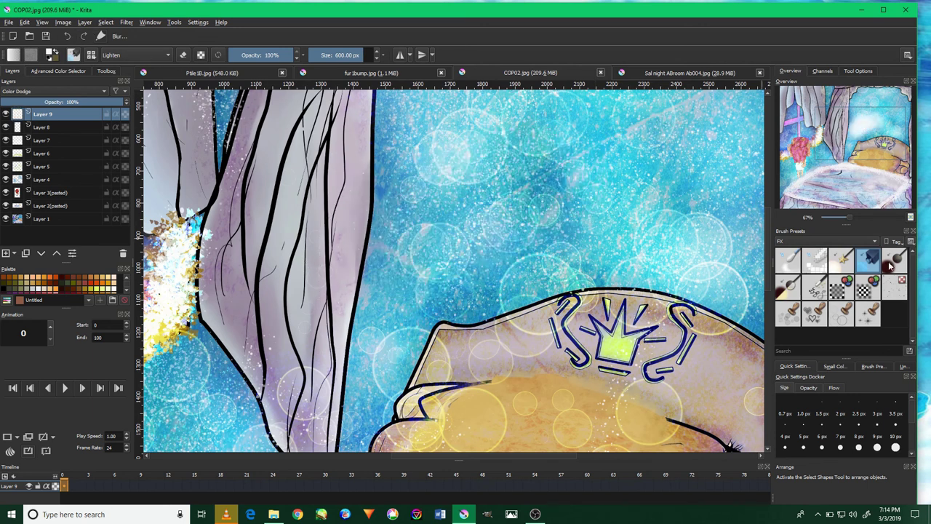
{"action": "left_click", "coordinate": [892, 262]}
{"action": "left_click_drag", "start_coordinate": [582, 138], "coordinate": [392, 283]}
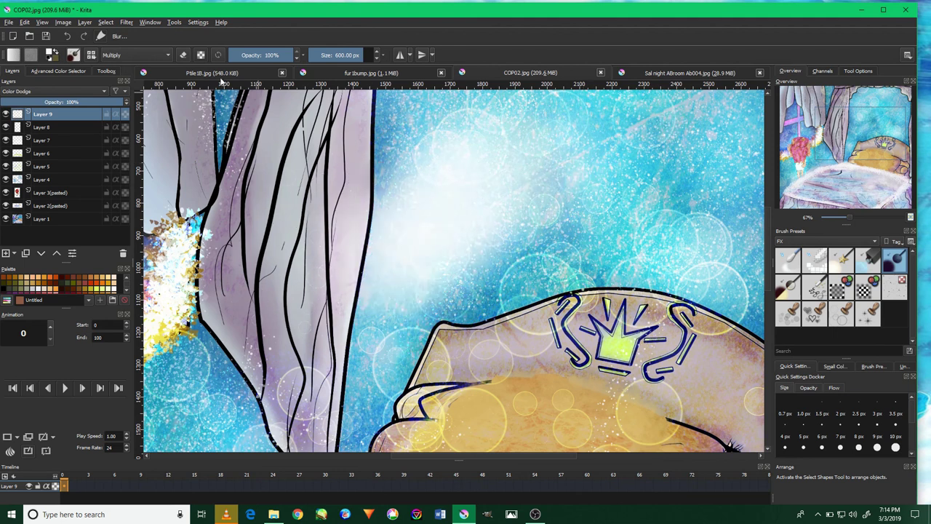
{"action": "left_click", "coordinate": [67, 36]}
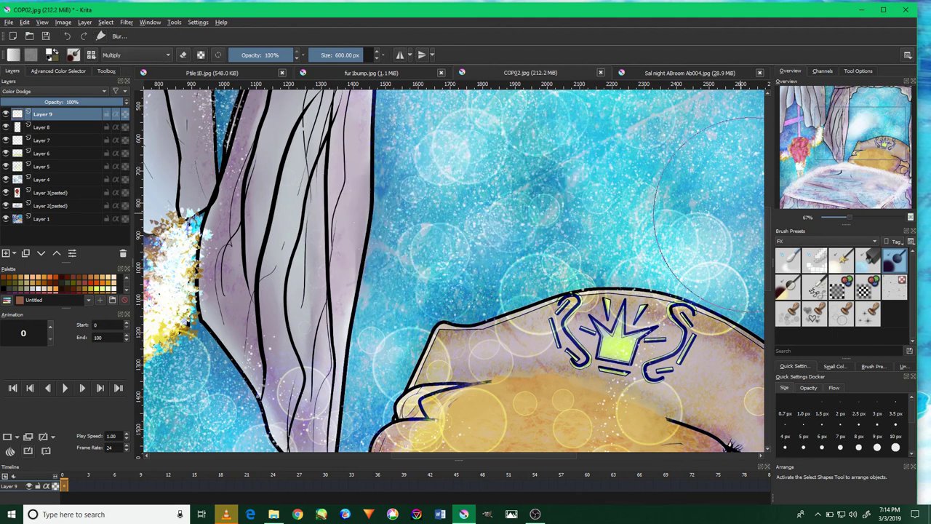
{"action": "left_click", "coordinate": [840, 260]}
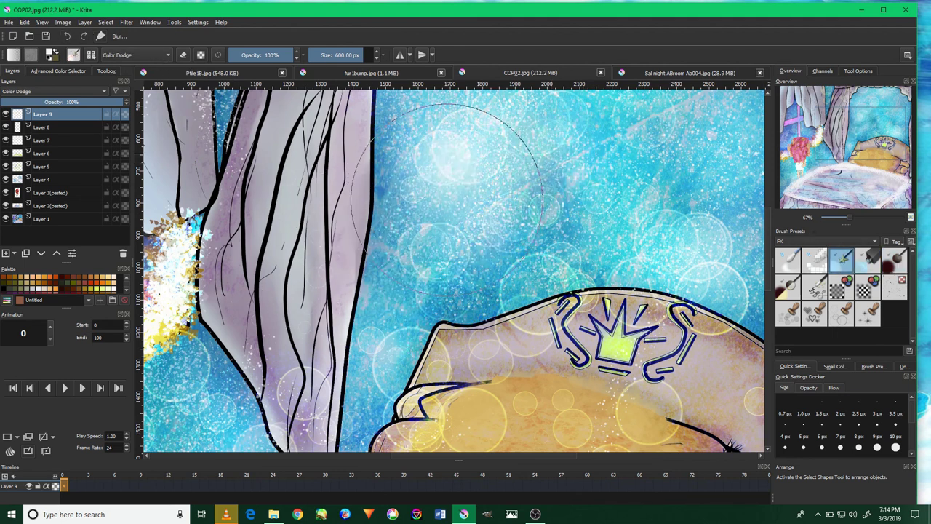
{"action": "left_click_drag", "start_coordinate": [618, 174], "coordinate": [297, 182]}
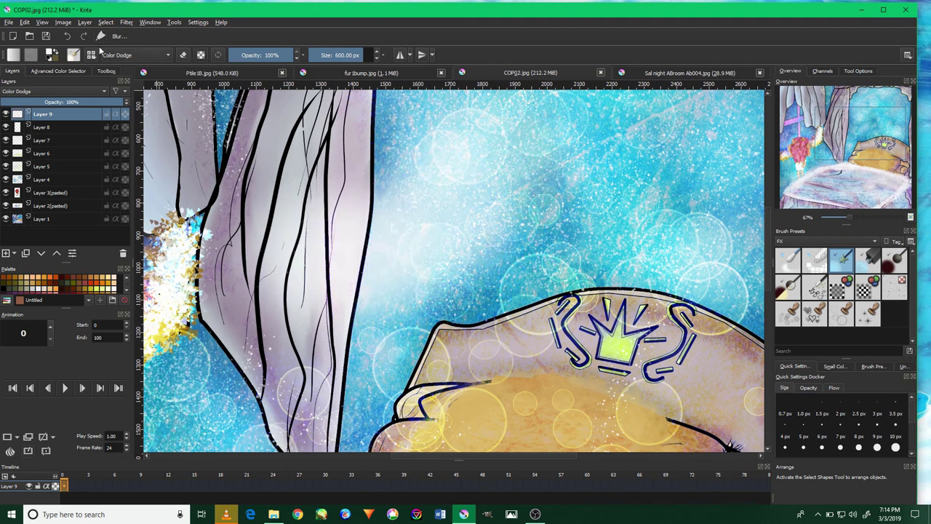
{"action": "left_click", "coordinate": [67, 35]}
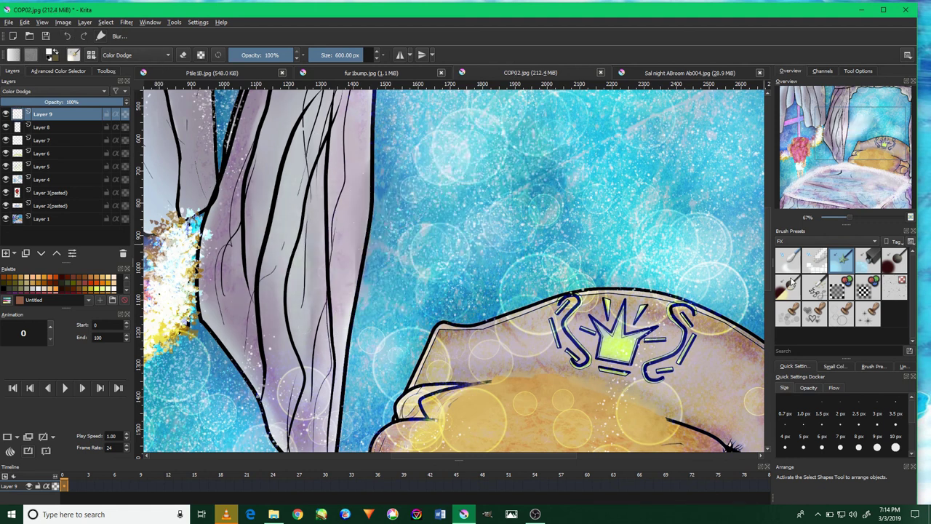
{"action": "left_click", "coordinate": [788, 286]}
{"action": "left_click_drag", "start_coordinate": [618, 138], "coordinate": [312, 218]}
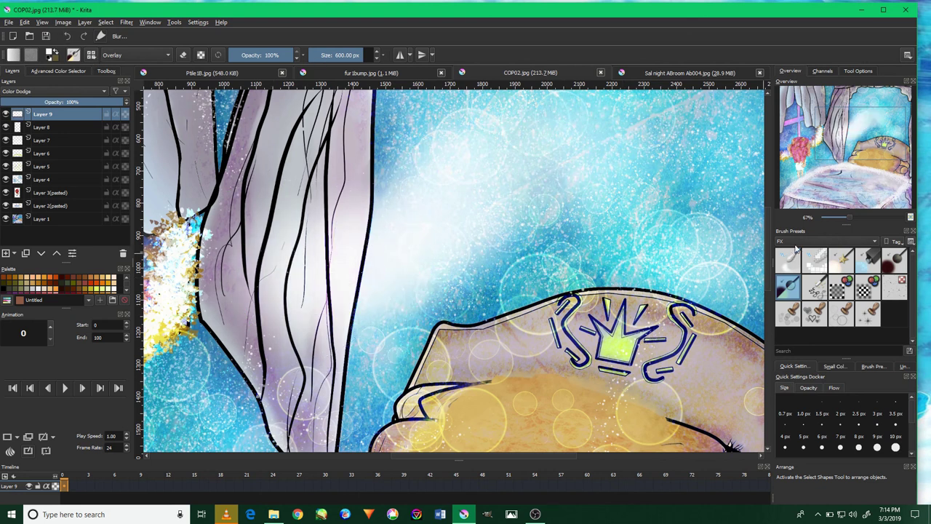
{"action": "left_click", "coordinate": [70, 37]}
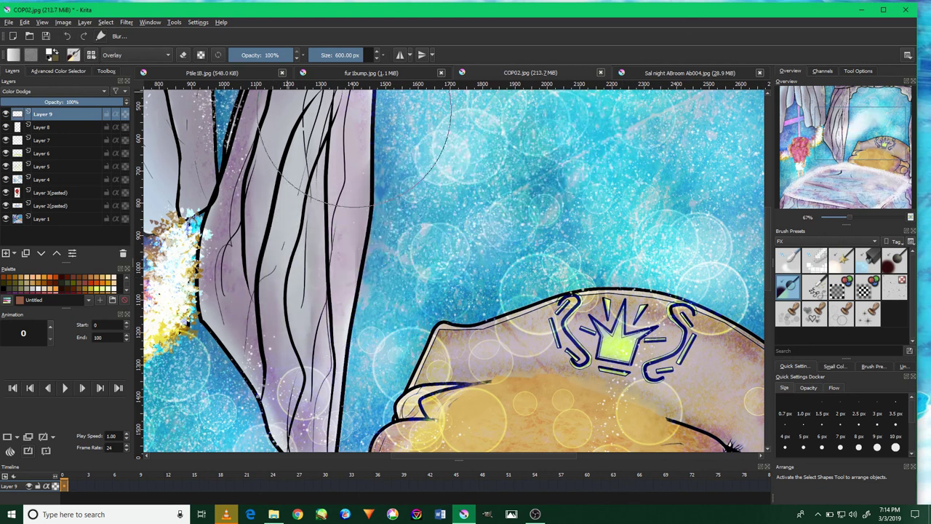
Browse the Paint, Pixel Art and Sketch brush sets, trying two sketch brushes.
{"action": "left_click", "coordinate": [792, 241]}
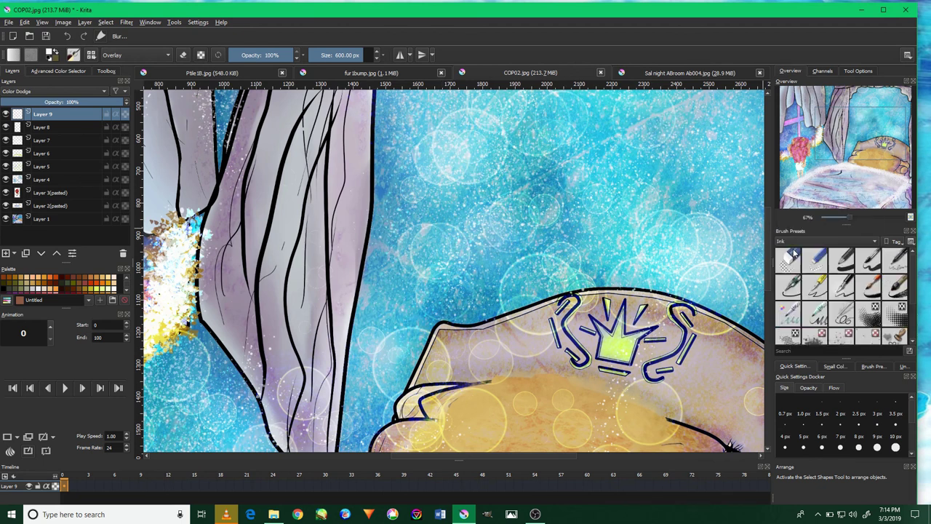
{"action": "scroll", "coordinate": [835, 299], "scroll_direction": "down", "scroll_amount": 2}
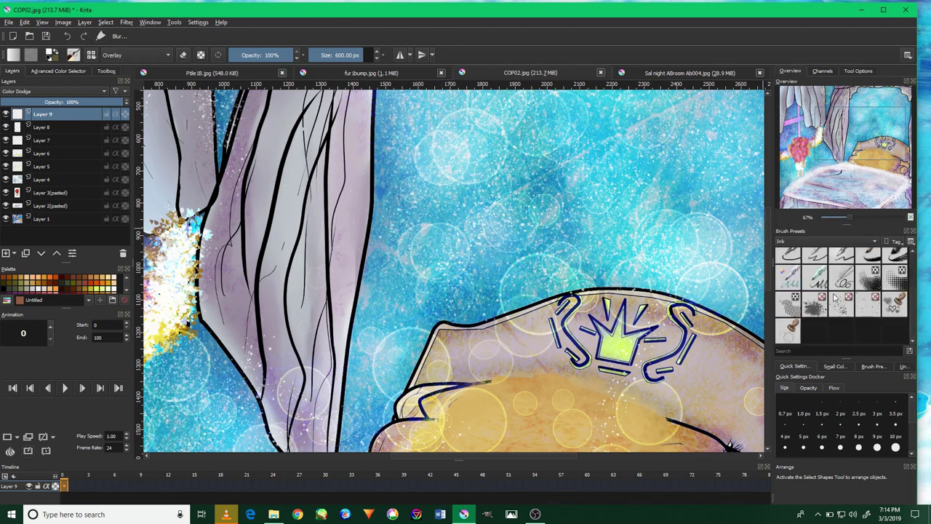
{"action": "left_click", "coordinate": [800, 245]}
{"action": "left_click", "coordinate": [800, 256]}
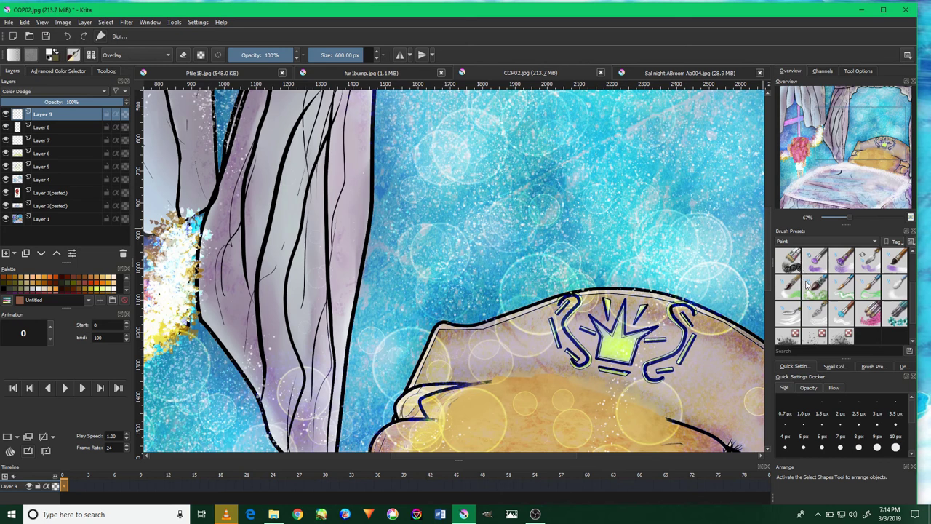
{"action": "scroll", "coordinate": [809, 286], "scroll_direction": "down", "scroll_amount": 1}
{"action": "scroll", "coordinate": [810, 285], "scroll_direction": "up", "scroll_amount": 2}
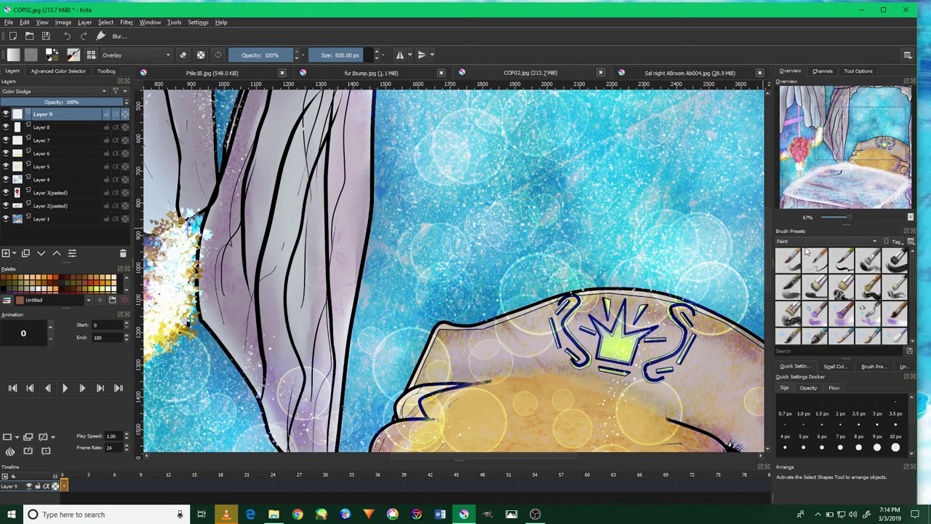
{"action": "left_click", "coordinate": [803, 242]}
{"action": "left_click", "coordinate": [808, 242]}
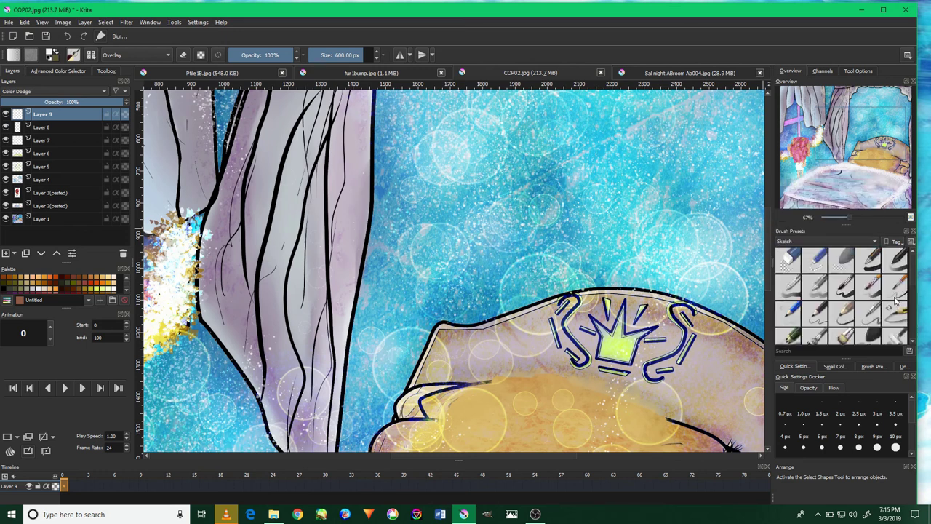
{"action": "scroll", "coordinate": [895, 300], "scroll_direction": "down", "scroll_amount": 3}
{"action": "left_click", "coordinate": [846, 304]}
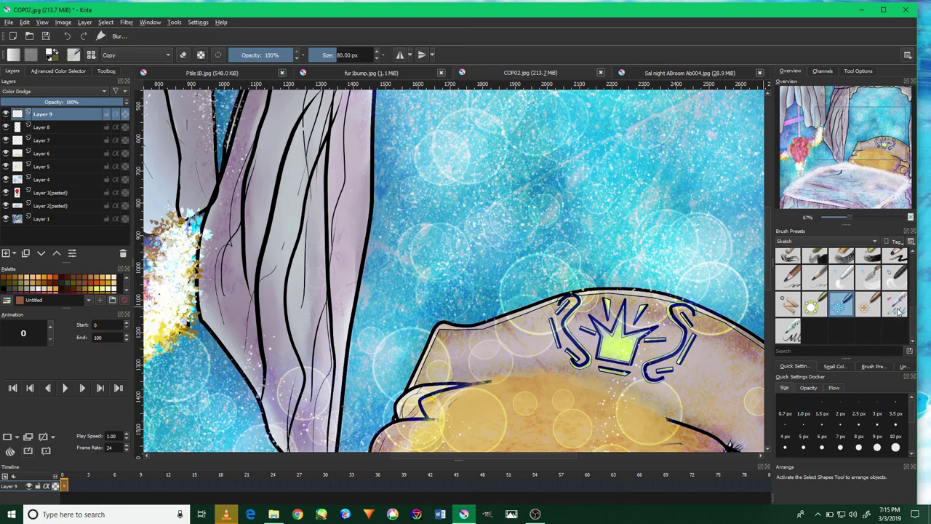
{"action": "left_click", "coordinate": [895, 278]}
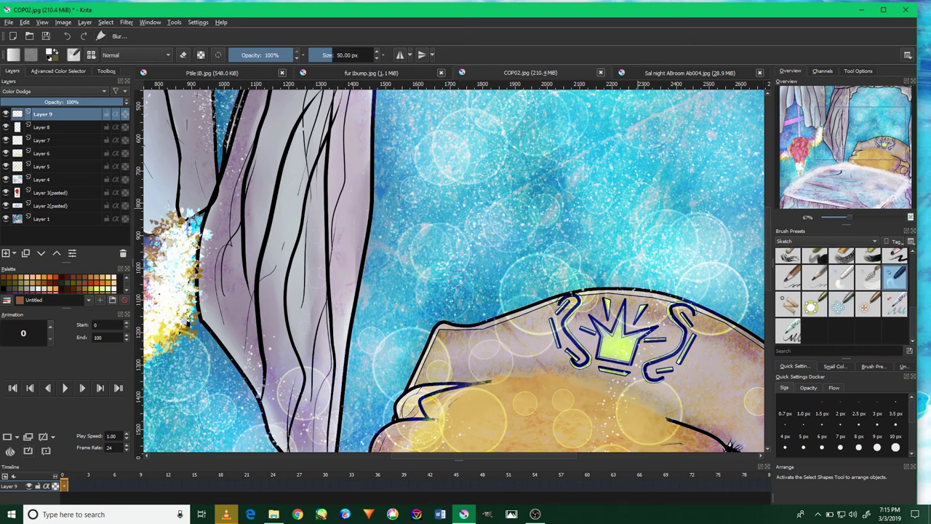
Check the Textures set, then pick a Digital brush enlarged to about 540 px.
{"action": "left_click", "coordinate": [829, 241]}
{"action": "left_click", "coordinate": [825, 256]}
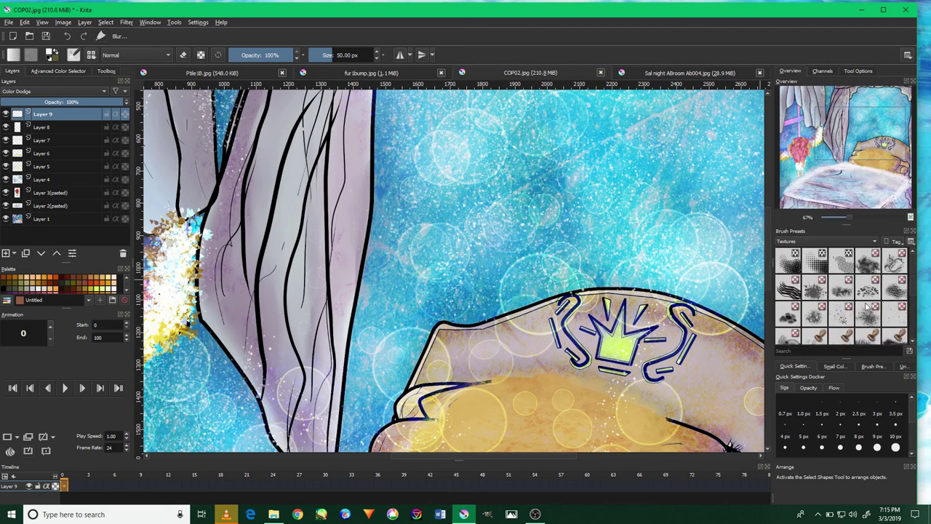
{"action": "left_click", "coordinate": [829, 241]}
{"action": "left_click", "coordinate": [829, 183]}
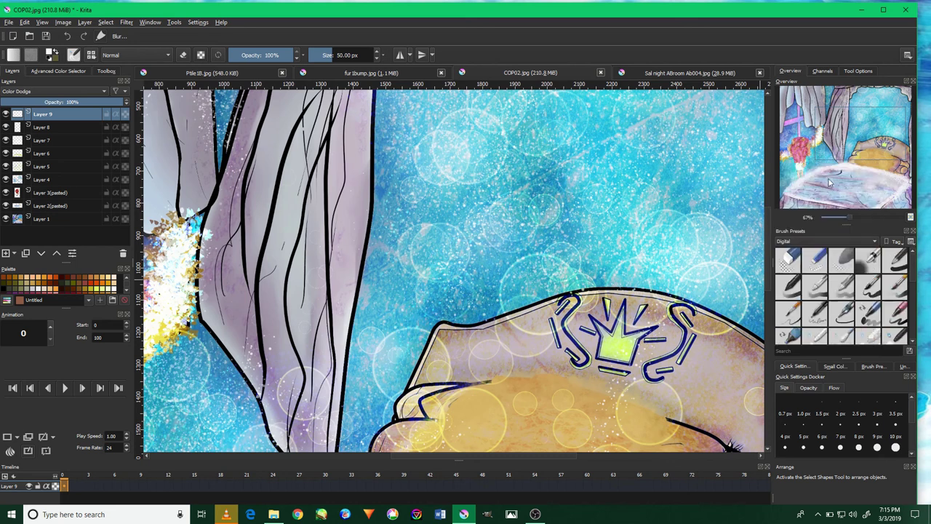
{"action": "scroll", "coordinate": [848, 293], "scroll_direction": "down", "scroll_amount": 3}
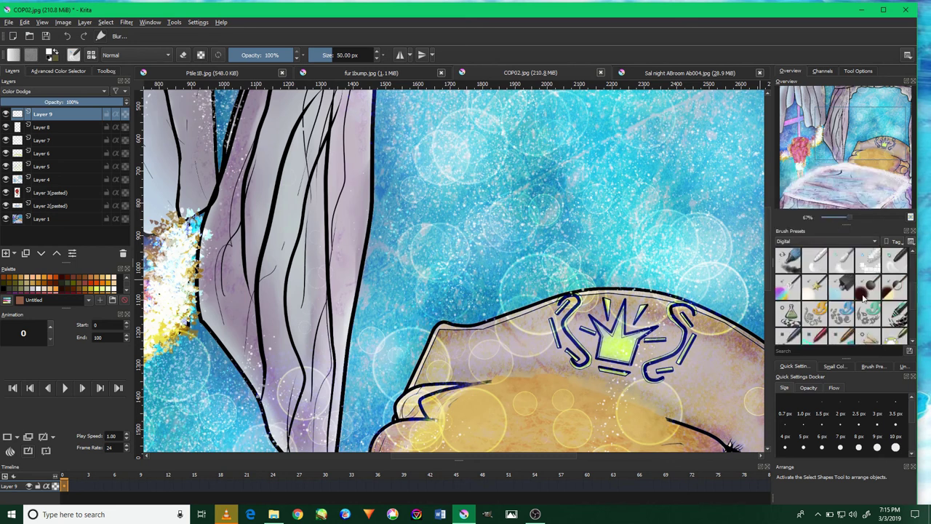
{"action": "scroll", "coordinate": [874, 301], "scroll_direction": "down", "scroll_amount": 3}
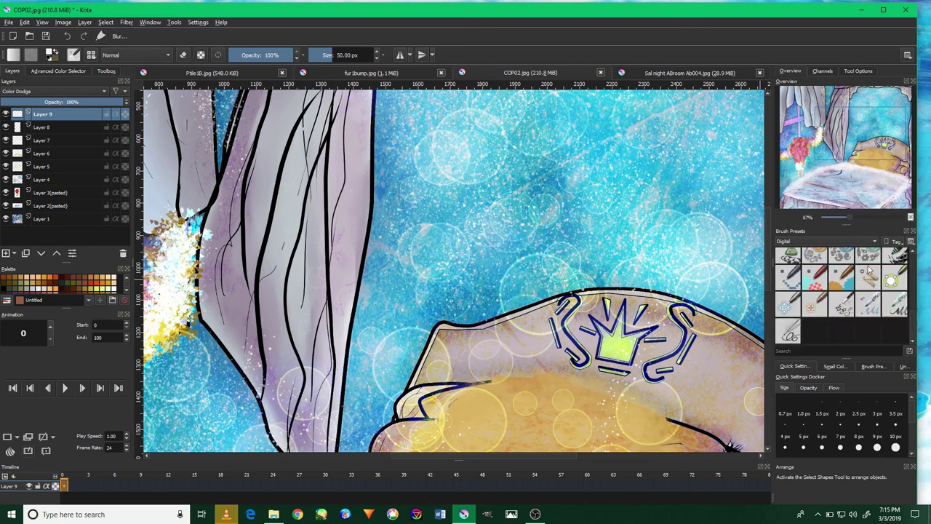
{"action": "left_click", "coordinate": [887, 281]}
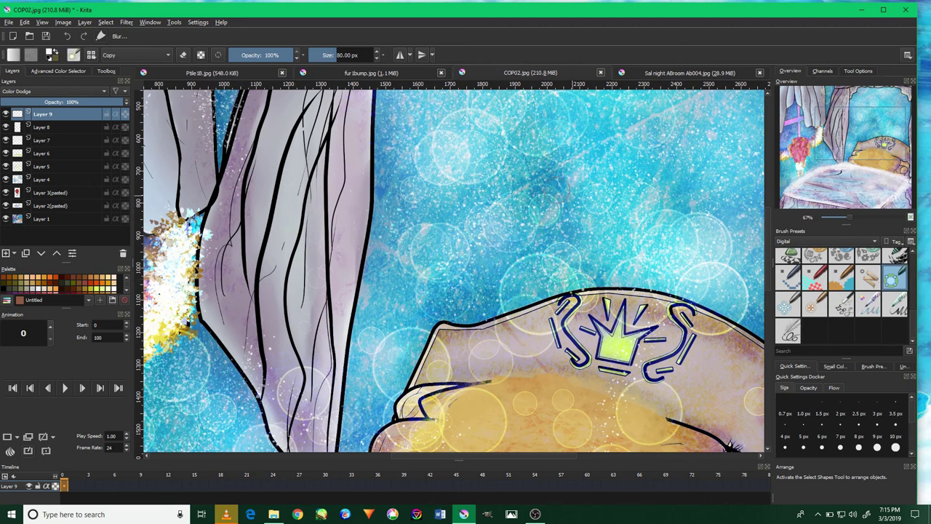
{"action": "left_click_drag", "start_coordinate": [566, 180], "coordinate": [640, 182]}
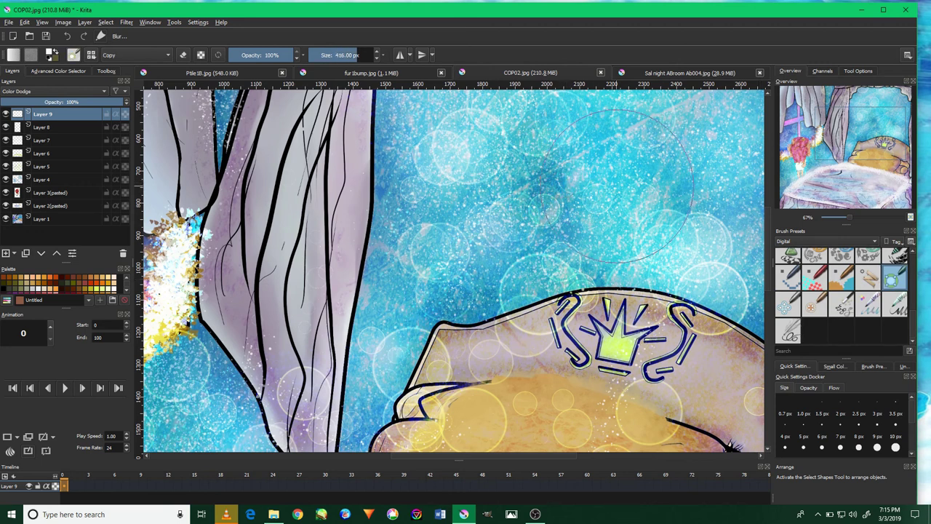
{"action": "left_click_drag", "start_coordinate": [324, 291], "coordinate": [342, 291]}
Test a 32 px white curve, undo it, and settle on the soft 600 px brush.
{"action": "left_click", "coordinate": [840, 277]}
{"action": "left_click_drag", "start_coordinate": [347, 249], "coordinate": [617, 190]}
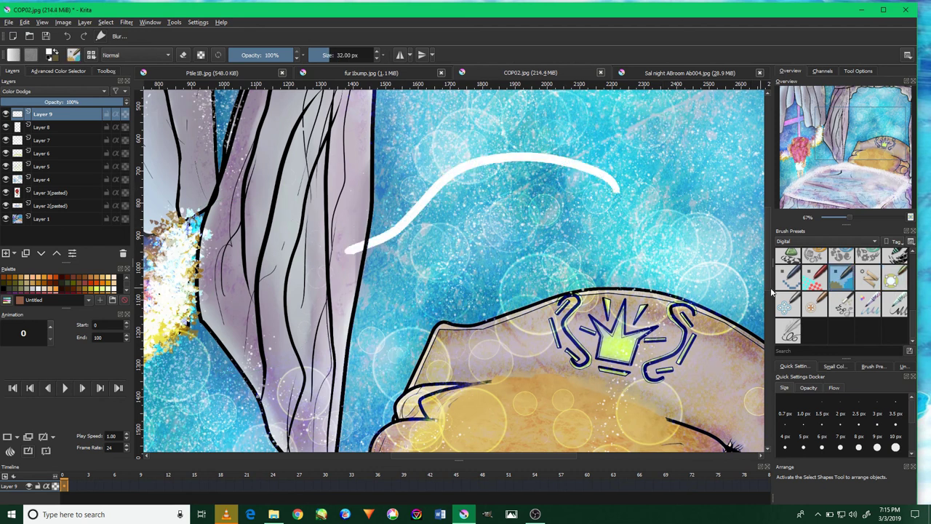
{"action": "left_click", "coordinate": [67, 36]}
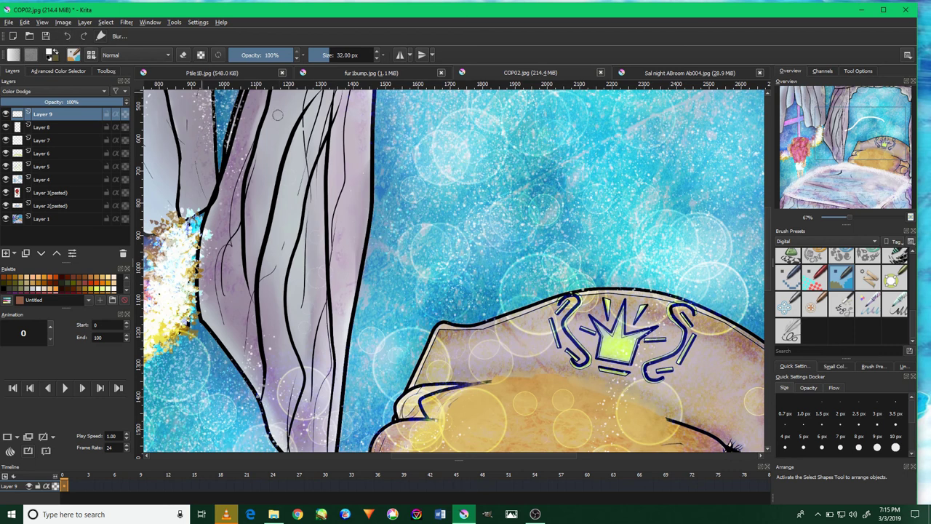
{"action": "left_click", "coordinate": [787, 303]}
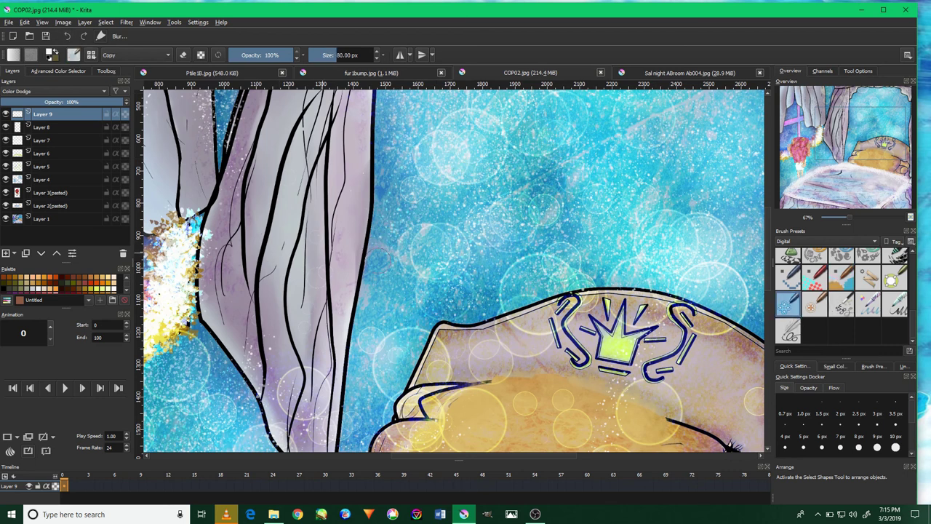
{"action": "scroll", "coordinate": [855, 295], "scroll_direction": "up", "scroll_amount": 3}
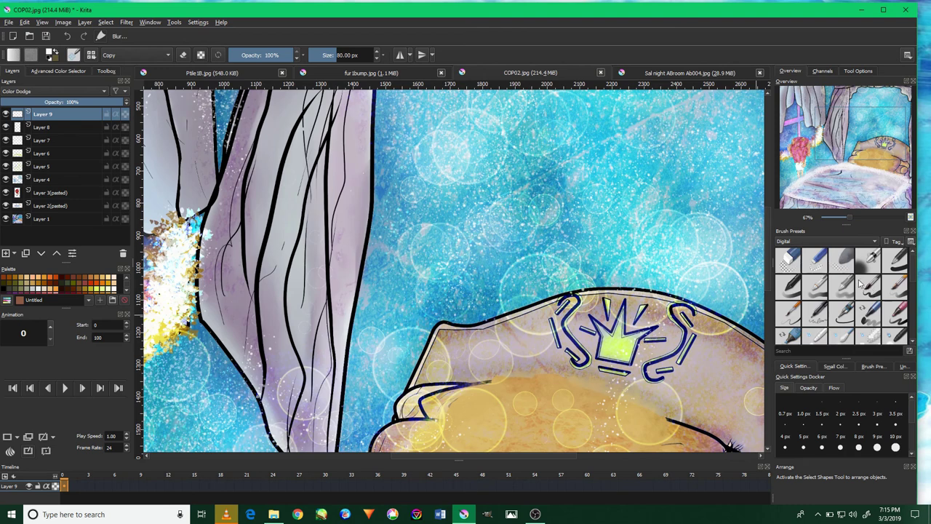
{"action": "scroll", "coordinate": [891, 298], "scroll_direction": "up", "scroll_amount": 3}
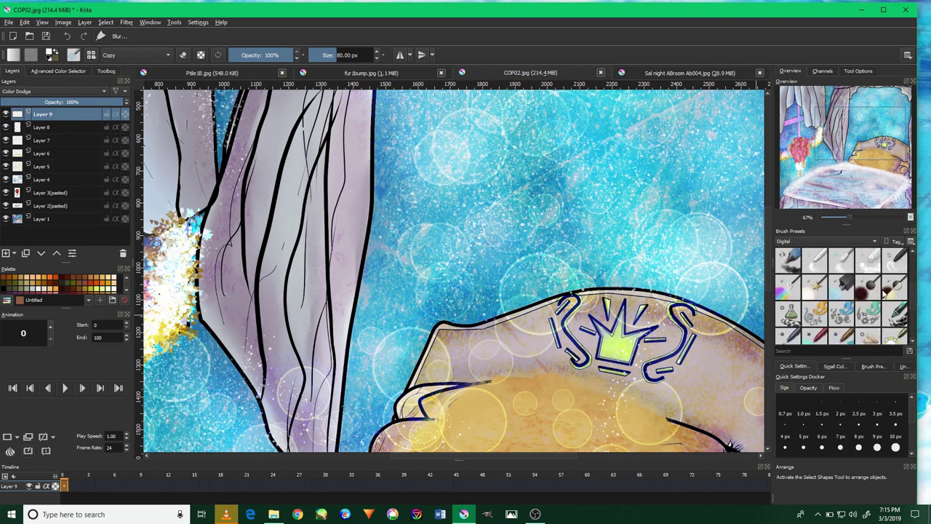
{"action": "left_click", "coordinate": [867, 285]}
{"action": "scroll", "coordinate": [571, 208], "scroll_direction": "down", "scroll_amount": 2}
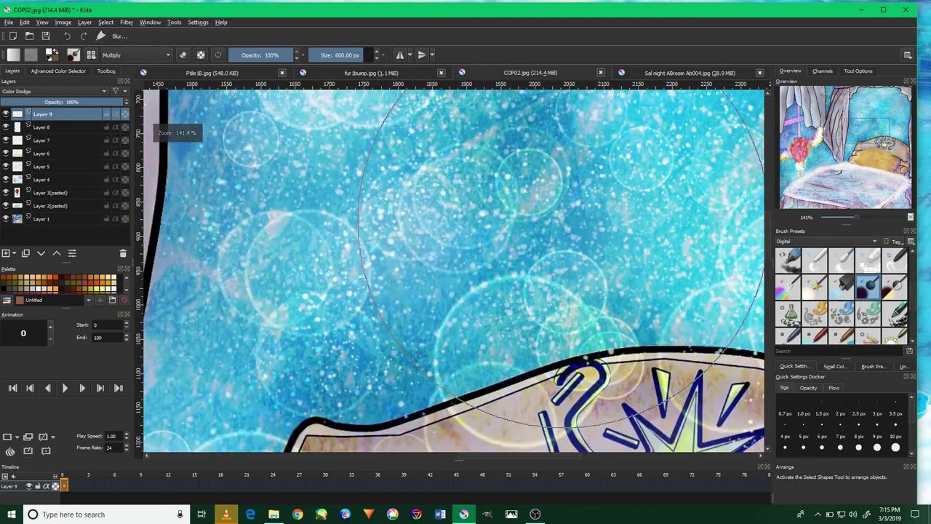
Paint soft white light over the sky, curtains and bed at 45% layer opacity.
{"action": "scroll", "coordinate": [570, 208], "scroll_direction": "down", "scroll_amount": 1}
{"action": "left_click_drag", "start_coordinate": [614, 170], "coordinate": [349, 298]}
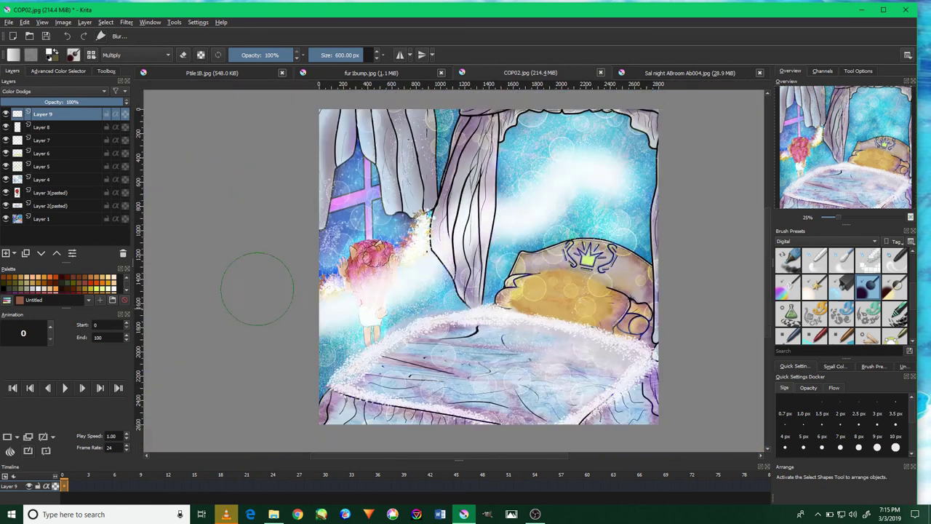
{"action": "left_click_drag", "start_coordinate": [313, 381], "coordinate": [643, 382]}
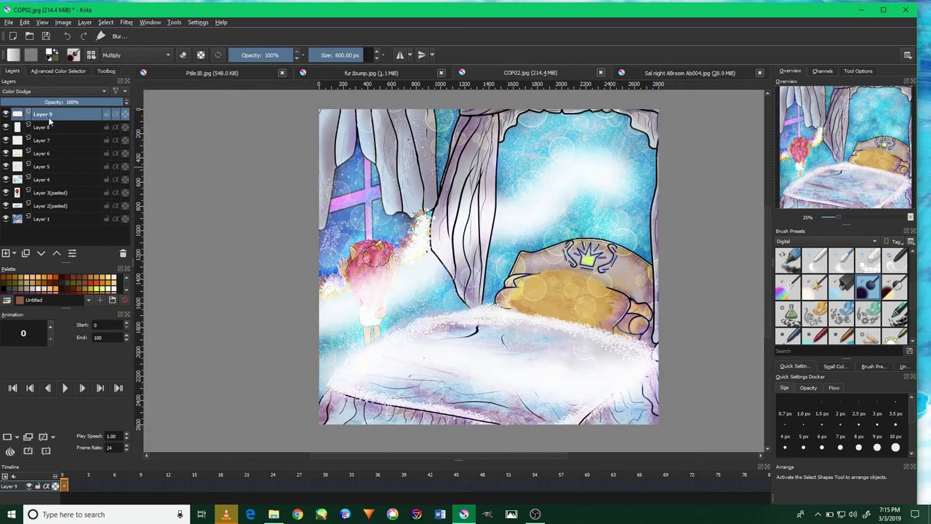
{"action": "left_click_drag", "start_coordinate": [55, 102], "coordinate": [58, 102]}
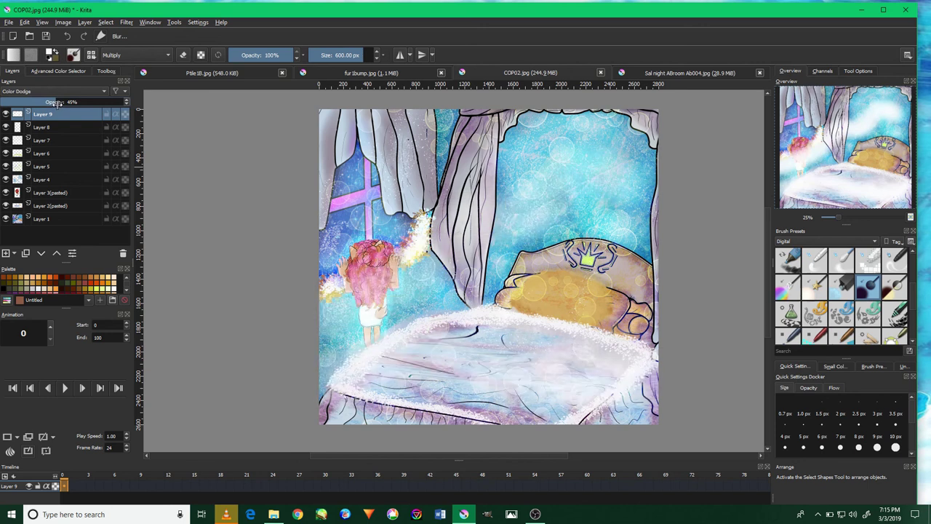
{"action": "left_click_drag", "start_coordinate": [320, 129], "coordinate": [661, 133]}
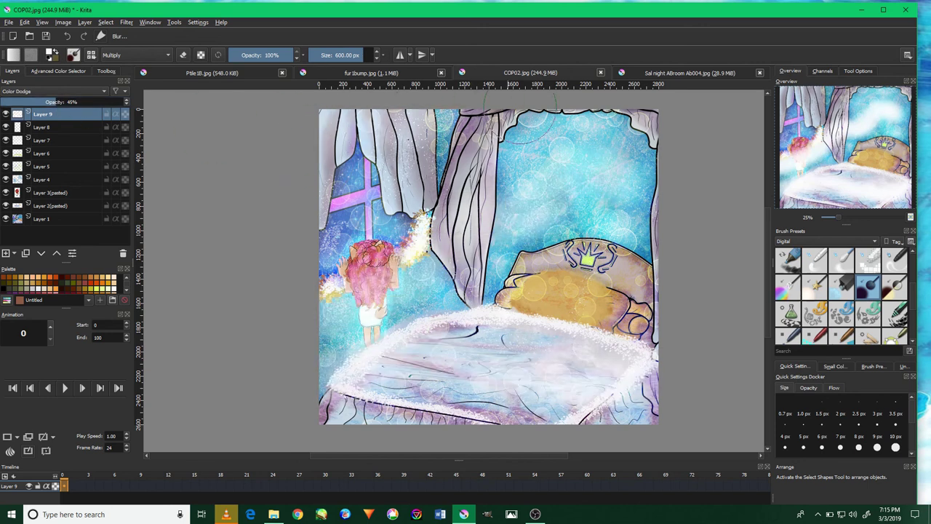
{"action": "left_click_drag", "start_coordinate": [633, 385], "coordinate": [324, 356]}
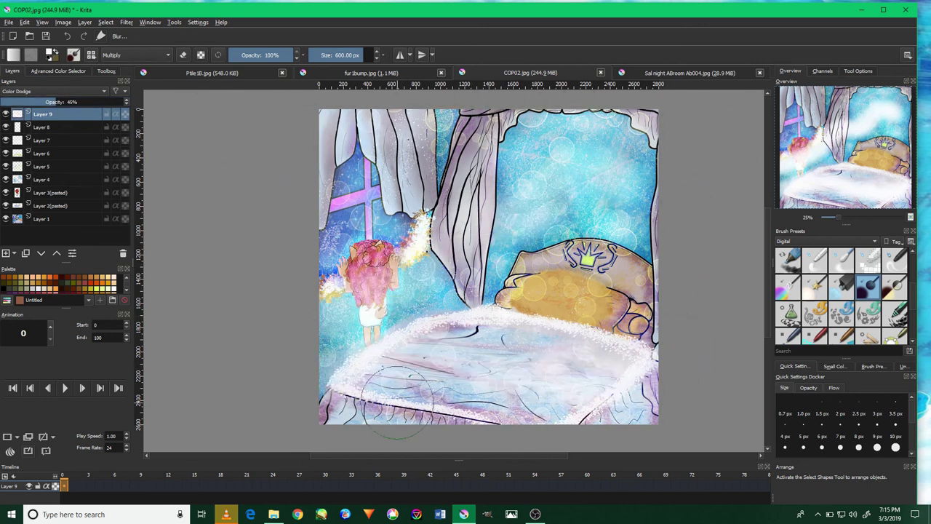
Lower Layer 9 to 38% opacity and brighten the pillow and upper-left curtain.
{"action": "scroll", "coordinate": [324, 357], "scroll_direction": "up", "scroll_amount": 2}
{"action": "left_click", "coordinate": [48, 102]}
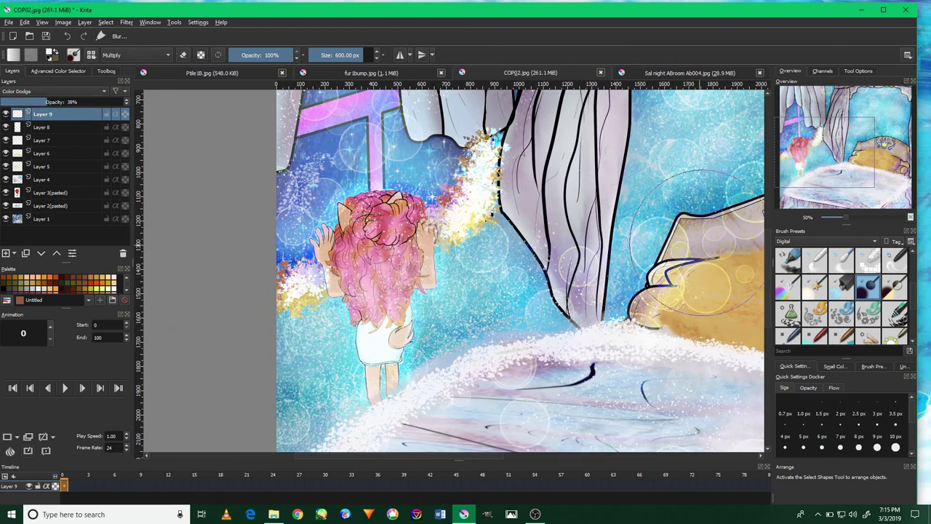
{"action": "scroll", "coordinate": [677, 251], "scroll_direction": "down", "scroll_amount": 2}
{"action": "left_click_drag", "start_coordinate": [677, 251], "coordinate": [473, 182]}
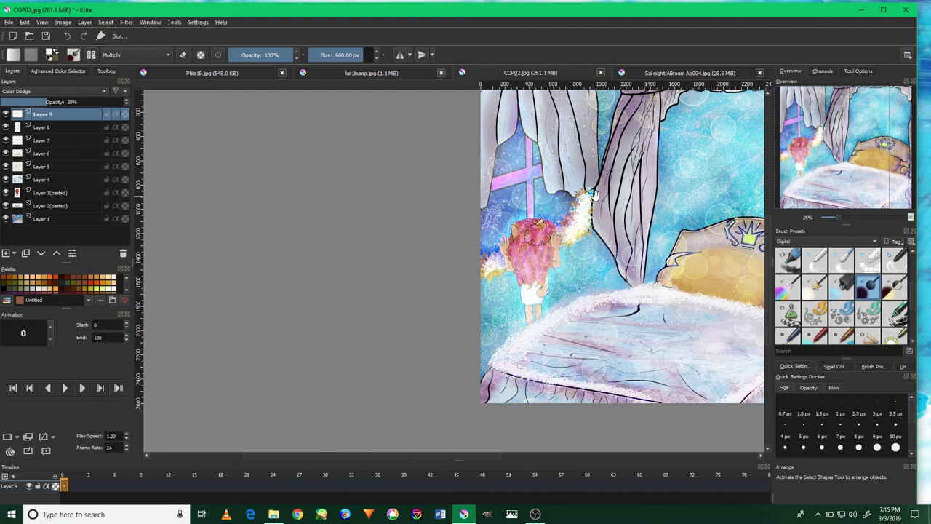
Centre the whole painting in view, closing a stray search popup.
{"action": "left_click_drag", "start_coordinate": [596, 198], "coordinate": [469, 227]}
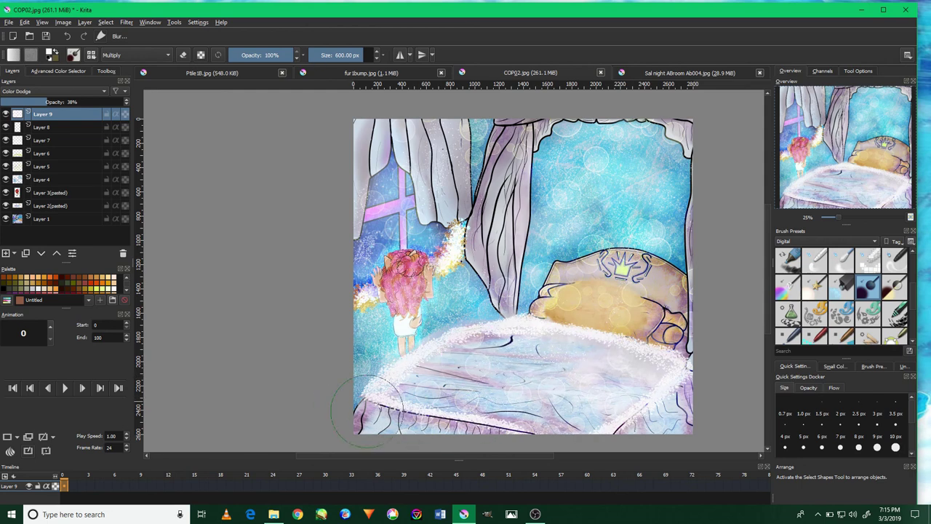
{"action": "scroll", "coordinate": [581, 291], "scroll_direction": "up", "scroll_amount": 1}
{"action": "scroll", "coordinate": [451, 306], "scroll_direction": "up", "scroll_amount": 1}
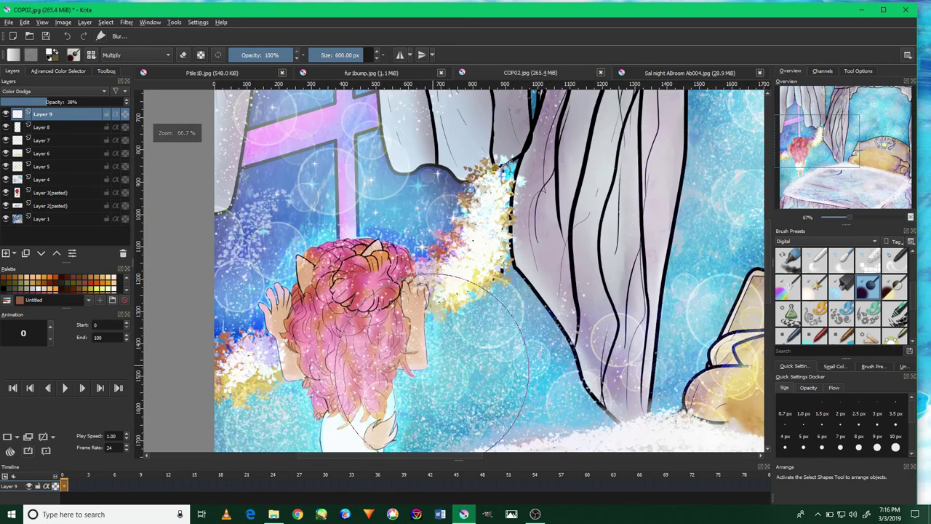
{"action": "scroll", "coordinate": [436, 291], "scroll_direction": "up", "scroll_amount": 2}
{"action": "scroll", "coordinate": [416, 385], "scroll_direction": "down", "scroll_amount": 3}
{"action": "scroll", "coordinate": [625, 342], "scroll_direction": "down", "scroll_amount": 2}
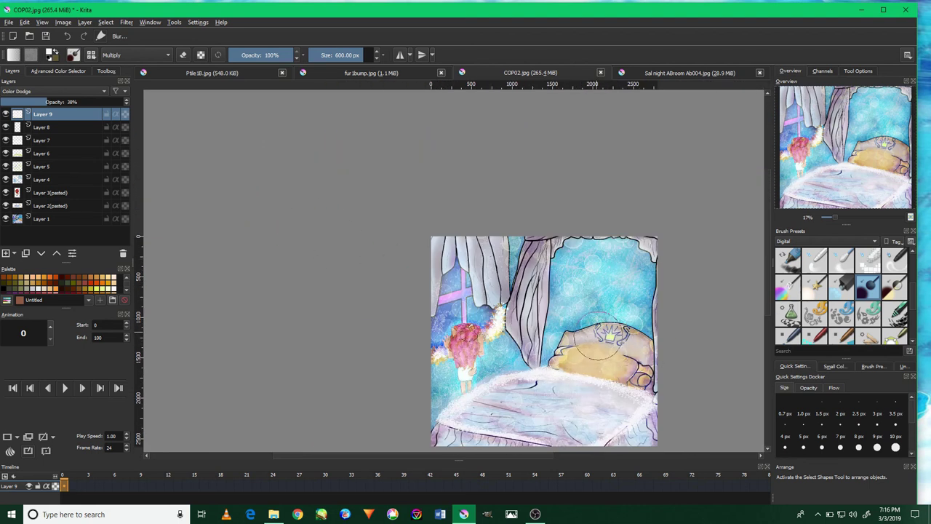
{"action": "scroll", "coordinate": [613, 315], "scroll_direction": "up", "scroll_amount": 1}
{"action": "scroll", "coordinate": [572, 270], "scroll_direction": "up", "scroll_amount": 1}
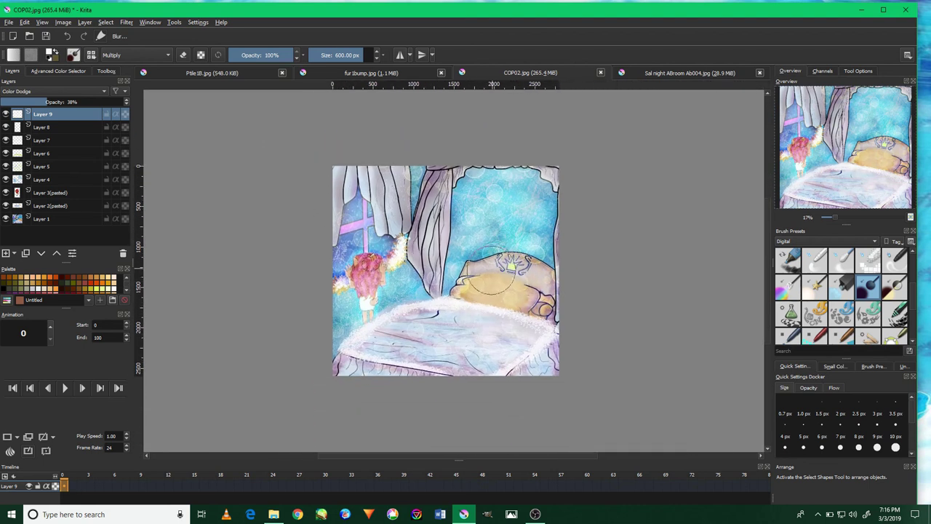
{"action": "scroll", "coordinate": [502, 276], "scroll_direction": "up", "scroll_amount": 1}
{"action": "scroll", "coordinate": [487, 275], "scroll_direction": "down", "scroll_amount": 1}
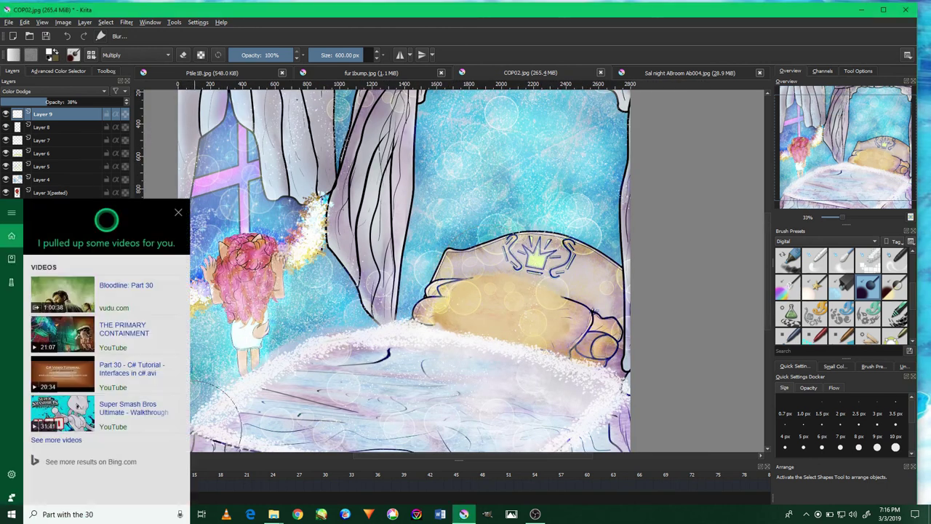
{"action": "left_click", "coordinate": [191, 207]}
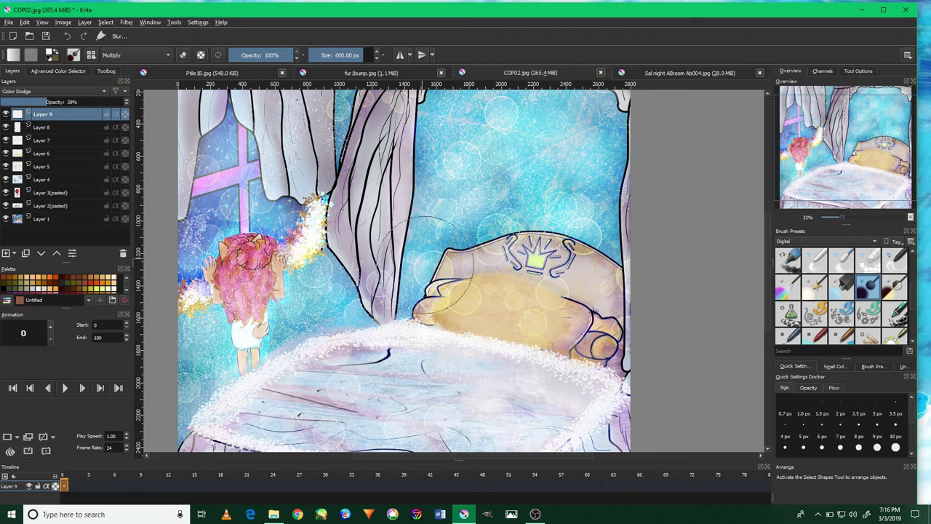
{"action": "mouse_move", "coordinate": [472, 248]}
{"action": "left_mouse_down"}
{"action": "mouse_move", "coordinate": [495, 298]}
{"action": "mouse_move", "coordinate": [535, 205]}
{"action": "mouse_move", "coordinate": [534, 218]}
{"action": "left_mouse_up"}
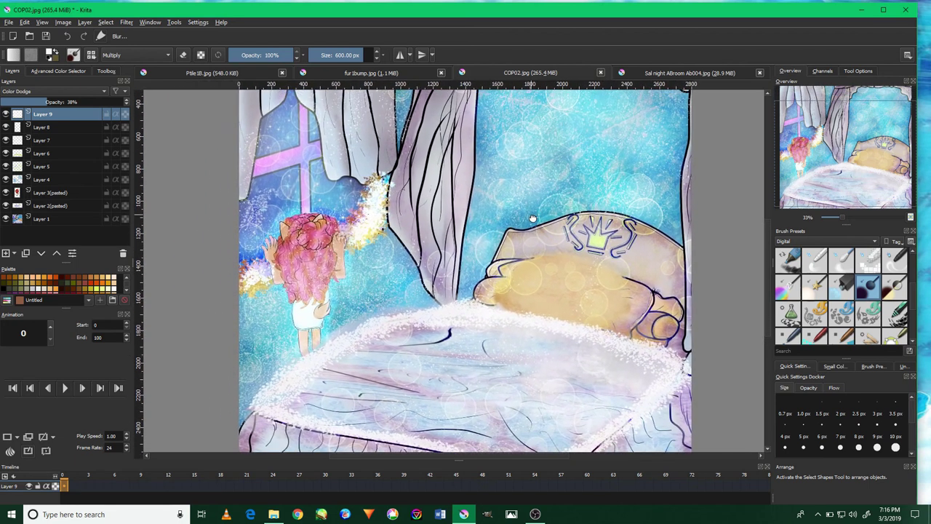
Load a brush preset from the Textures tag and zoom in on the window.
{"action": "left_click", "coordinate": [833, 242]}
{"action": "left_click", "coordinate": [818, 307]}
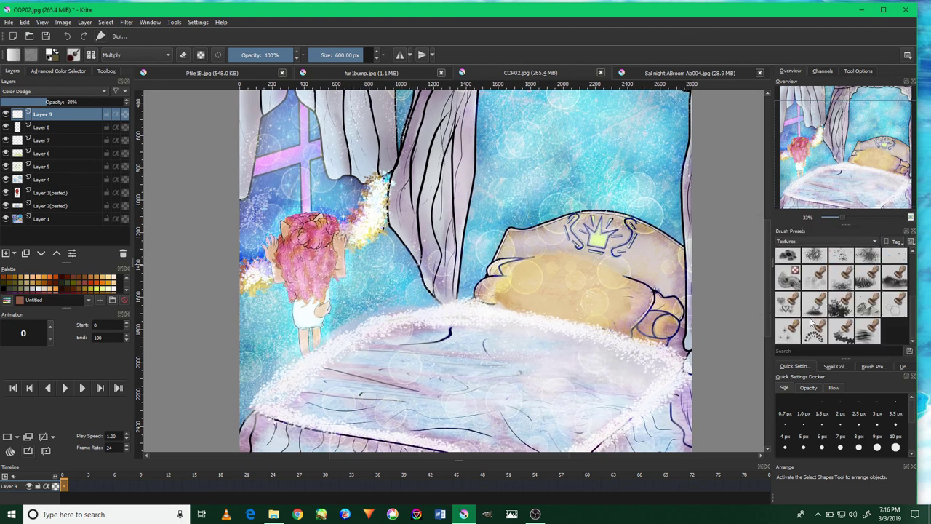
{"action": "left_click", "coordinate": [787, 332]}
{"action": "left_click_drag", "start_coordinate": [376, 198], "coordinate": [463, 270]}
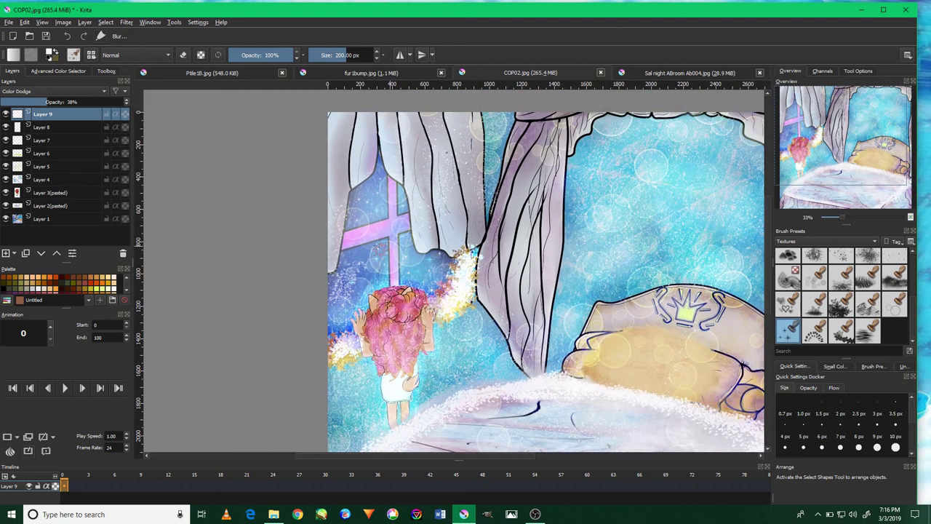
{"action": "key", "text": "1"}
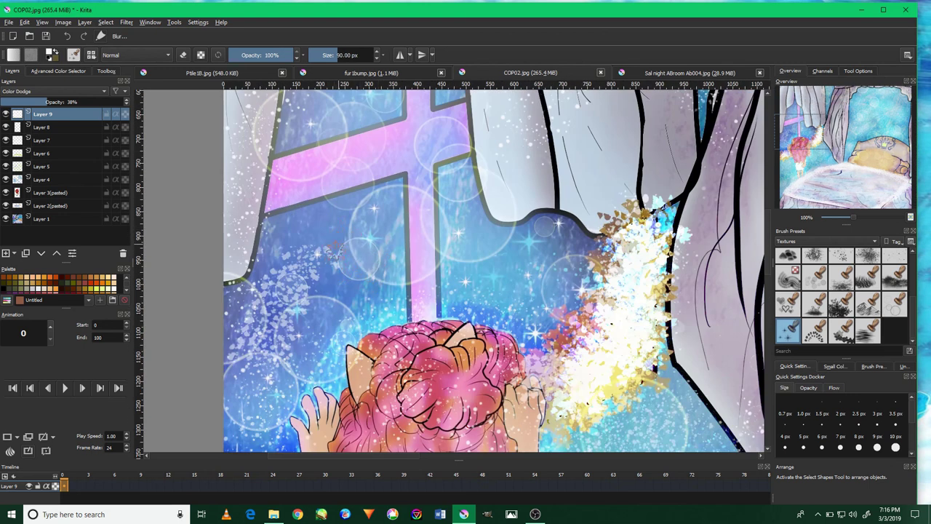
Add Layer 10 above Layer 6 with Luminosity blend mode.
{"action": "left_click", "coordinate": [41, 139]}
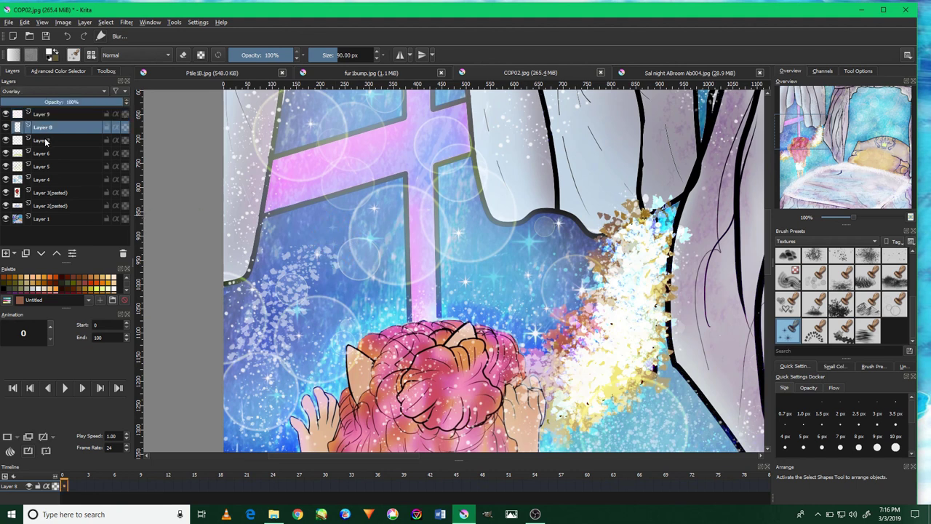
{"action": "left_click", "coordinate": [45, 153]}
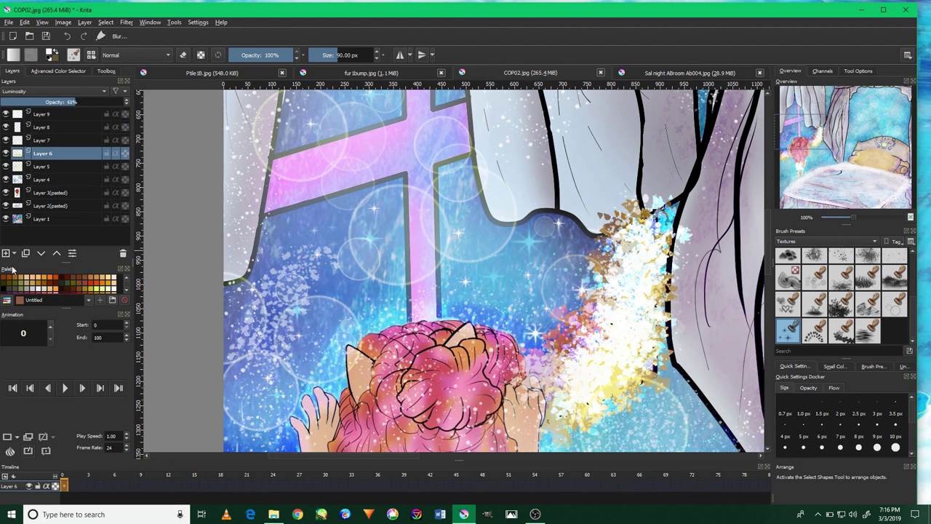
{"action": "left_click", "coordinate": [11, 251]}
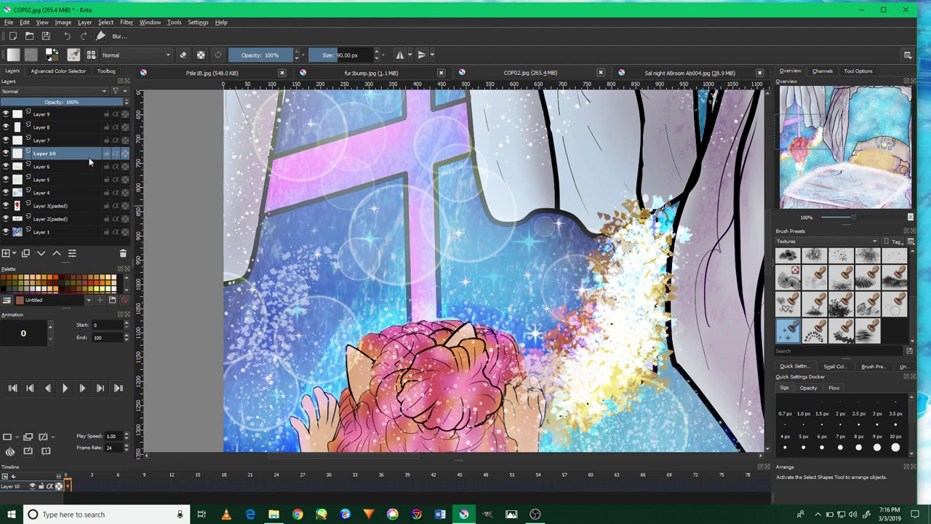
{"action": "left_click", "coordinate": [90, 93]}
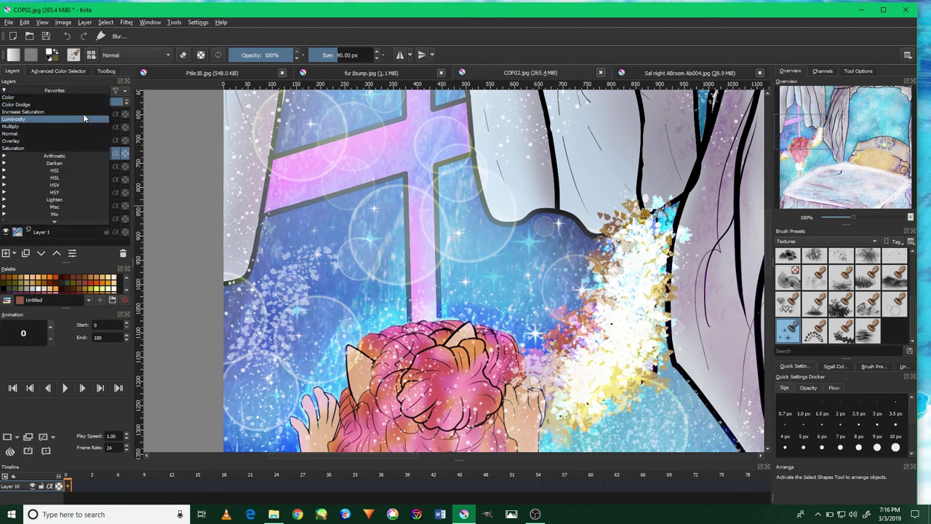
{"action": "left_click", "coordinate": [80, 118]}
Show the colour wheel and reframe the view over the curtain, bed and pillow.
{"action": "left_click", "coordinate": [58, 70]}
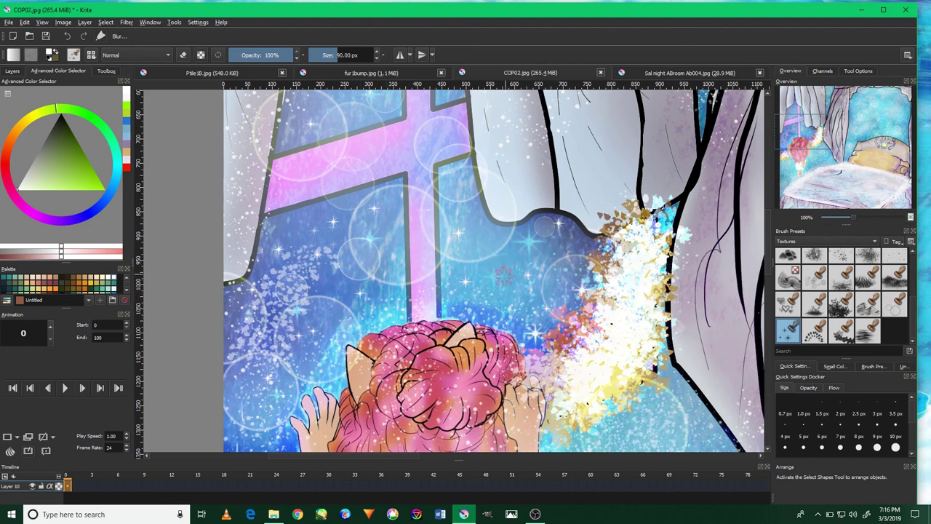
{"action": "left_click_drag", "start_coordinate": [426, 170], "coordinate": [429, 253]}
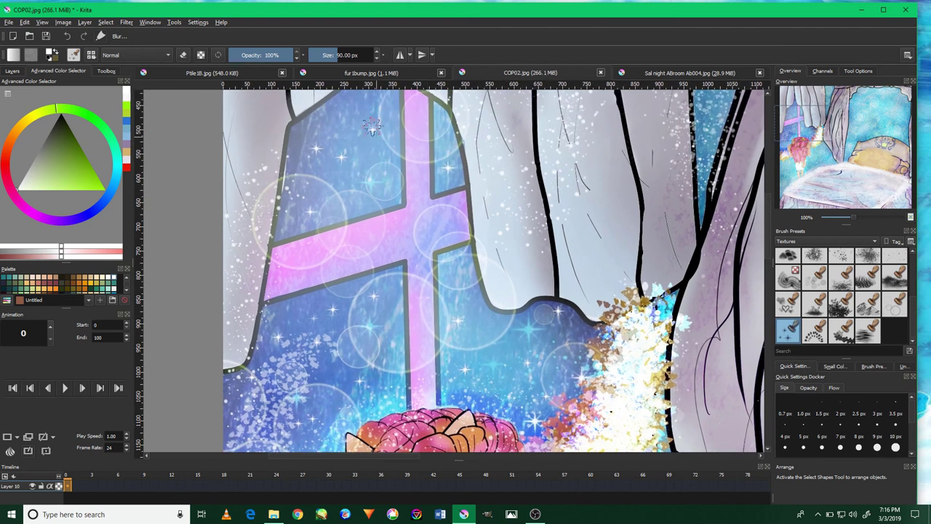
{"action": "scroll", "coordinate": [358, 138], "scroll_direction": "down", "scroll_amount": 5}
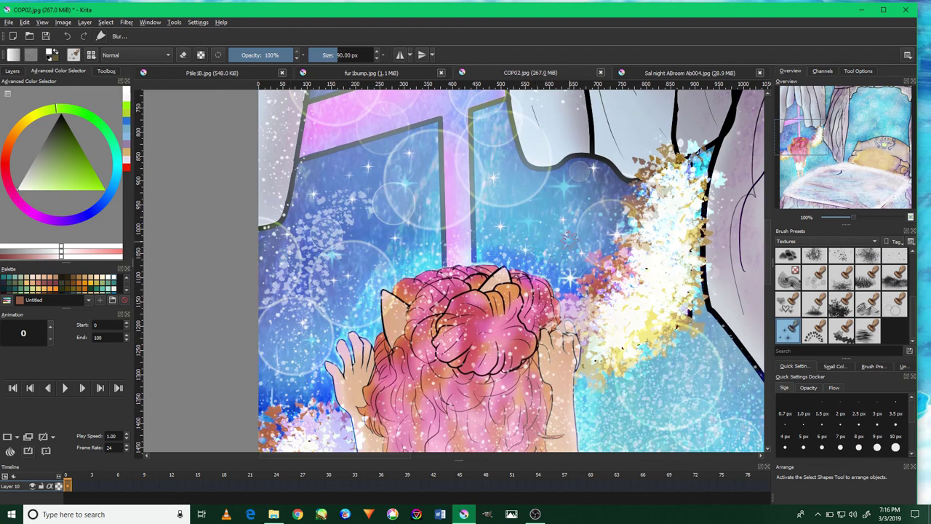
{"action": "scroll", "coordinate": [572, 242], "scroll_direction": "down", "scroll_amount": 1}
{"action": "scroll", "coordinate": [571, 242], "scroll_direction": "down", "scroll_amount": 2}
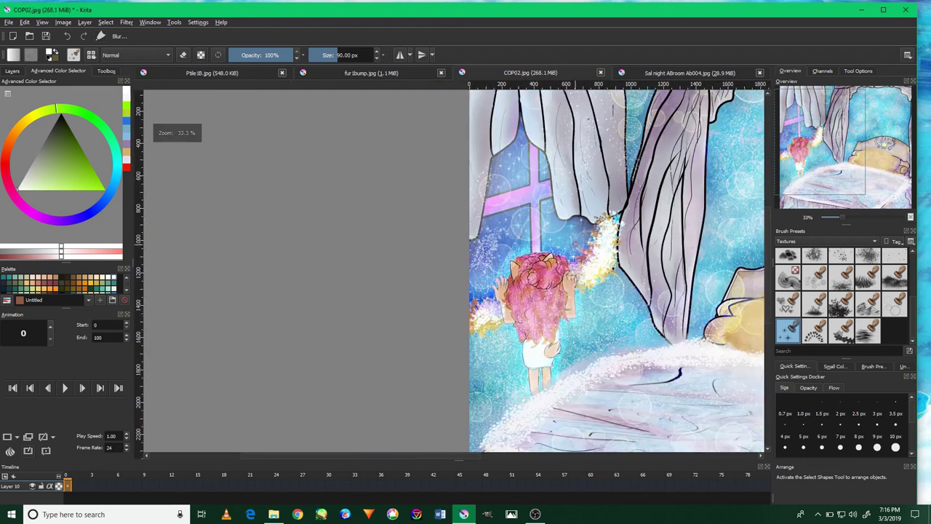
{"action": "mouse_move", "coordinate": [625, 266]}
{"action": "left_mouse_down"}
{"action": "mouse_move", "coordinate": [412, 187]}
{"action": "mouse_move", "coordinate": [389, 264]}
{"action": "left_mouse_up"}
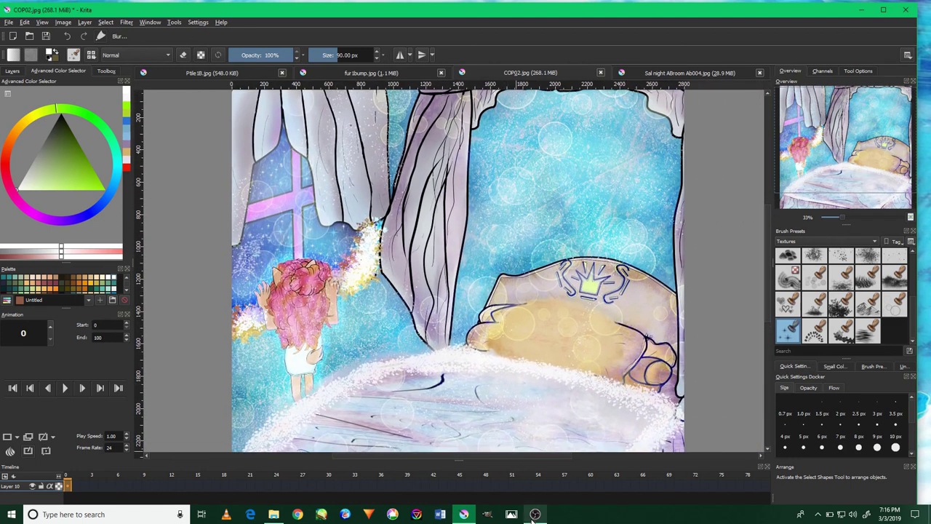
{"action": "left_click", "coordinate": [535, 514]}
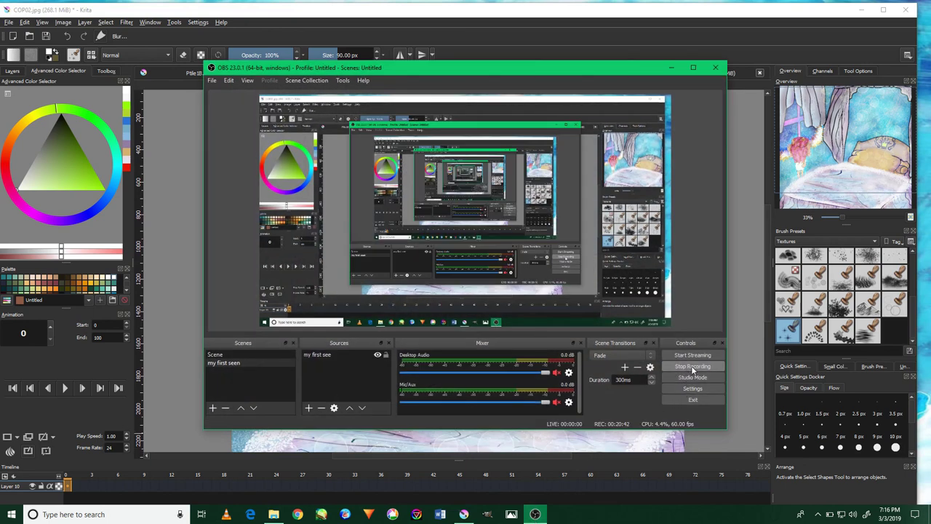